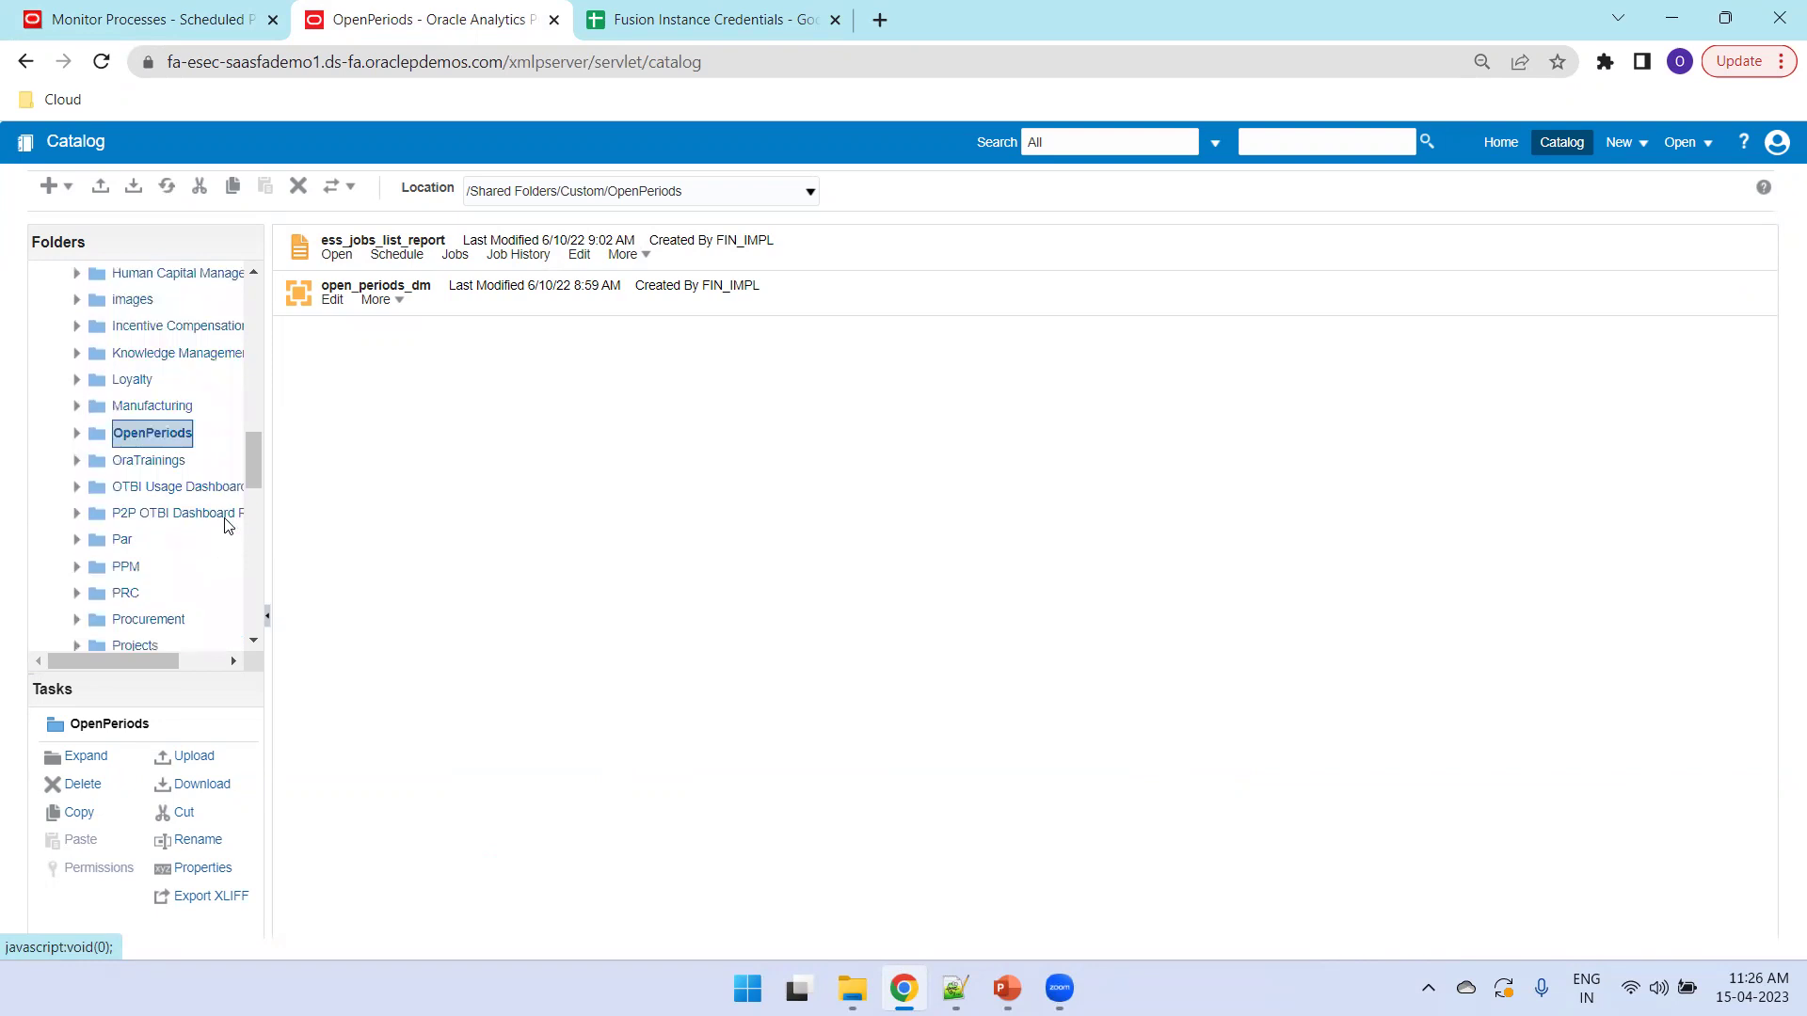
Step: Open CustomerDetailsReport (CustomerDetailsDM data model) from the OraTrainings folder in the report editor
left_click(152, 463)
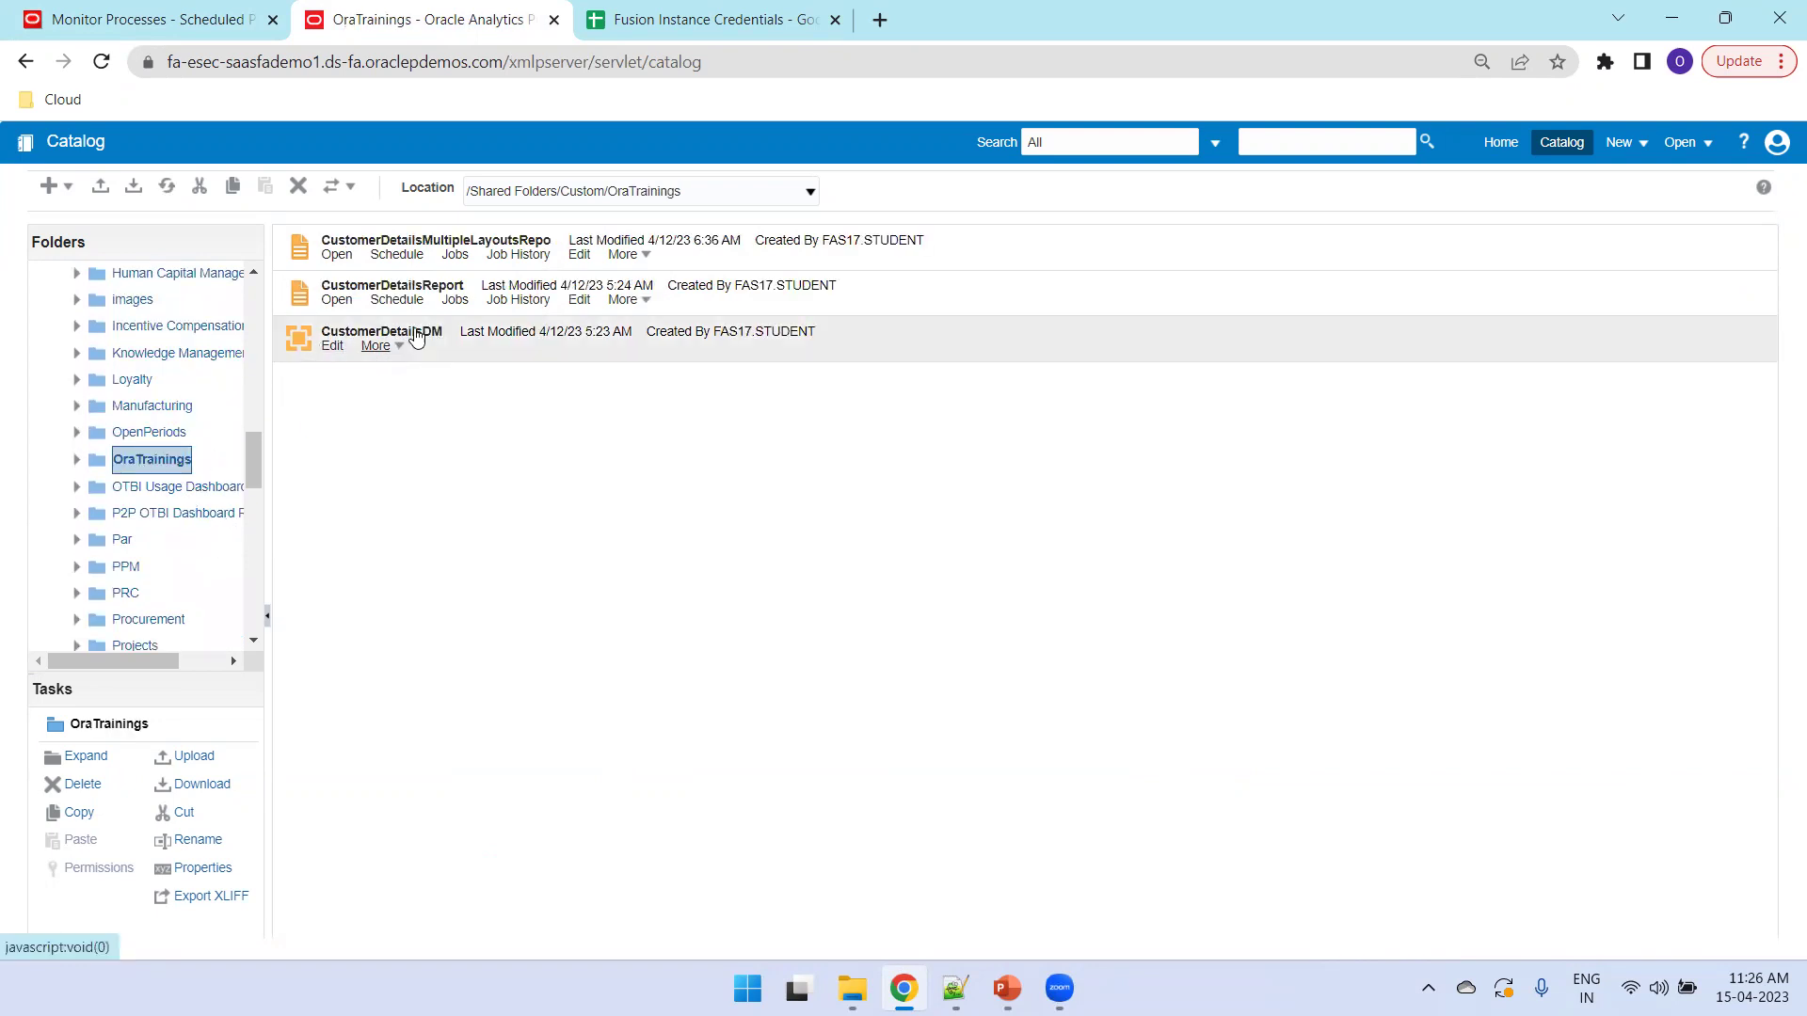
left_click(431, 352)
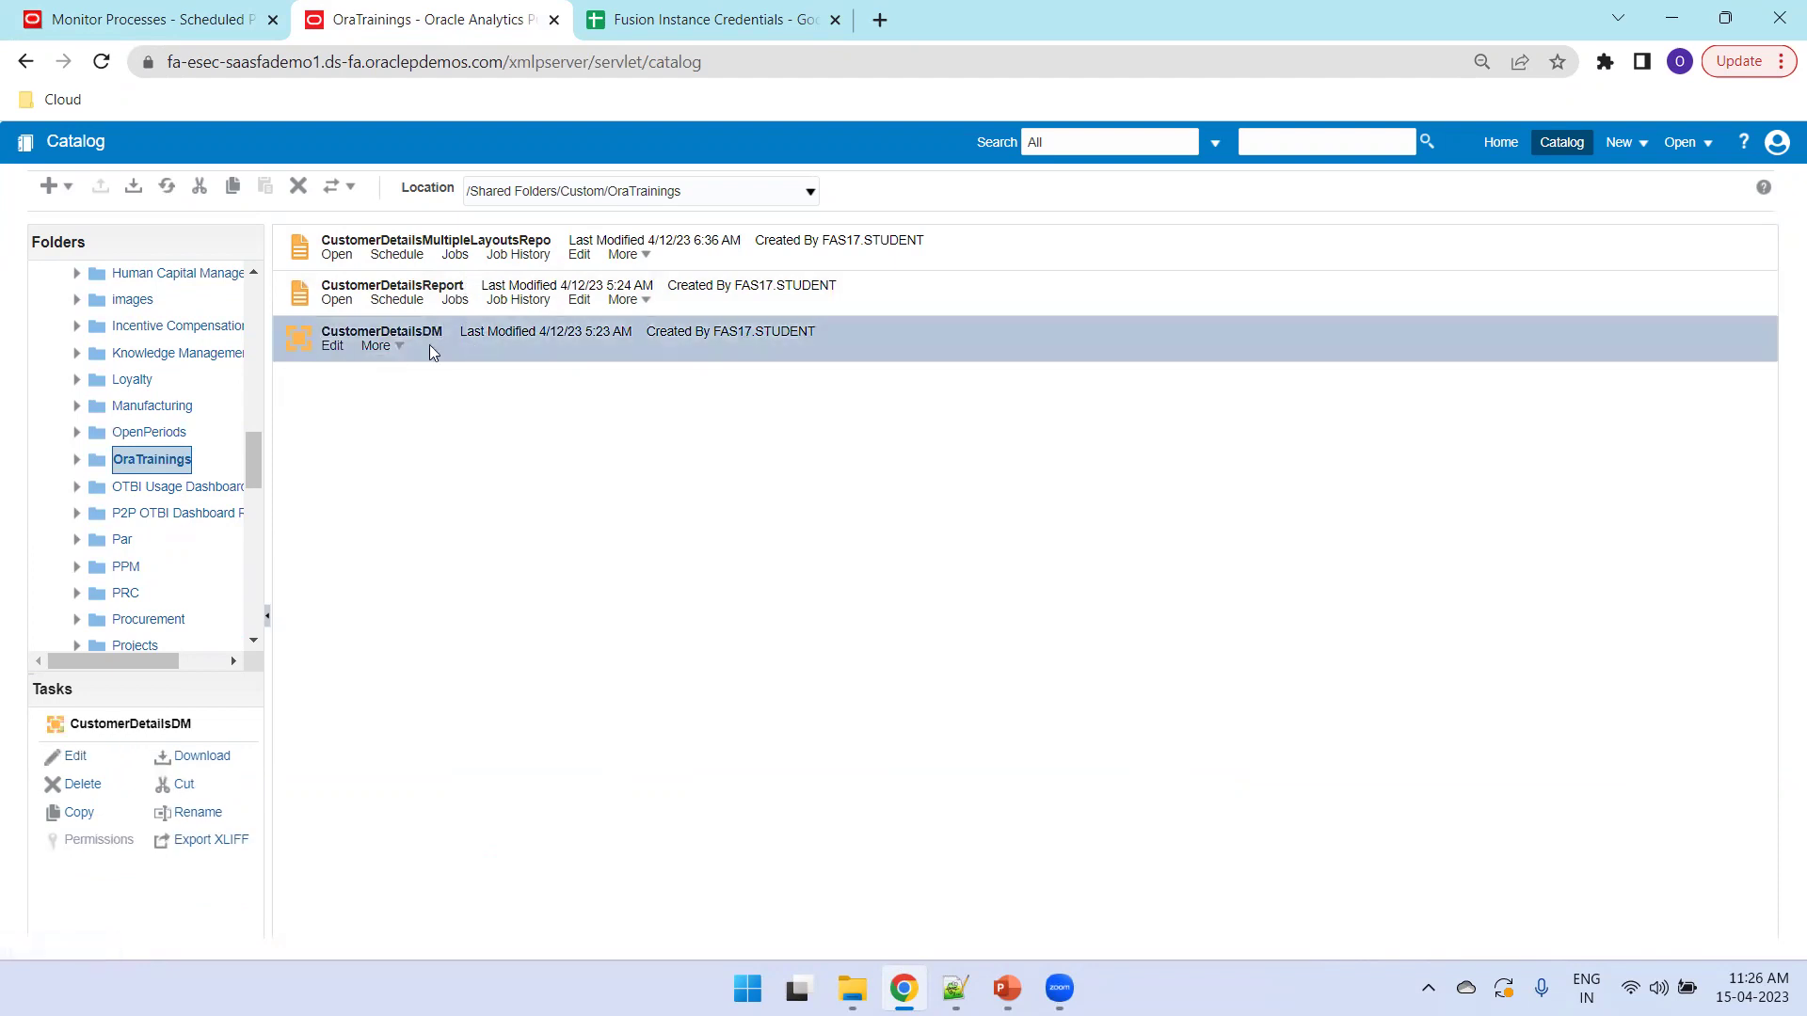
left_click(580, 301)
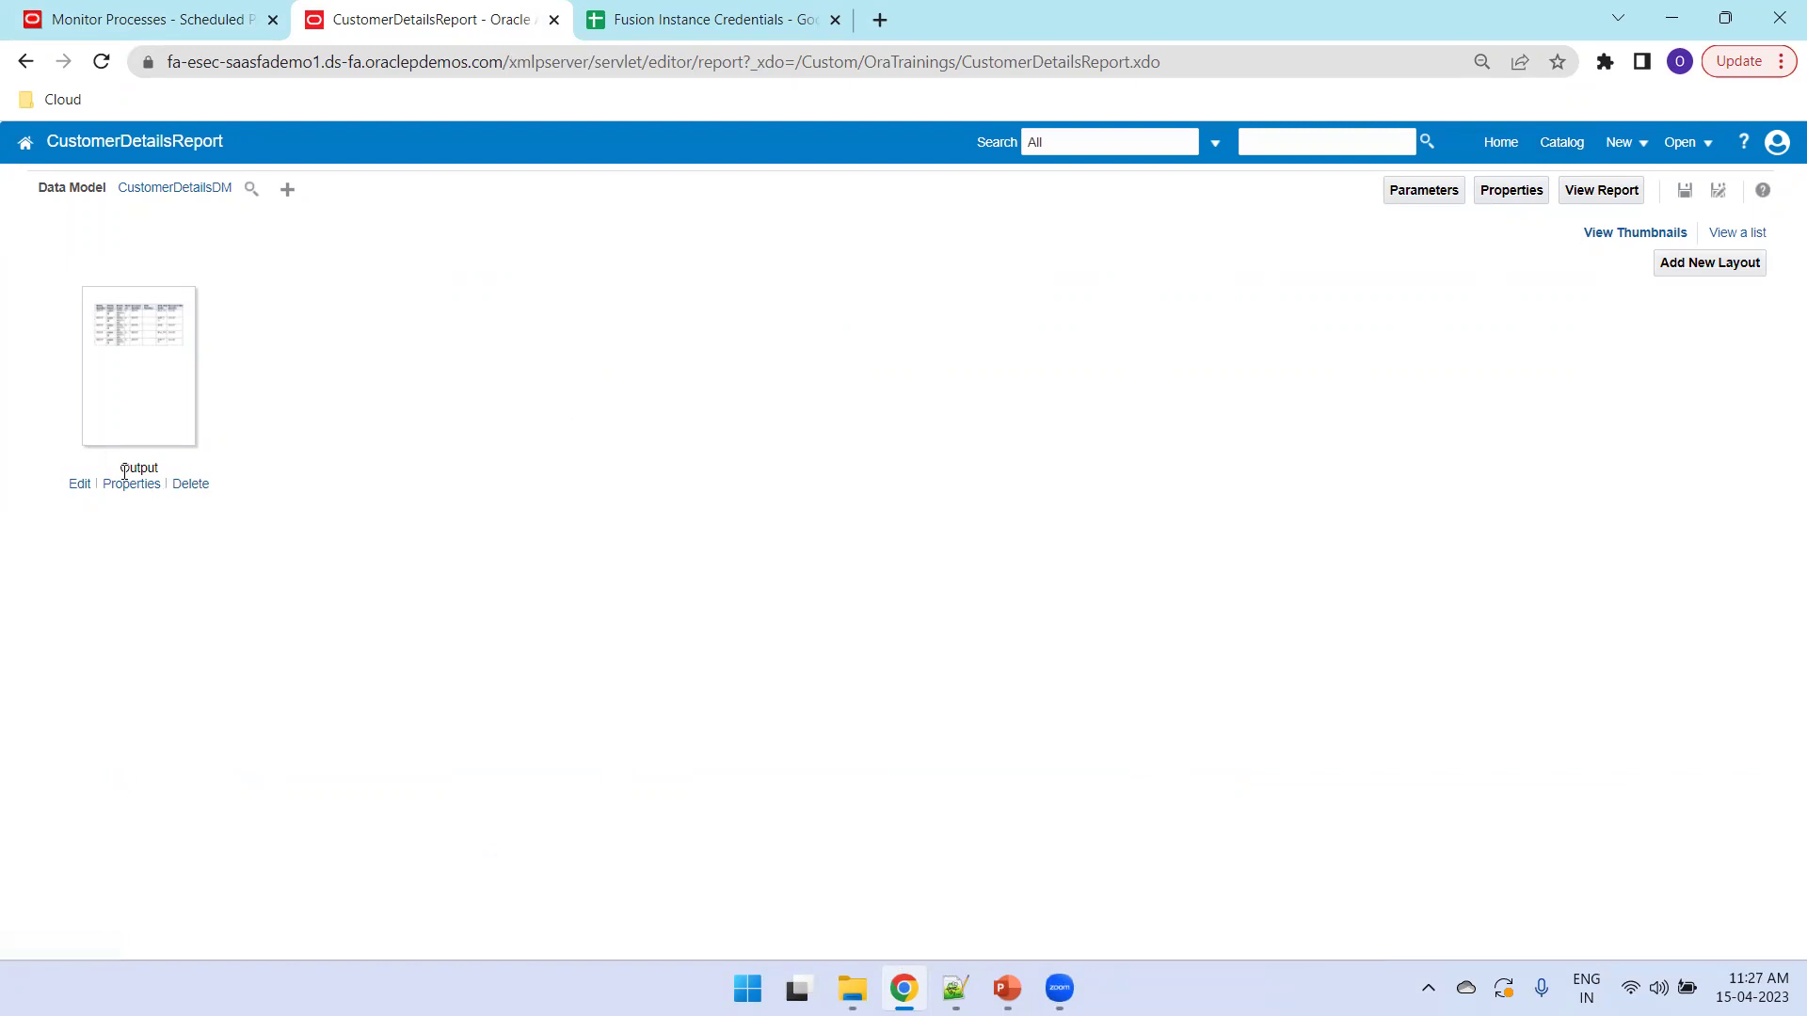
Step: Delete the report's Output layout, confirming the deletion and dismissing the deleted notice
left_click(192, 486)
left_click(1013, 243)
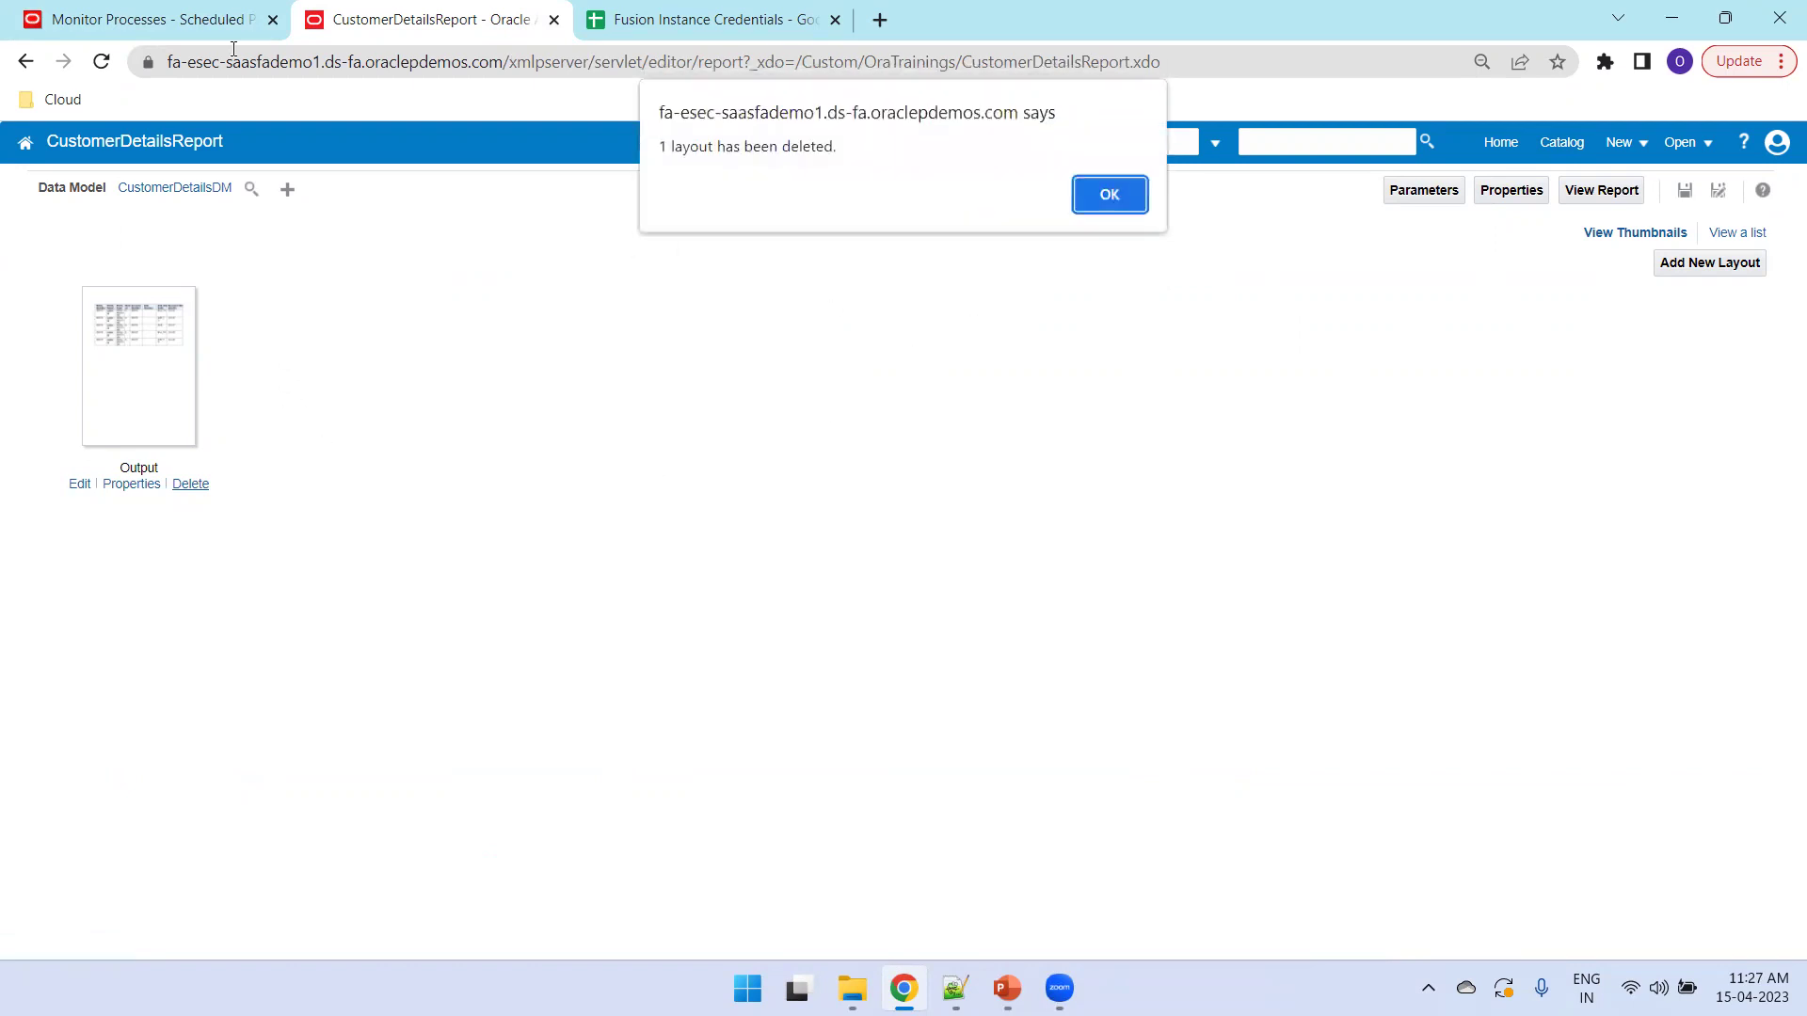
left_click(1095, 194)
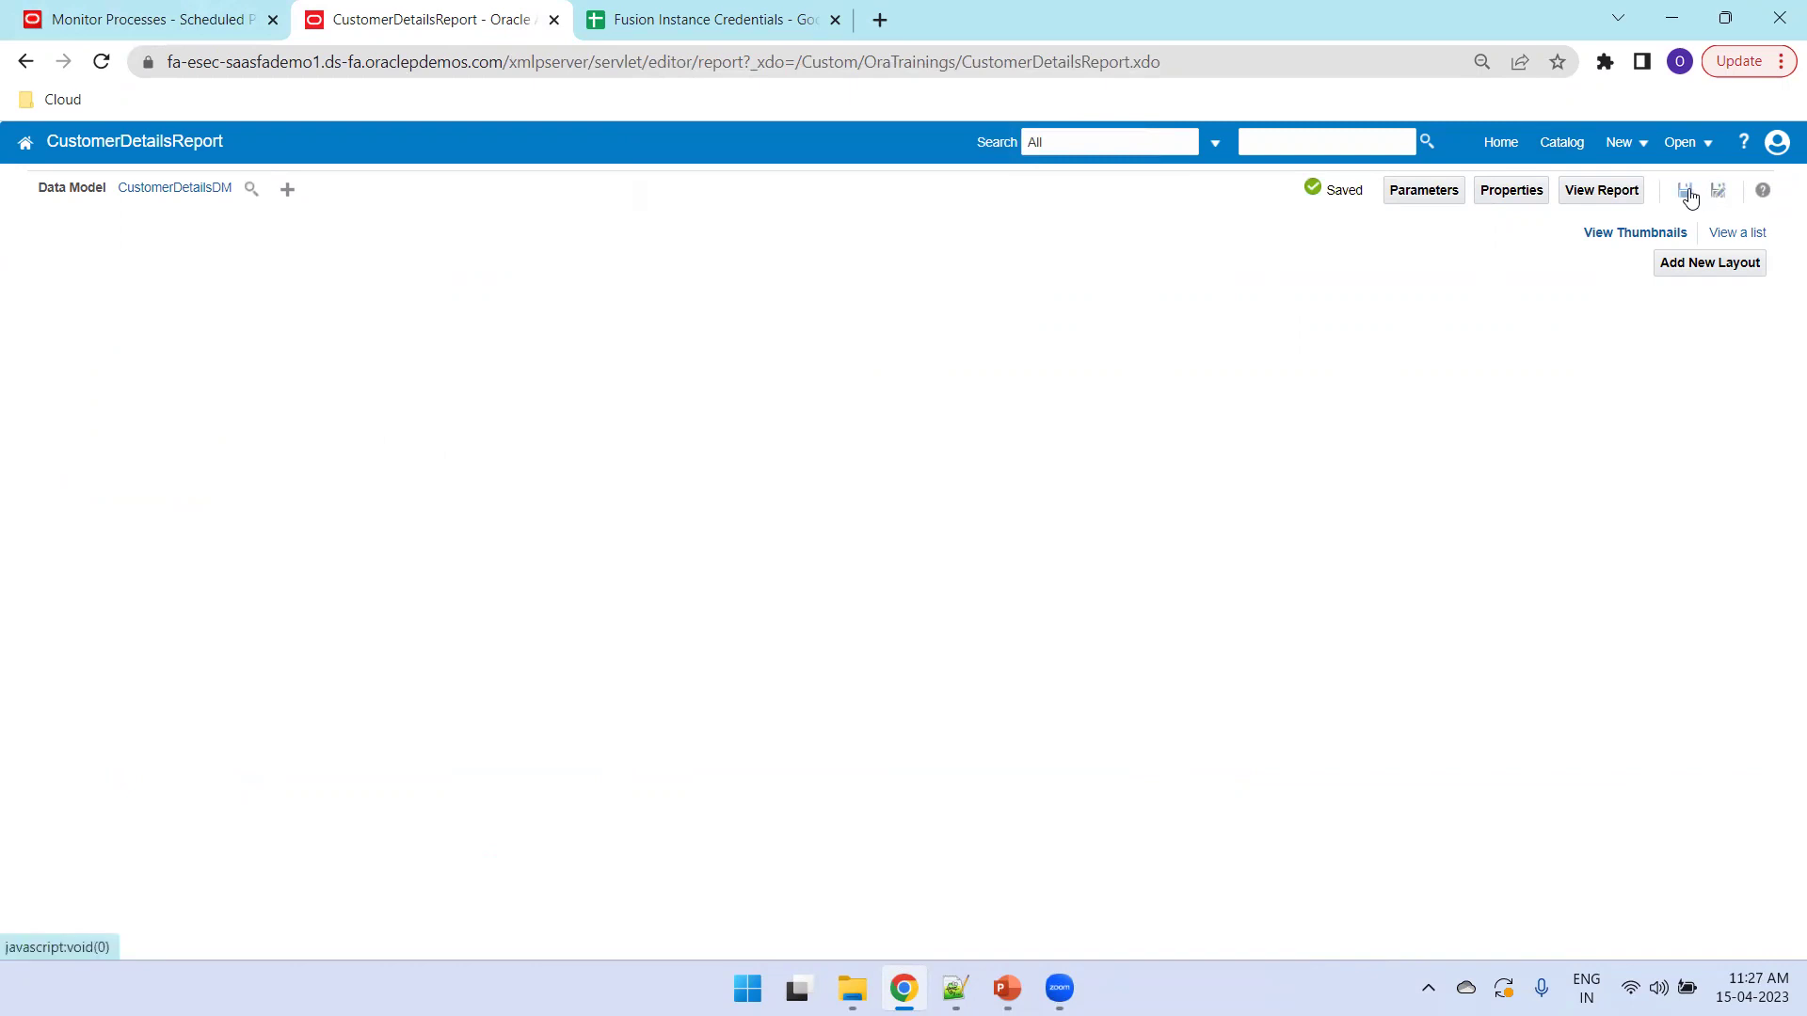
Step: Open CustomerDetails.rtf from the Translation folder in Word, then go back to the report in Chrome
mouse_move(851, 988)
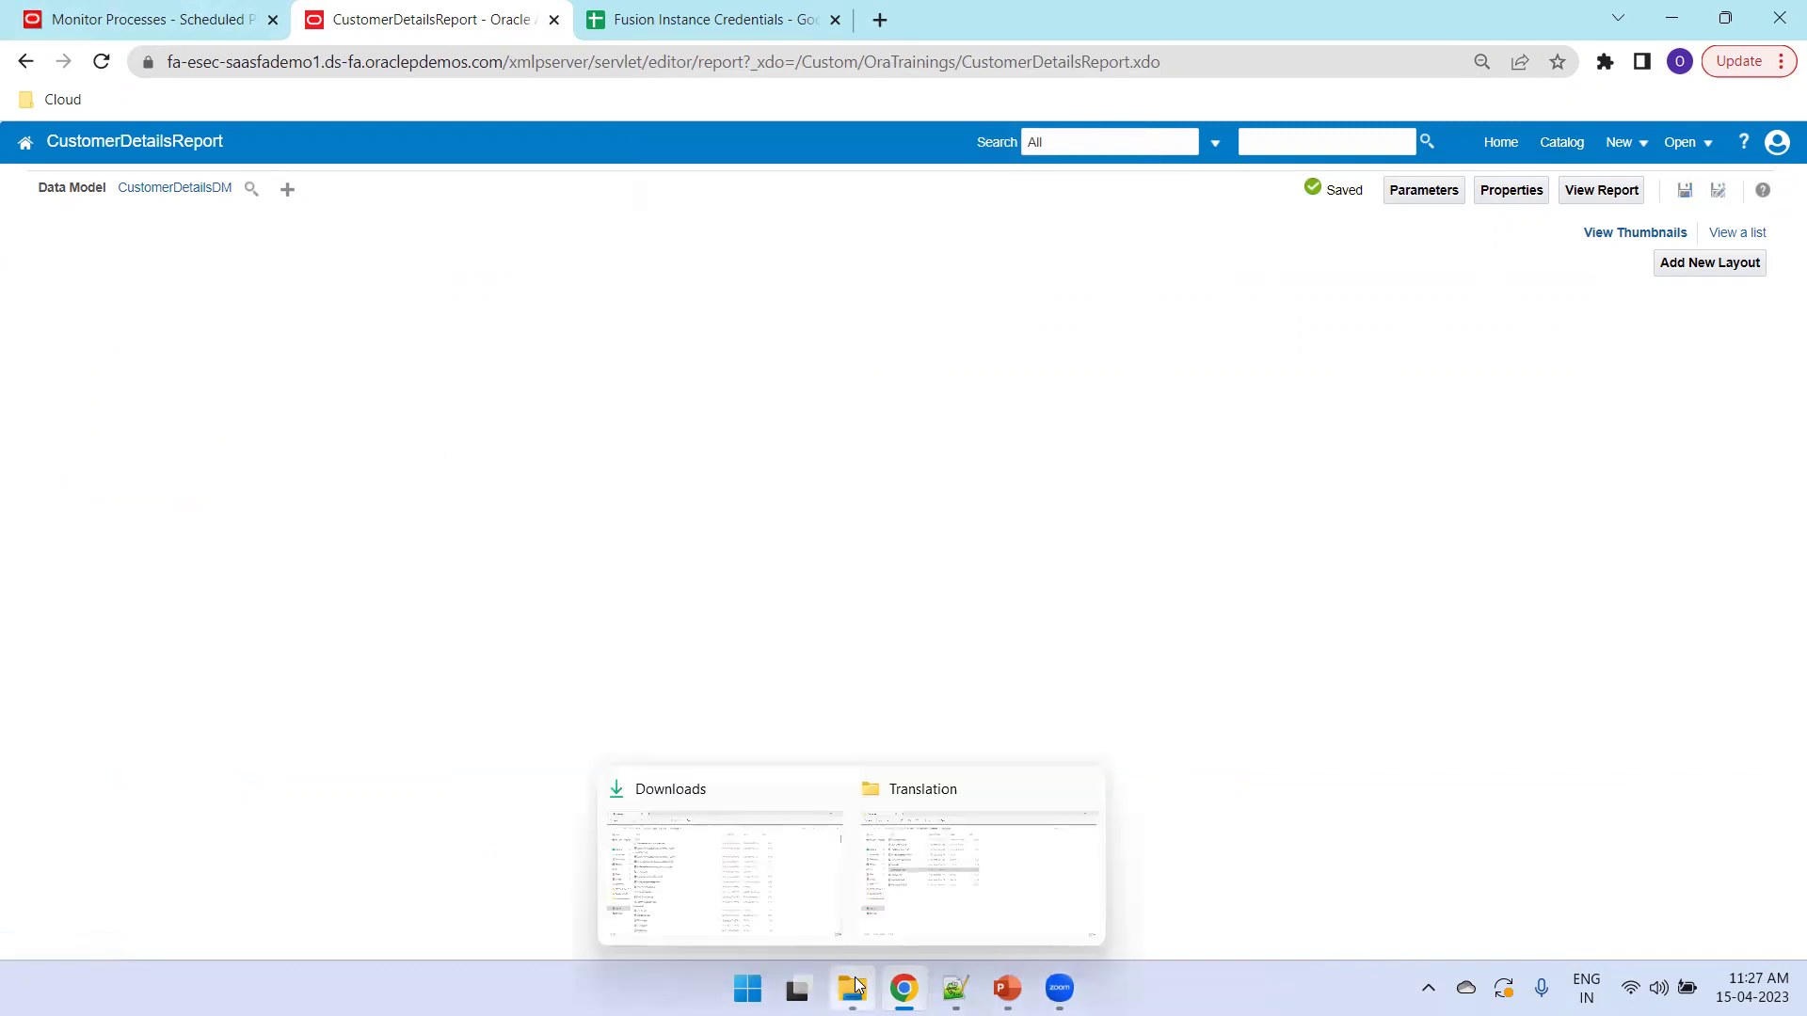
left_click(958, 894)
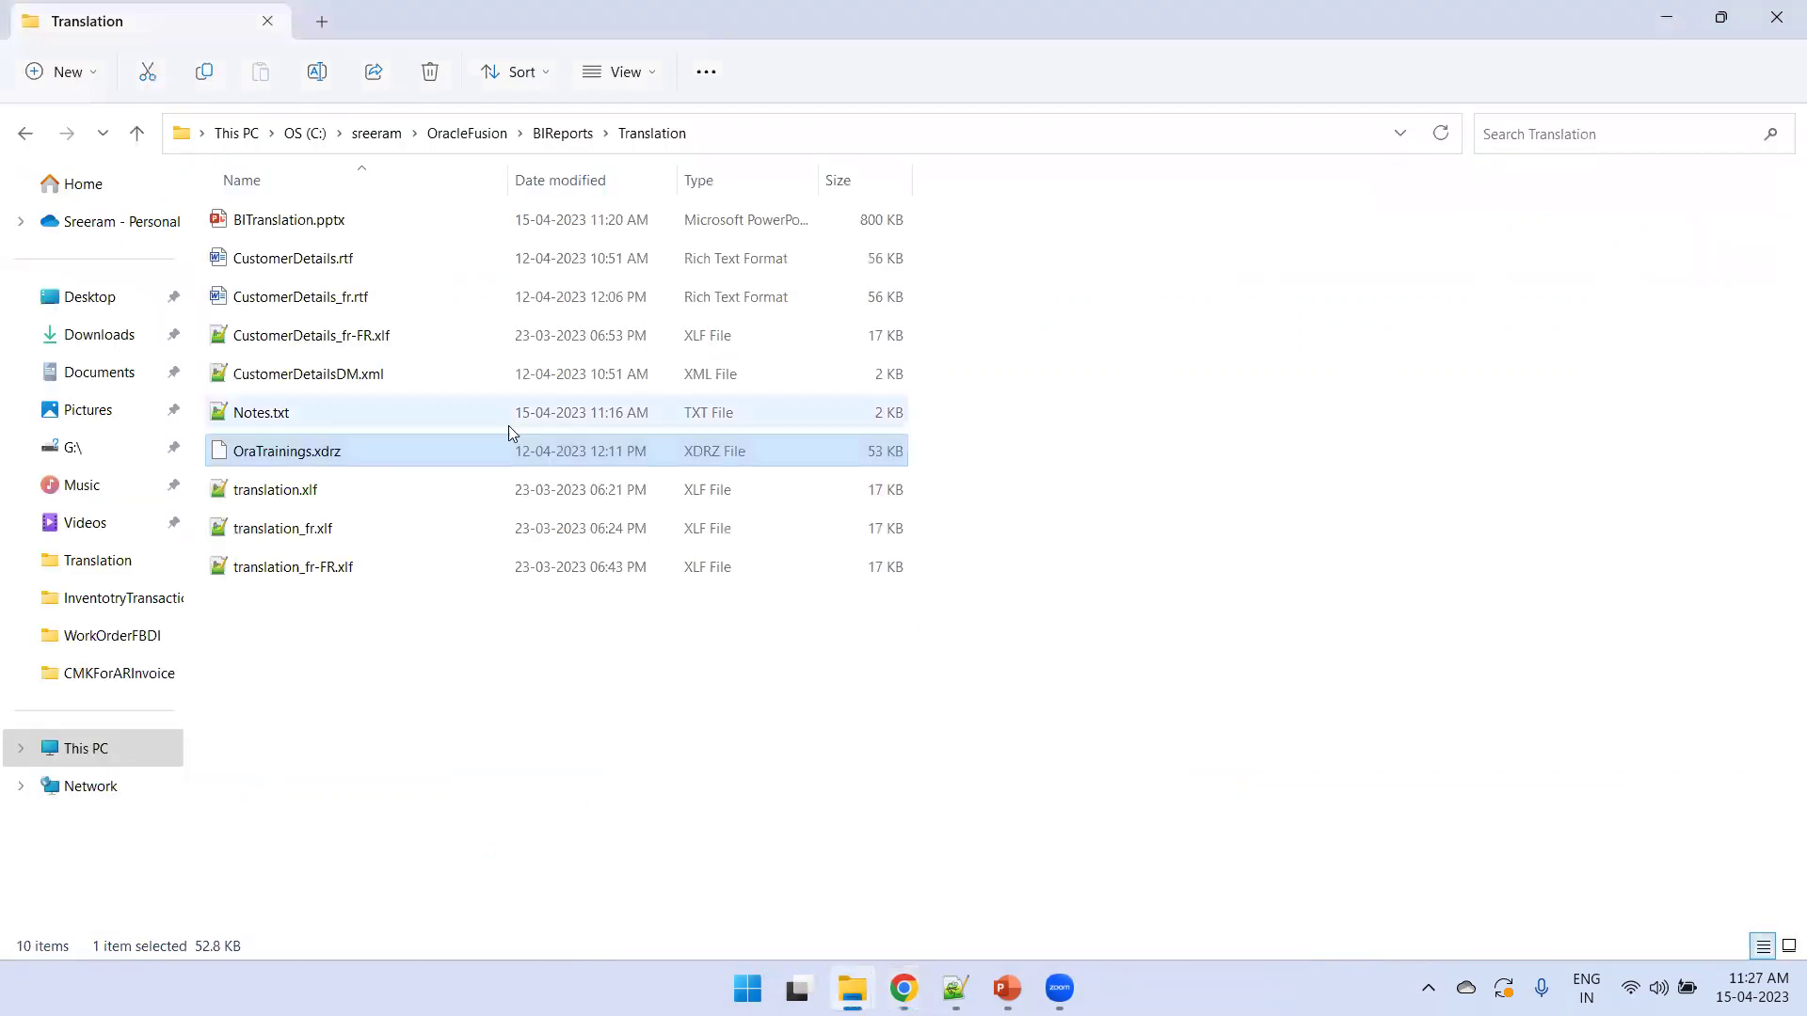
double_click(363, 259)
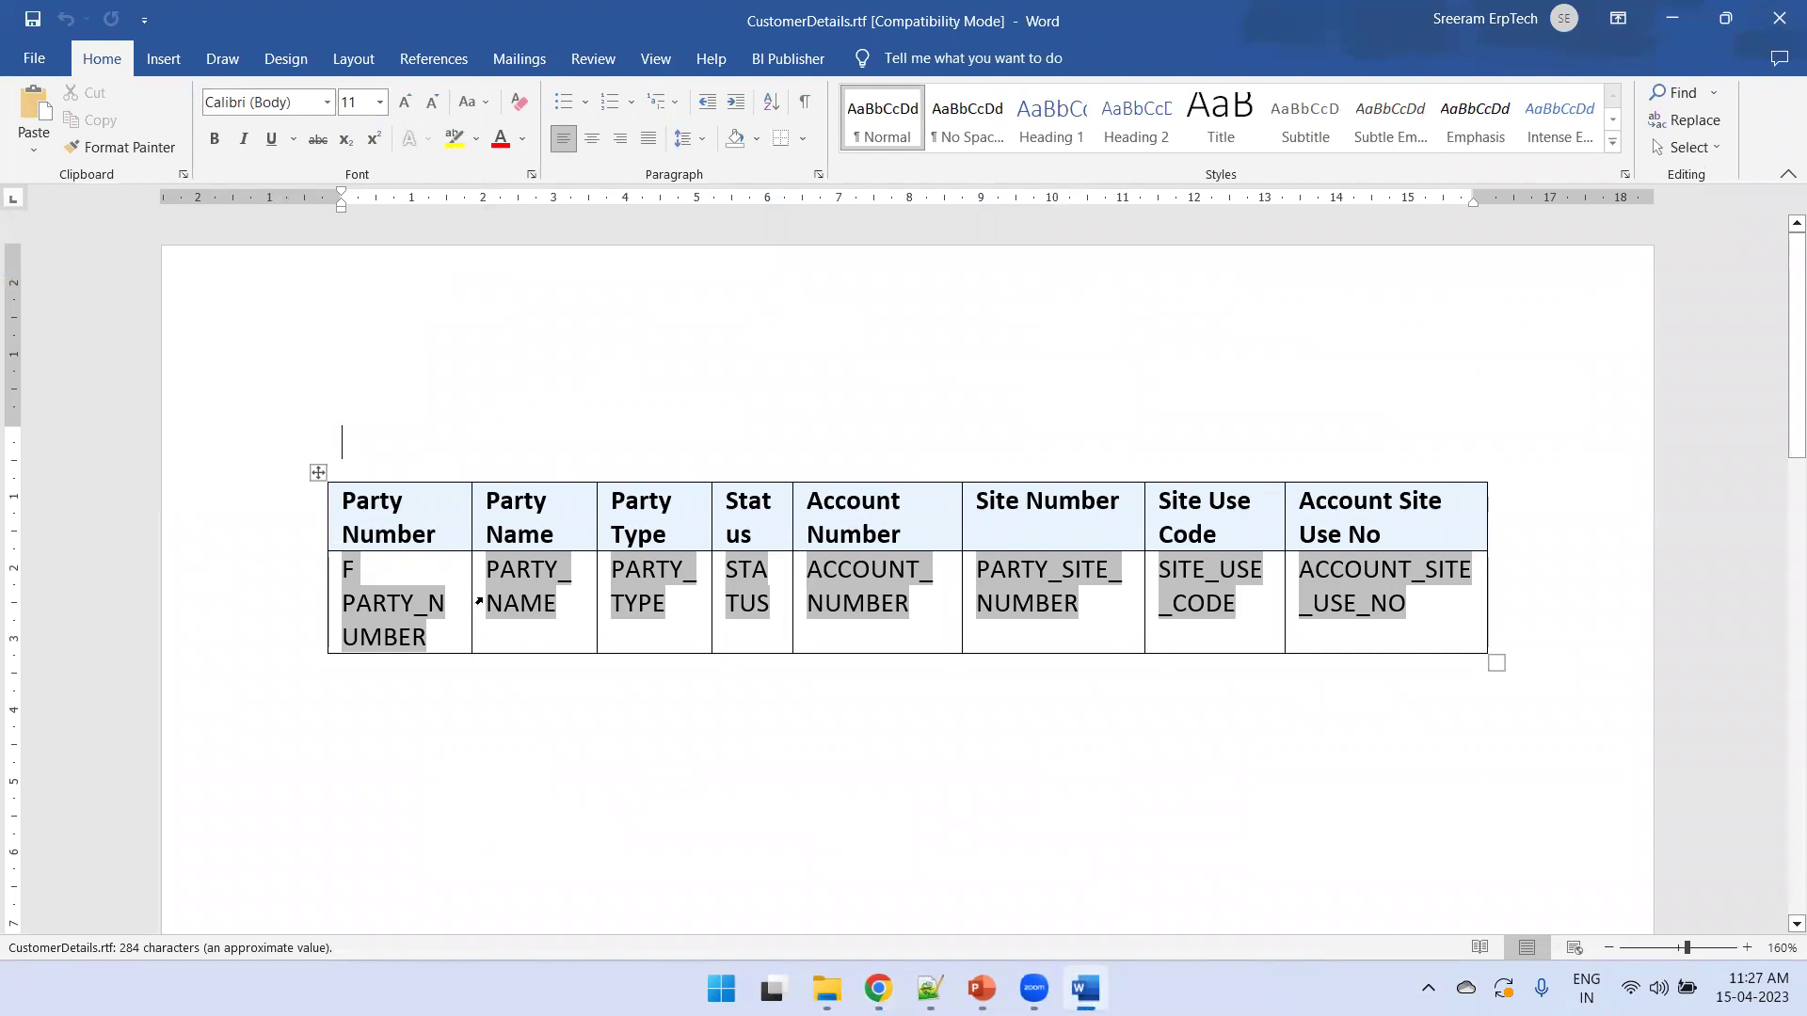
key("alt+Tab")
left_click(734, 143)
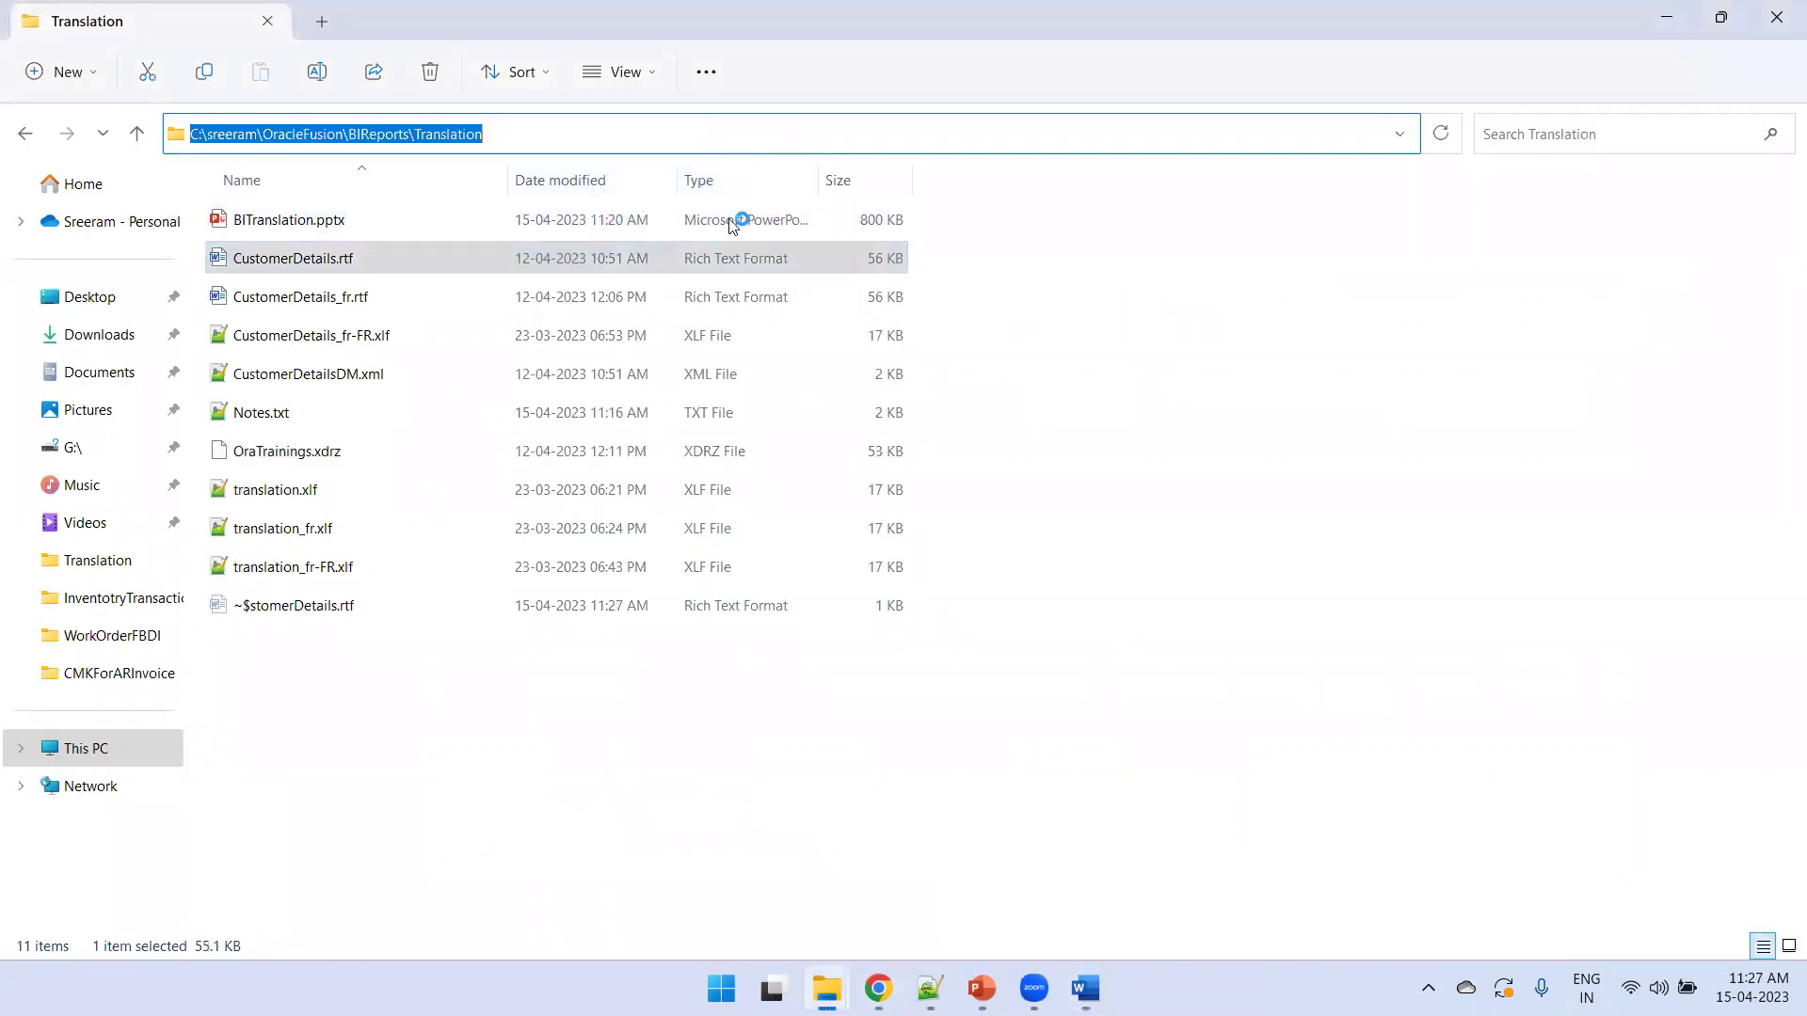
left_click(878, 988)
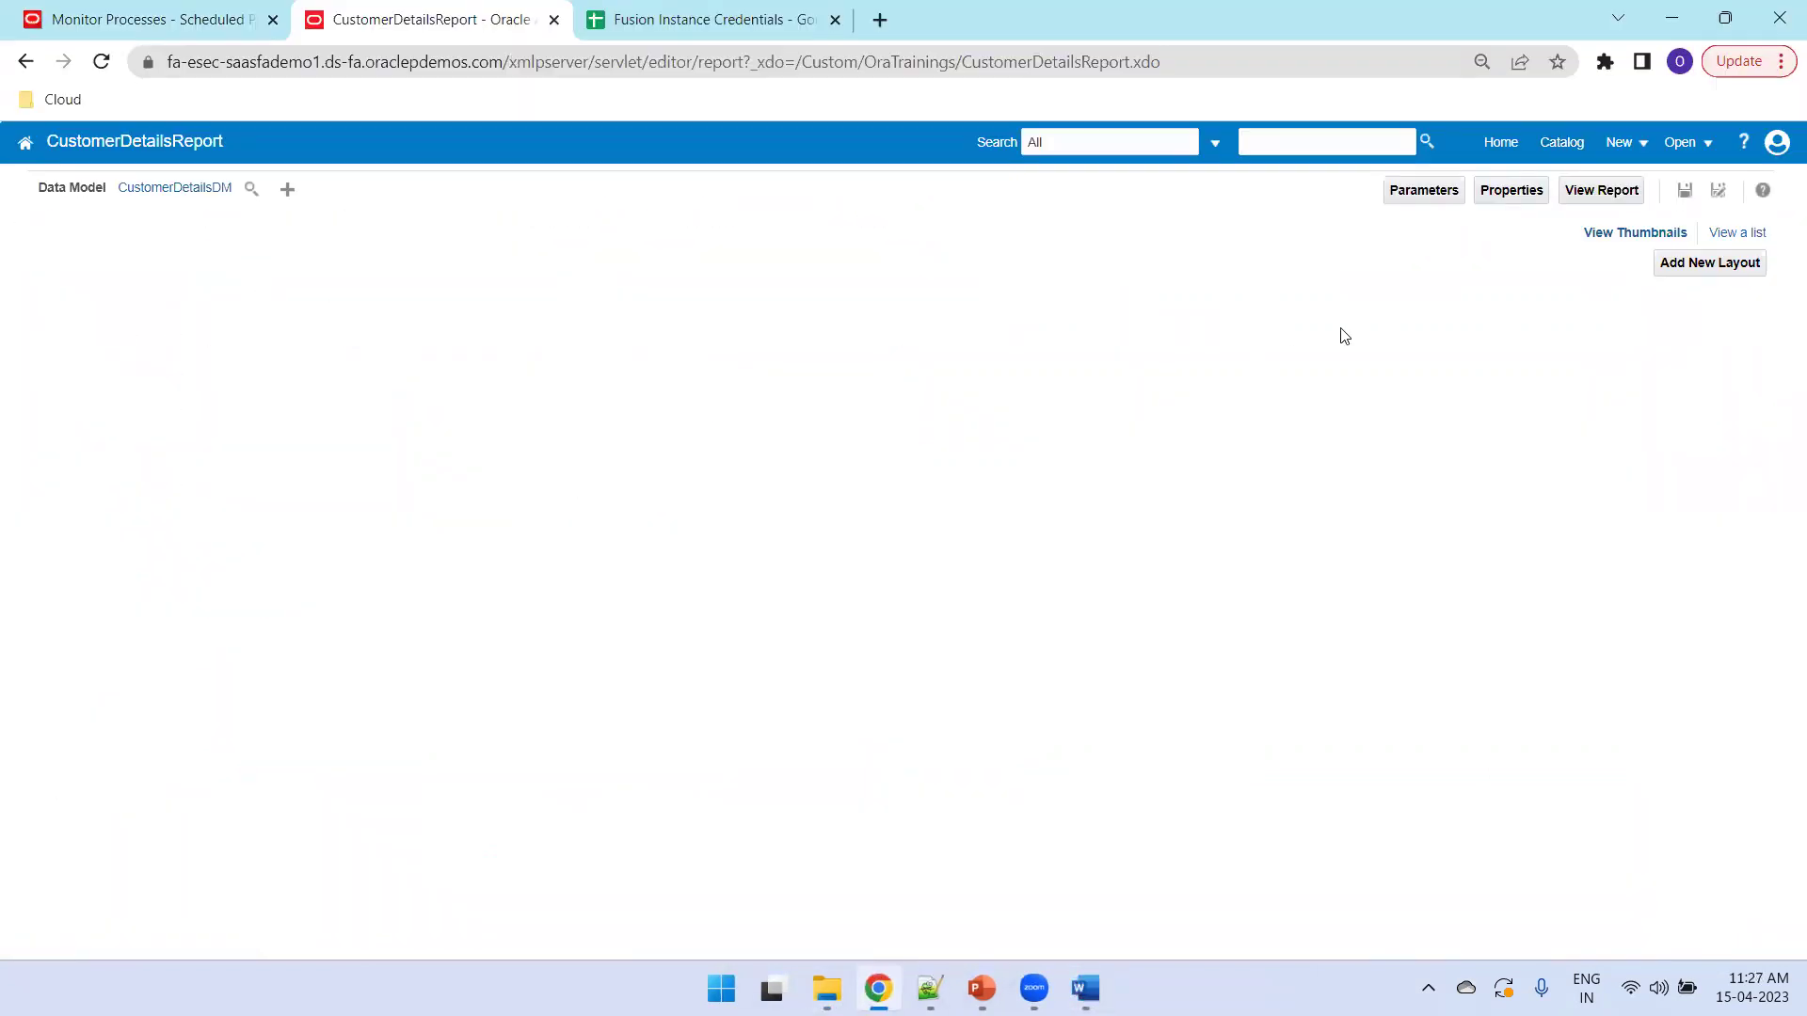
Step: Start a new uploaded layout and choose CustomerDetails.rtf as its template file
left_click(1677, 264)
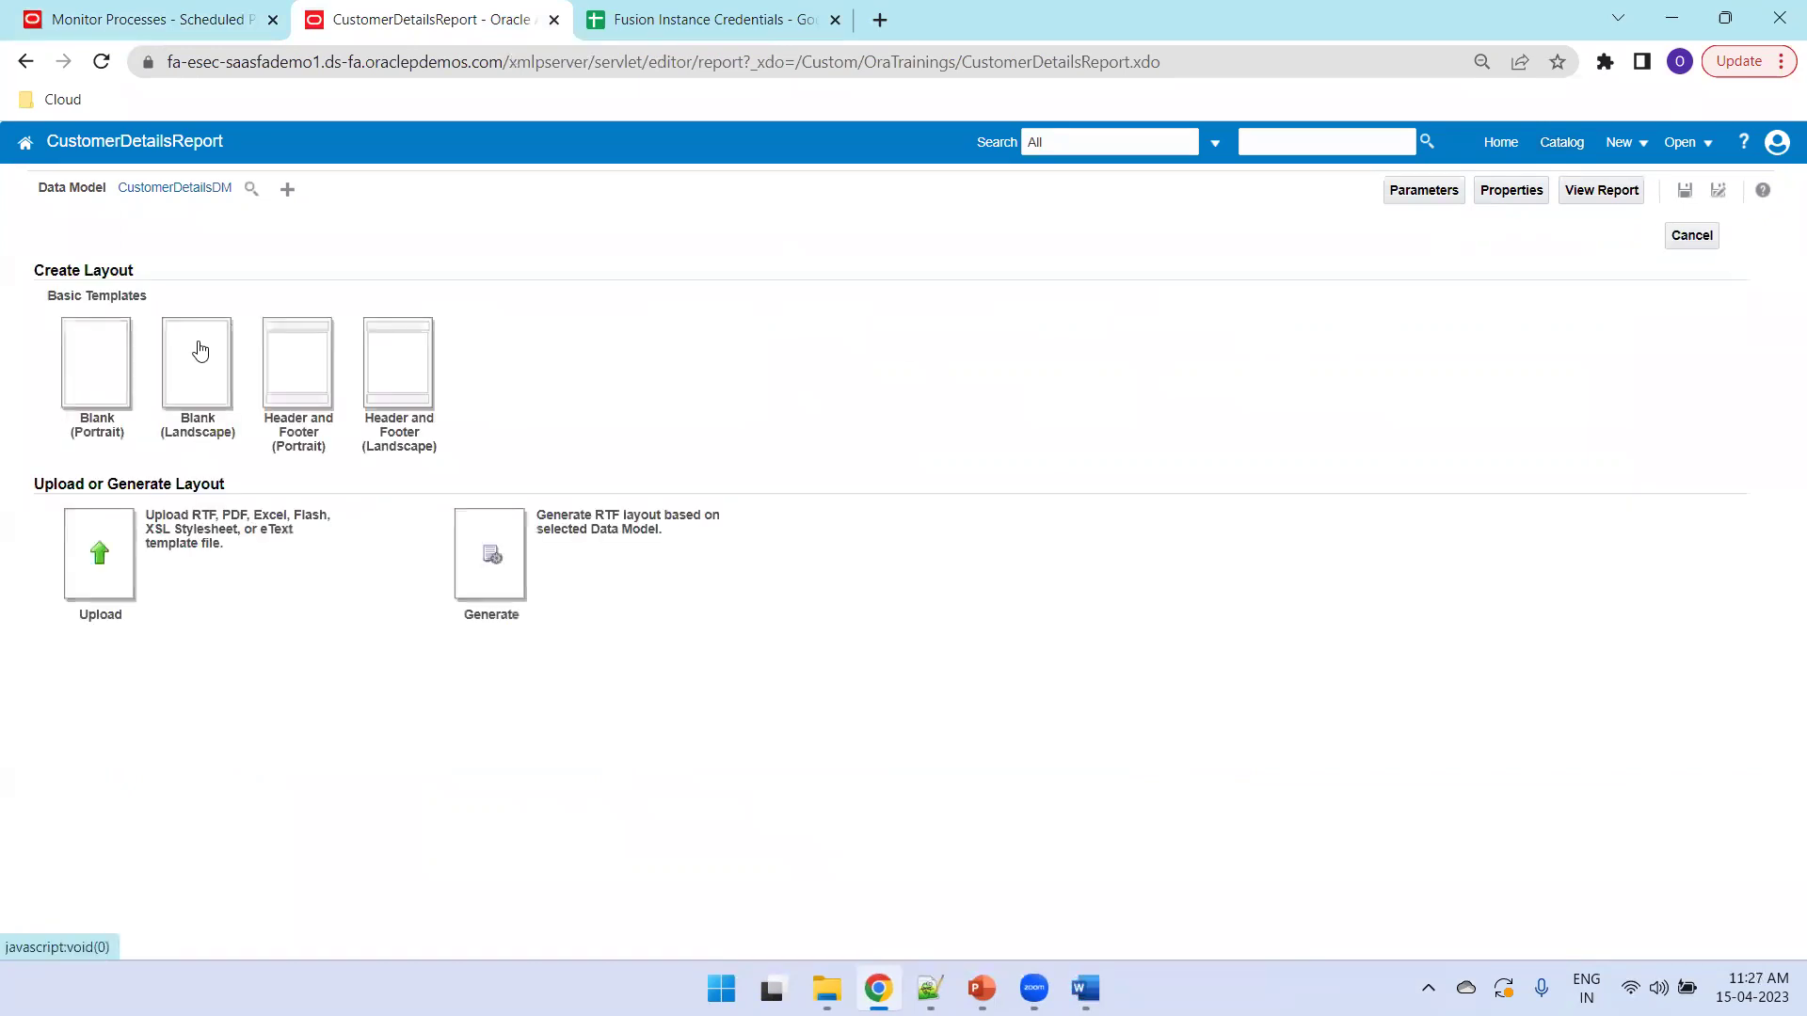
left_click(104, 593)
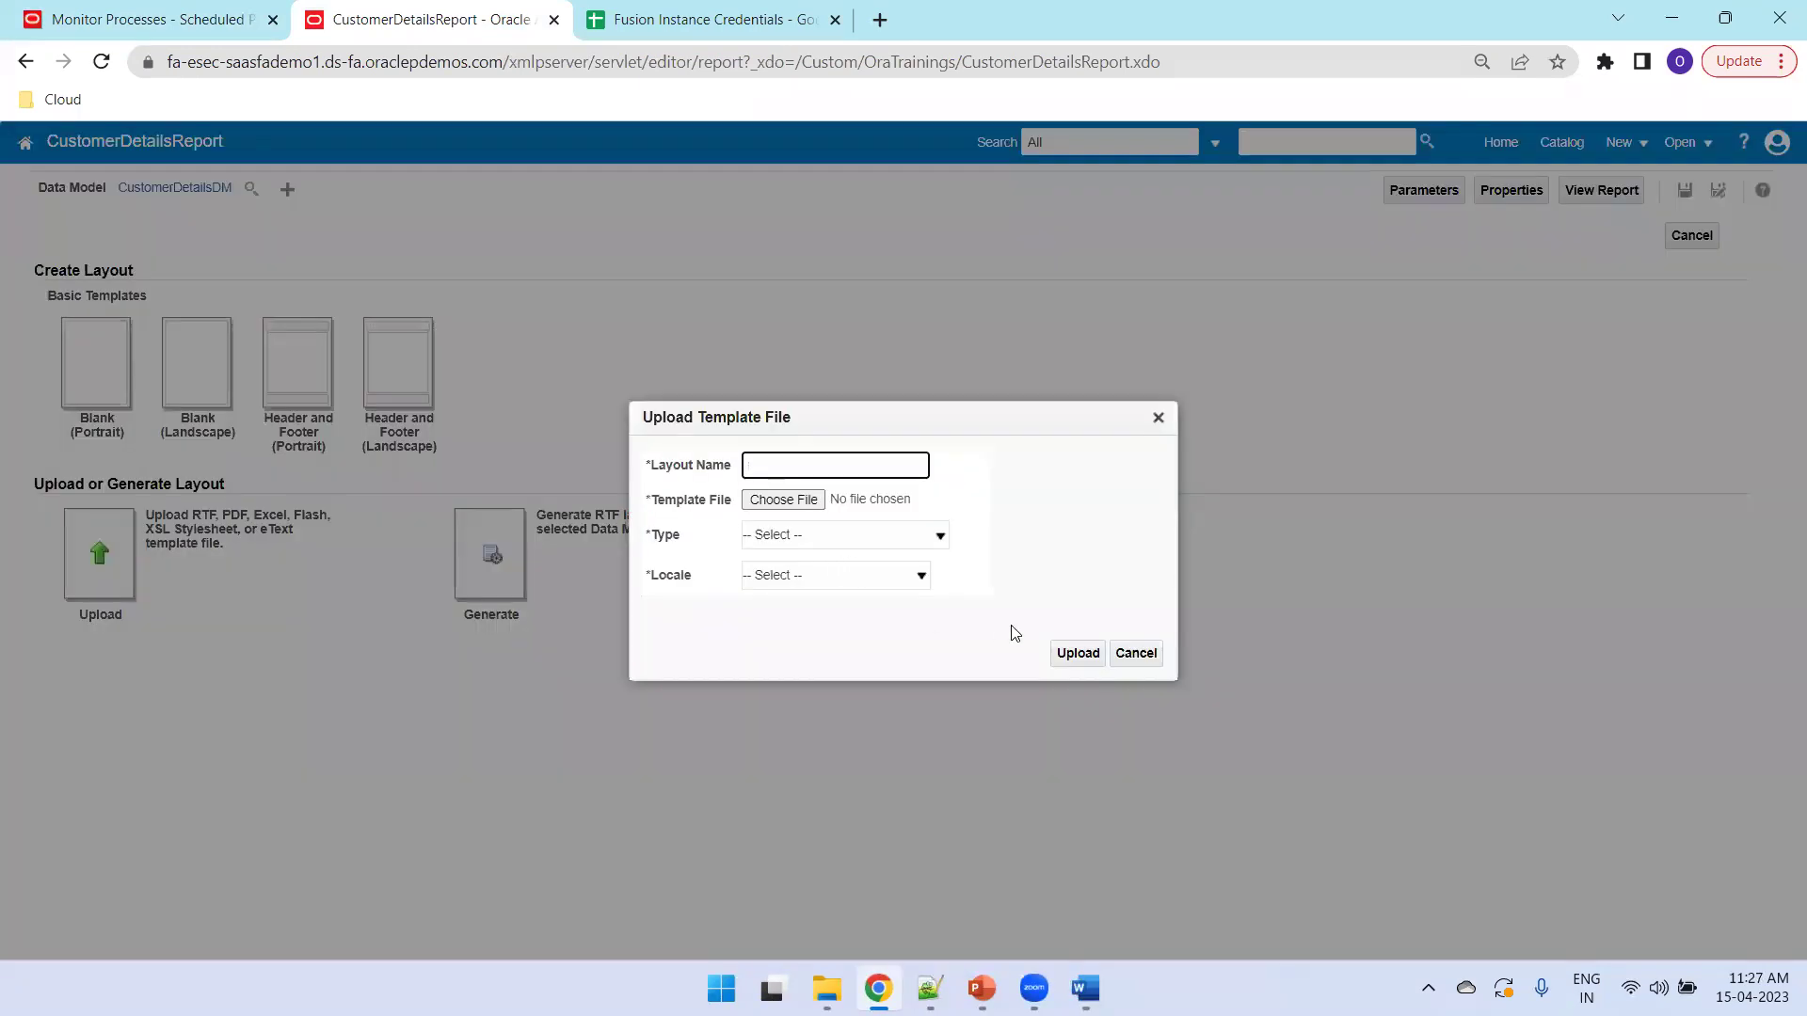
left_click(815, 509)
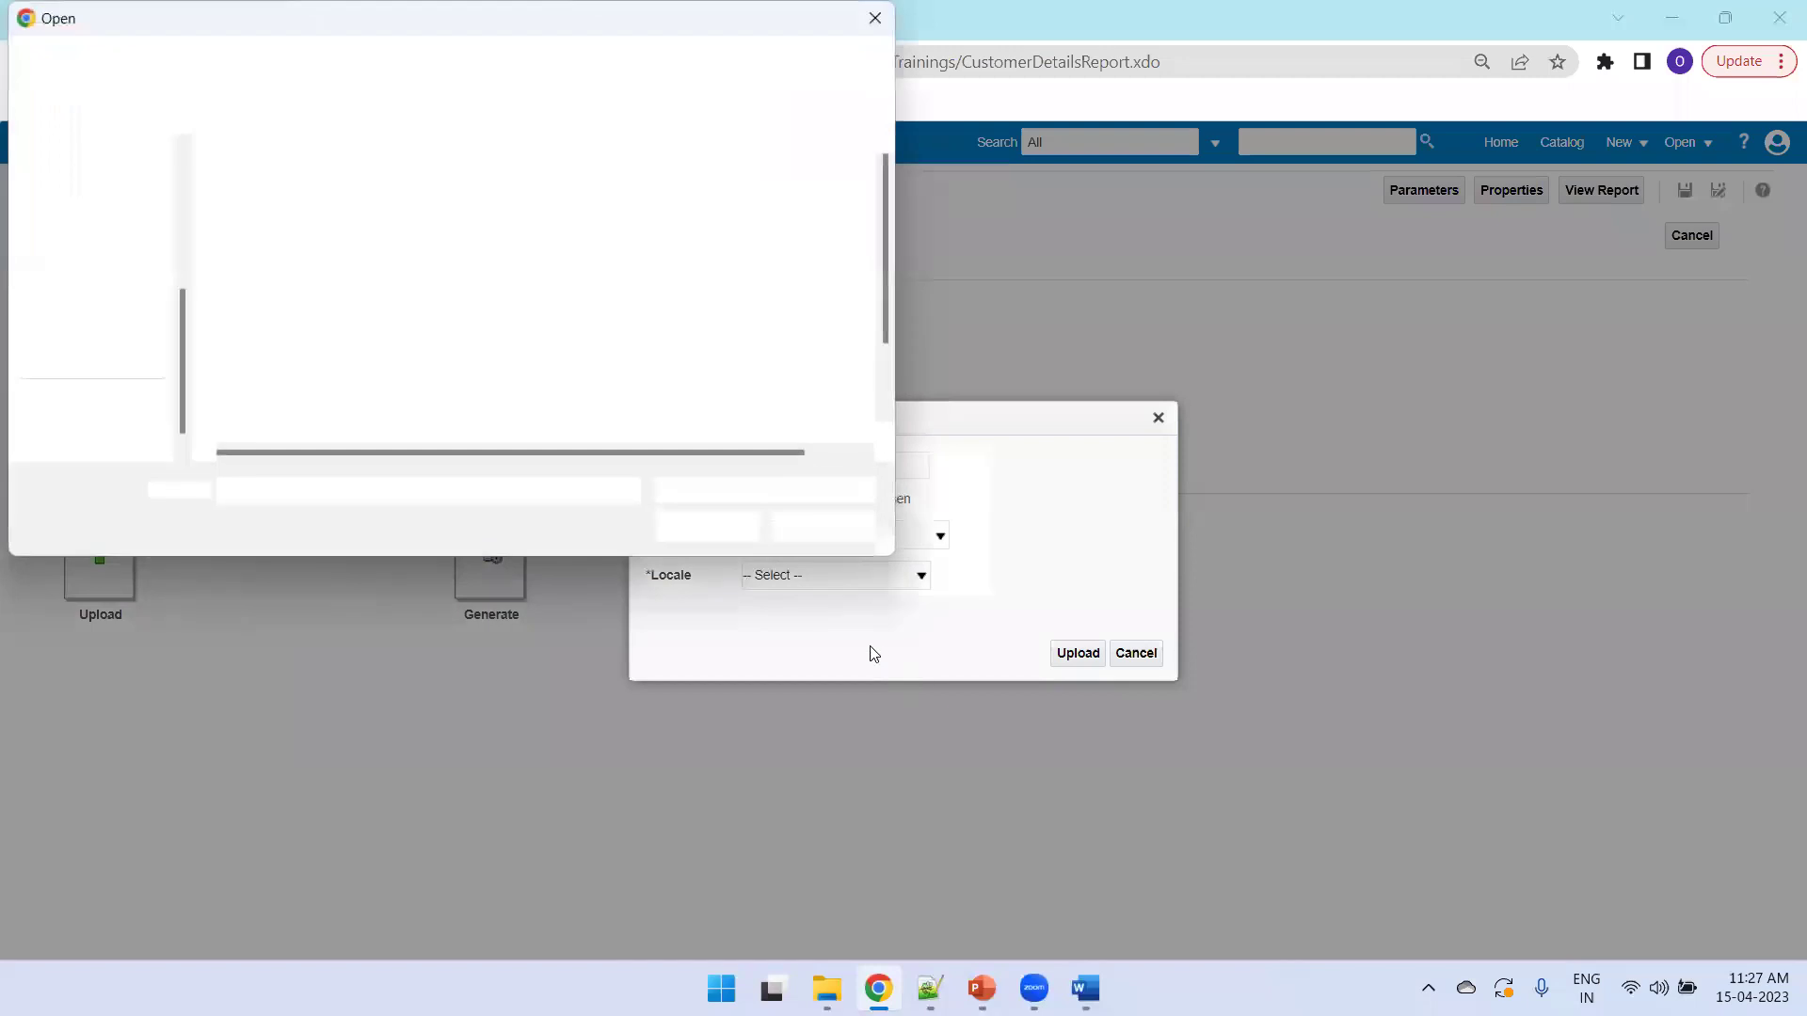
left_click(746, 533)
double_click(321, 229)
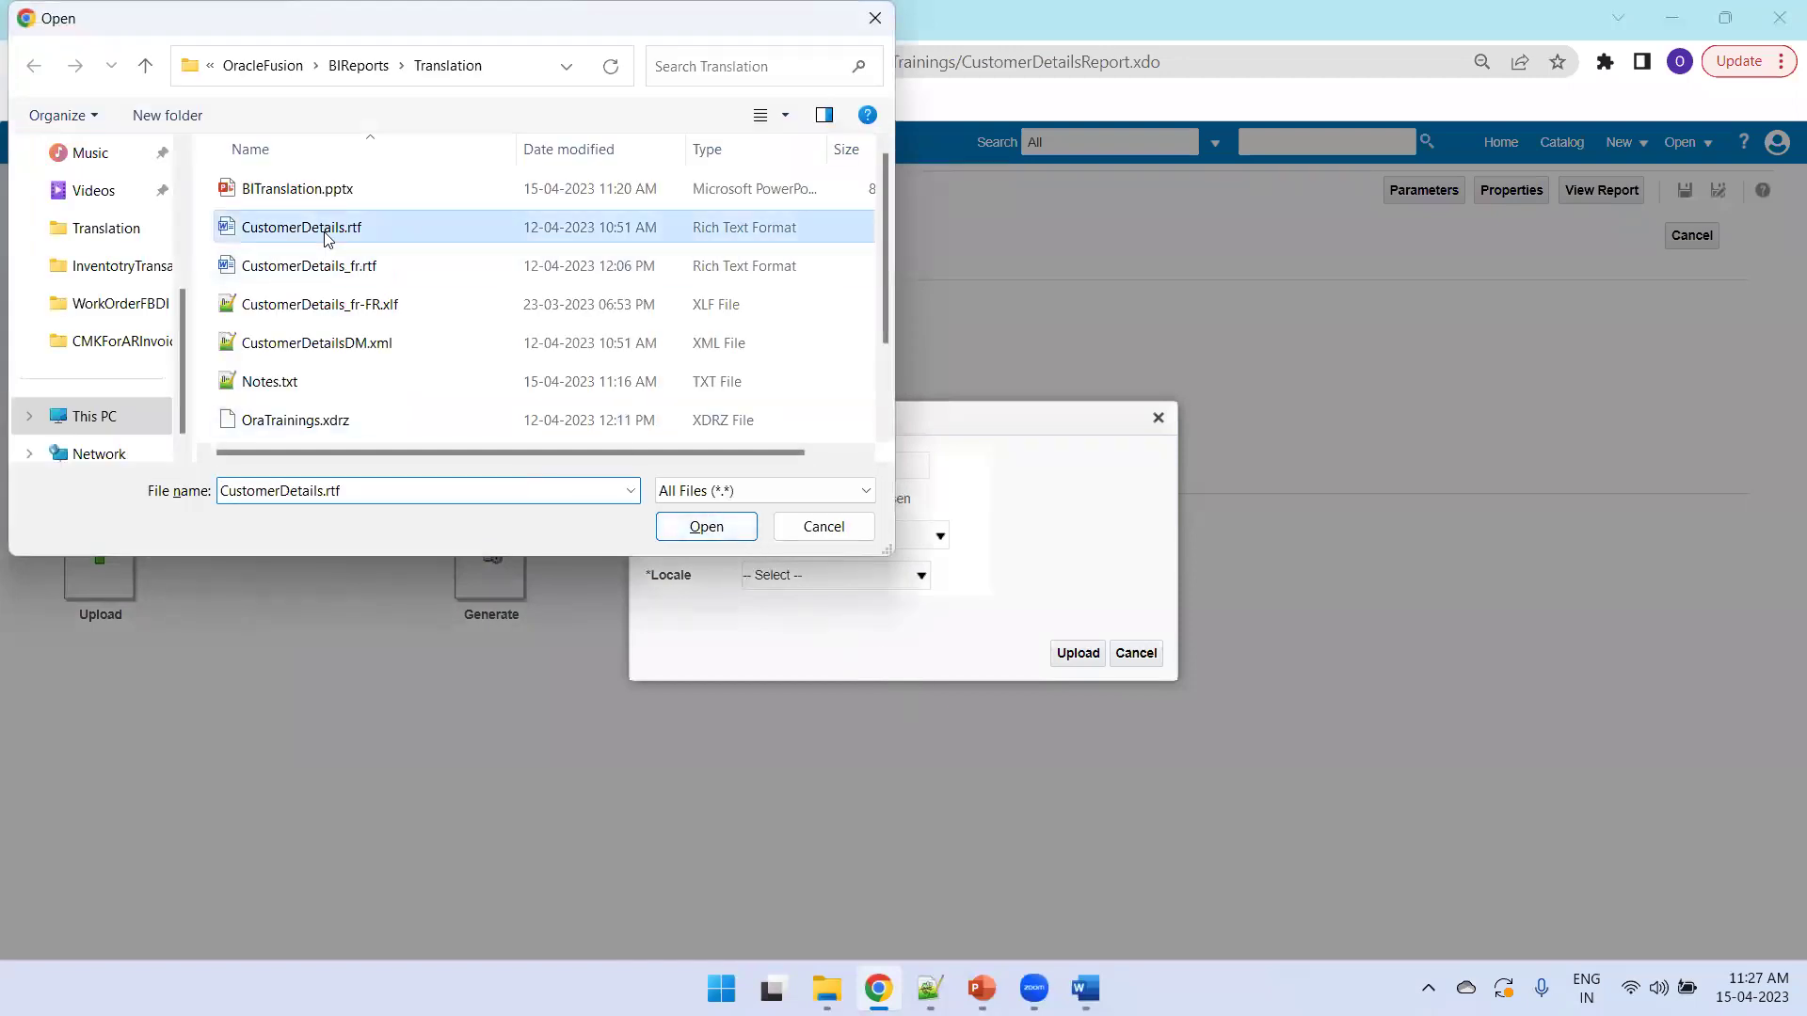
Step: Name the layout CustomerDetails with type RTF Template and locale English, and upload it
left_click(847, 462)
type("CustomerDetail")
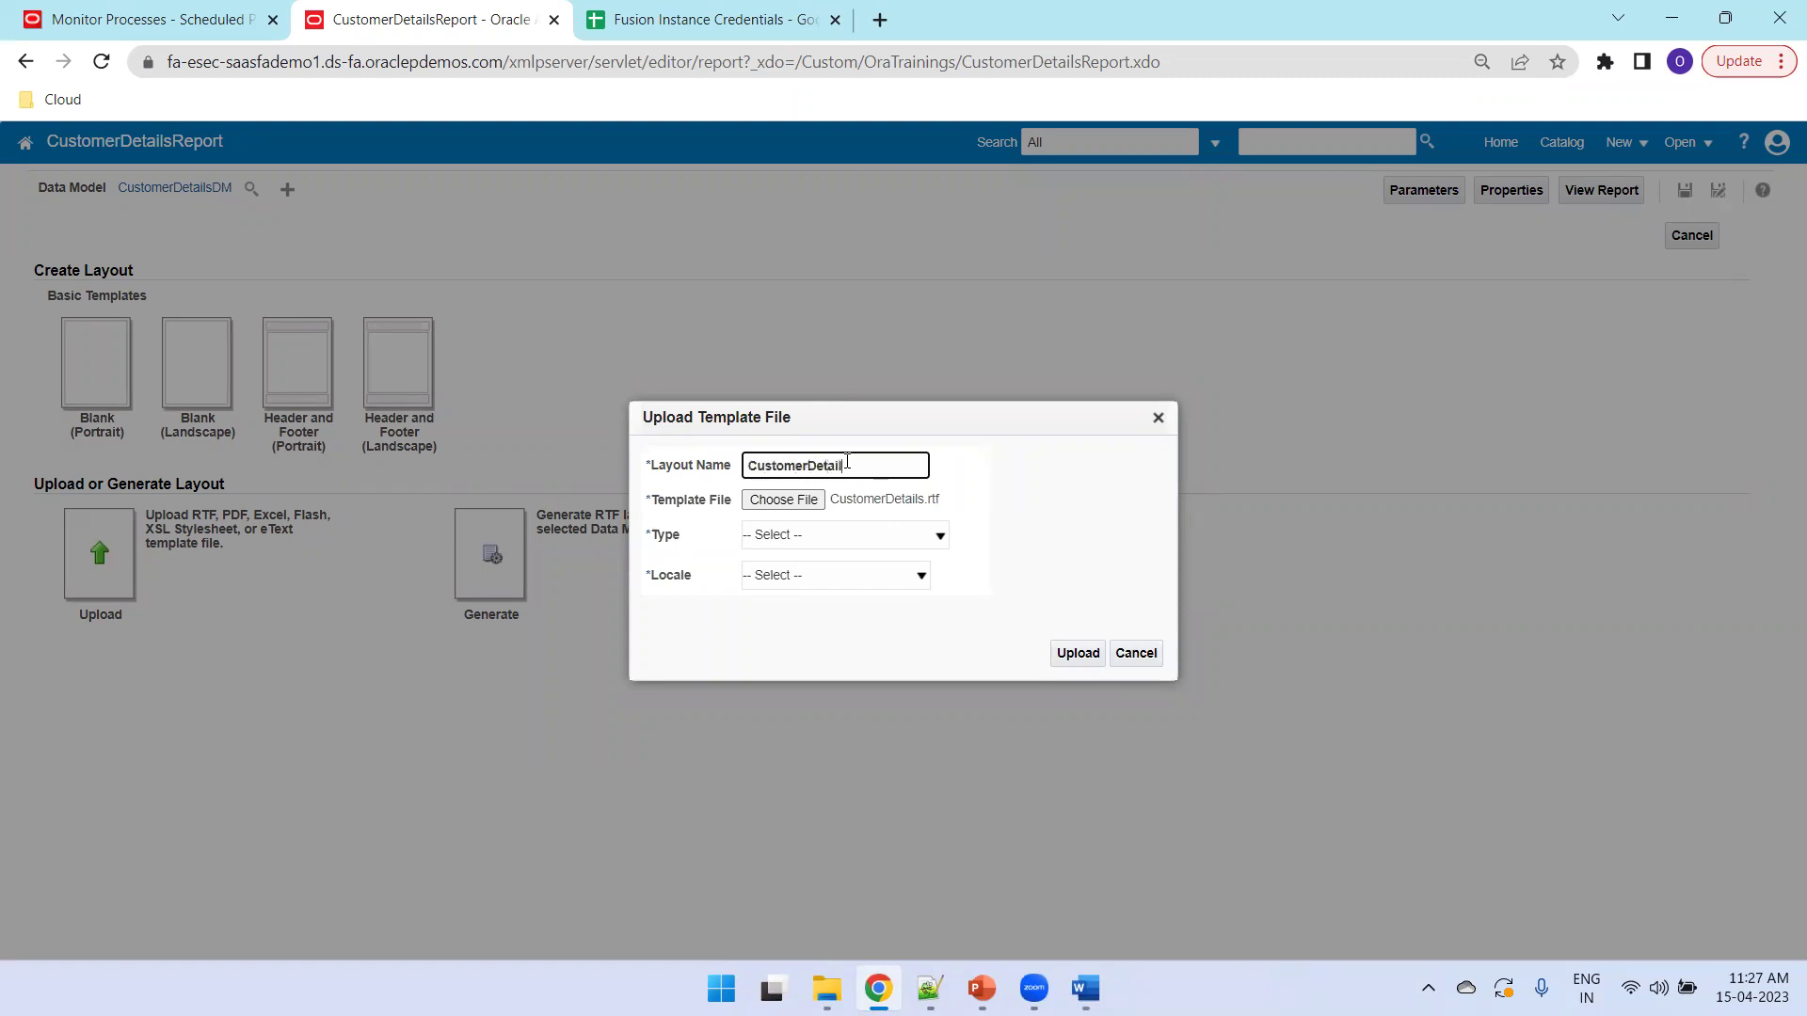
key("Tab")
key("Tab")
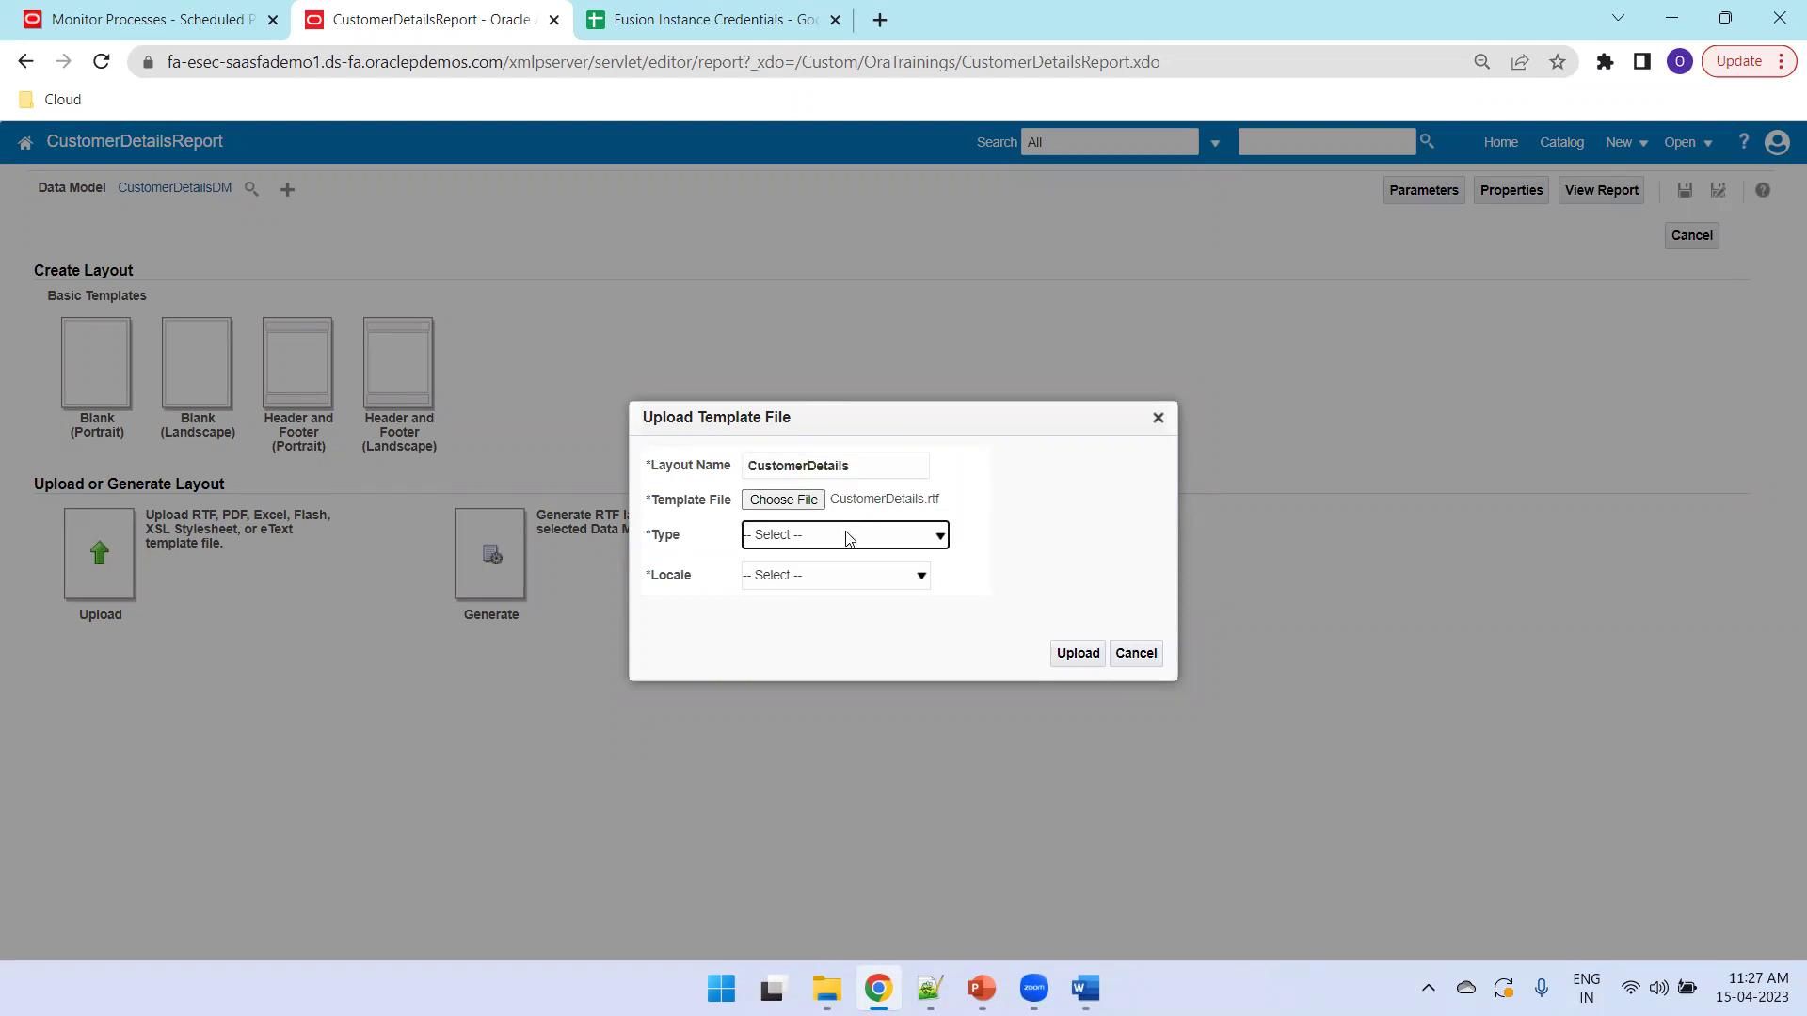
key("r")
key("Tab")
key("e")
key("Tab")
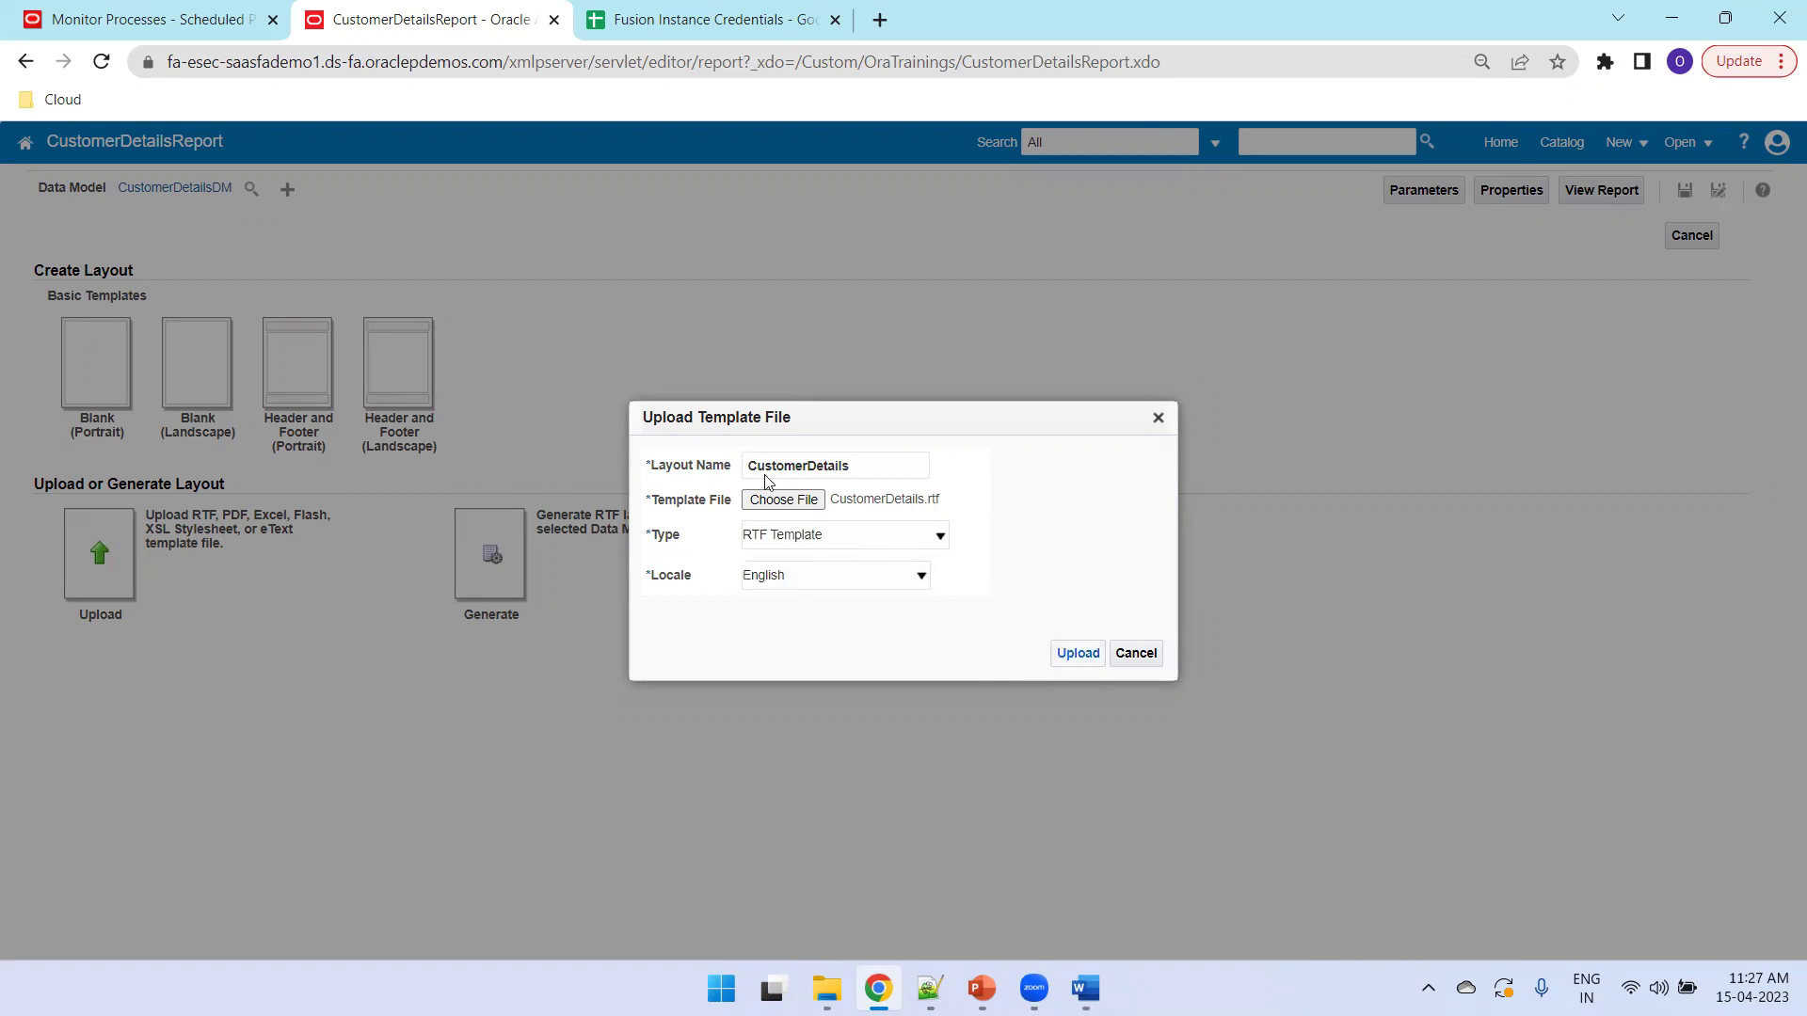
key("Return")
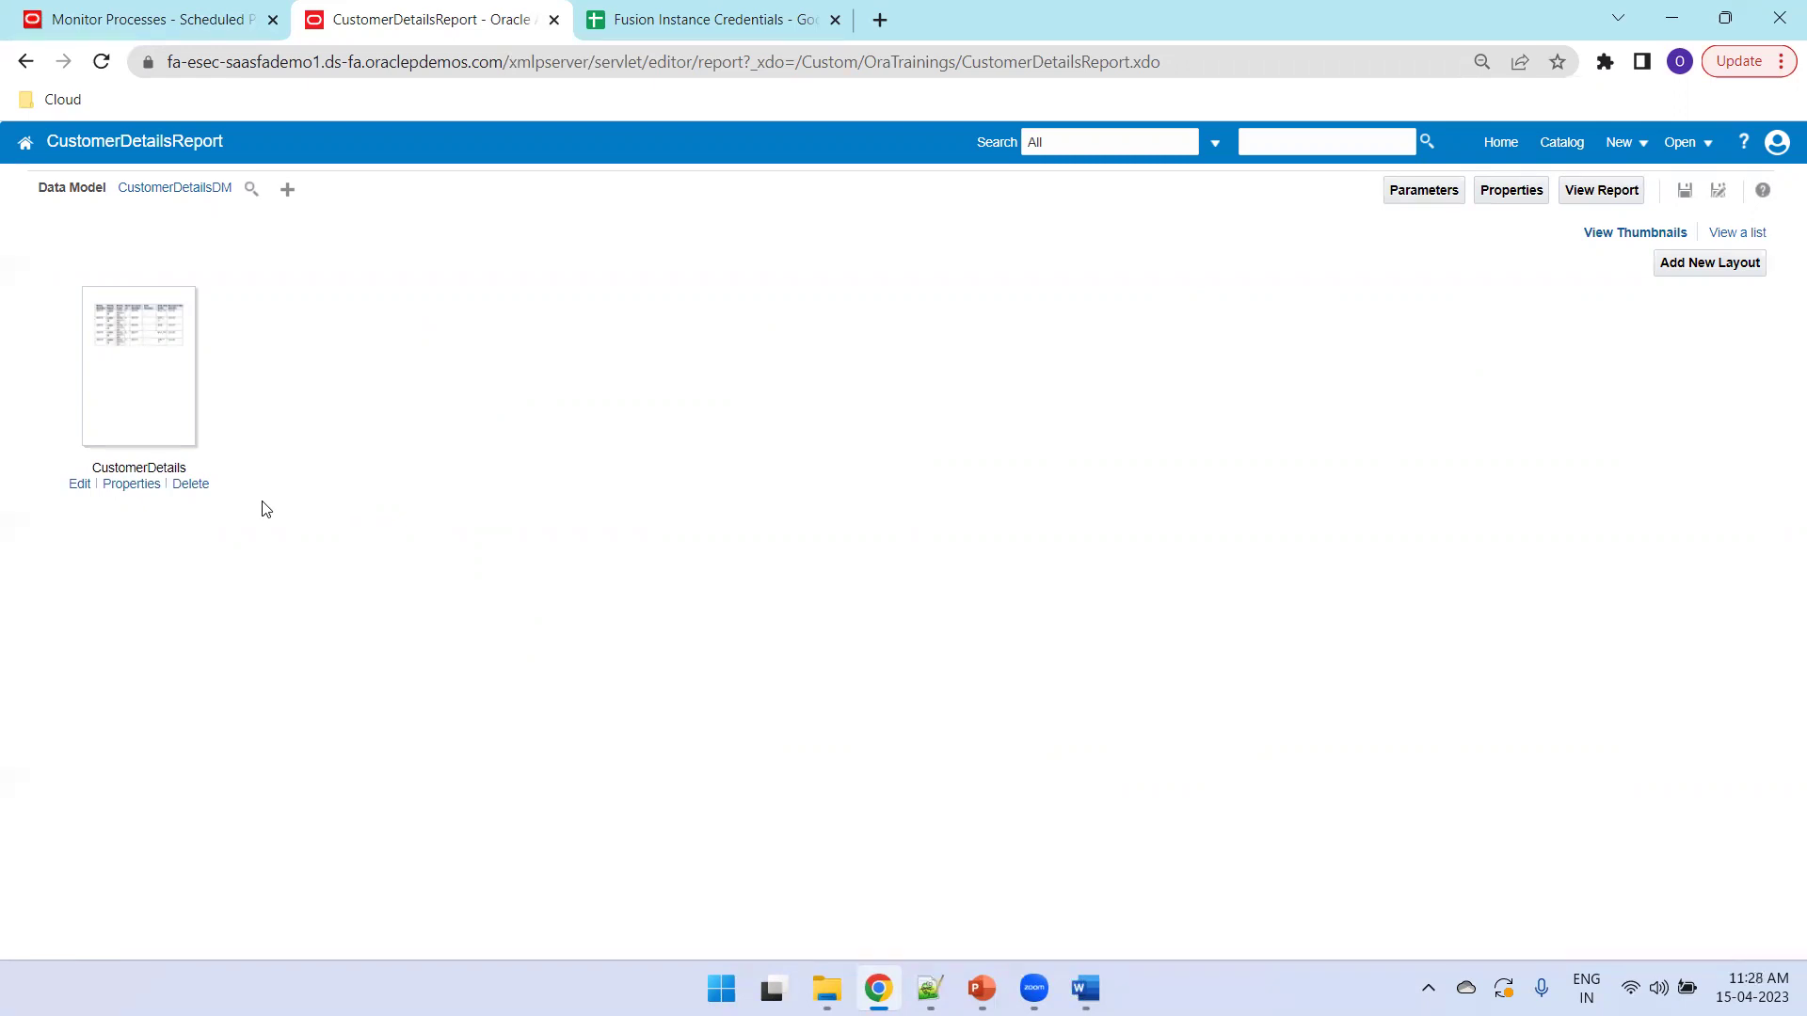
left_click(137, 485)
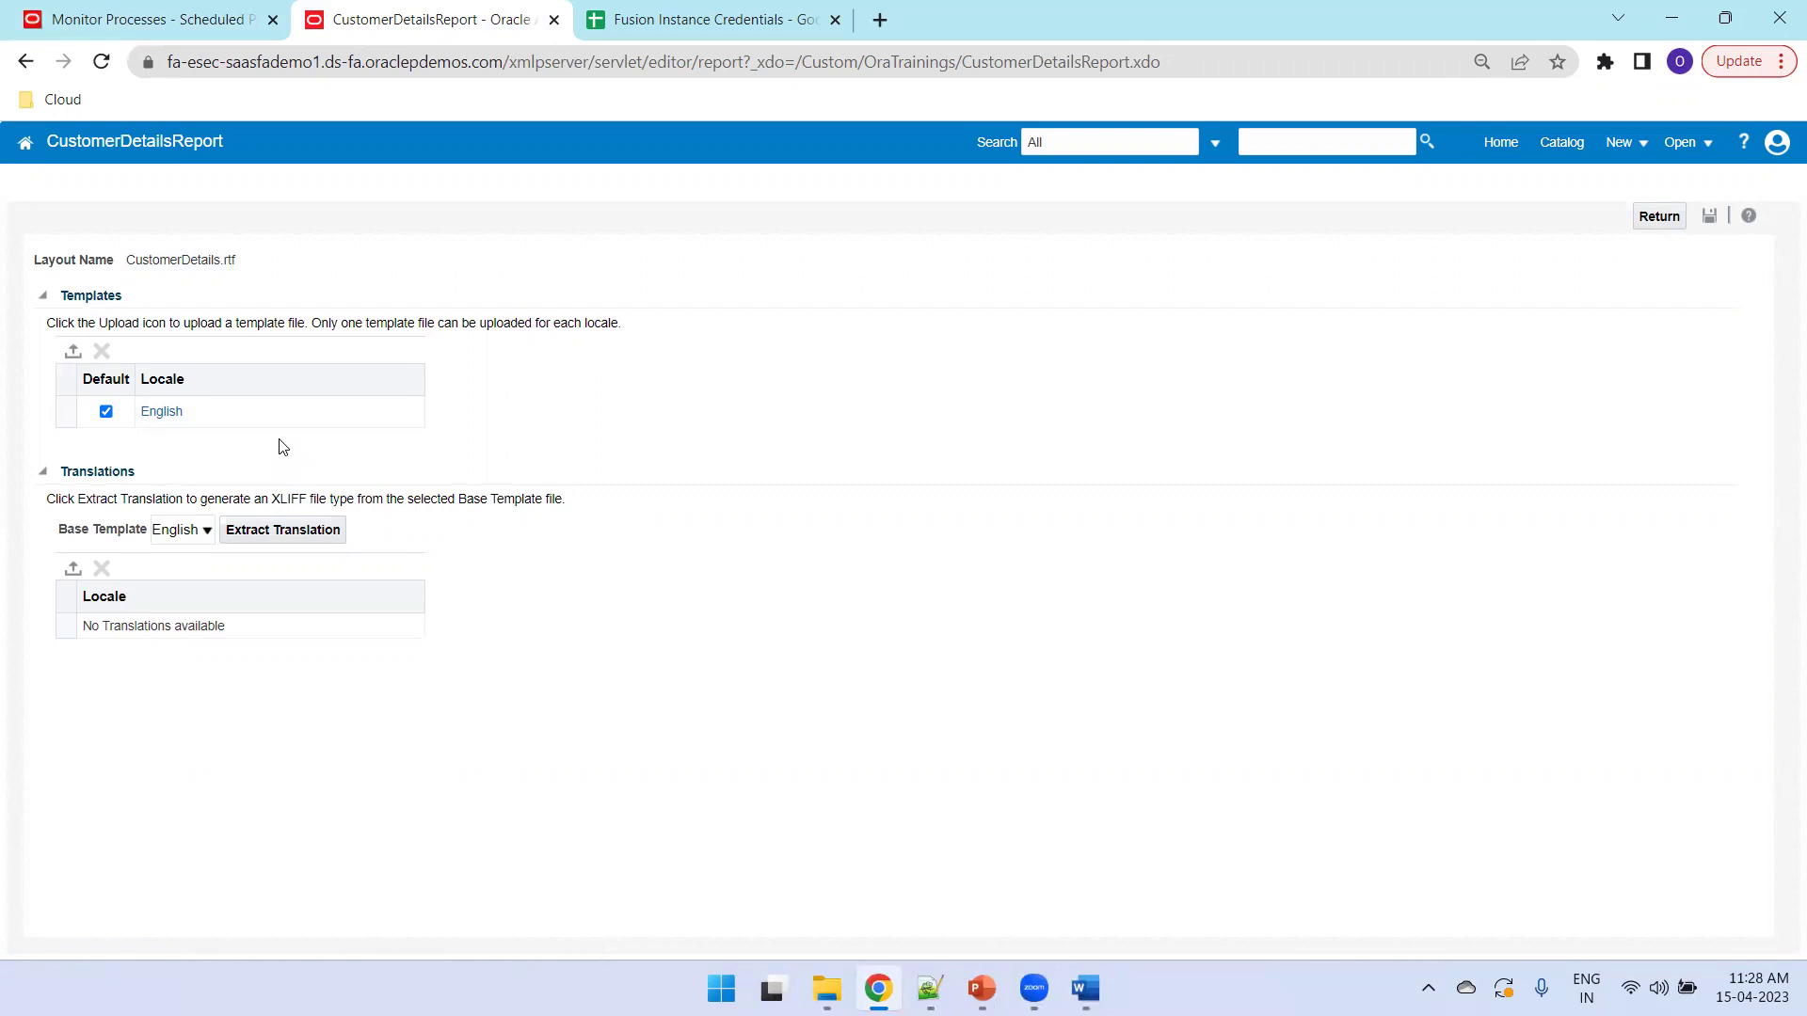
Step: Extract the English template's translation and open the downloaded translation.xlf
left_click(243, 535)
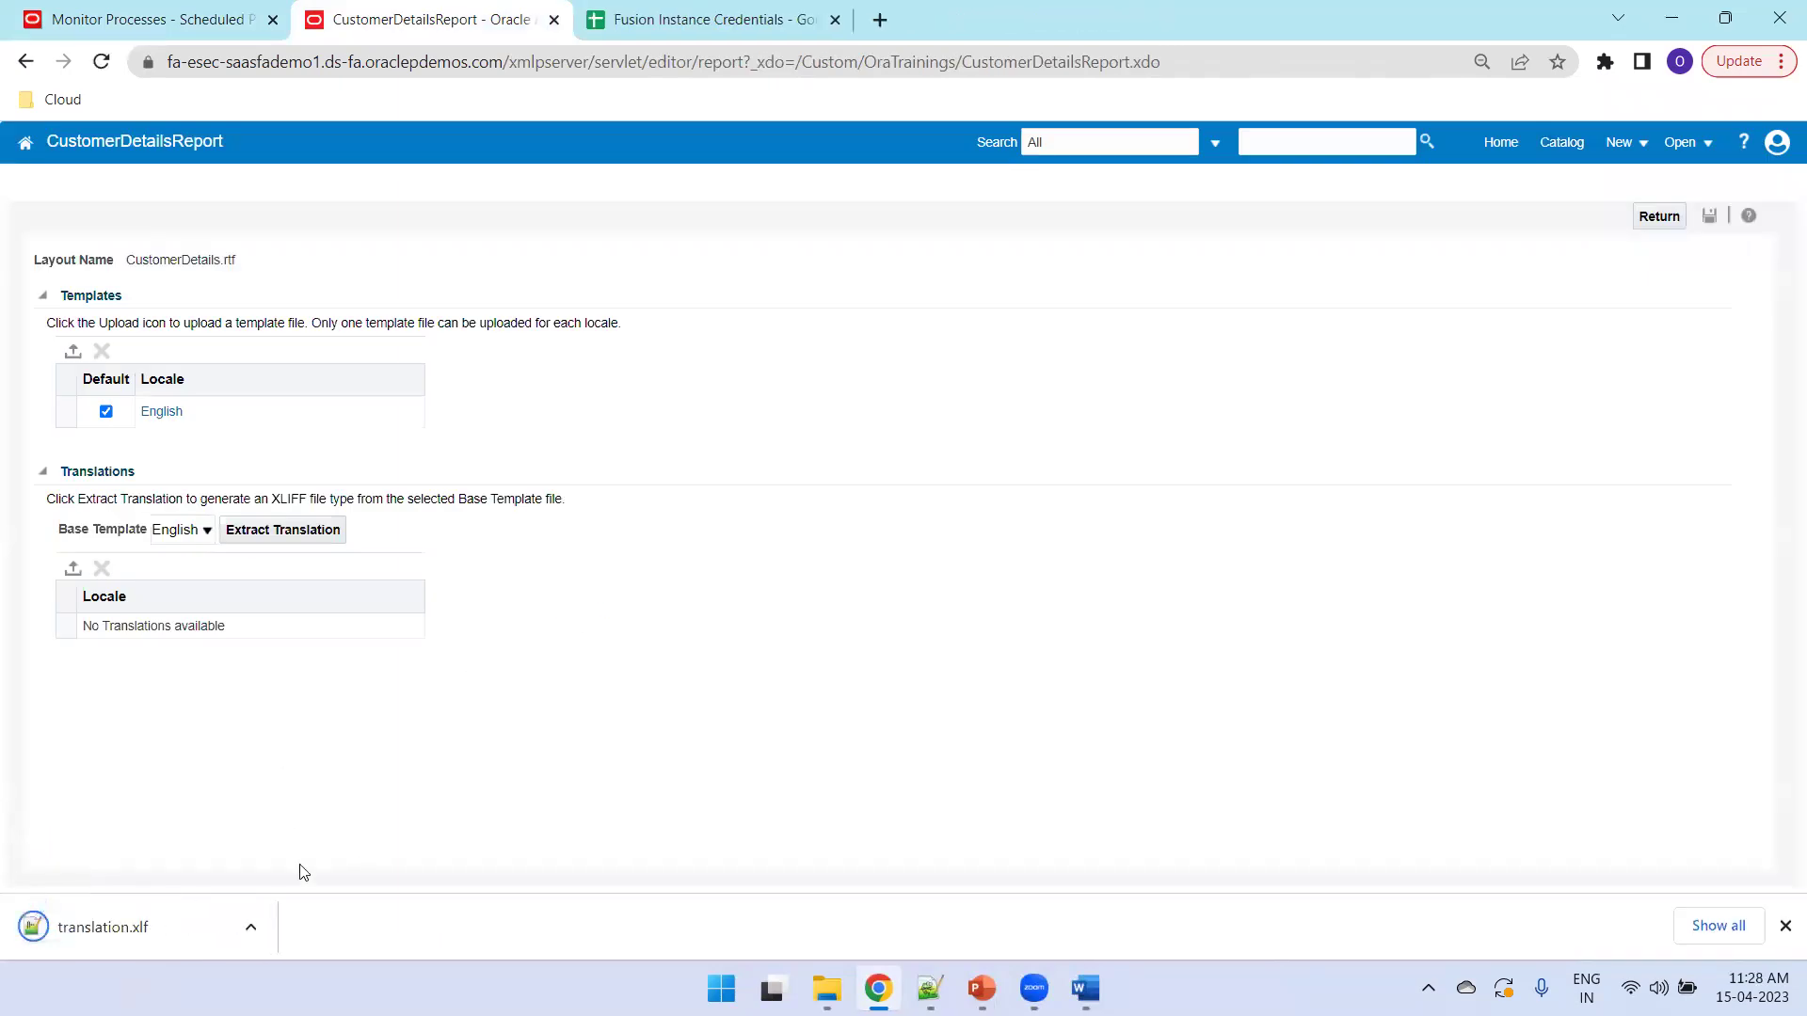
left_click(174, 915)
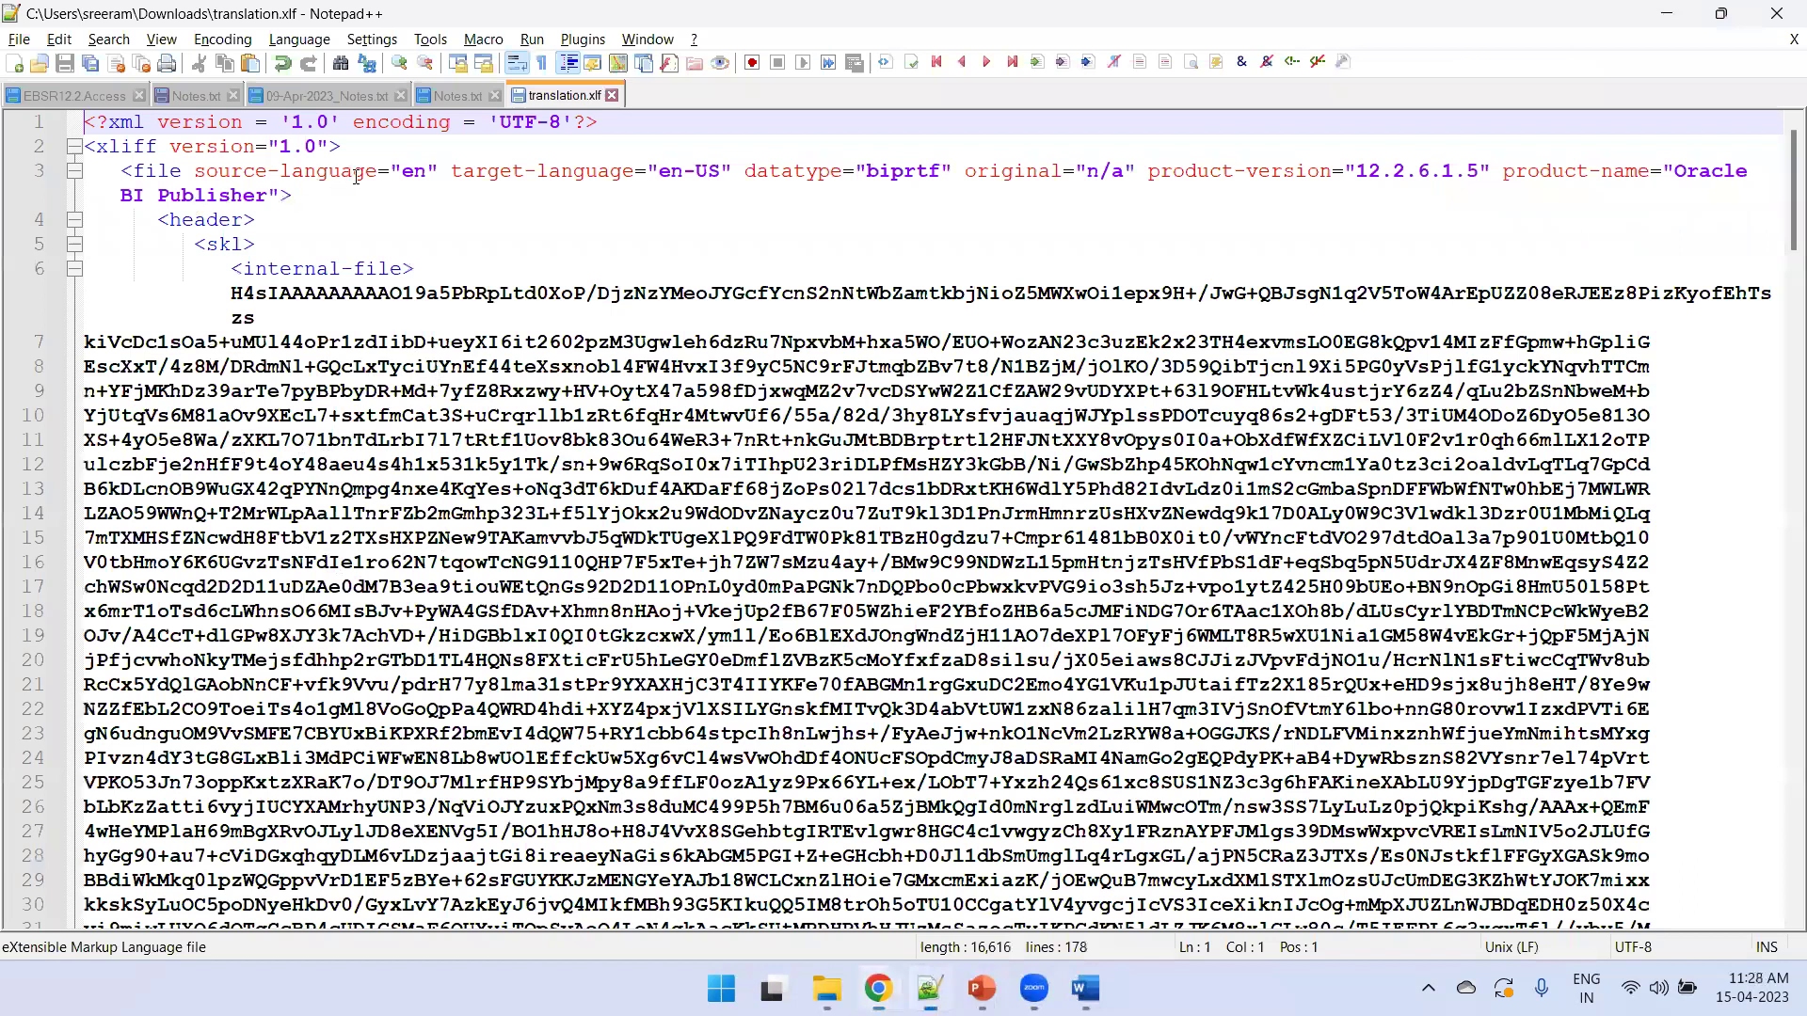
Step: In translation.xlf, select the source language 'en' and the 'Party Number' text on line 136
scroll(384, 170, "down", 1)
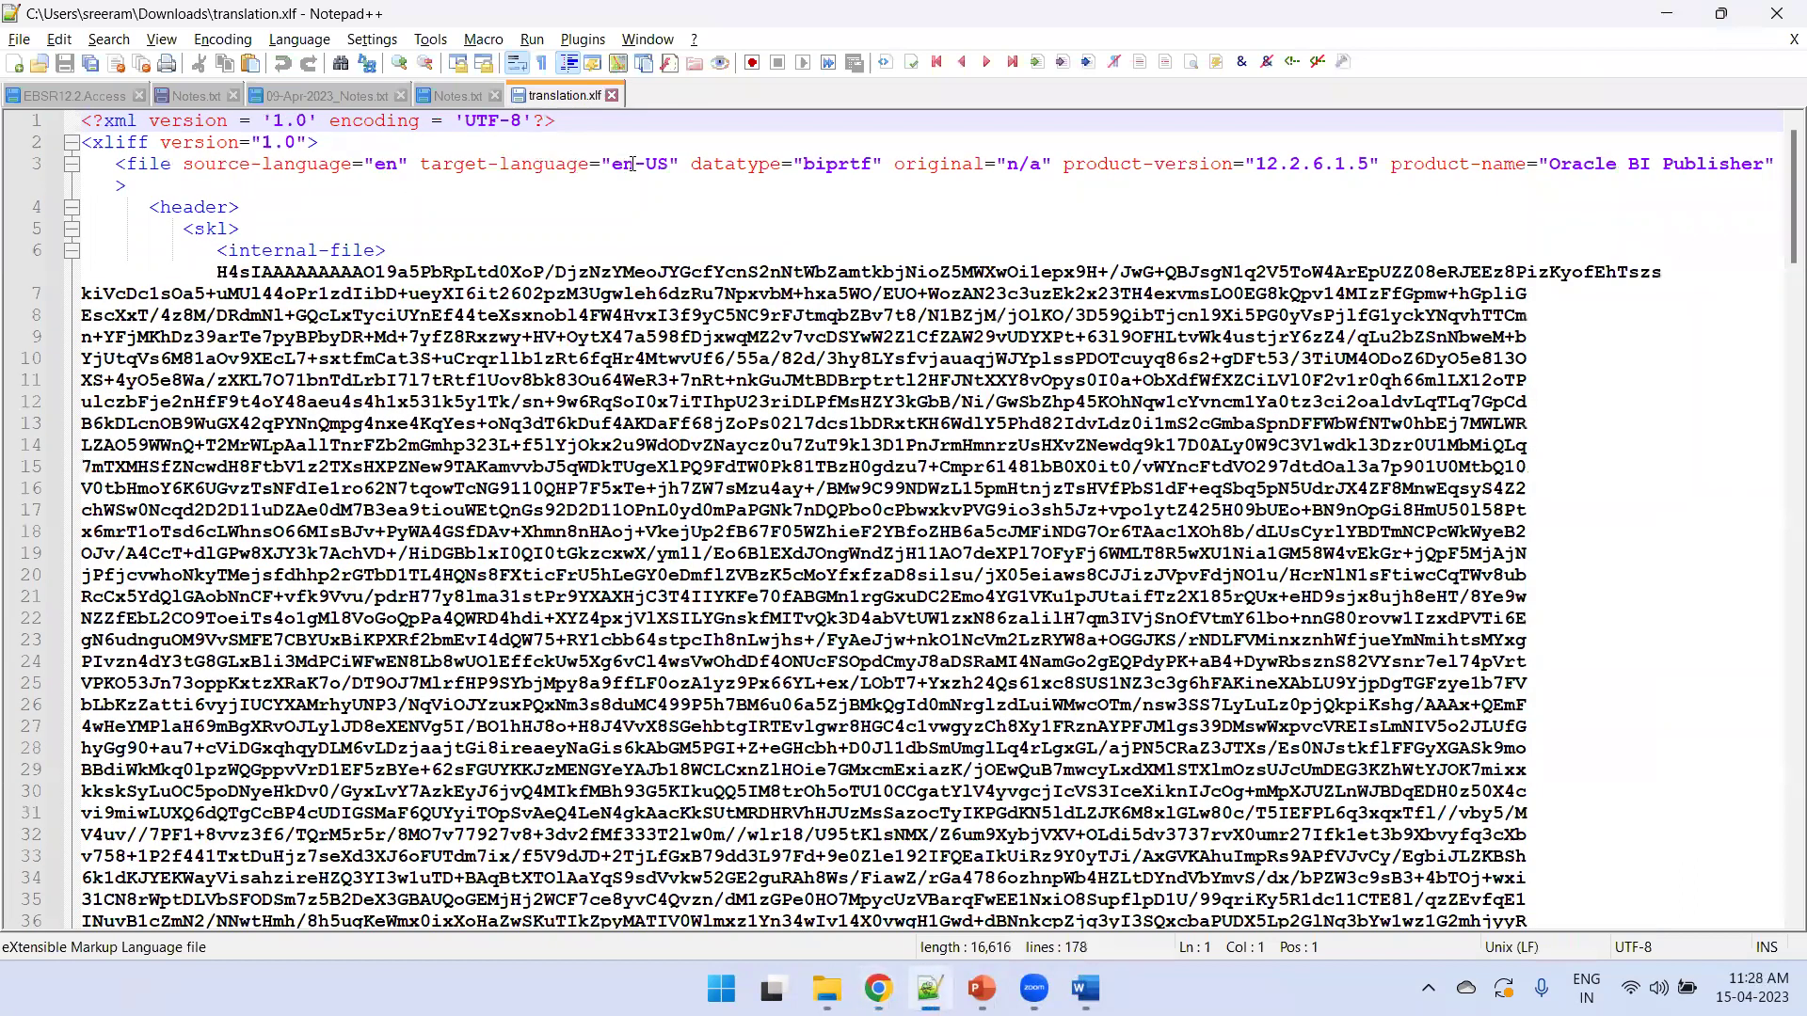
key("F3")
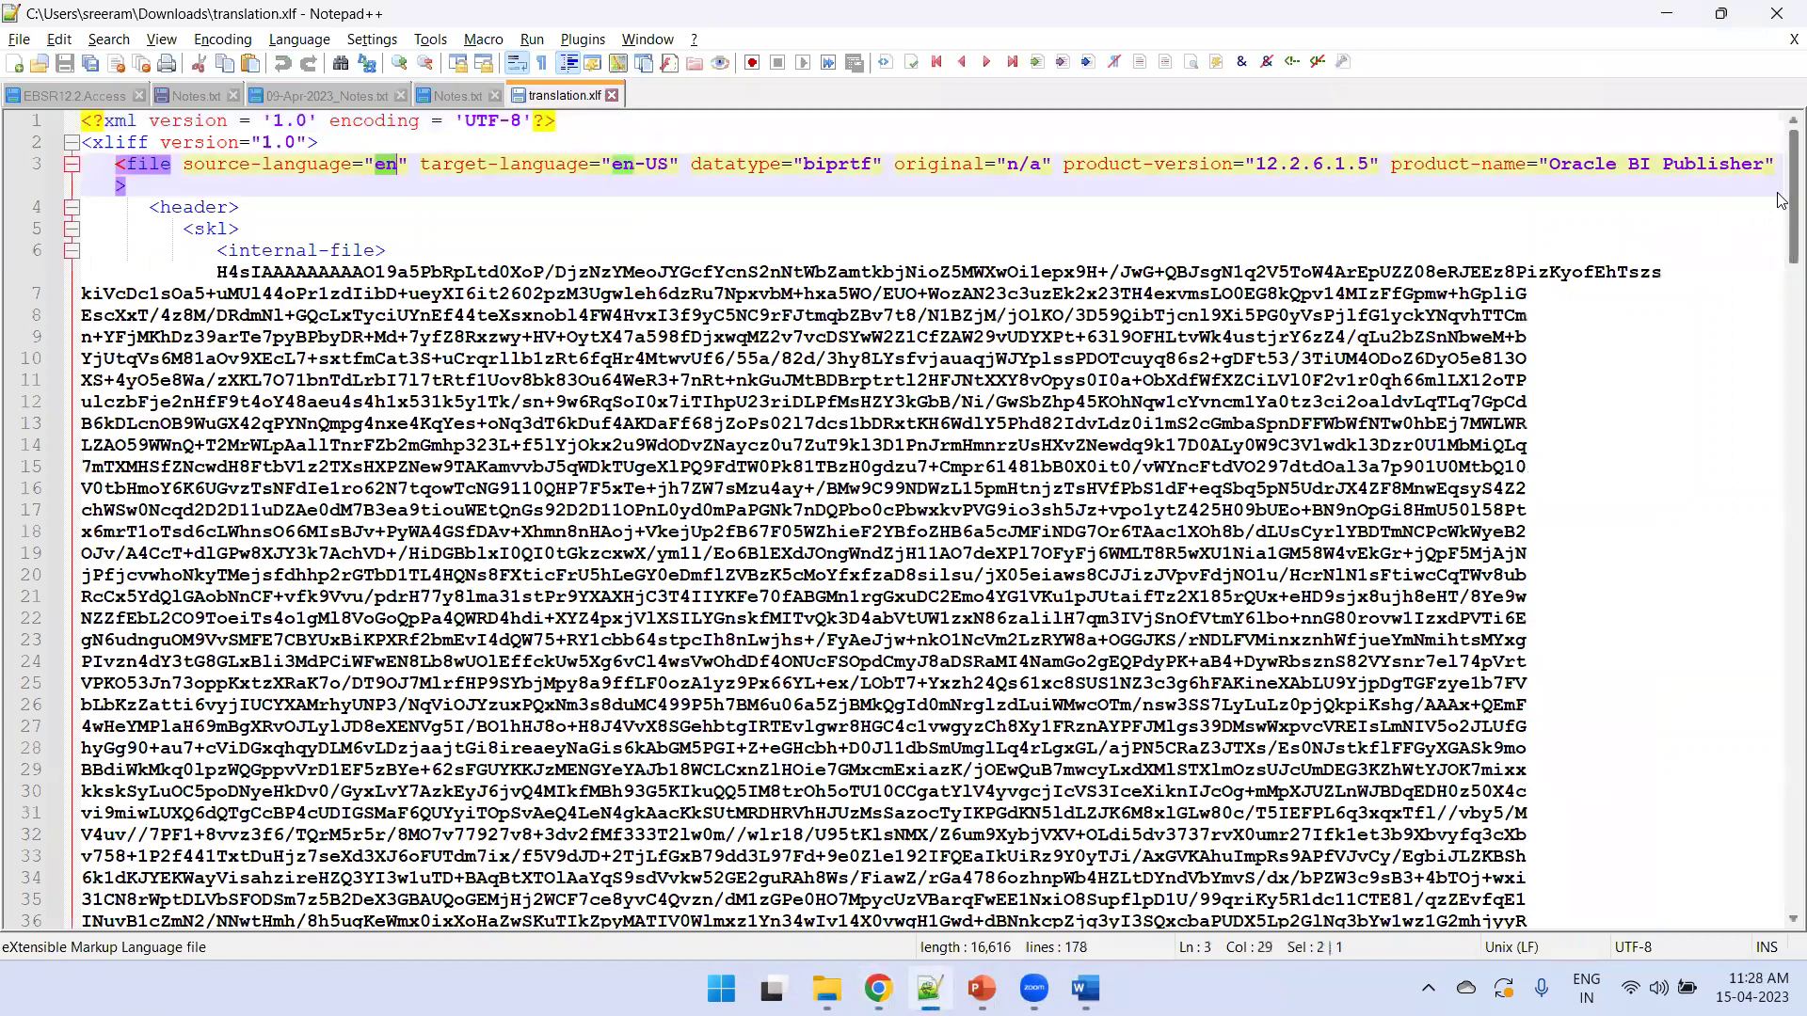
scroll(1780, 384, "down", 17)
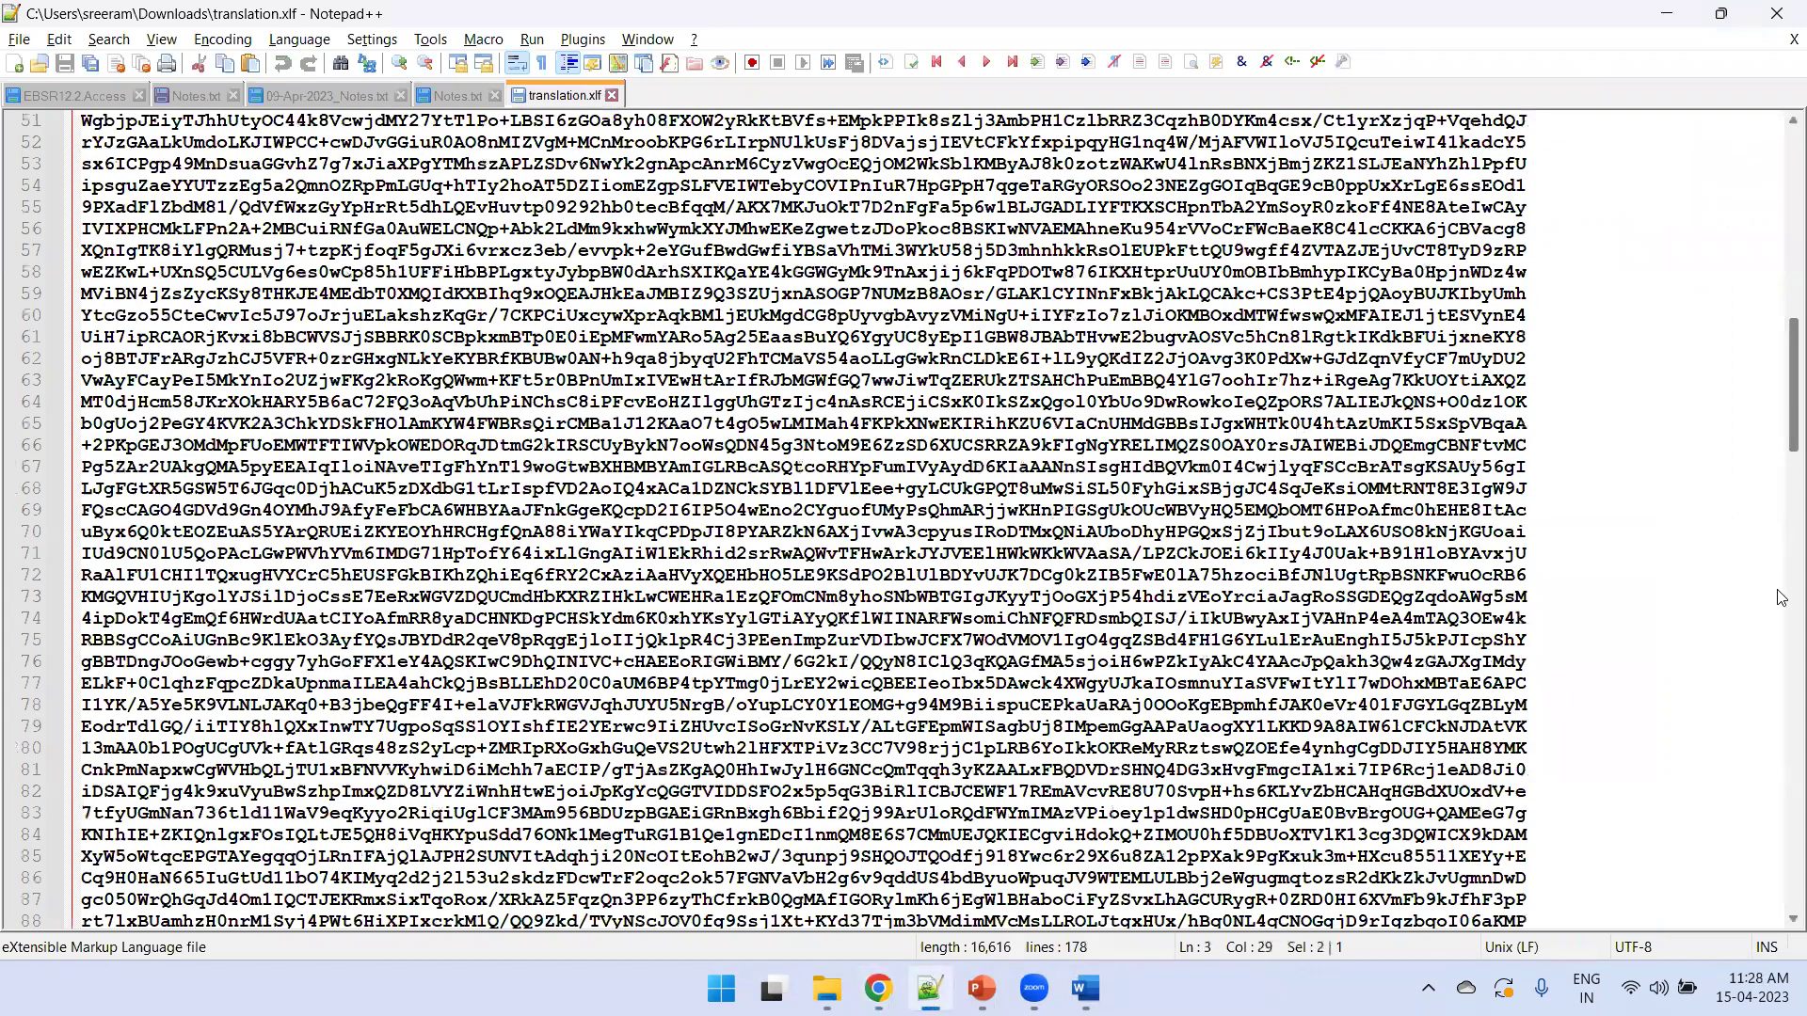
scroll(309, 485, "down", 19)
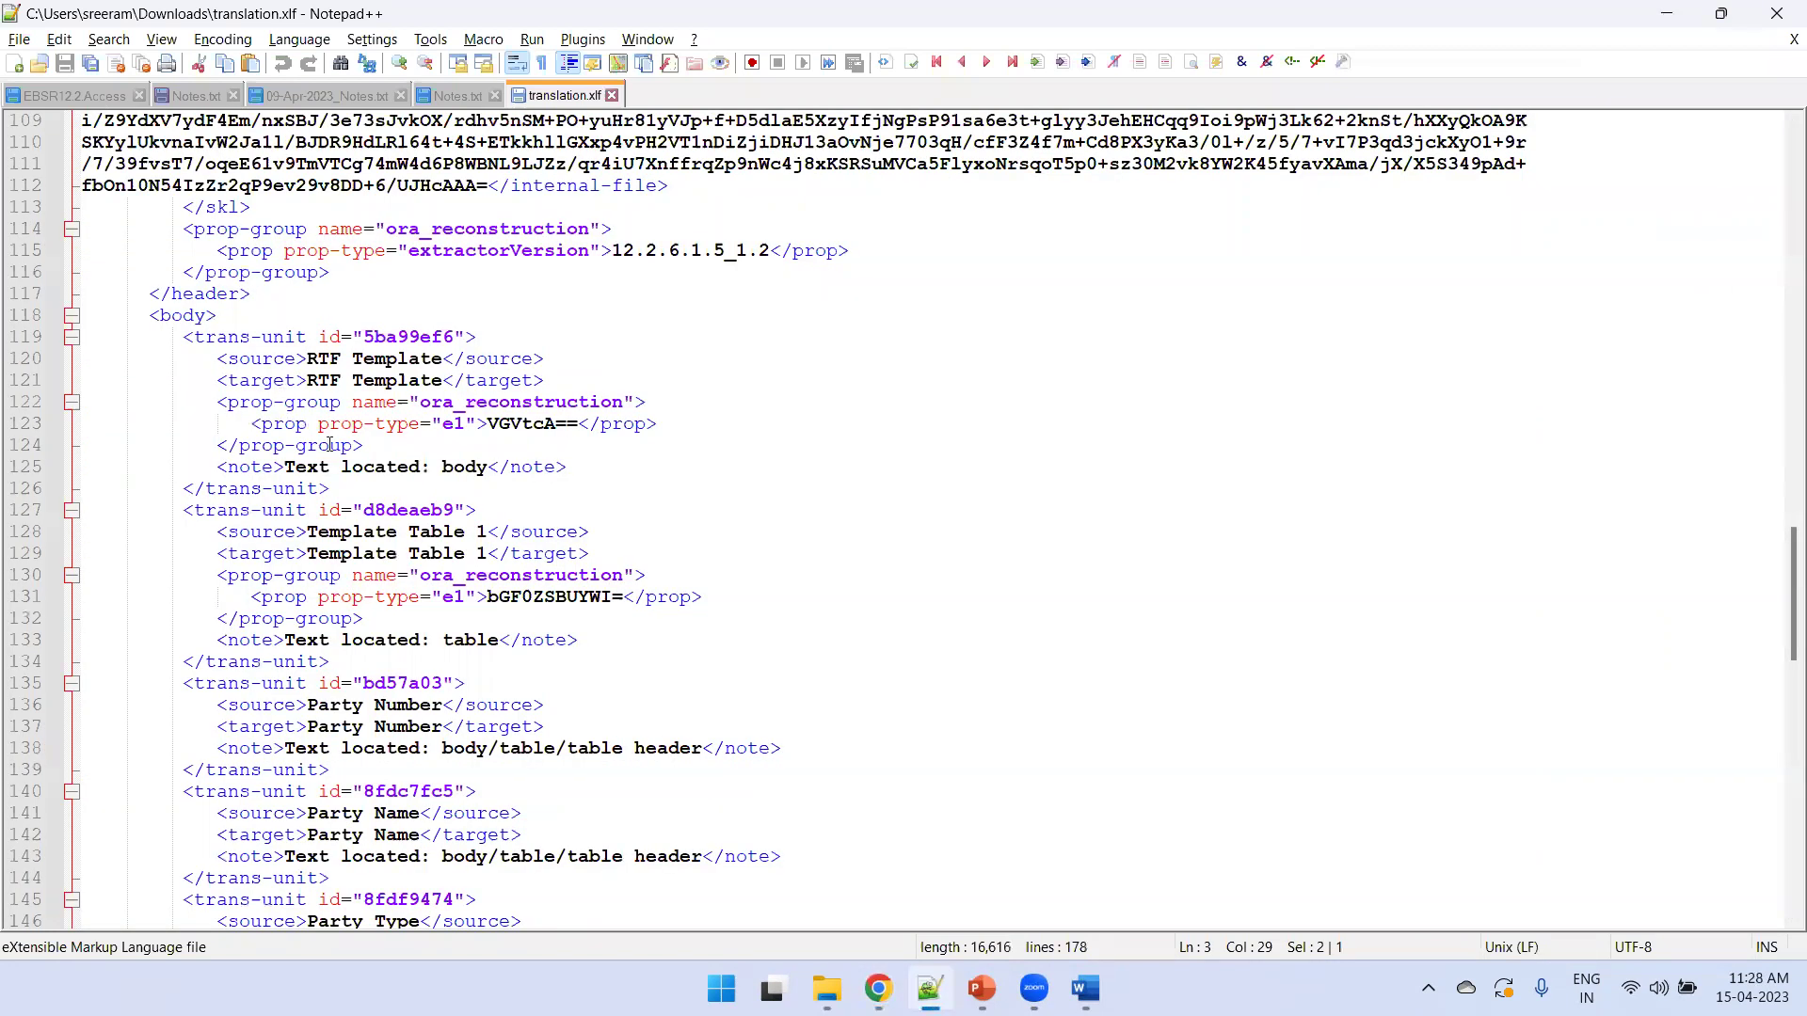
scroll(330, 446, "down", 1)
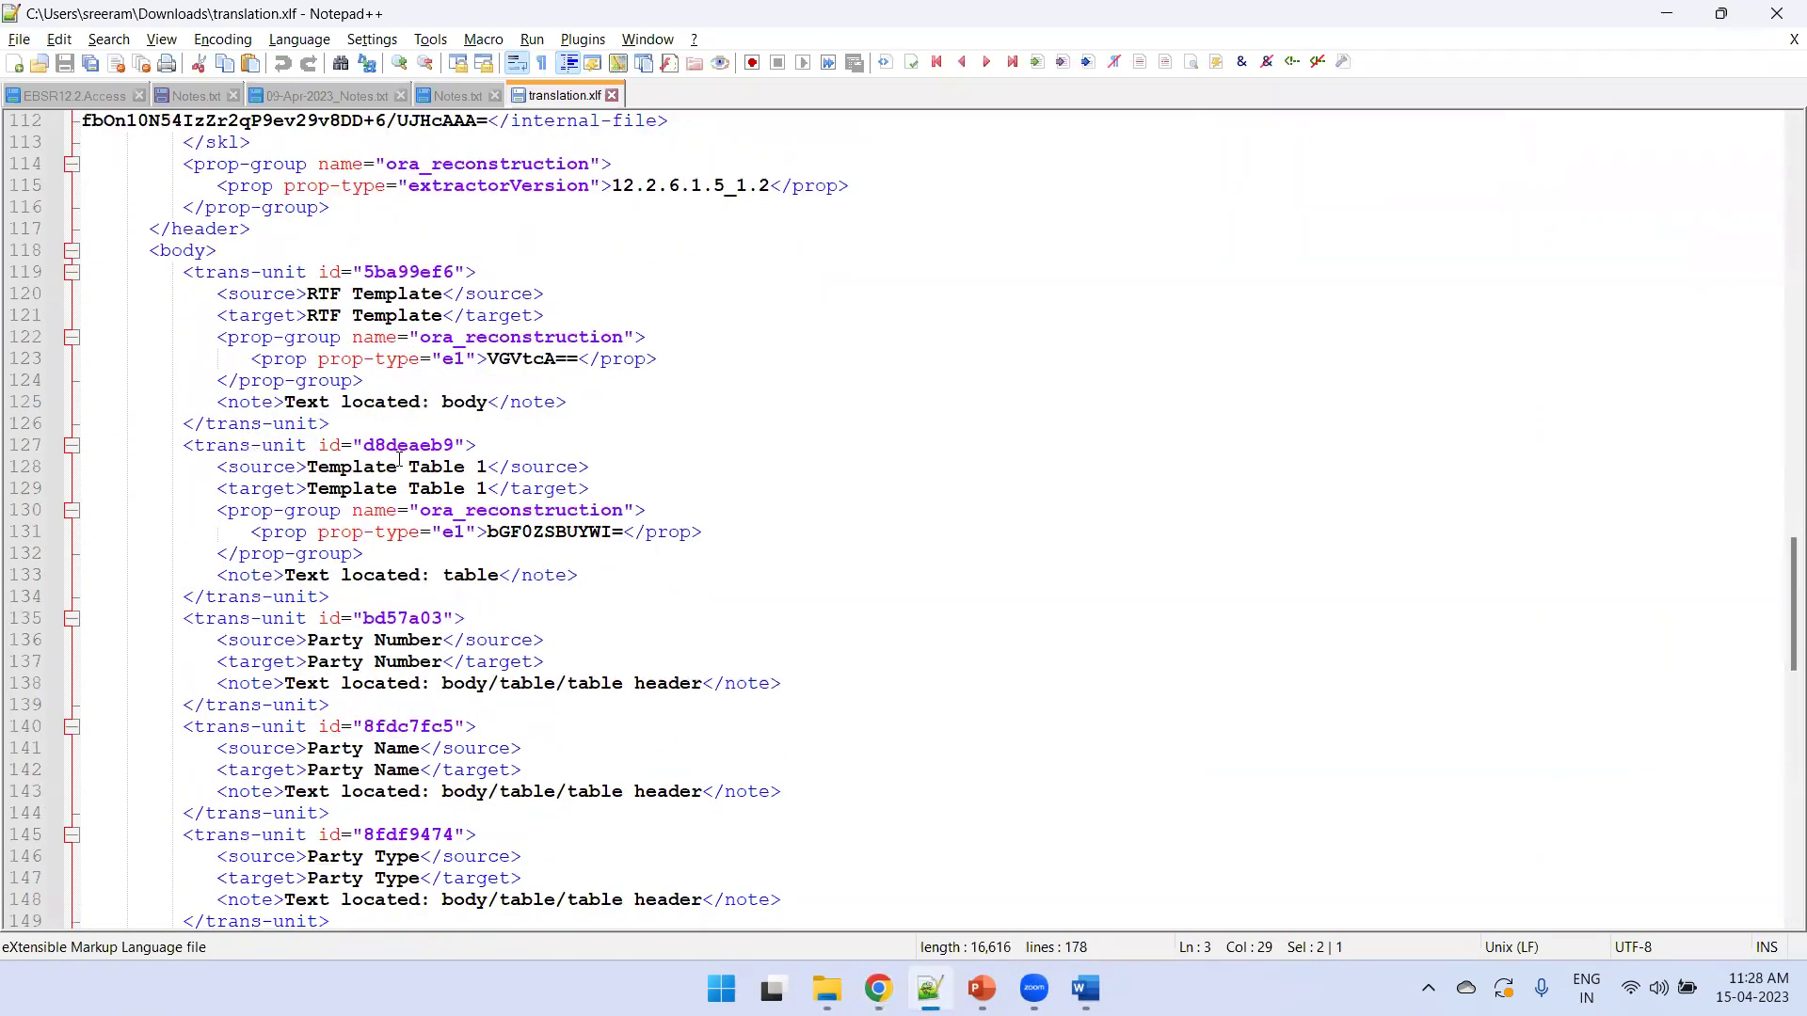
scroll(399, 460, "down", 3)
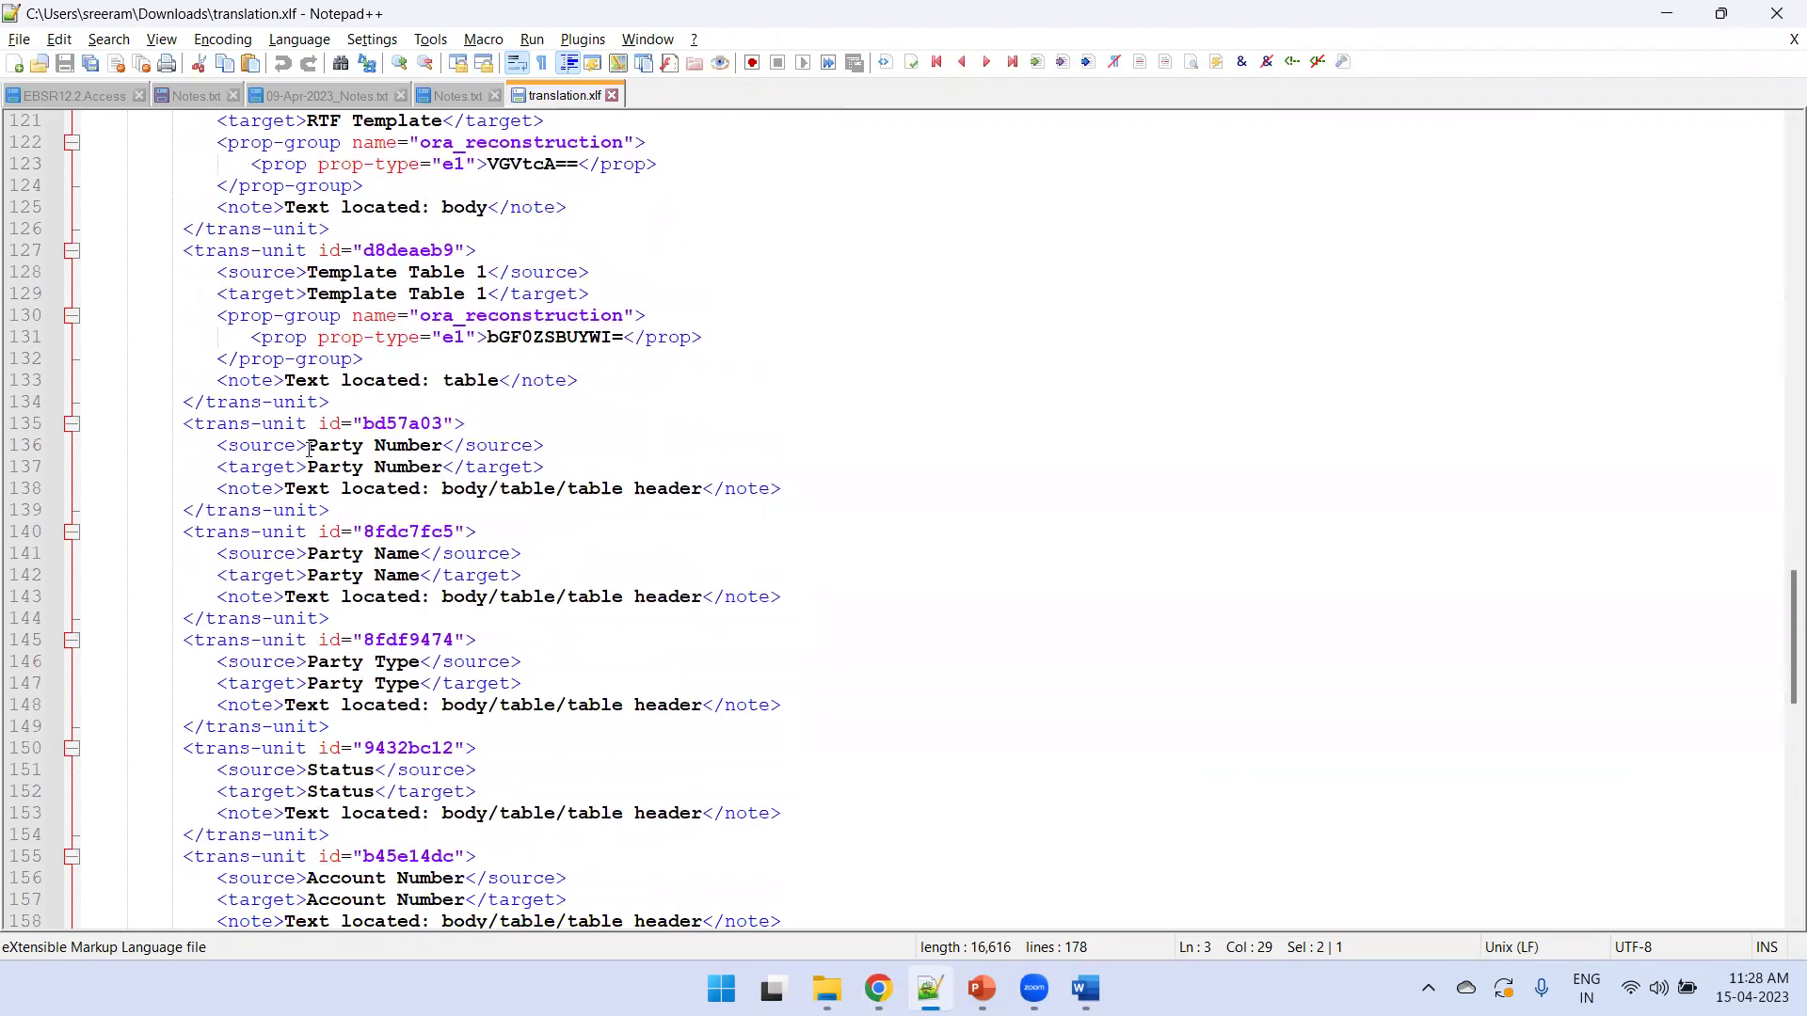
left_click_drag(310, 445, 445, 446)
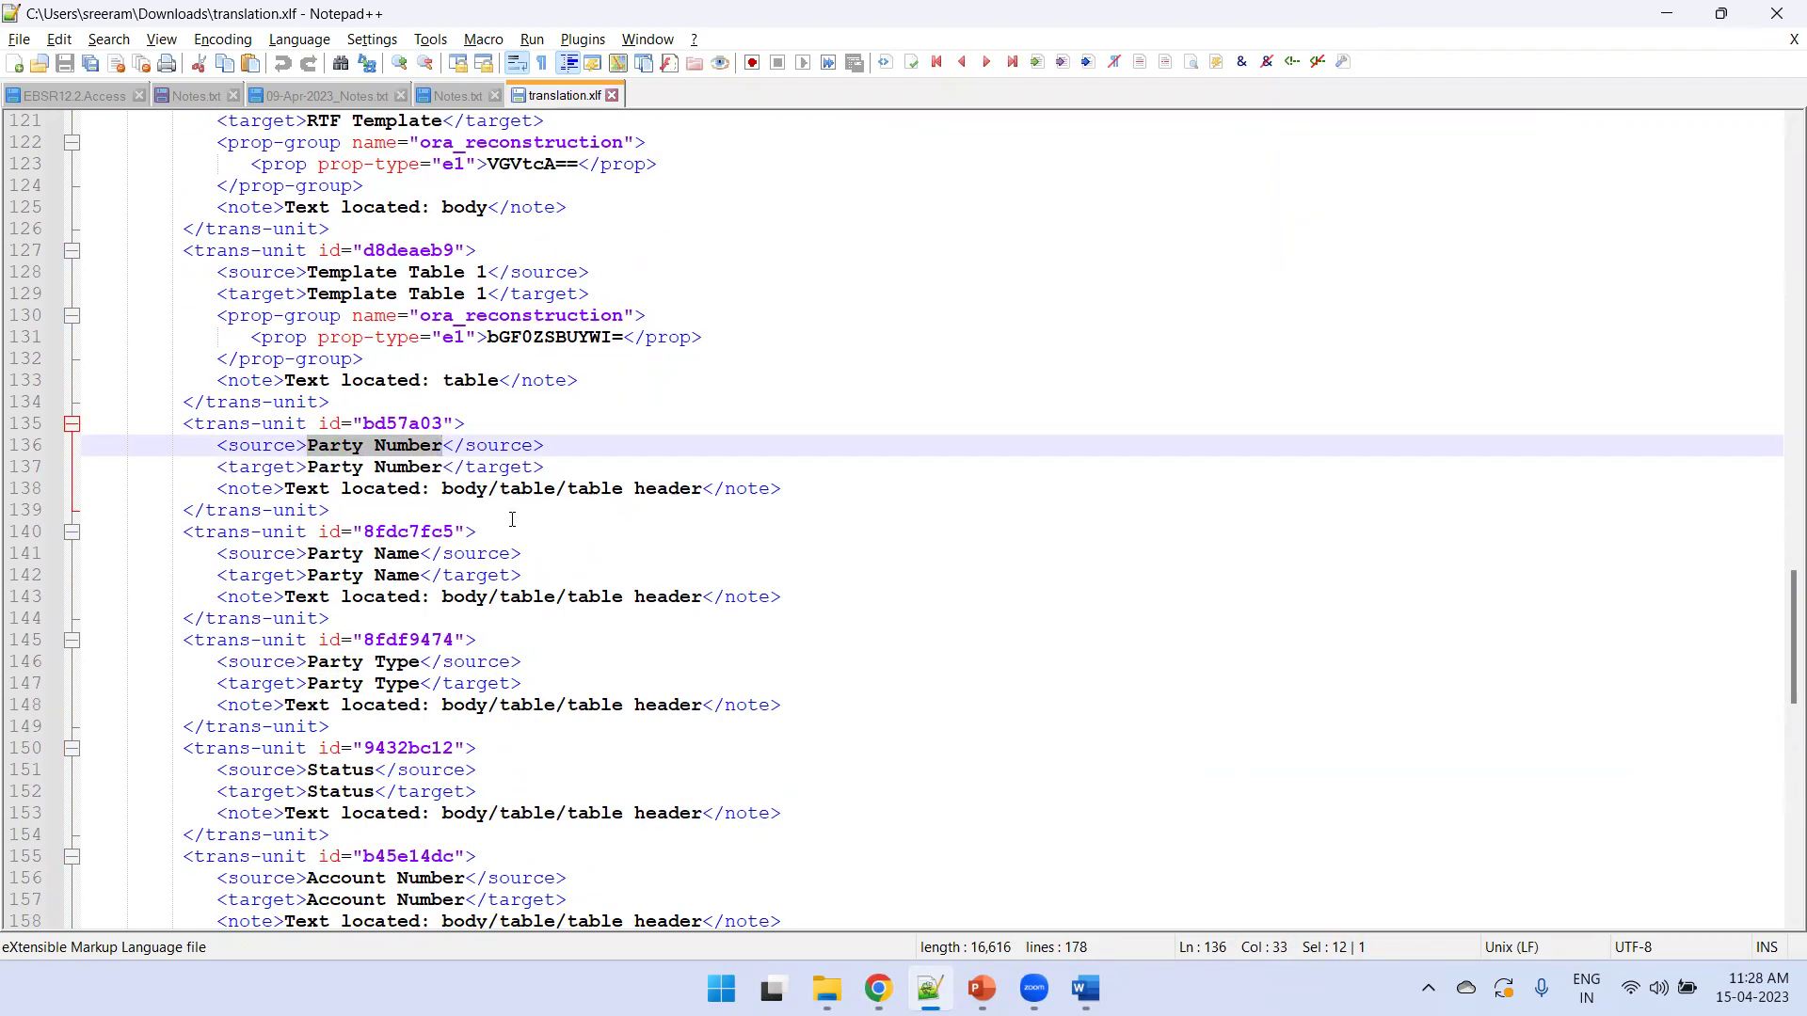
left_click(878, 988)
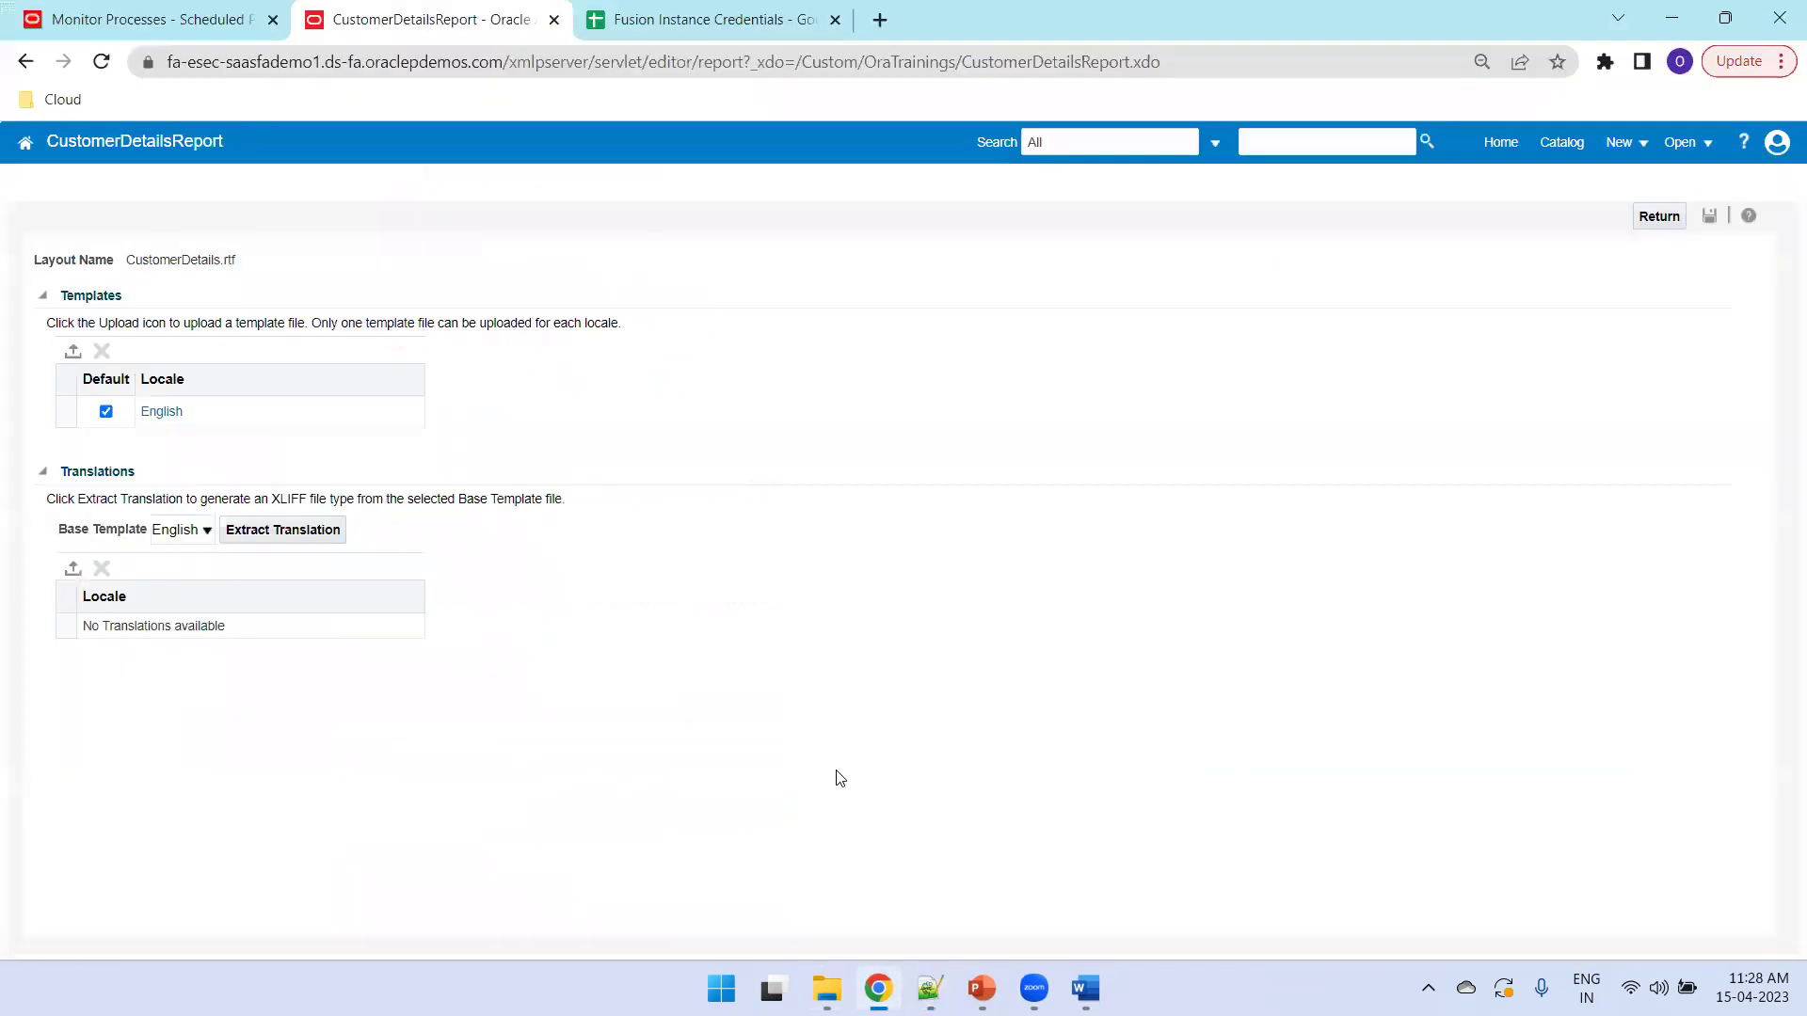
Step: Load translate.google.com in a new tab and paste 'Party Name' from translation.xlf into it
key("ctrl+t")
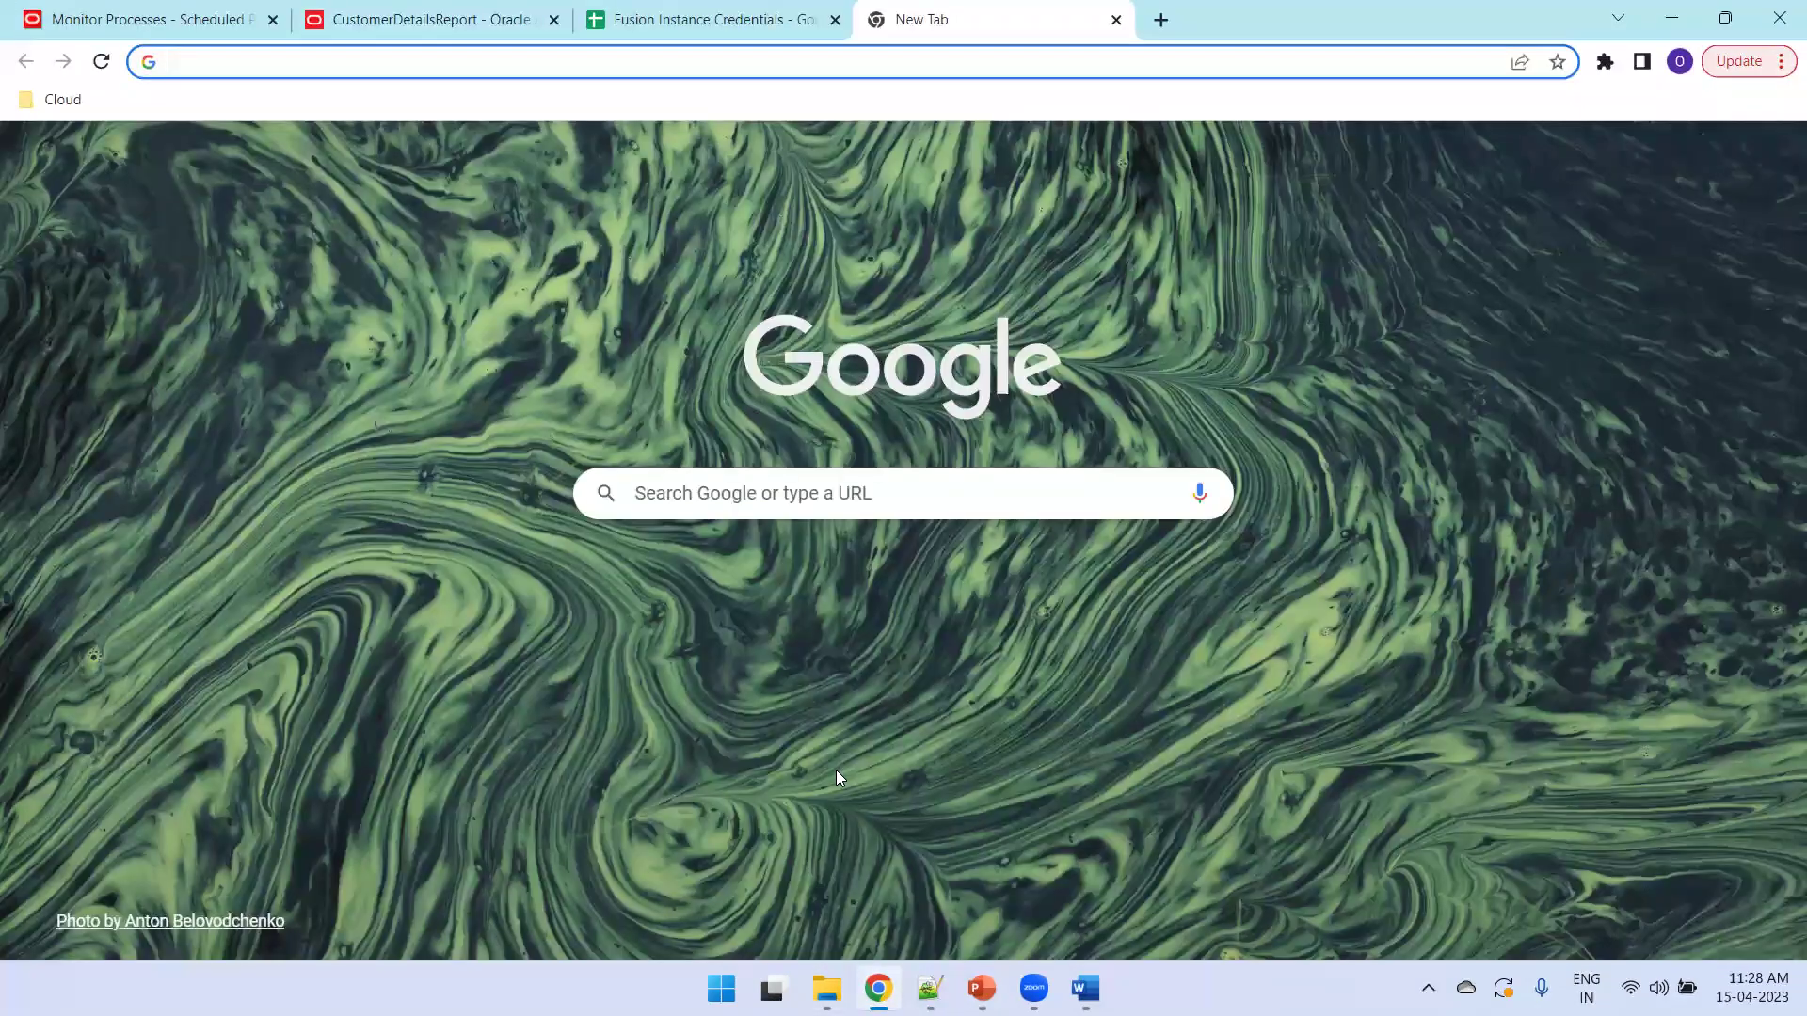
type("translate.google.com")
key("Return")
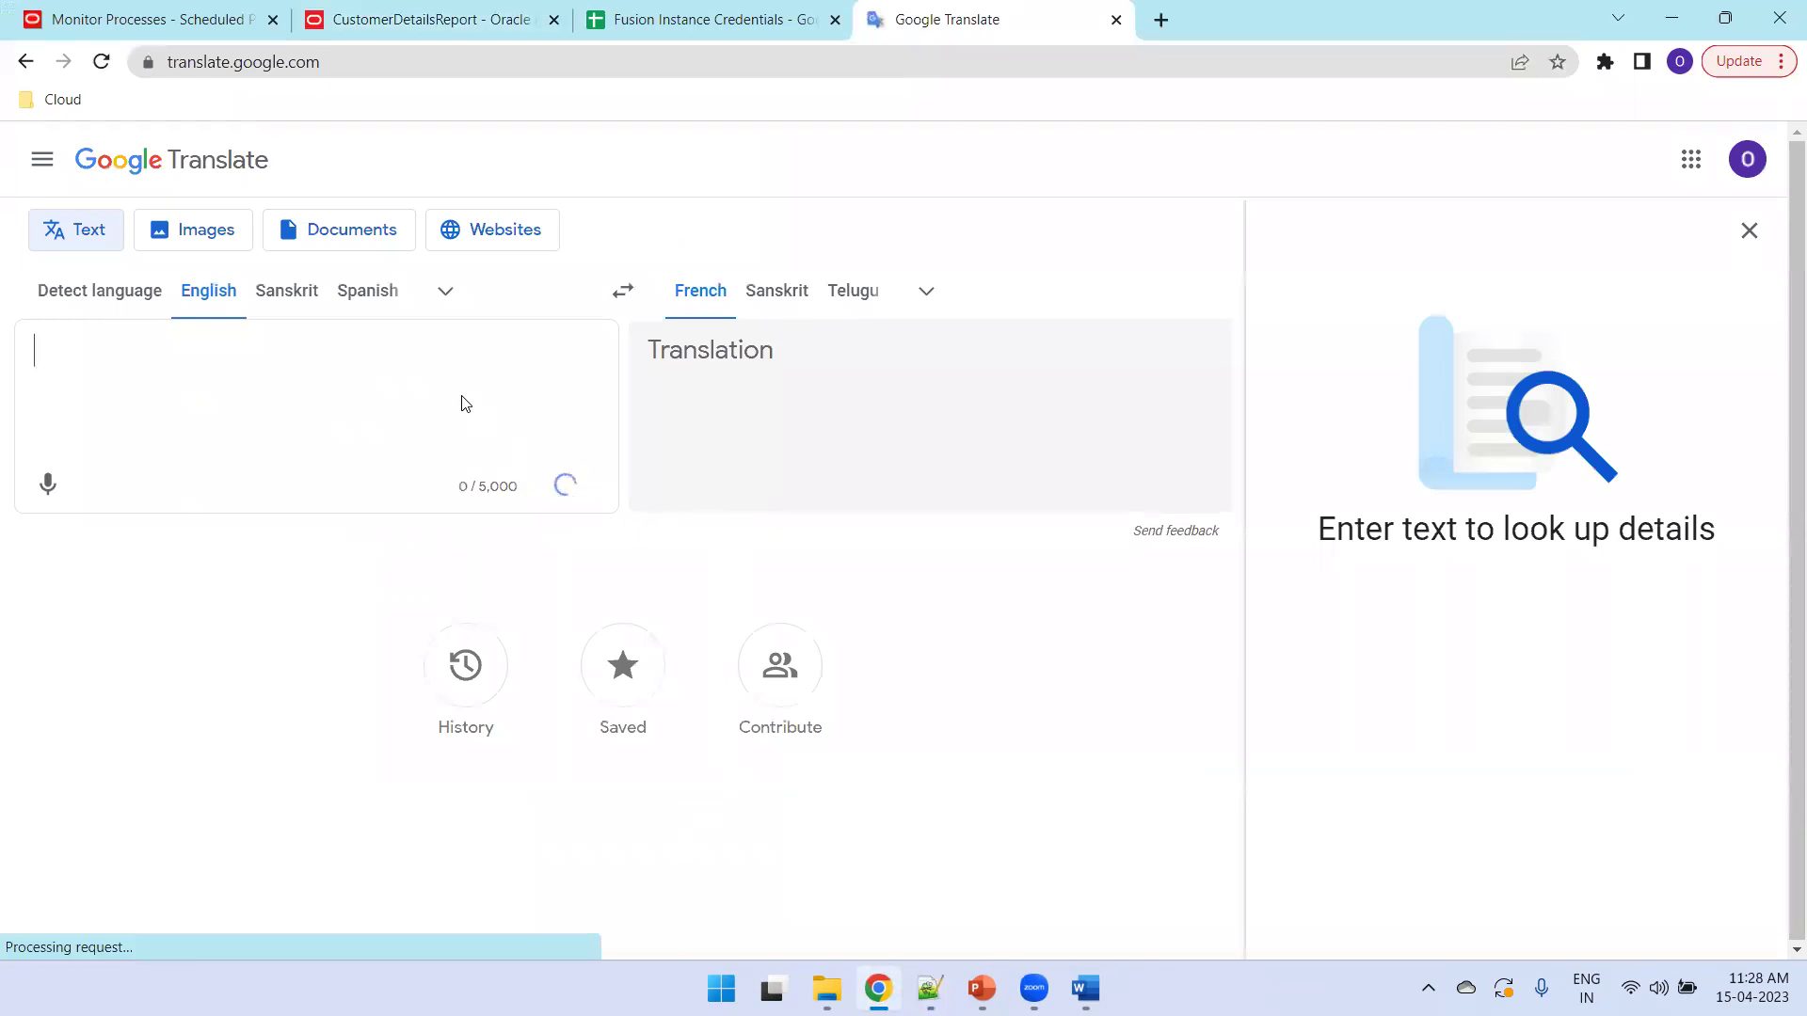
key("alt+Tab")
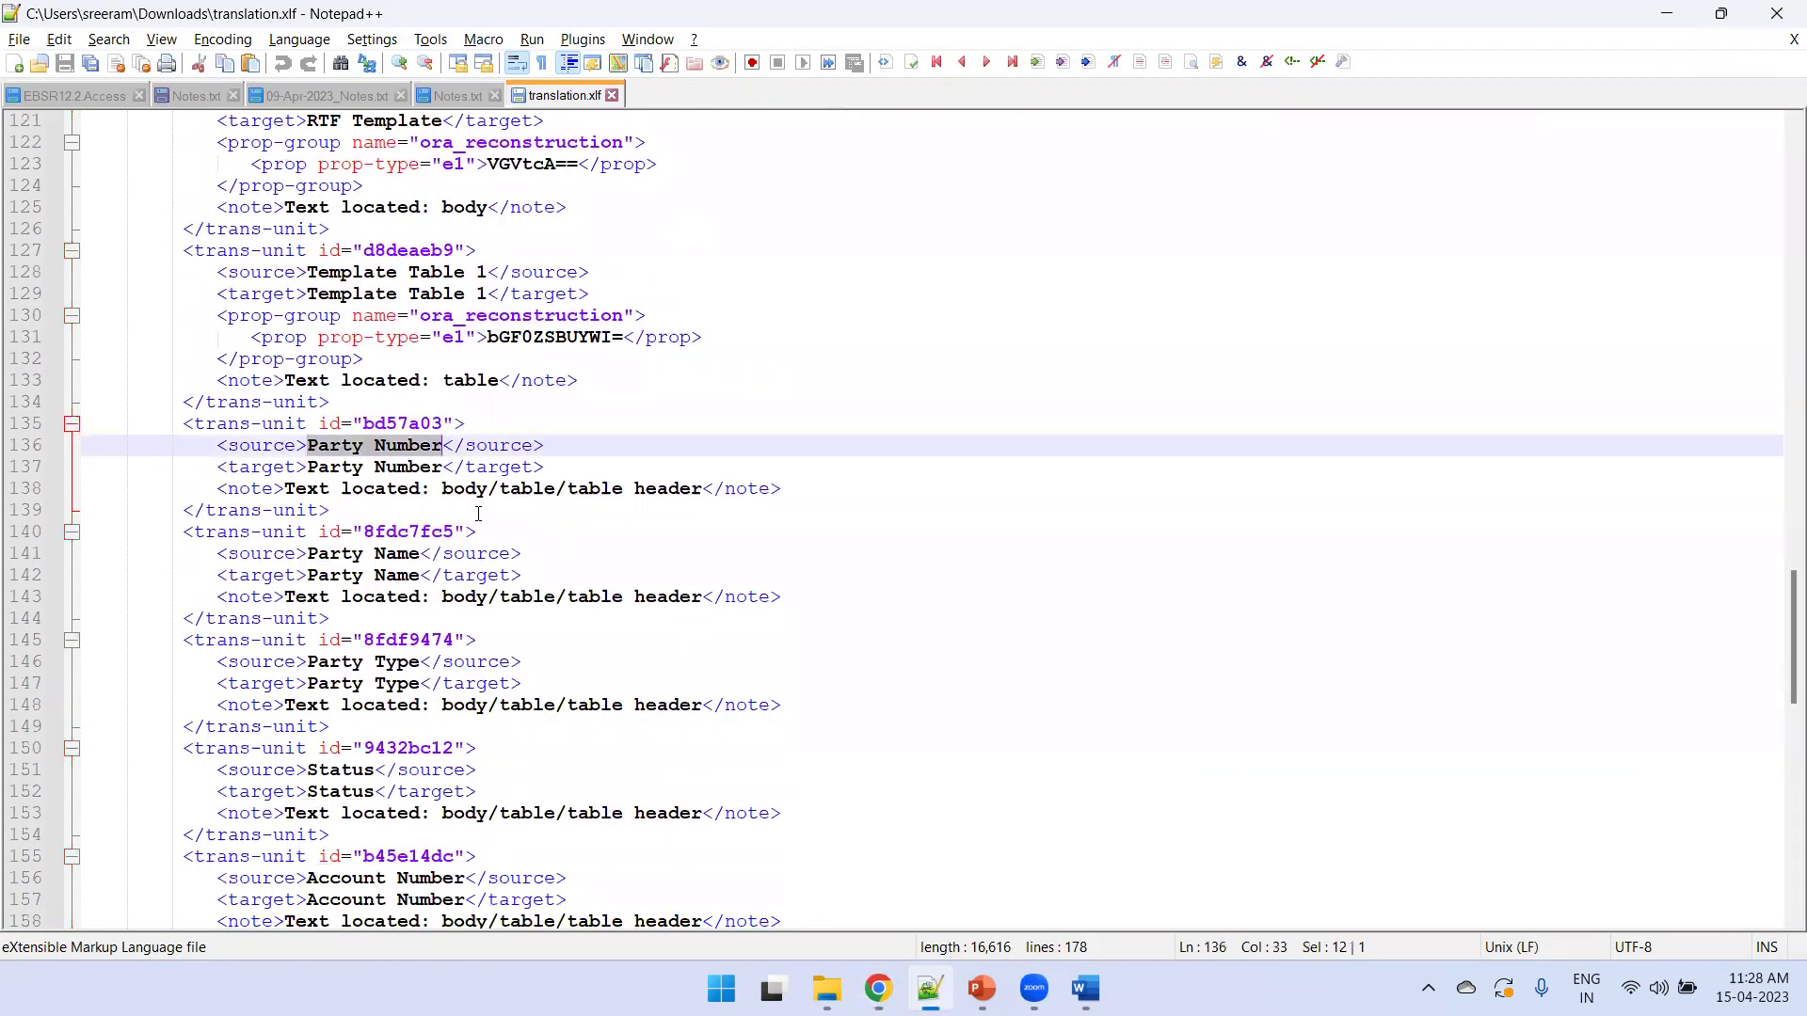
left_click(312, 553)
left_click(420, 554, "shift")
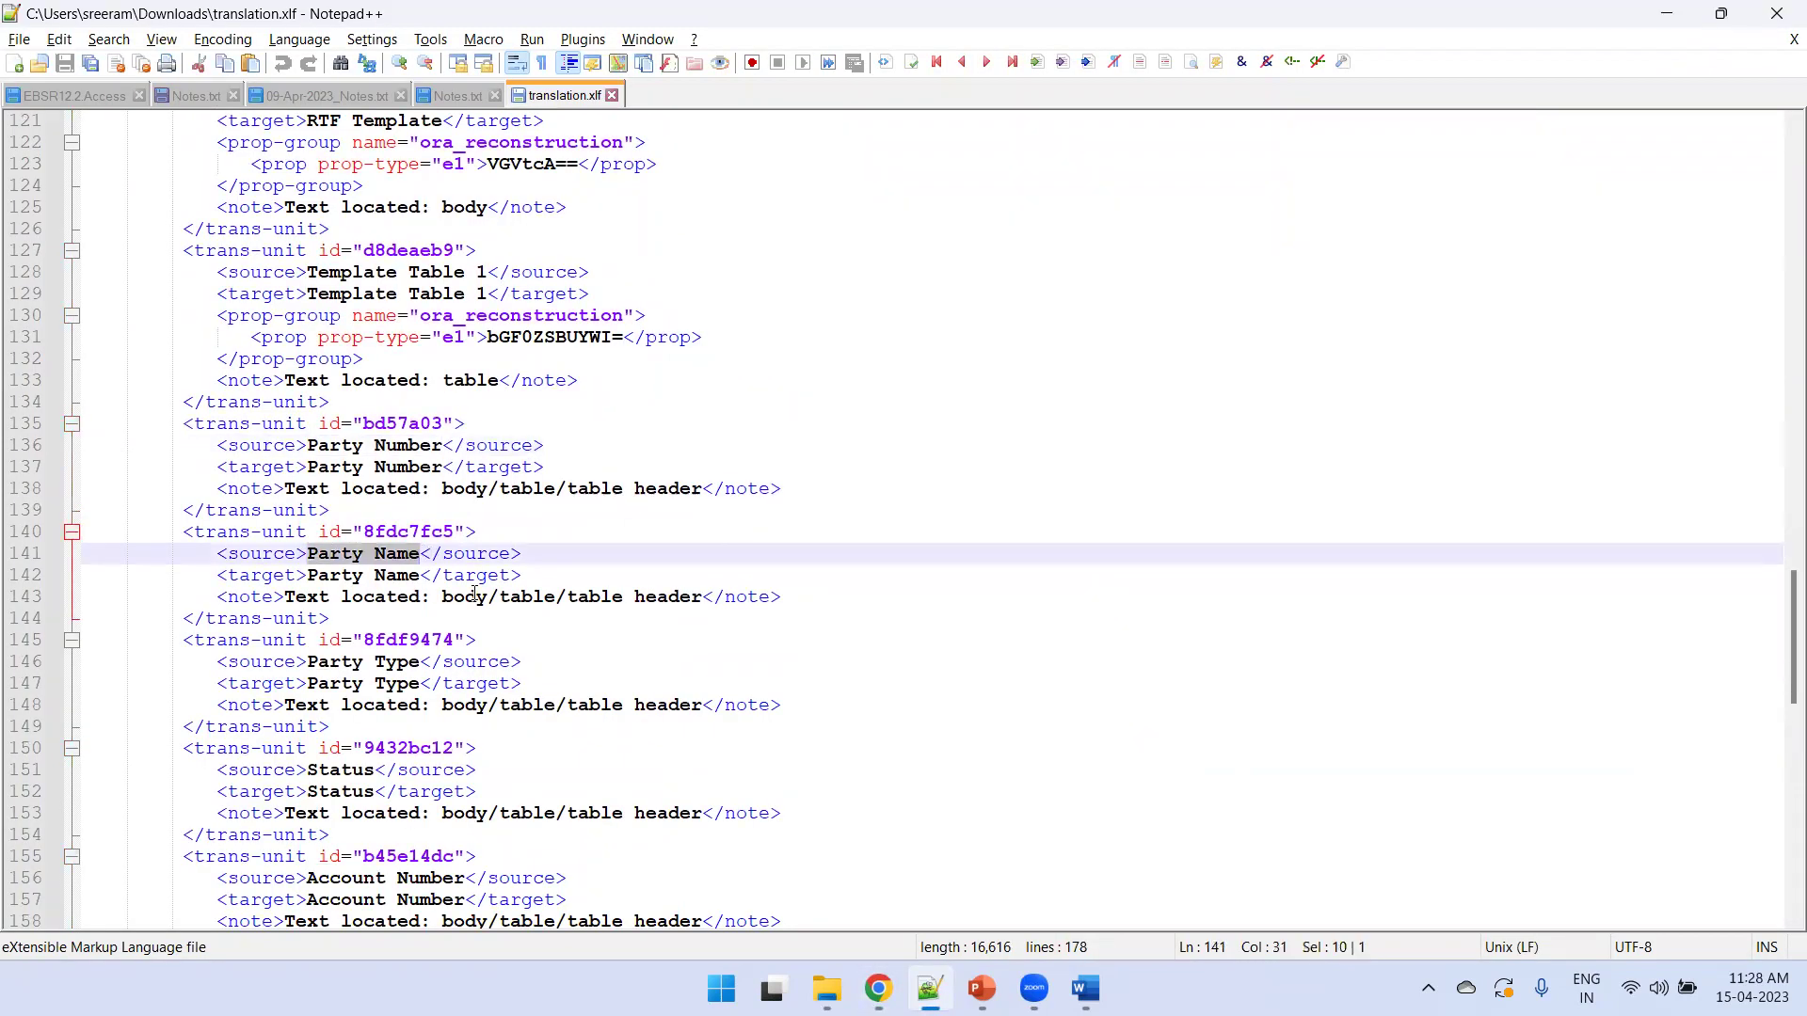
key("ctrl+c")
key("alt+Tab")
key("ctrl+v")
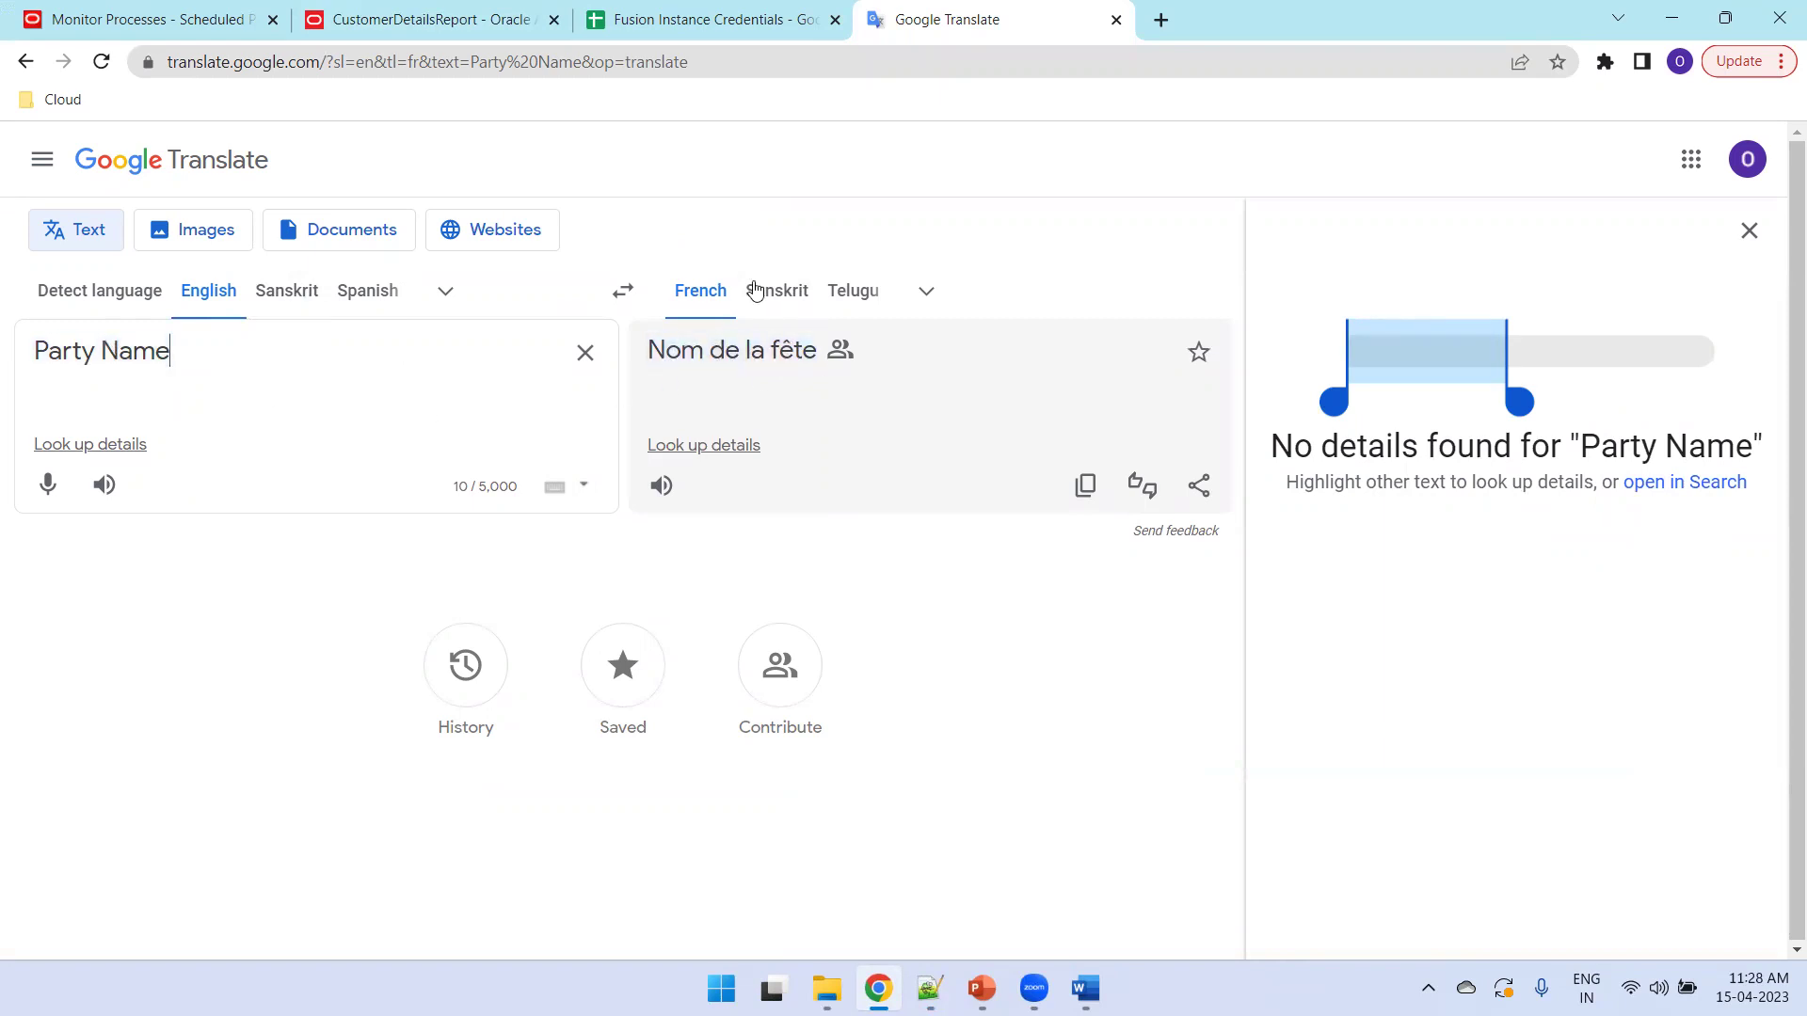
Step: Copy the French result 'Nom de la fête' and select the Party Name target on line 142
left_click(1085, 486)
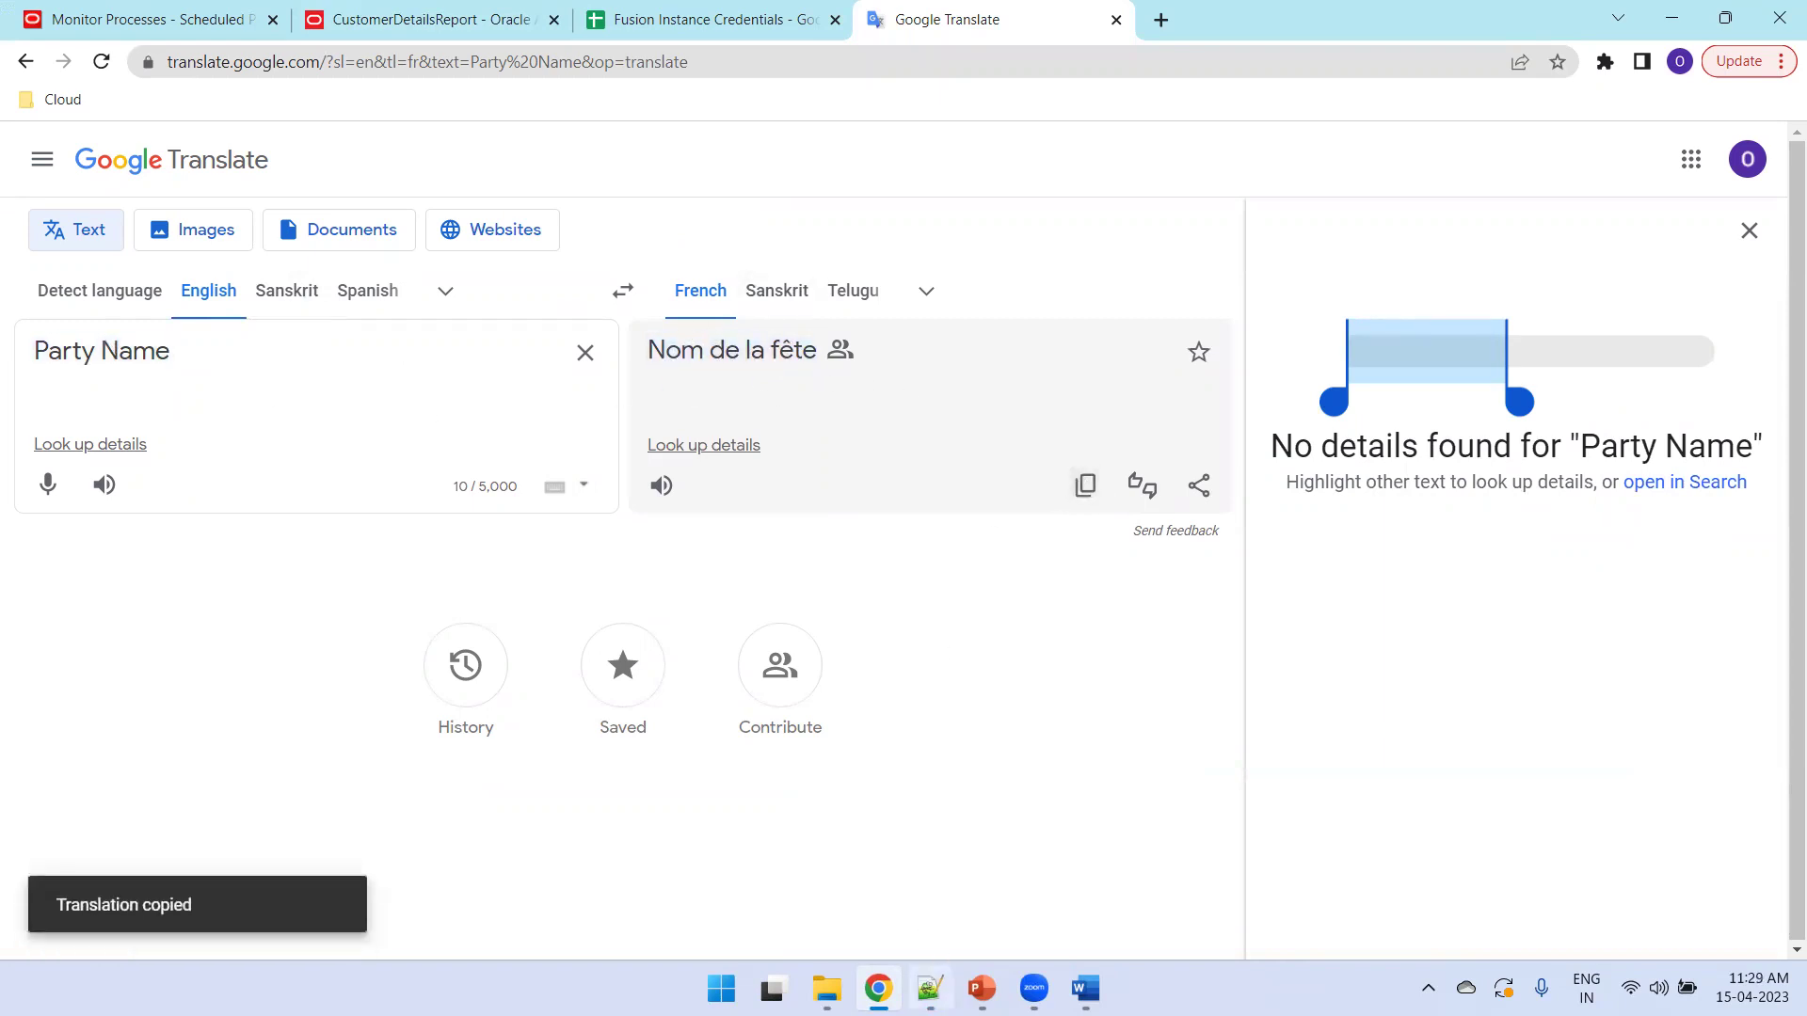
left_click(929, 988)
left_click(310, 579)
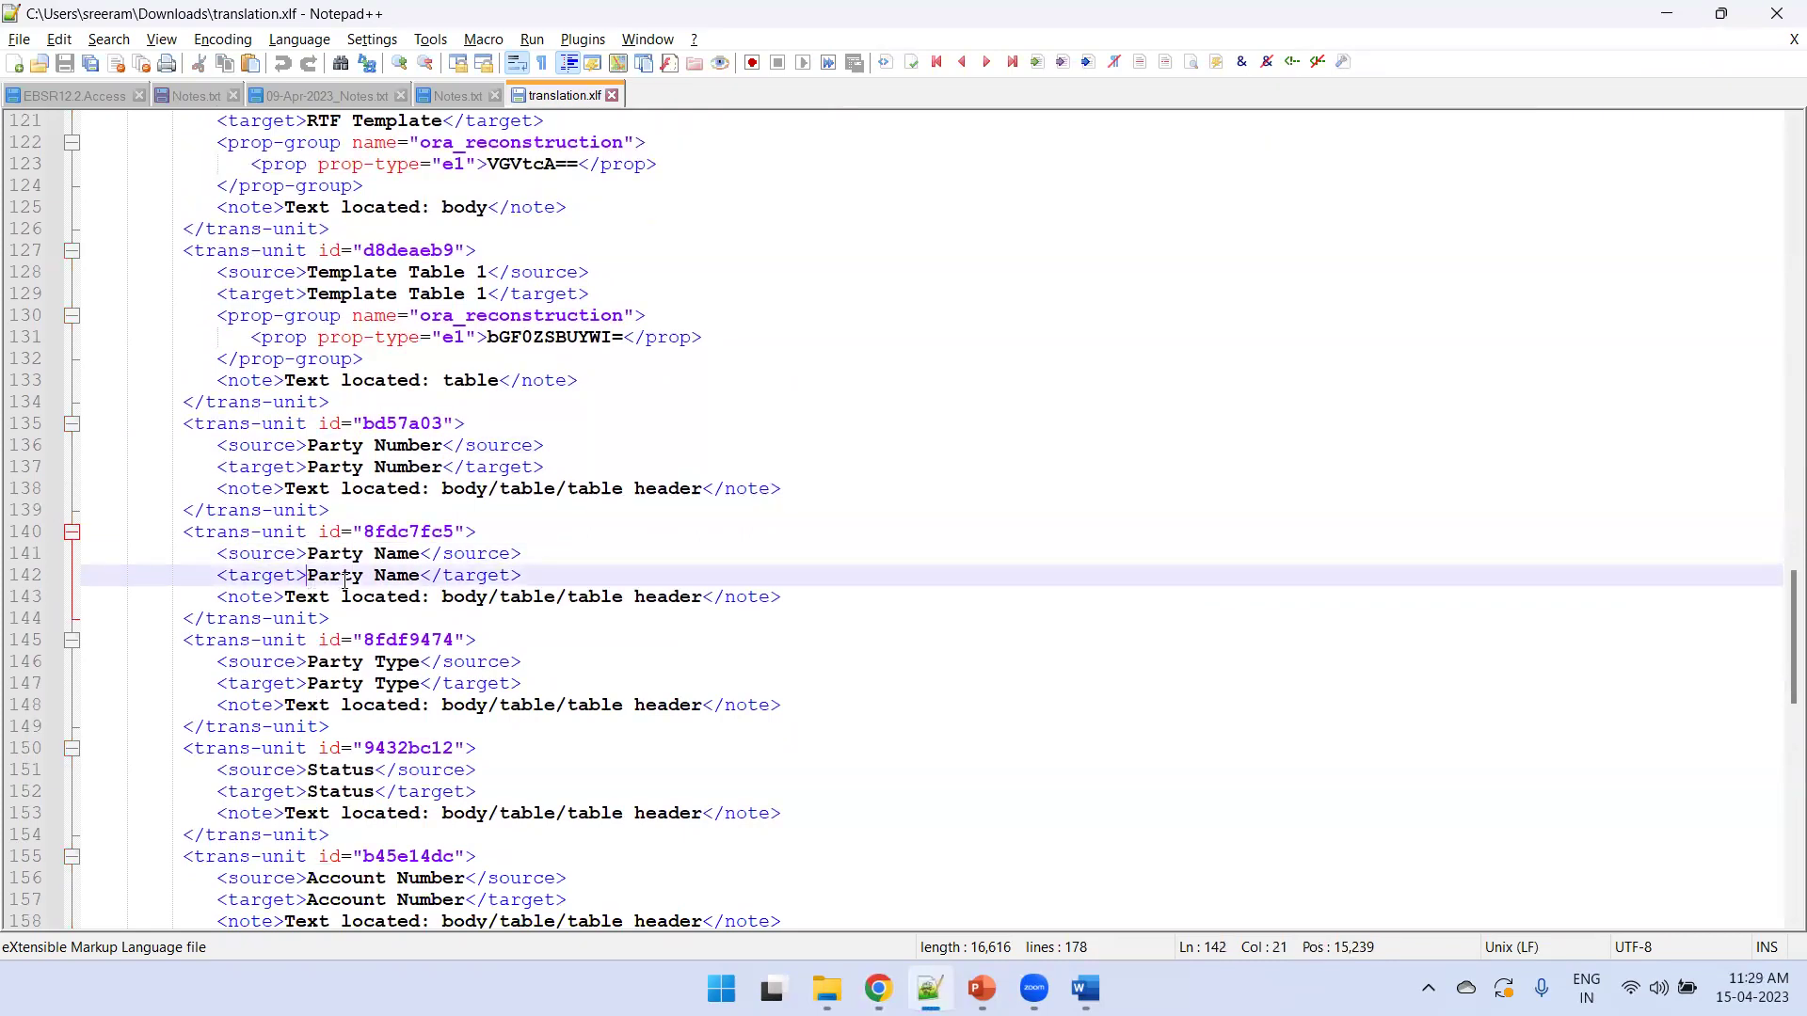
left_click(420, 577, "shift")
Step: Paste 'Nom de la fête' as the Party Name target, save translation.xlf, and show the Translation folder
key("ctrl+v")
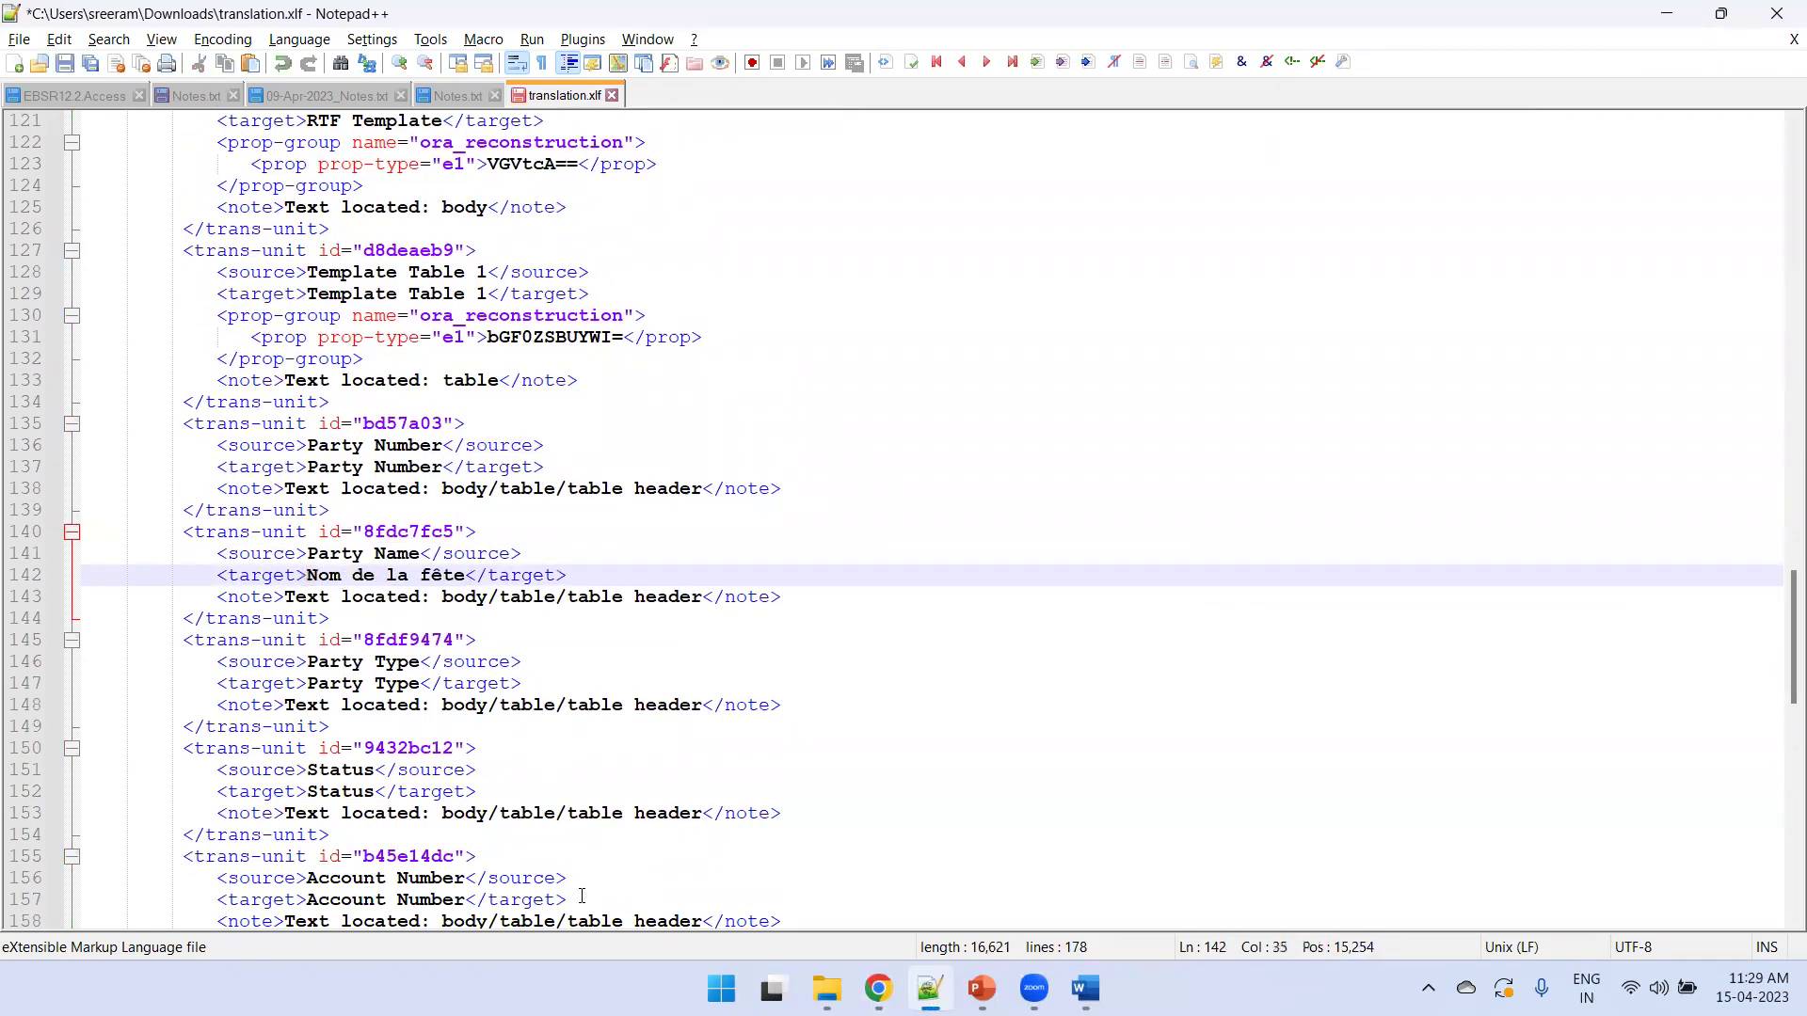
key("ctrl+s")
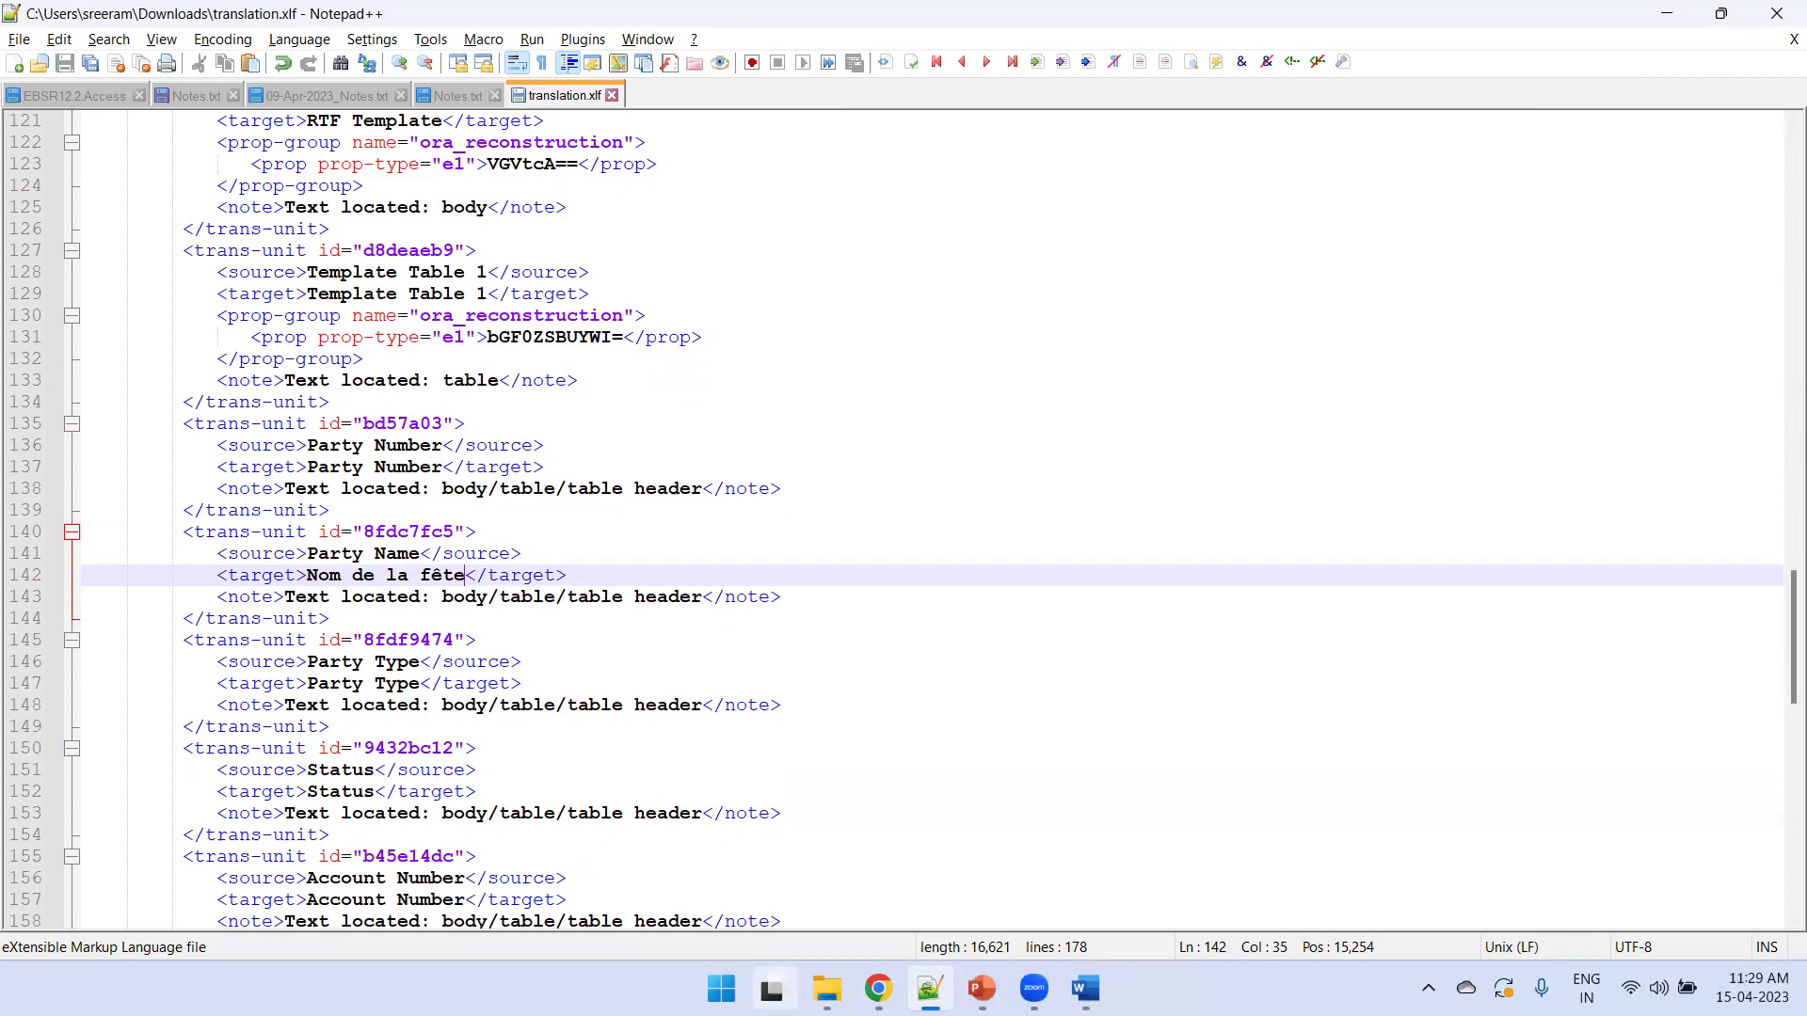
mouse_move(826, 988)
left_click(870, 877)
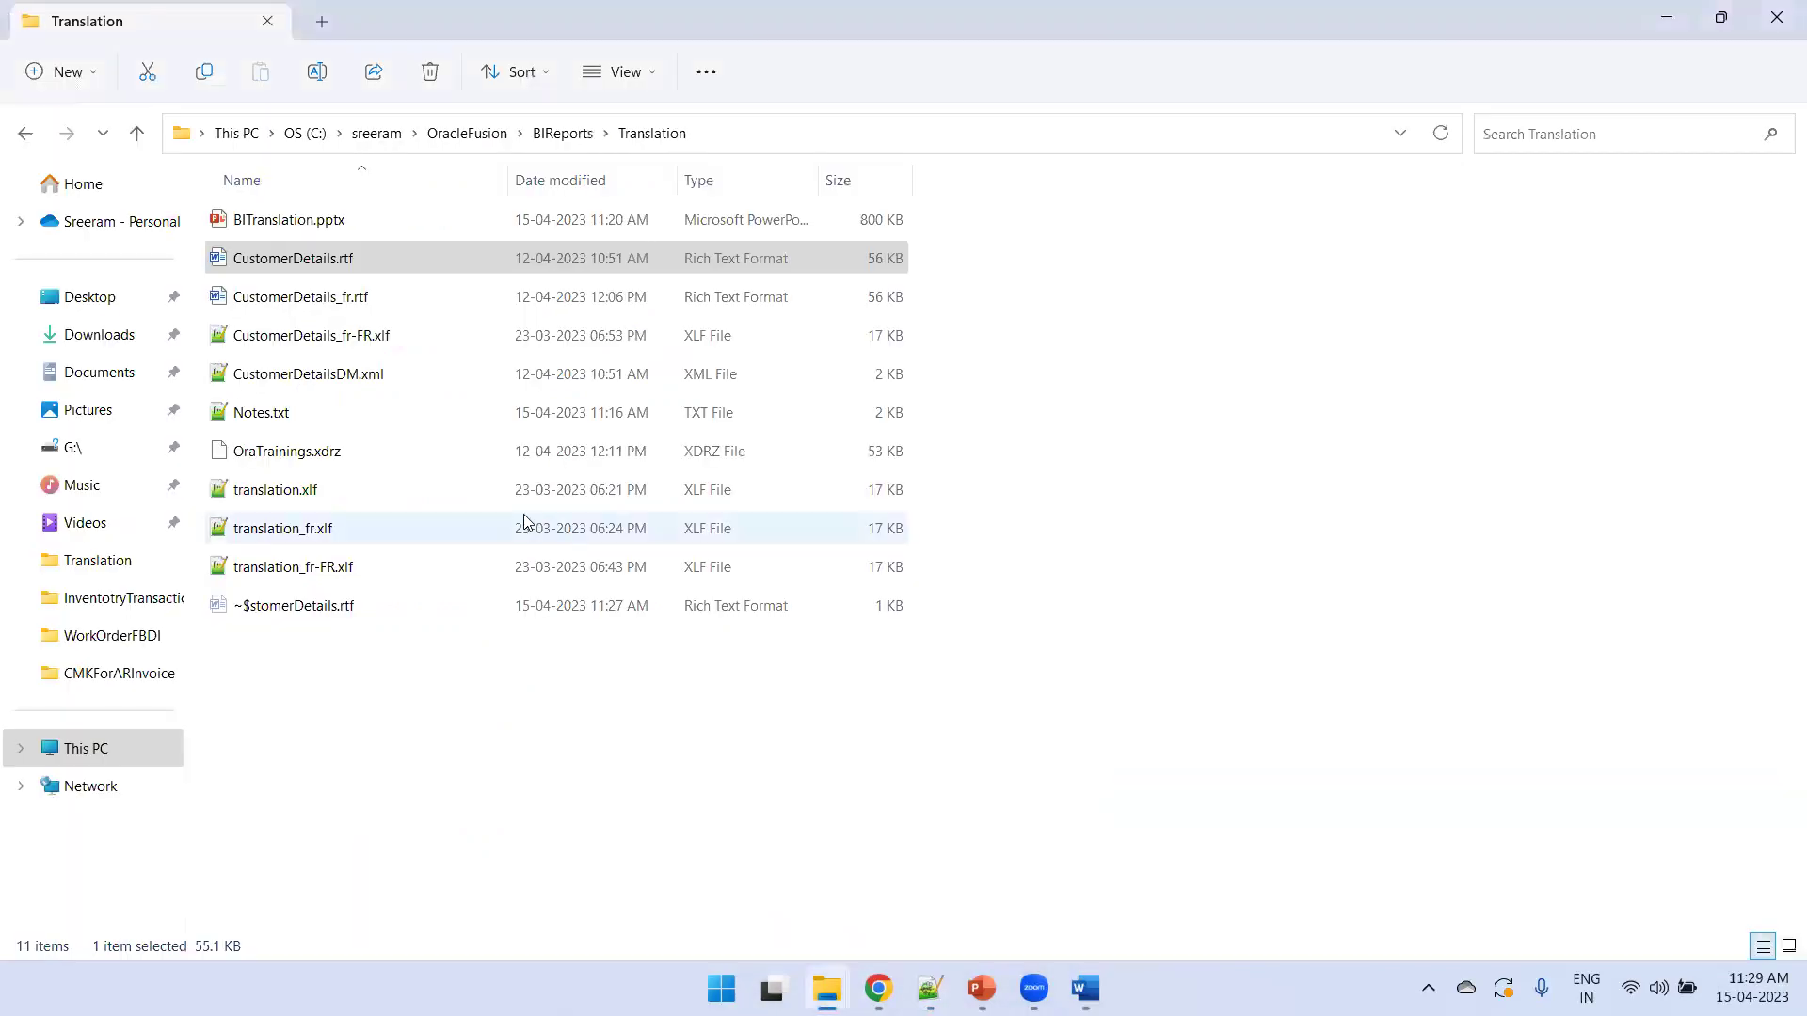
Step: Open translation_fr-FR.xlf and check that its target language is fr-FR
left_click(365, 568)
double_click(365, 567)
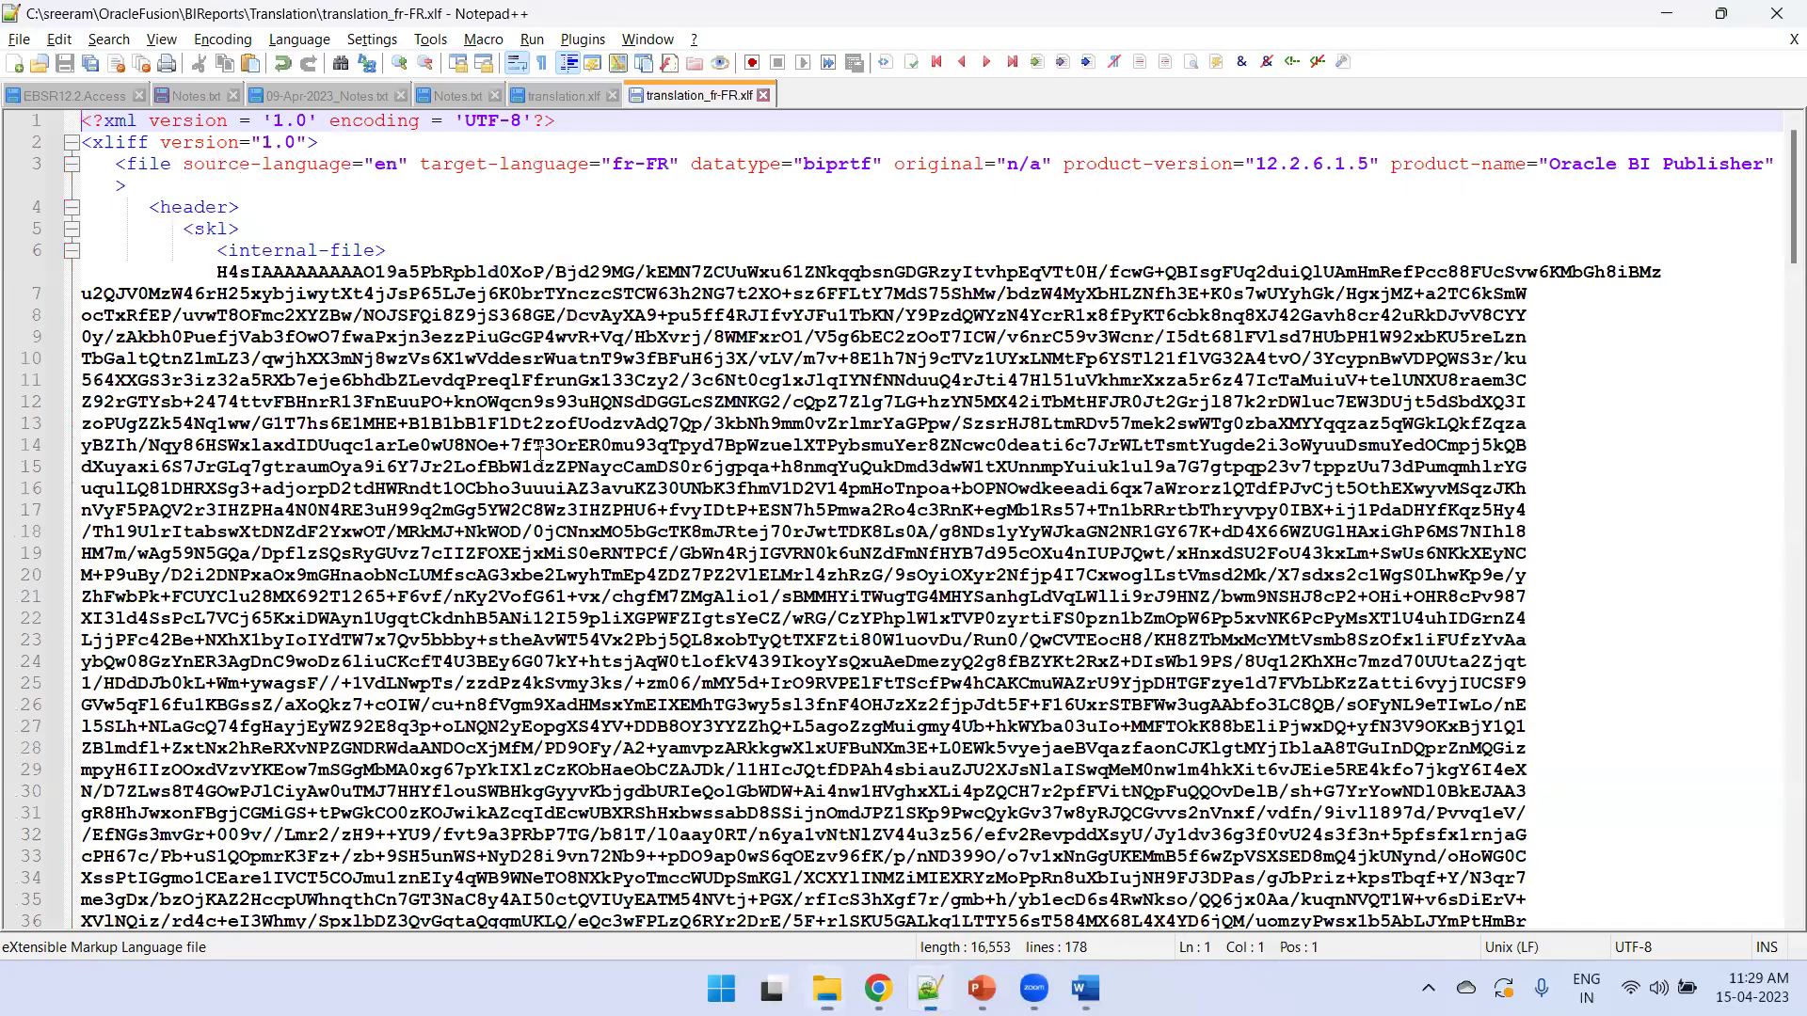
left_click(616, 165)
left_click(672, 166, "shift")
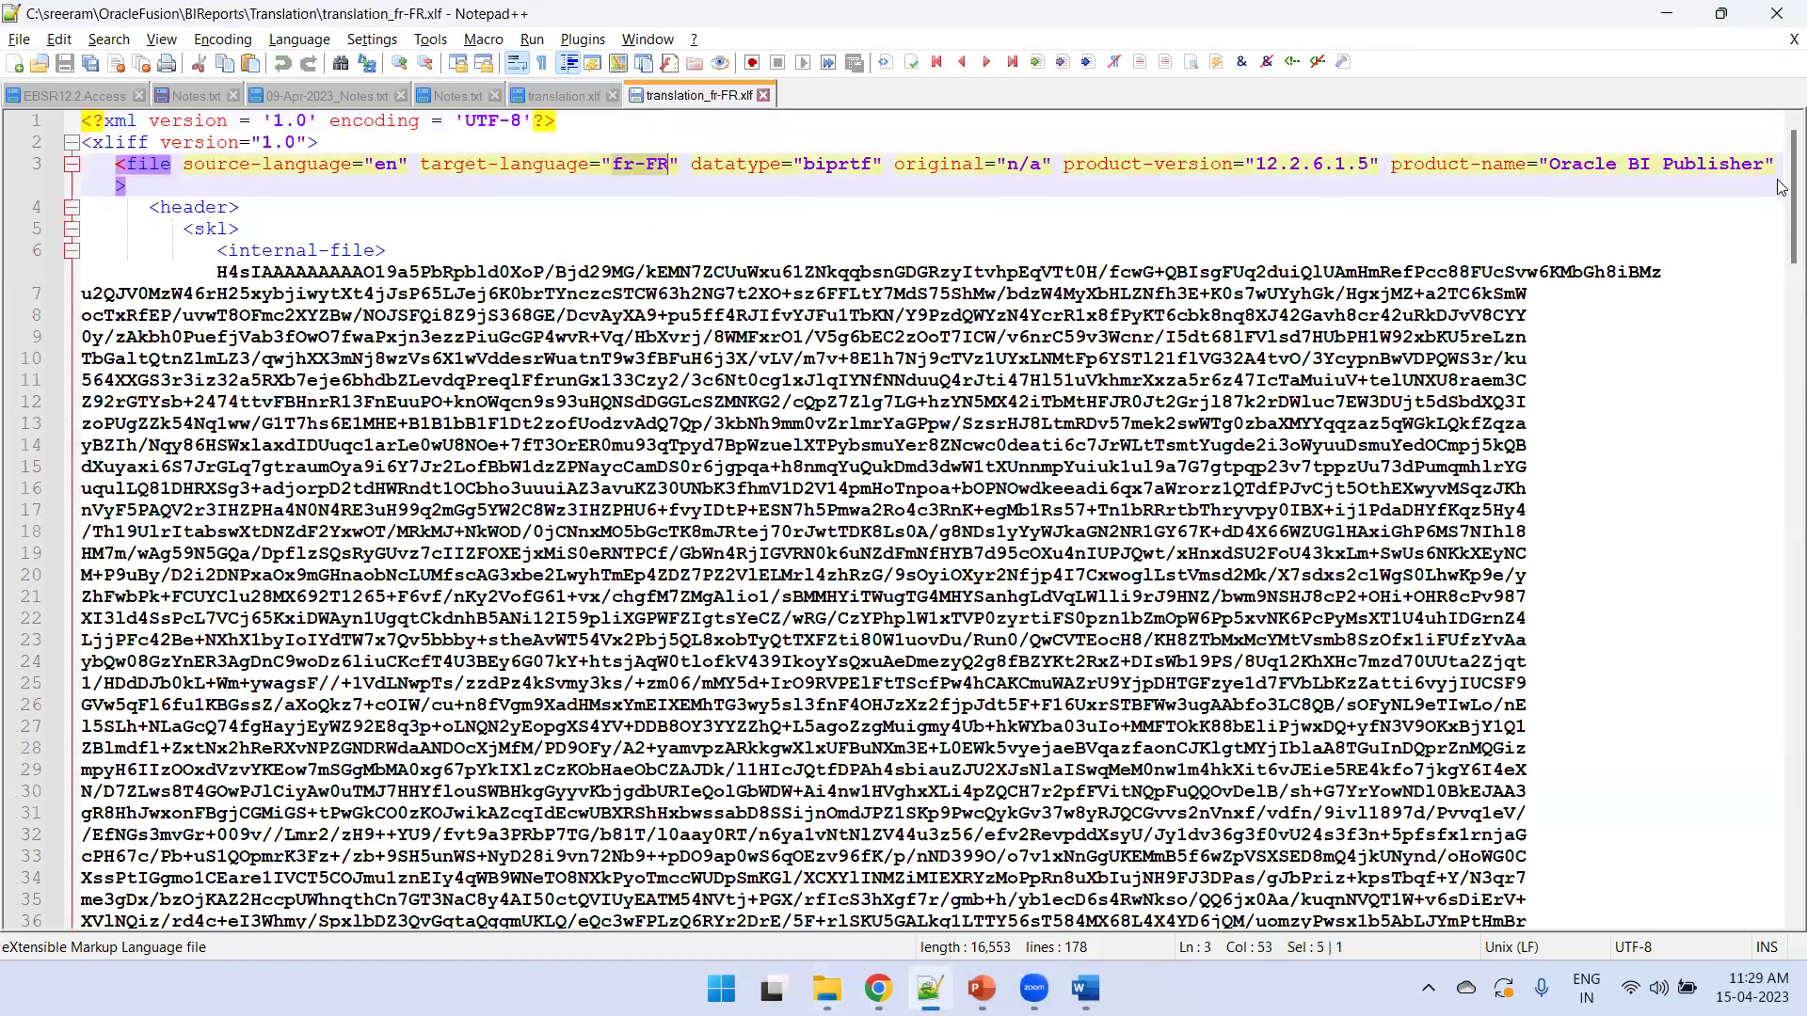
Step: Review its French column header targets, such as Party Name, then return to File Explorer
scroll(1781, 344, "down", 15)
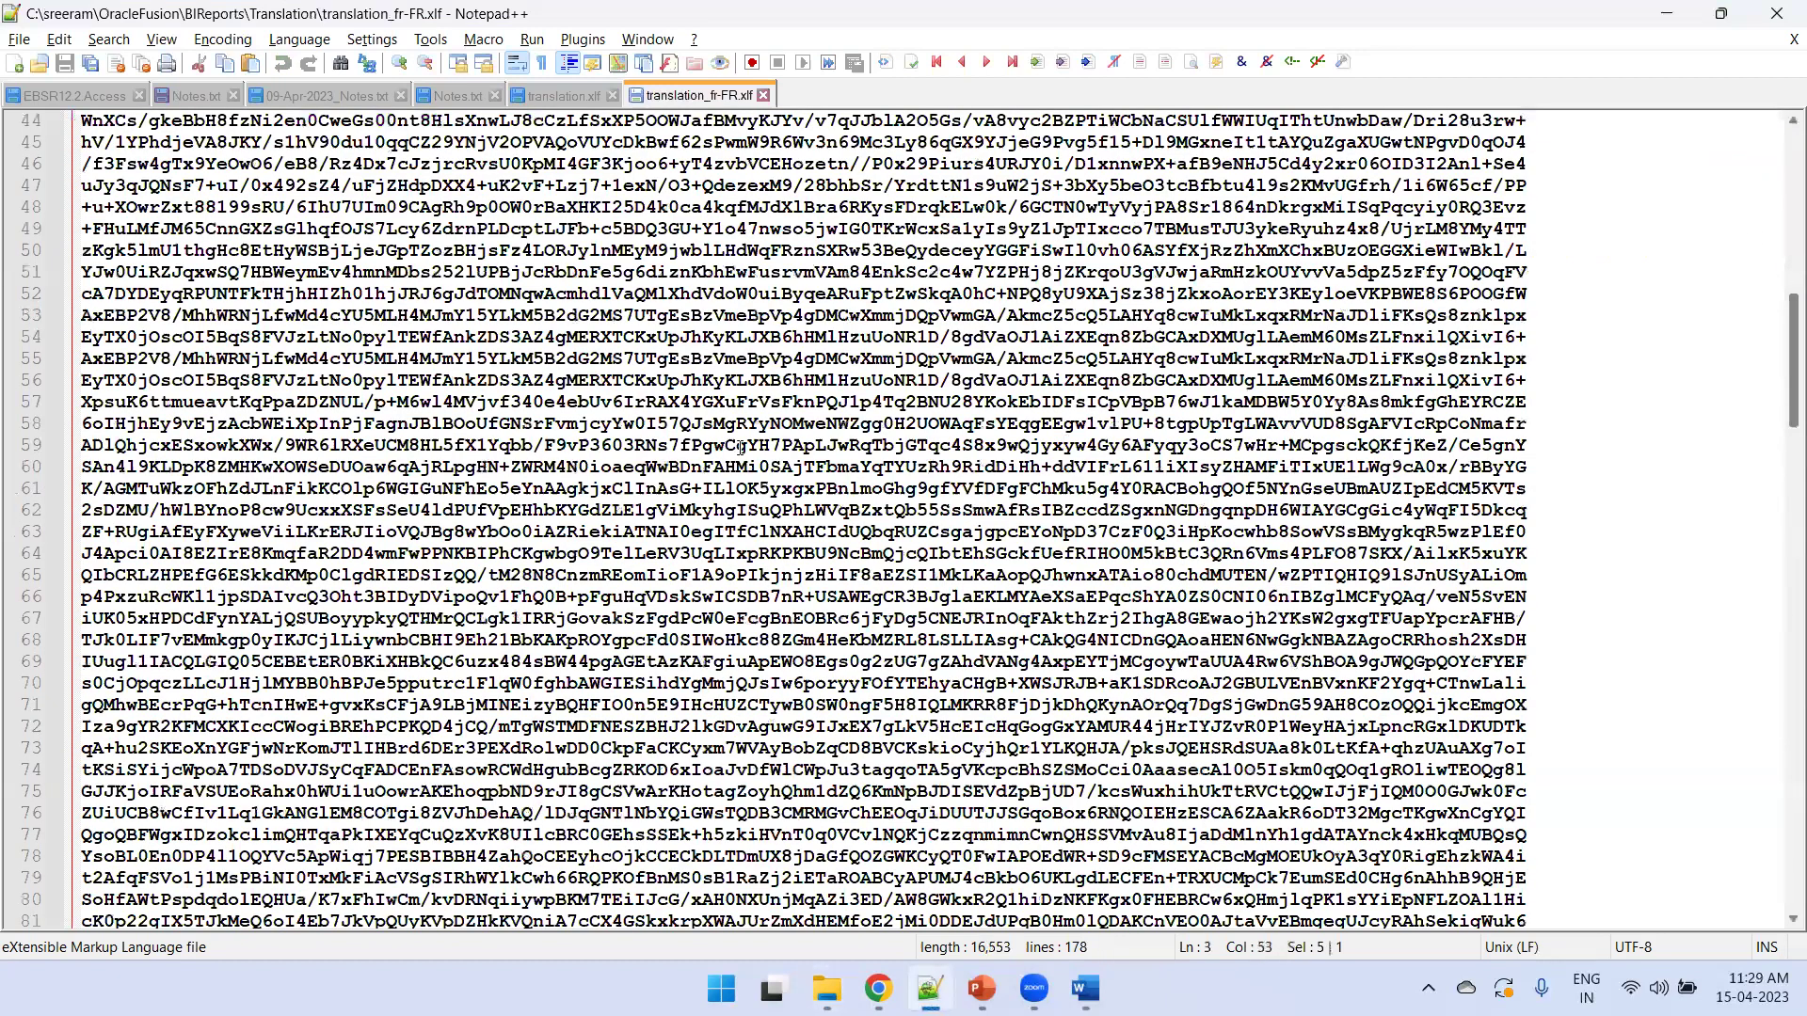
scroll(353, 575, "down", 20)
left_click(353, 573)
scroll(353, 573, "down", 2)
double_click(353, 532)
left_click(354, 557)
left_click_drag(355, 557, 363, 557)
scroll(549, 566, "down", 5)
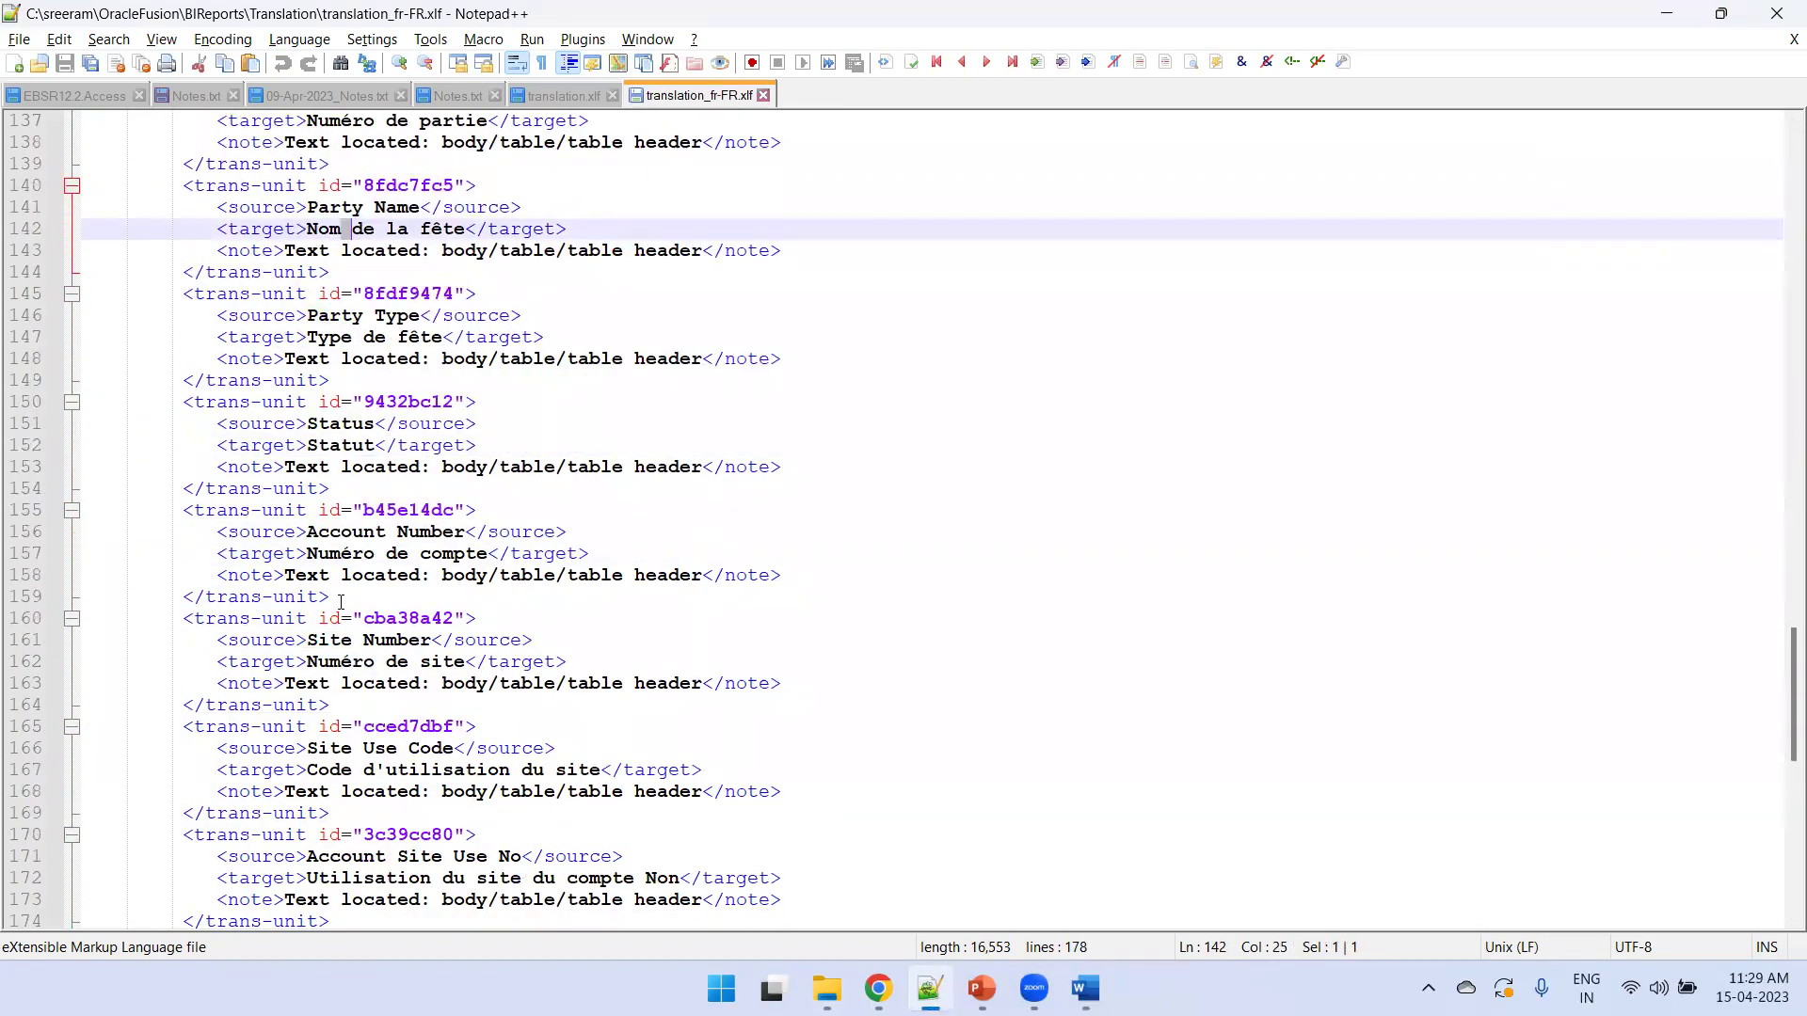
scroll(357, 614, "down", 4)
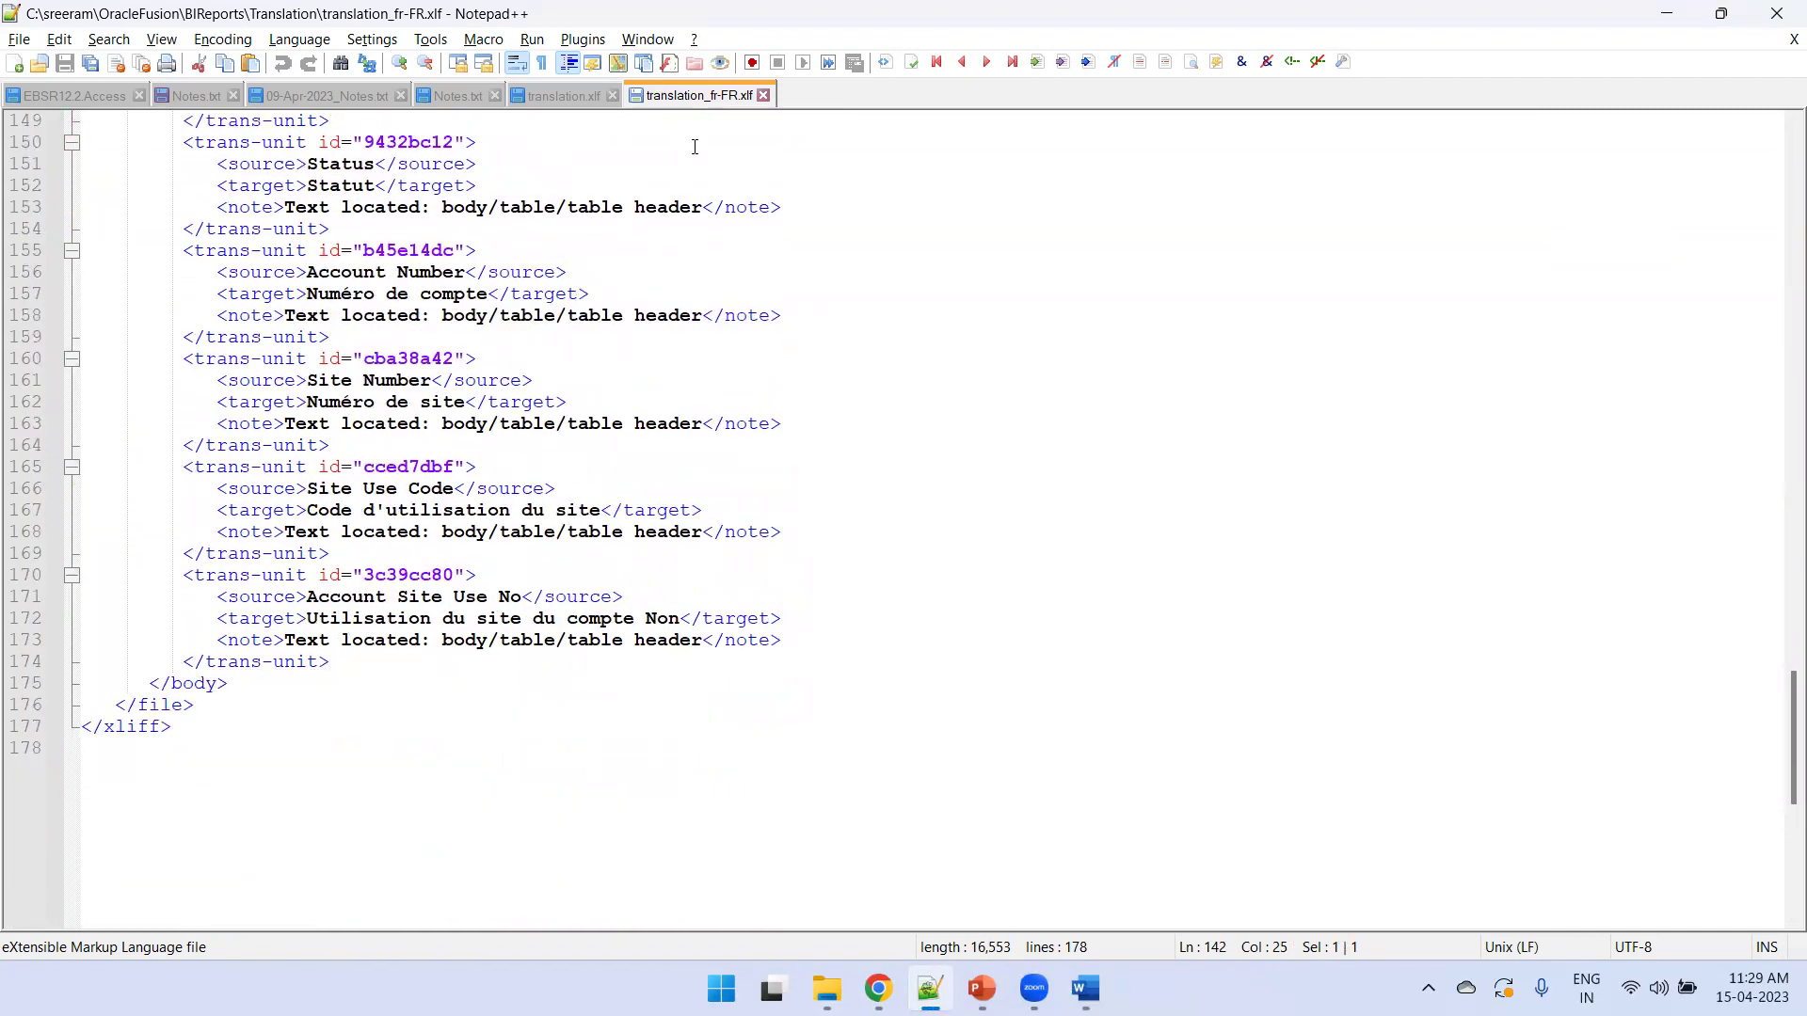
key("alt+Tab")
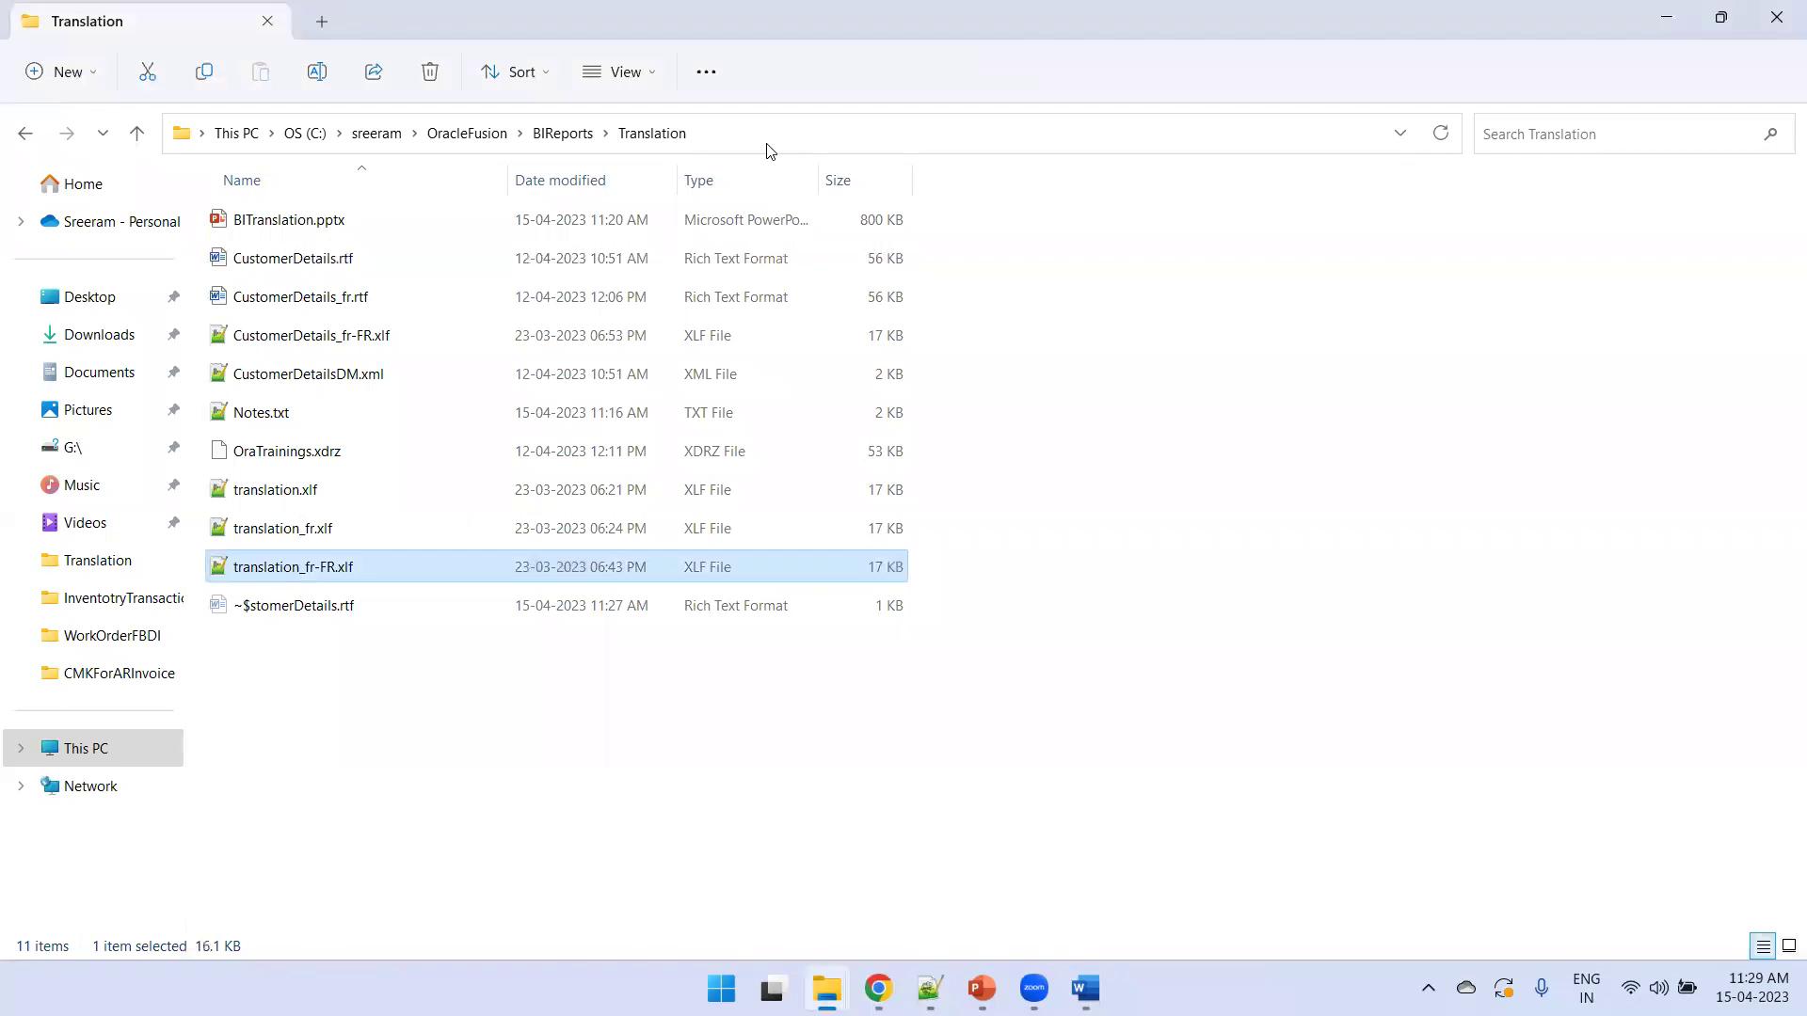
Step: Back in the CustomerDetails layout editor, choose translation_fr-FR.xlf for a translation upload
left_click(770, 146)
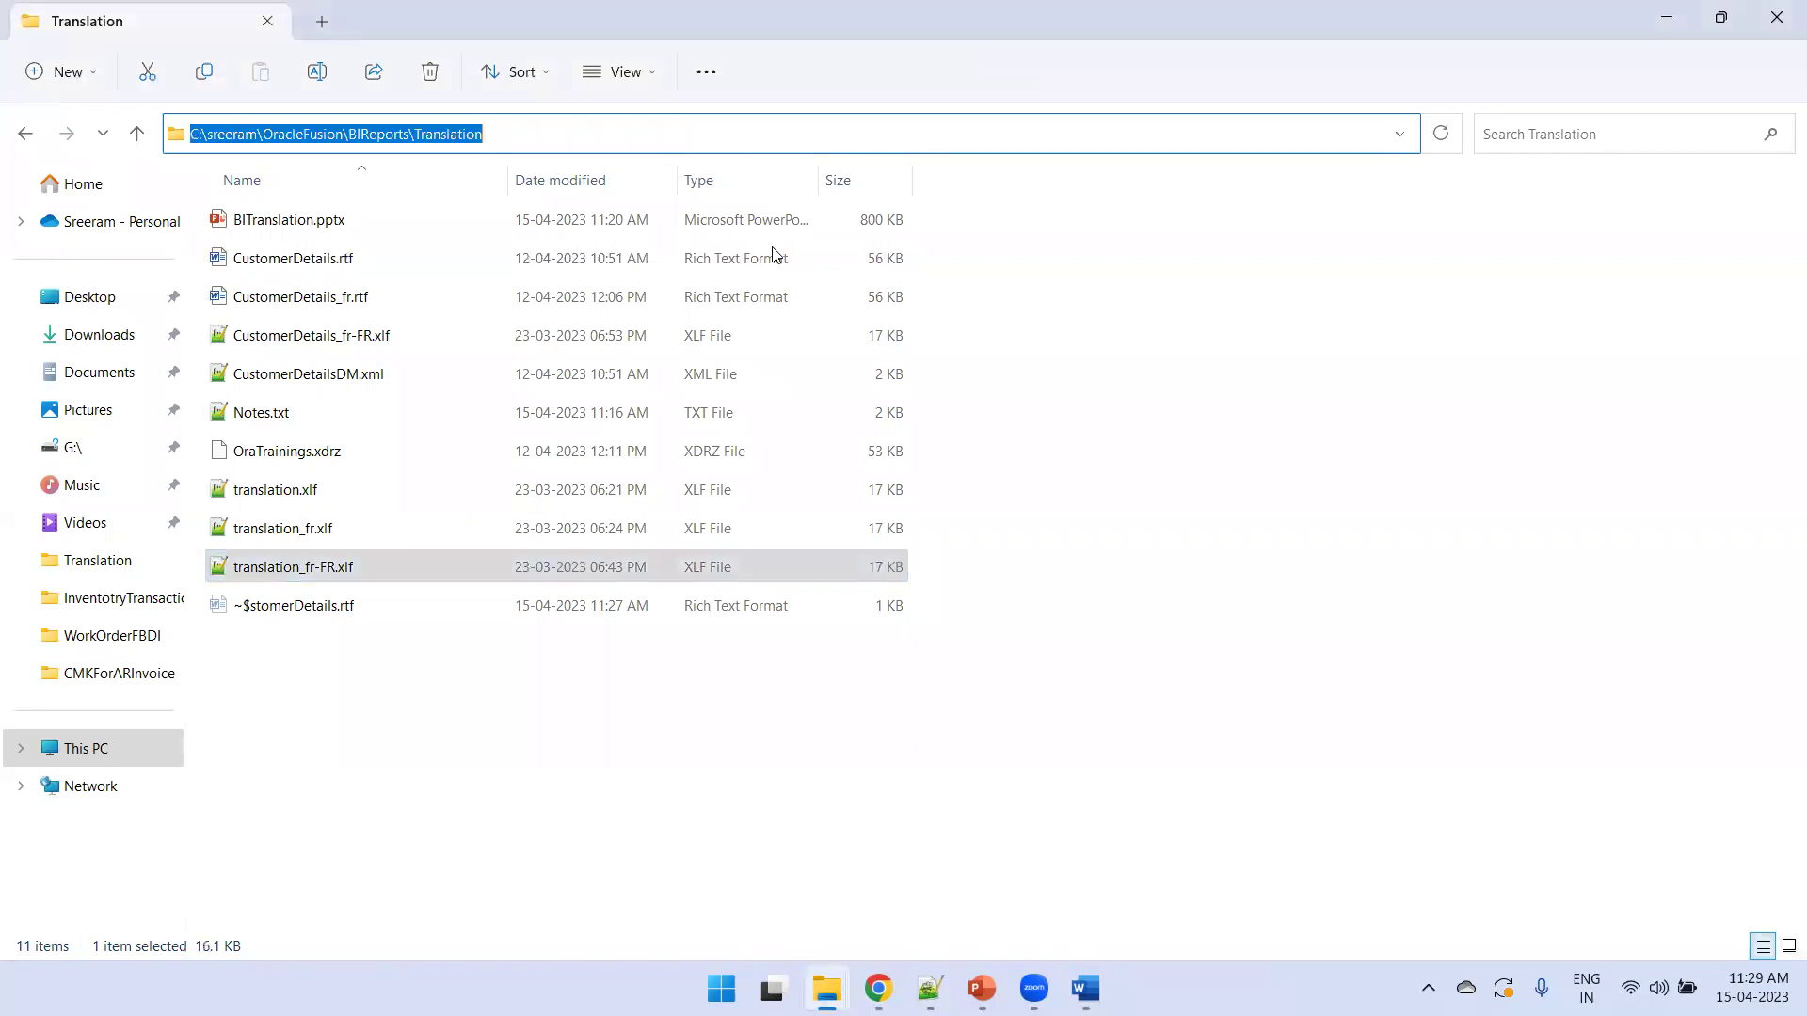
left_click(878, 988)
left_click(352, 34)
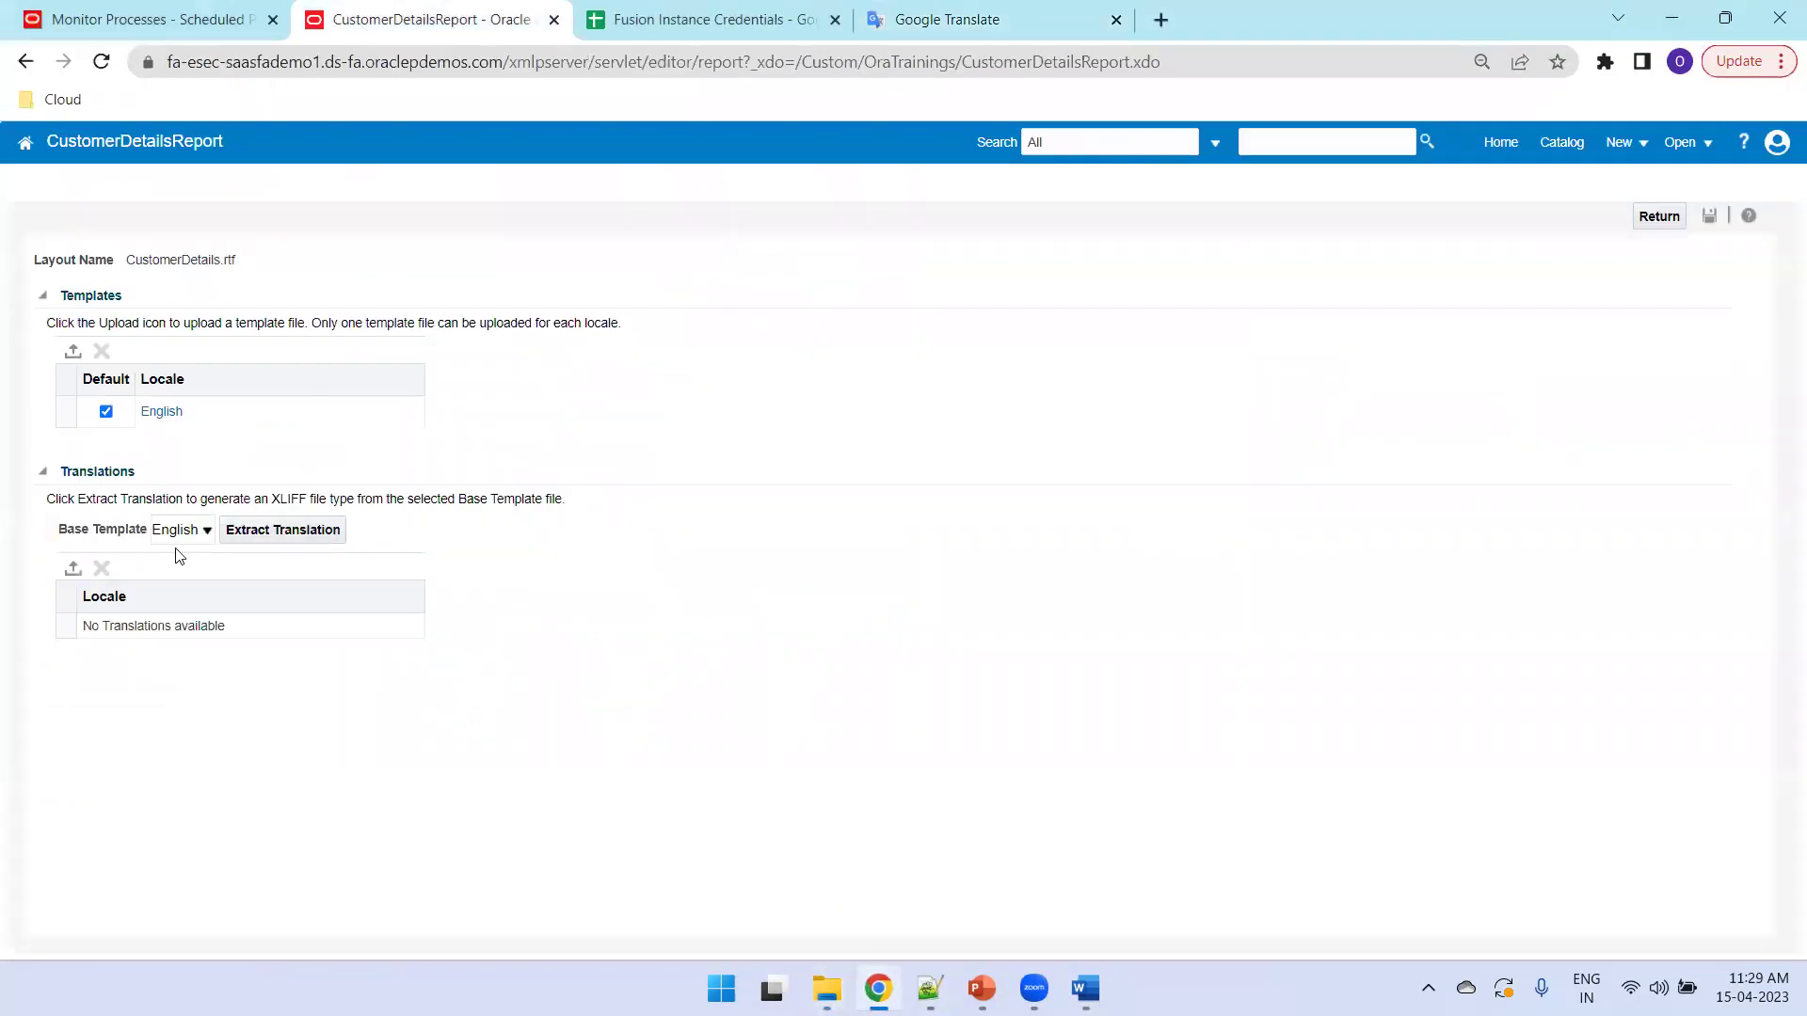
left_click(75, 572)
left_click(790, 520)
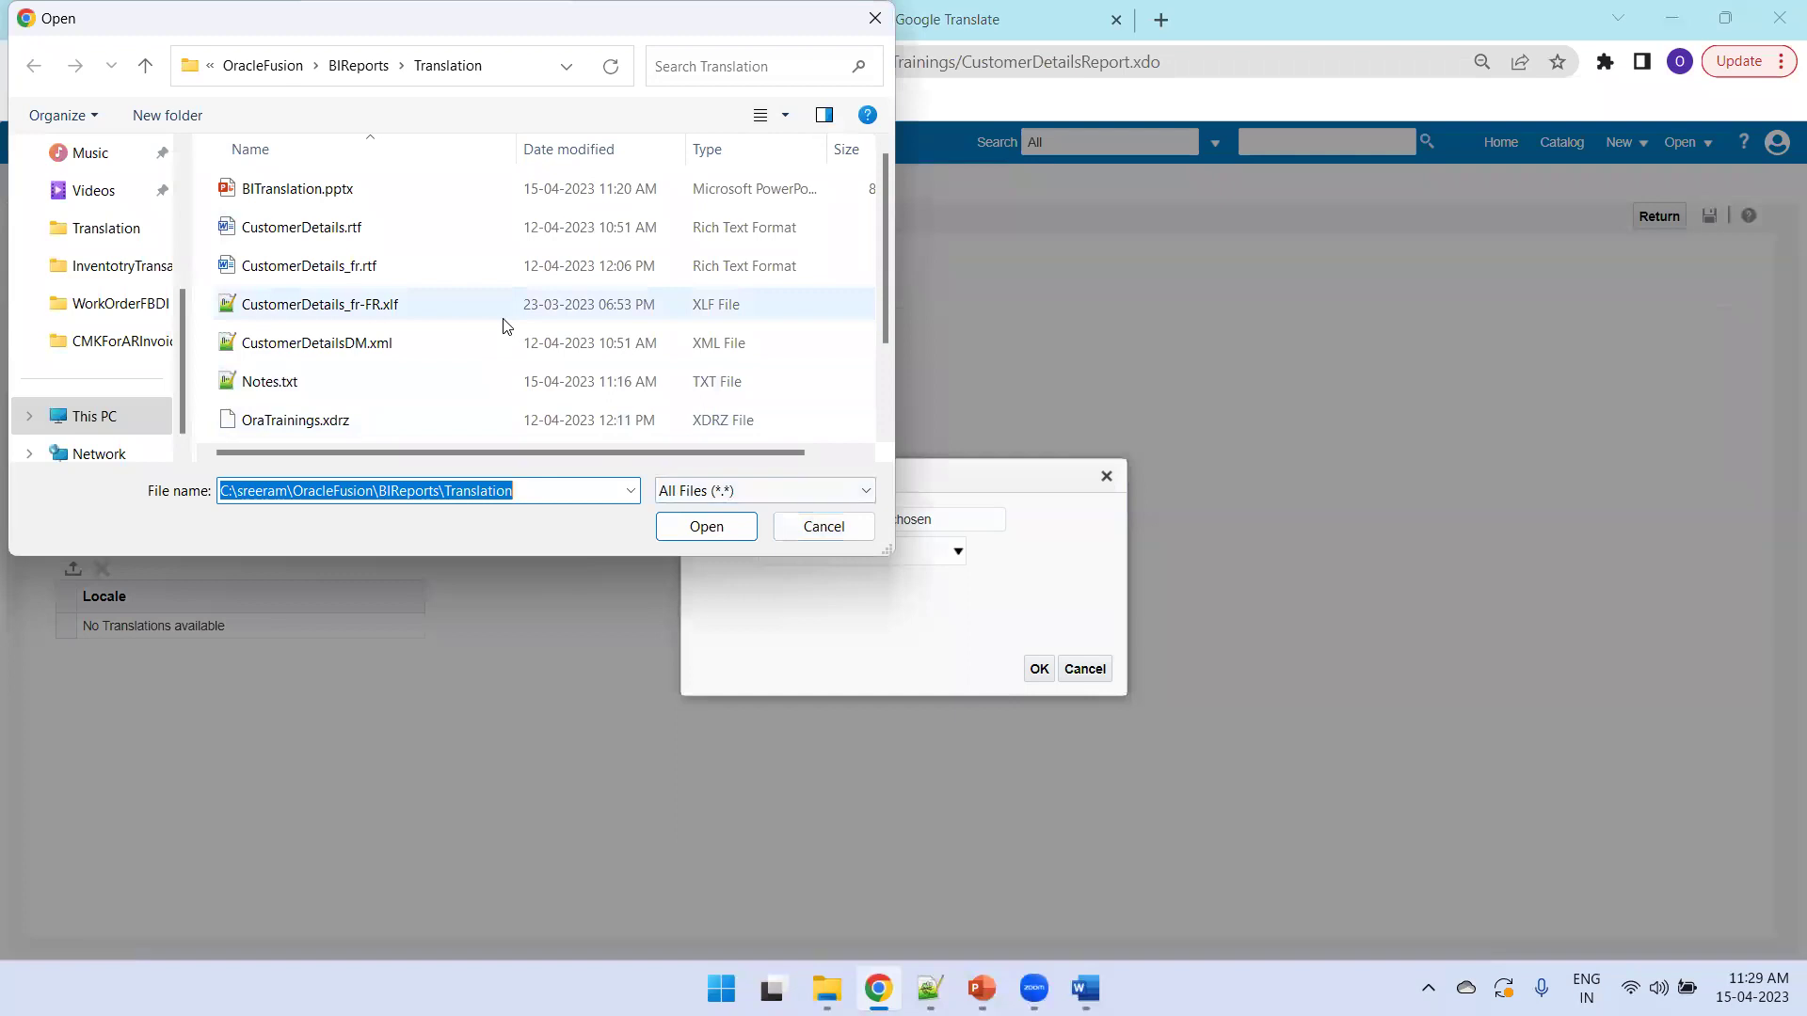
scroll(504, 320, "down", 1)
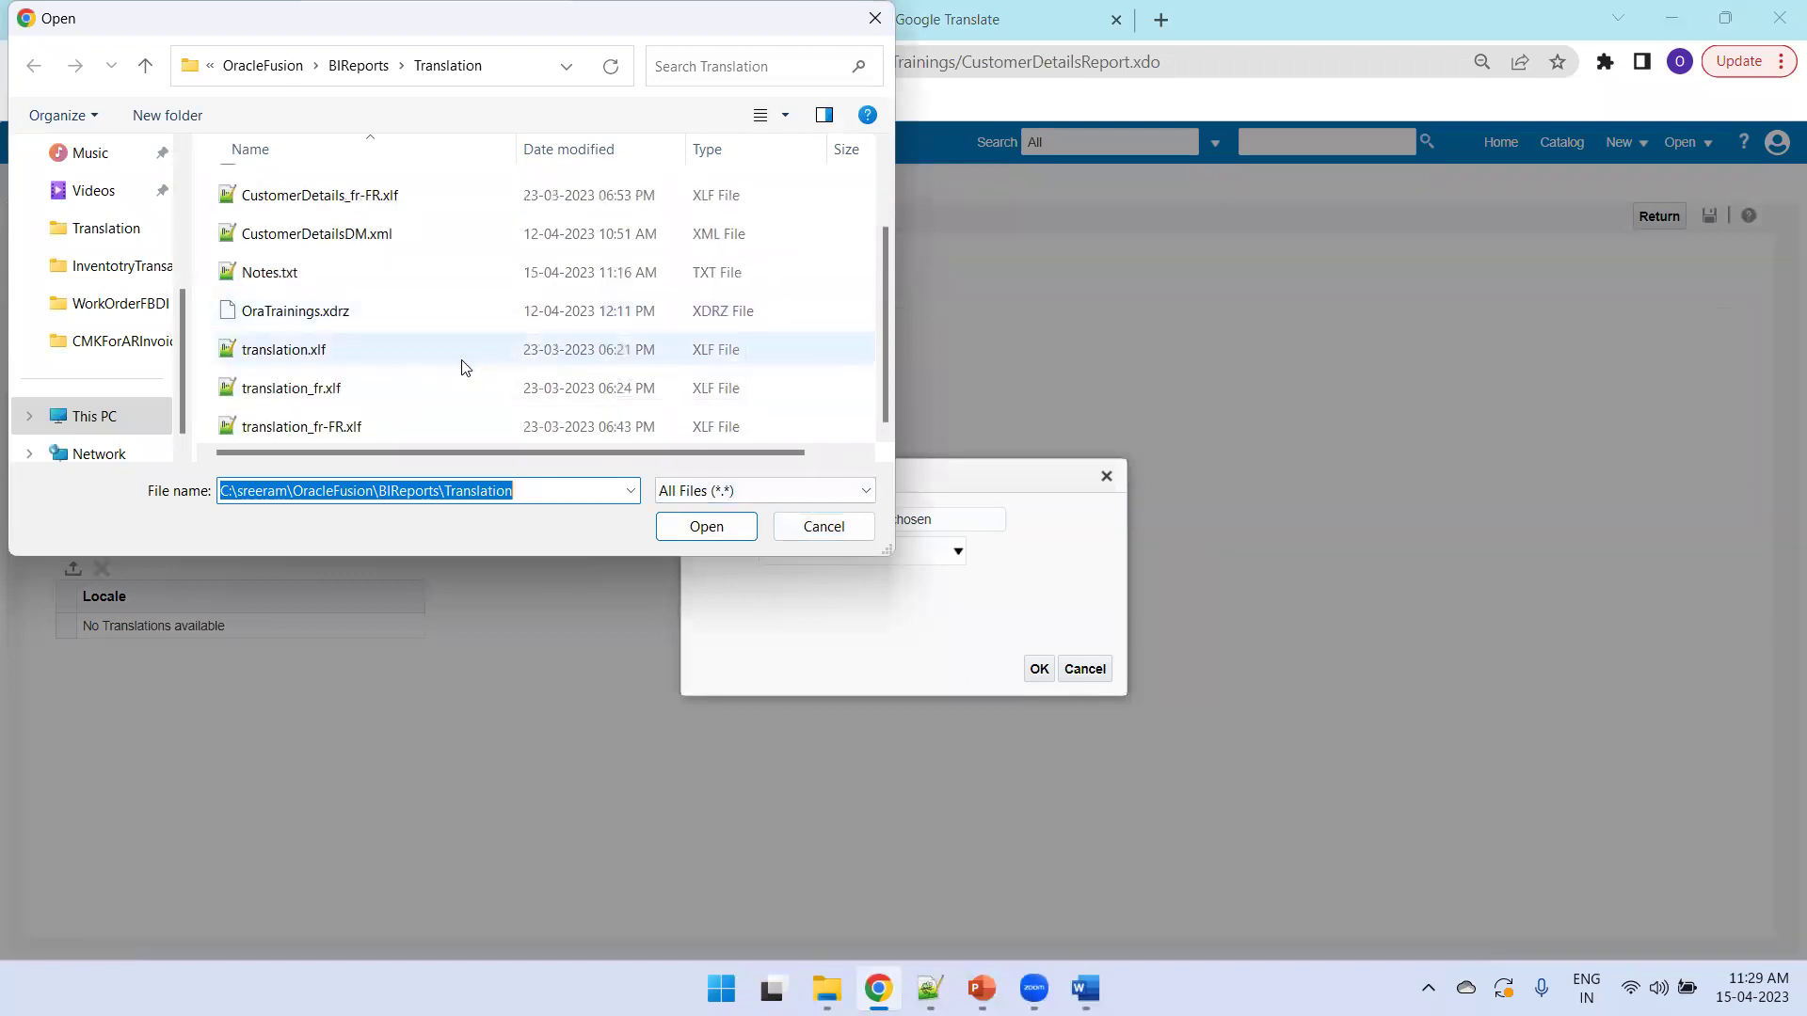
left_click(382, 429)
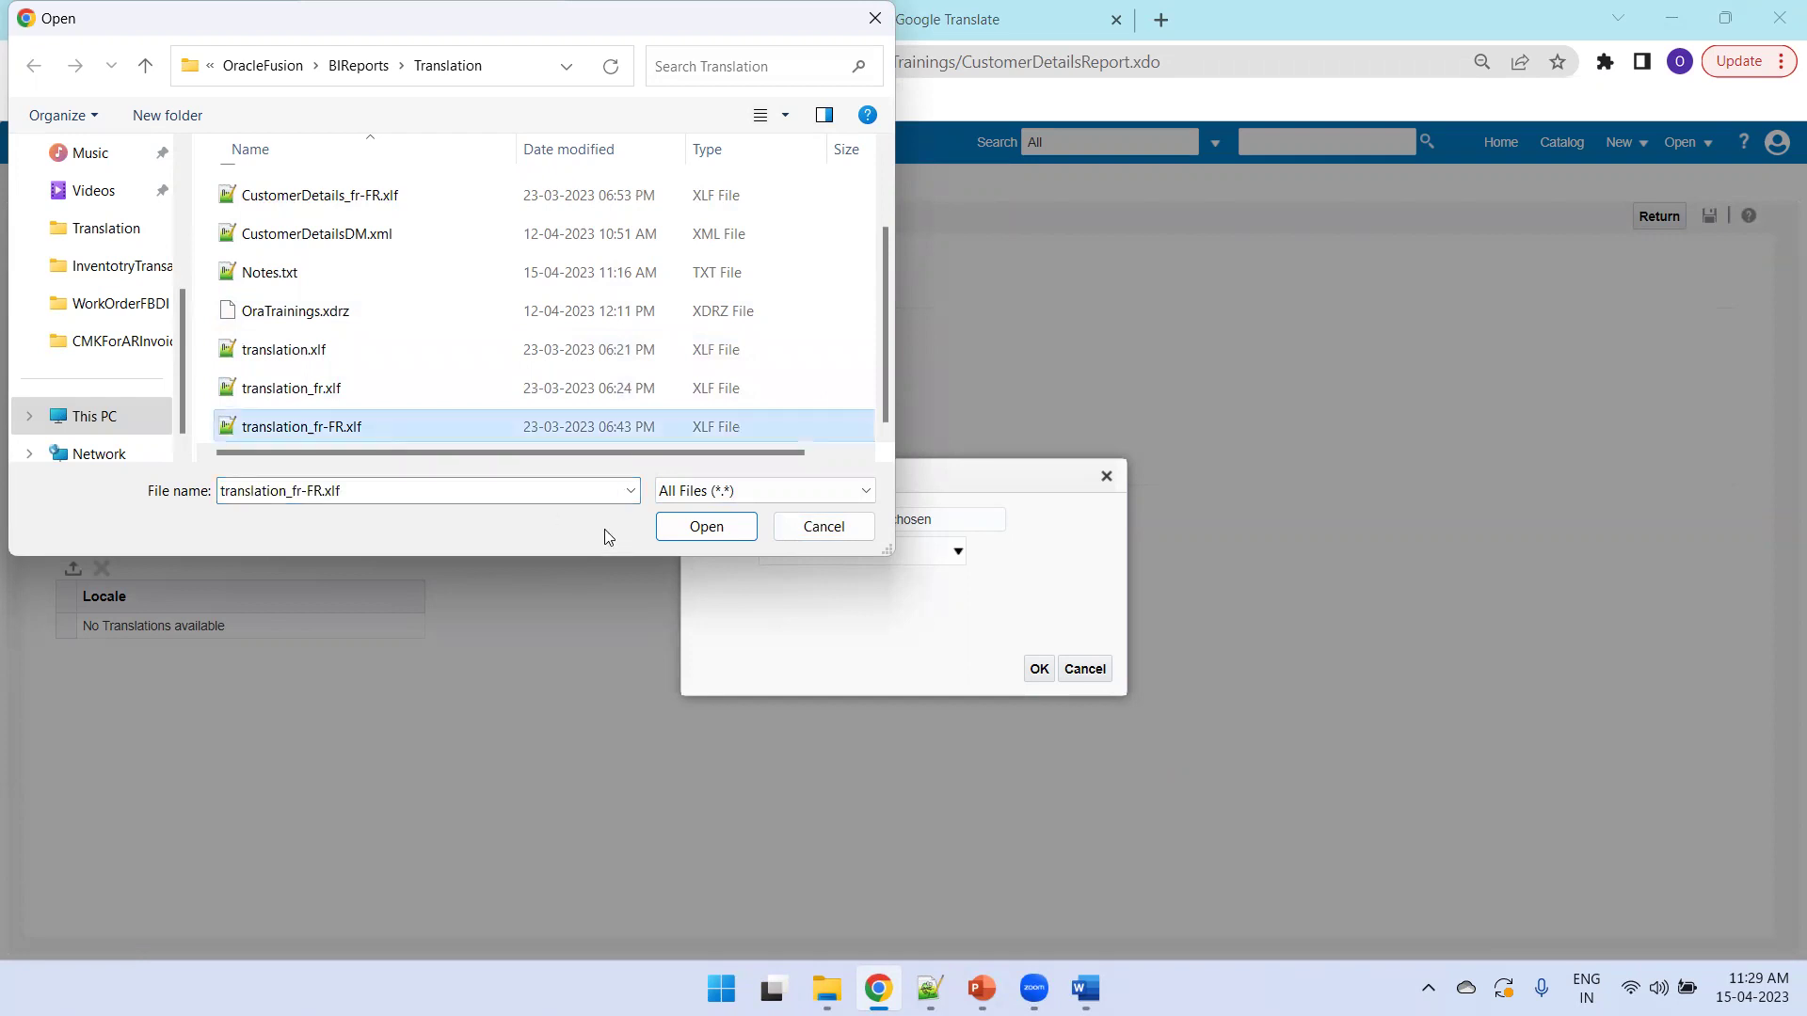
left_click(696, 524)
Step: Set the translation's locale to French and confirm the upload
left_click(867, 555)
type("fin")
key("Return")
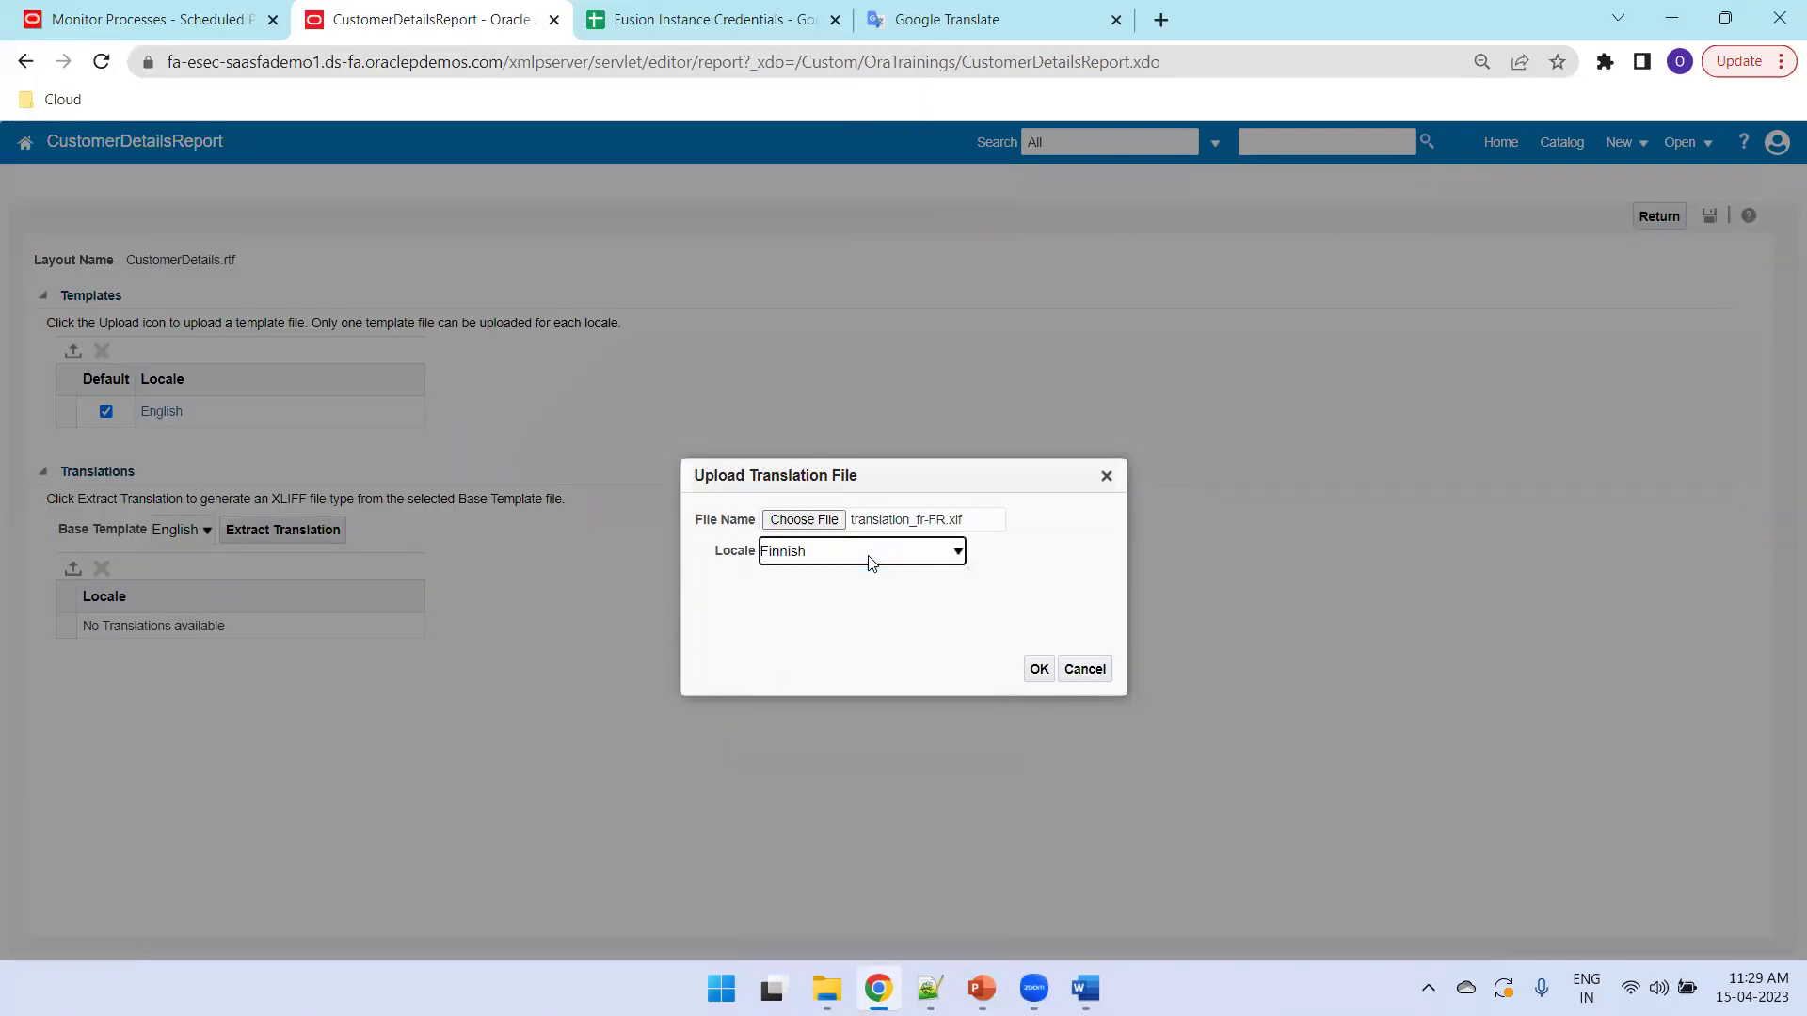
type("fr")
left_click(1039, 669)
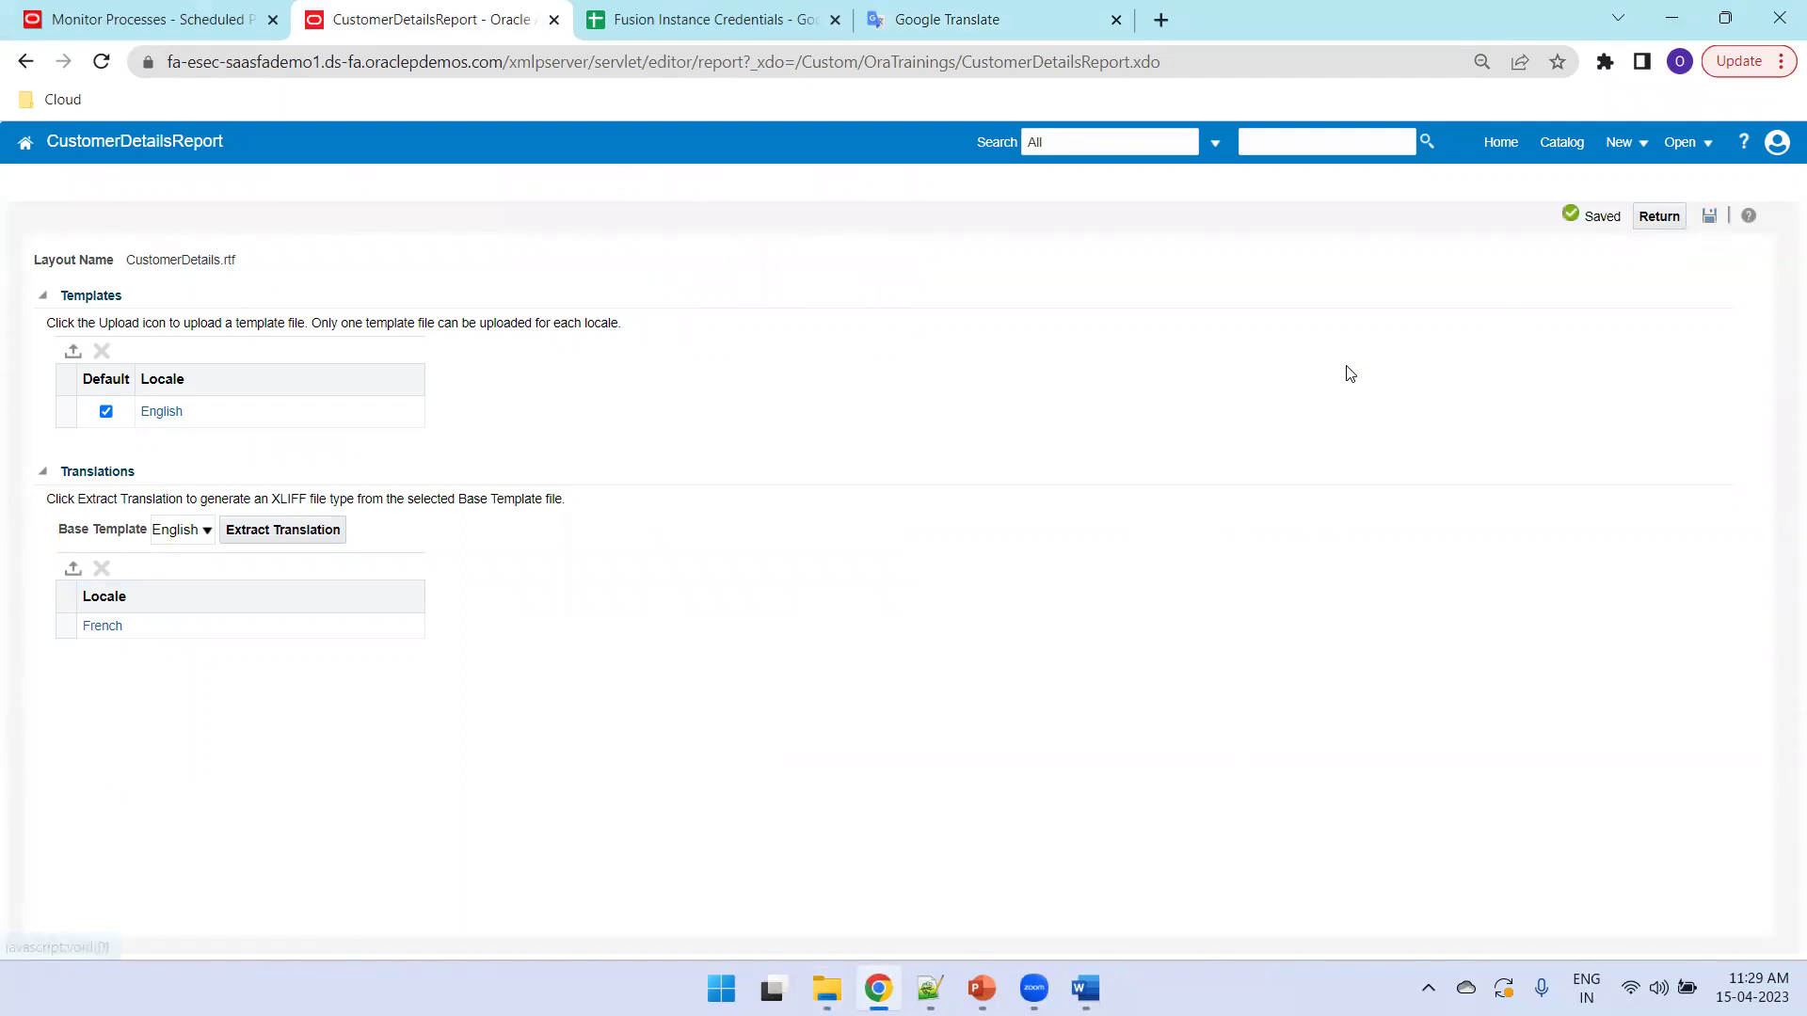
Step: Preview the customer report output, which still shows English column headers
left_click(1658, 217)
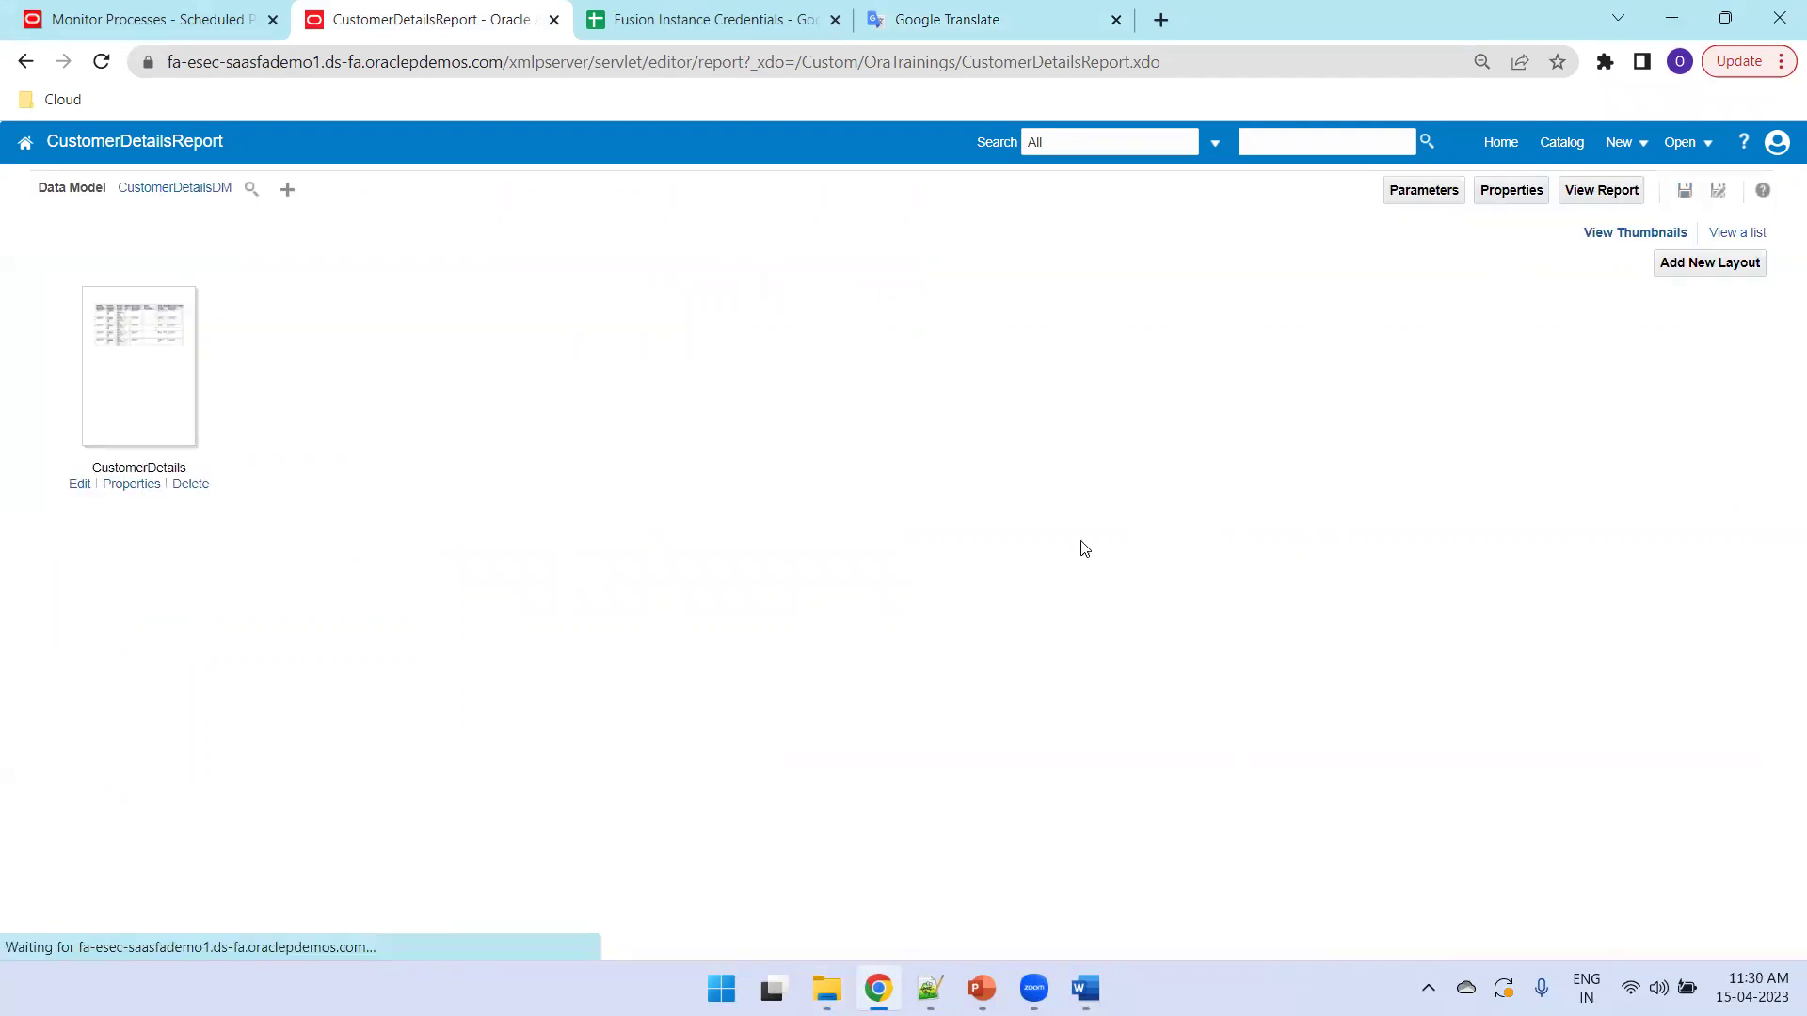
left_click(1607, 191)
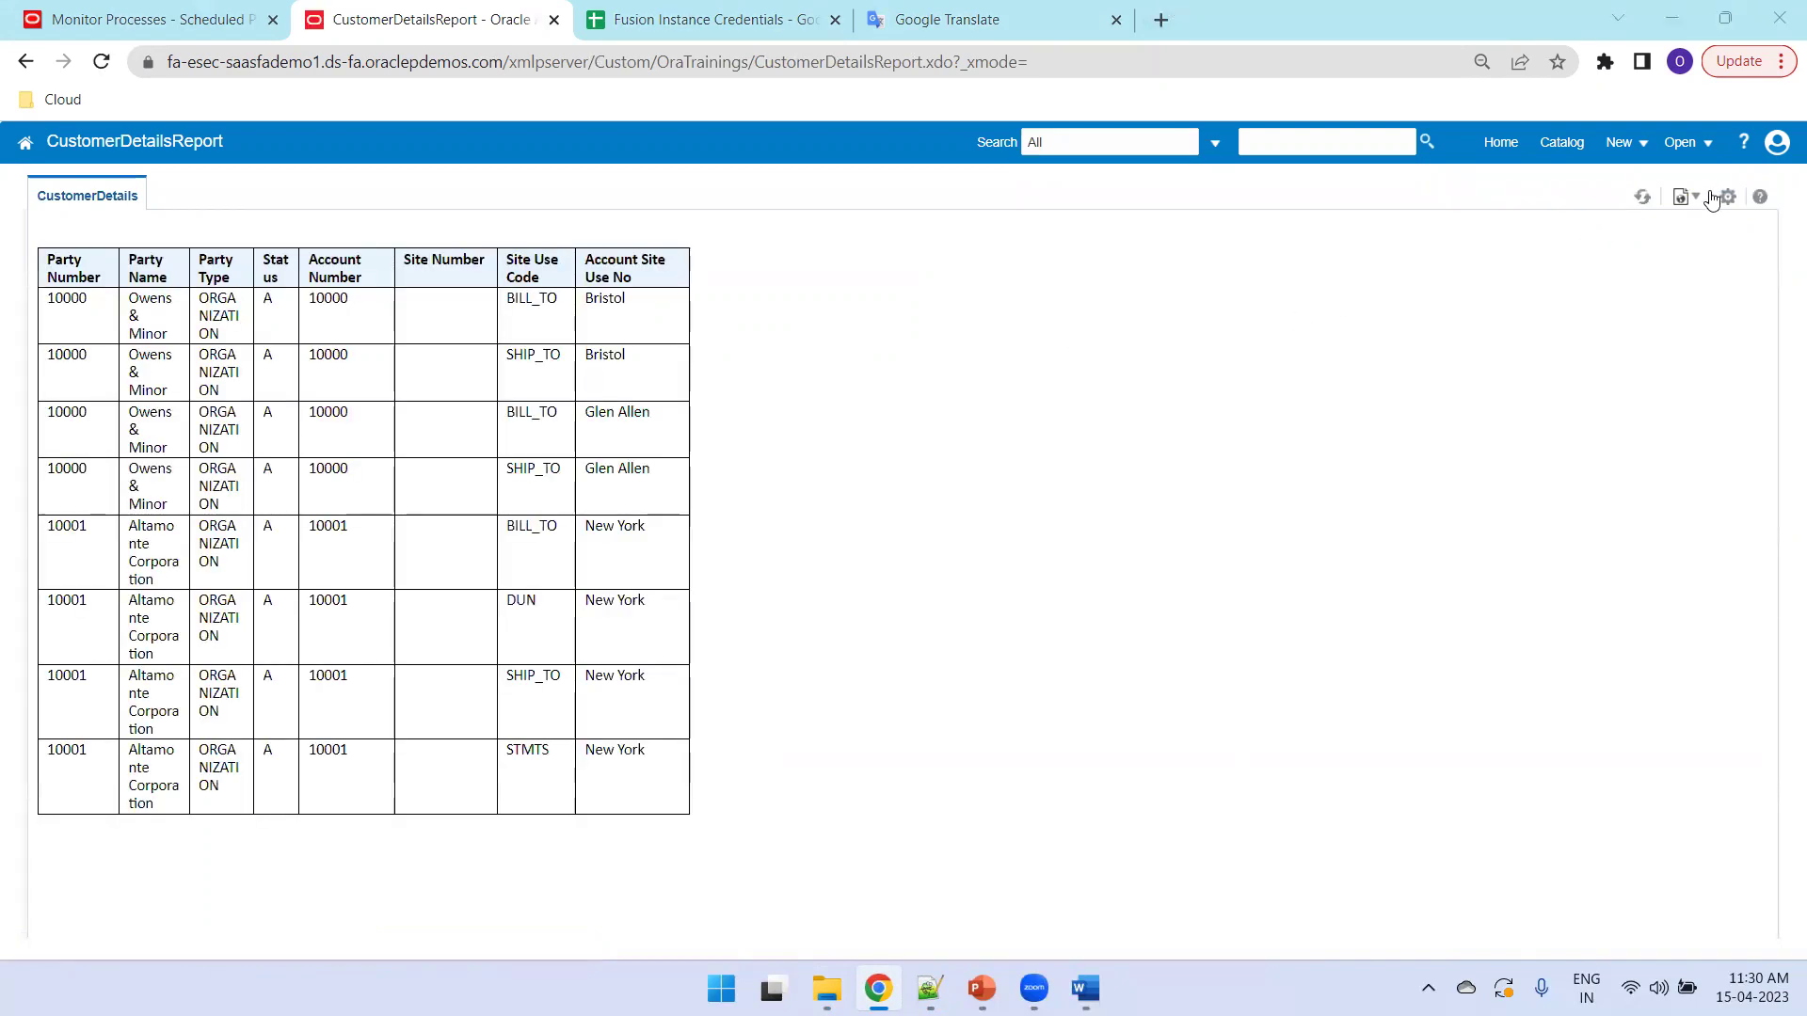
left_click(1564, 143)
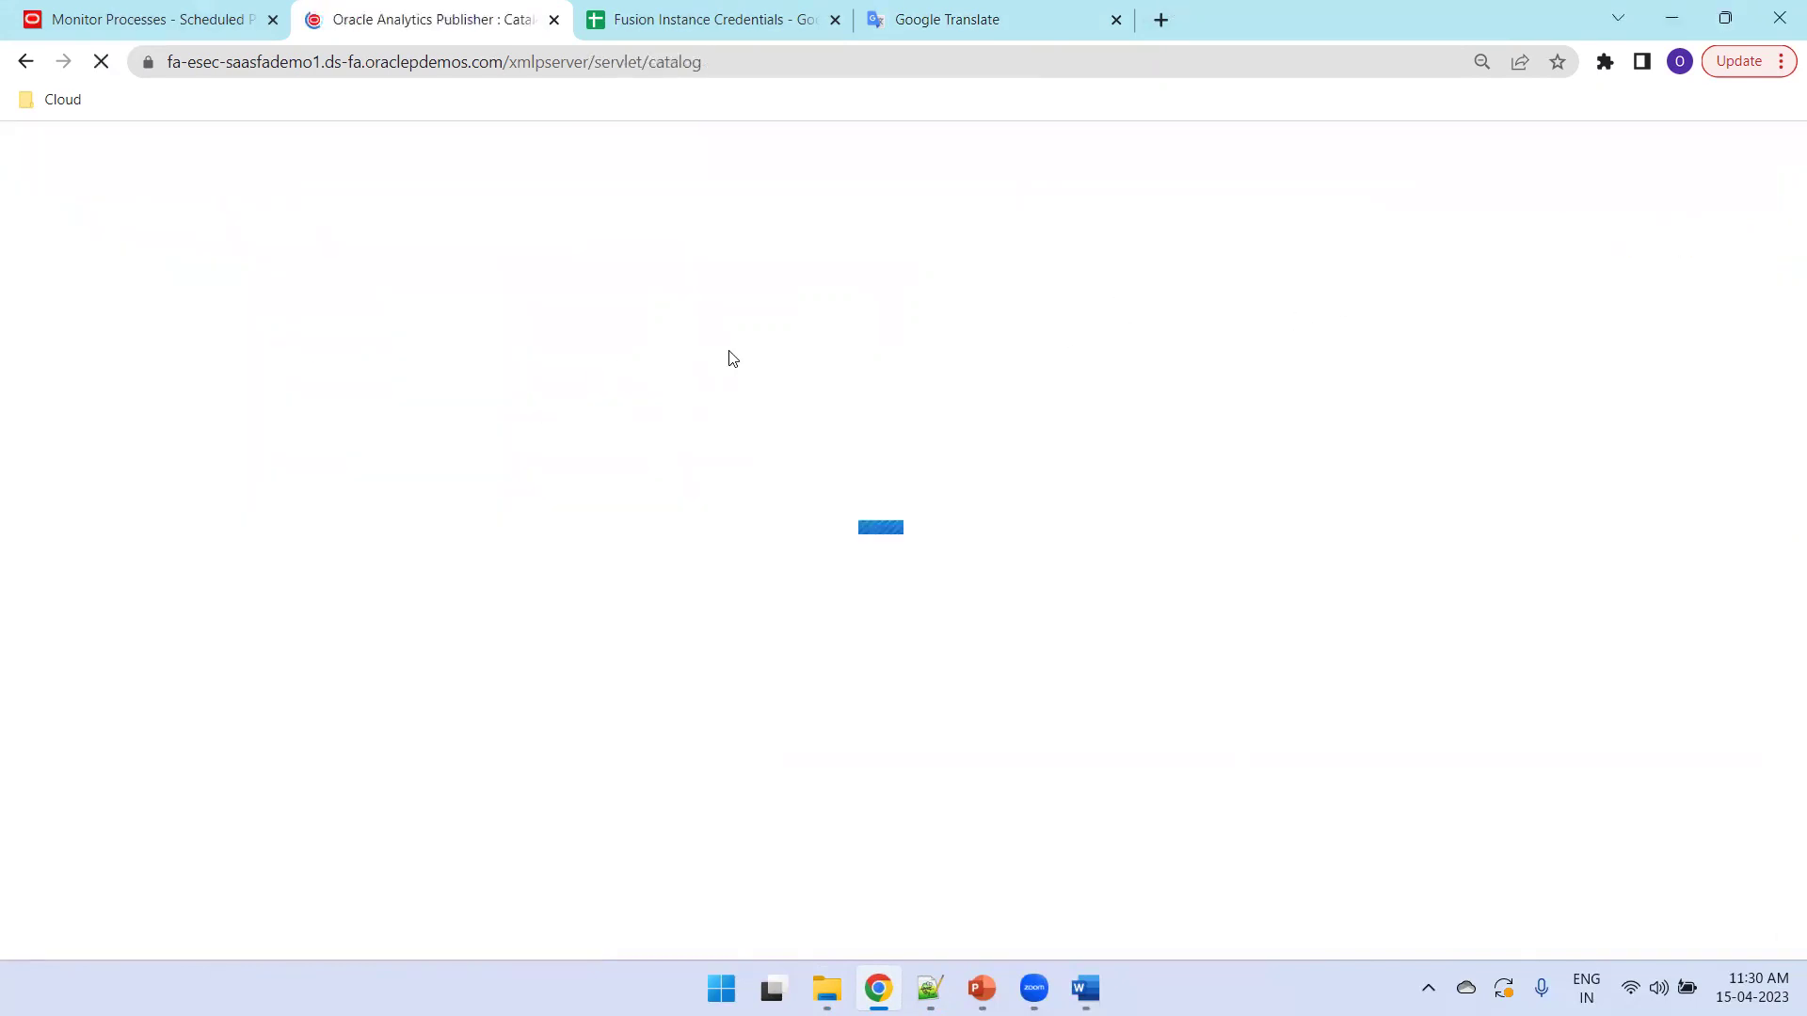
Step: Open the server's /analytics address in a new tab to reach the Transactional Business Intelligence home
left_click_drag(559, 64, 151, 83)
key("ctrl+c")
key("ctrl+t")
key("ctrl+v")
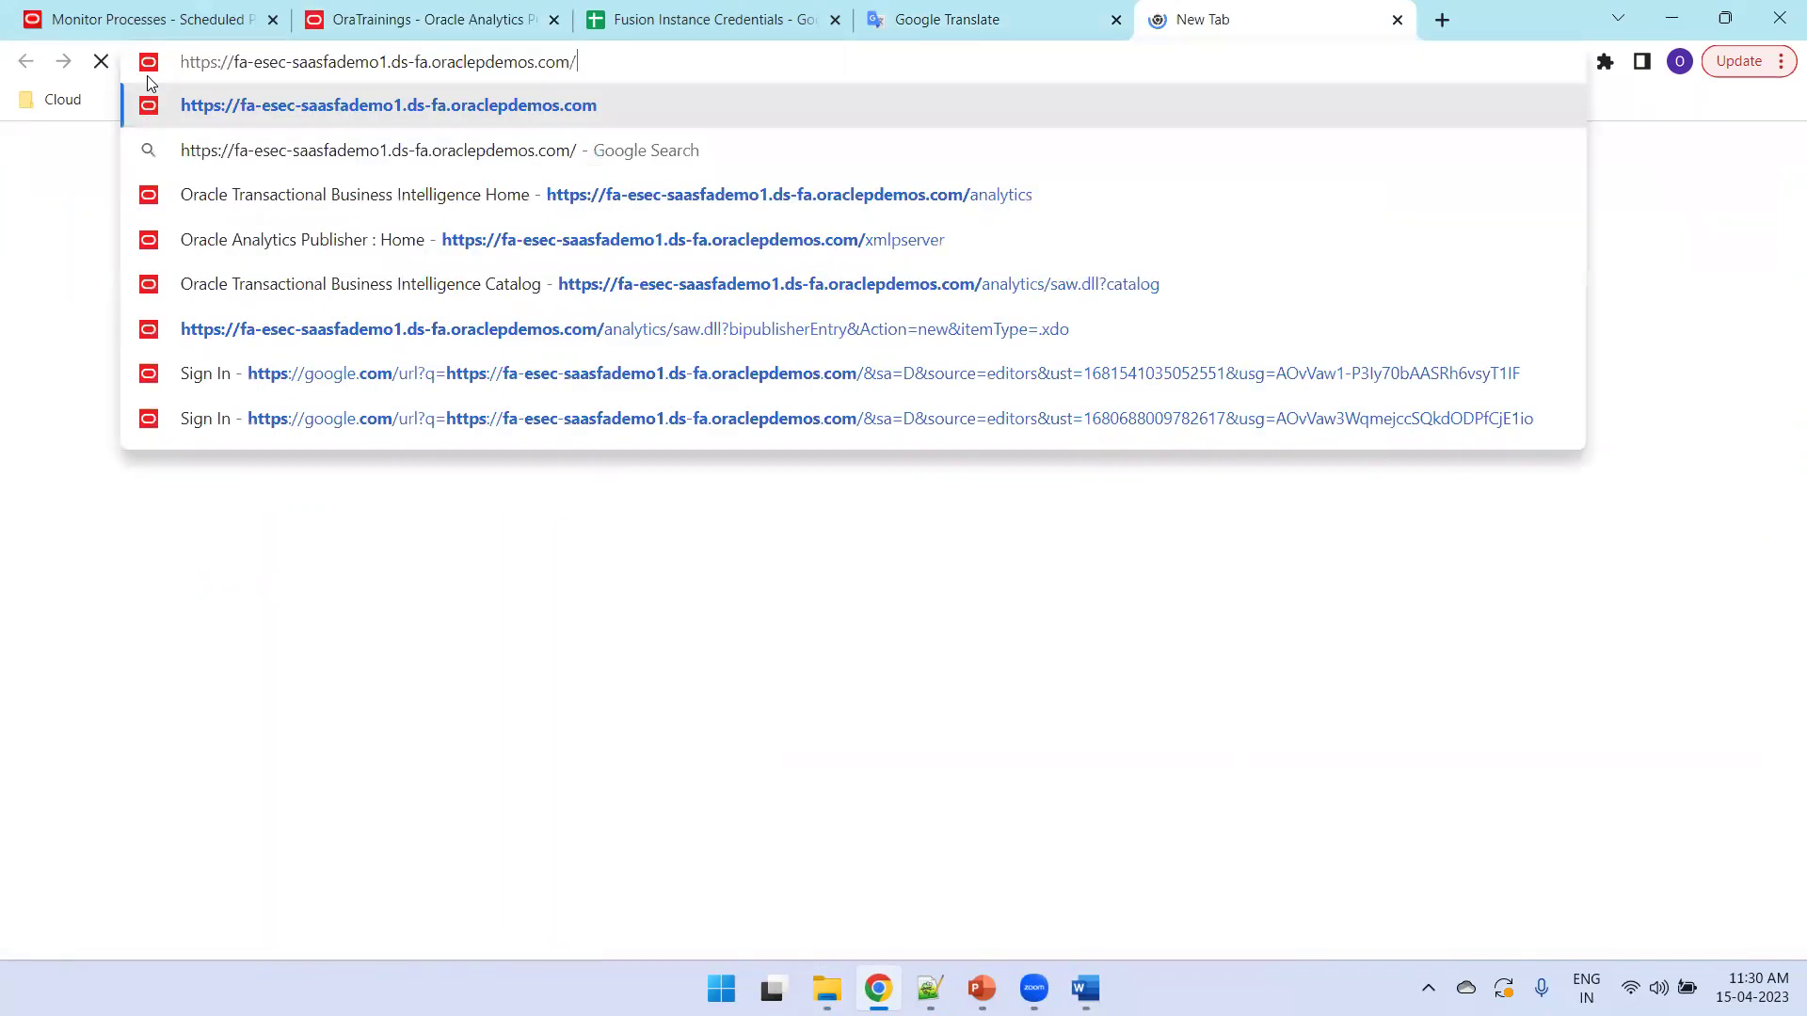
type("ana")
key("Return")
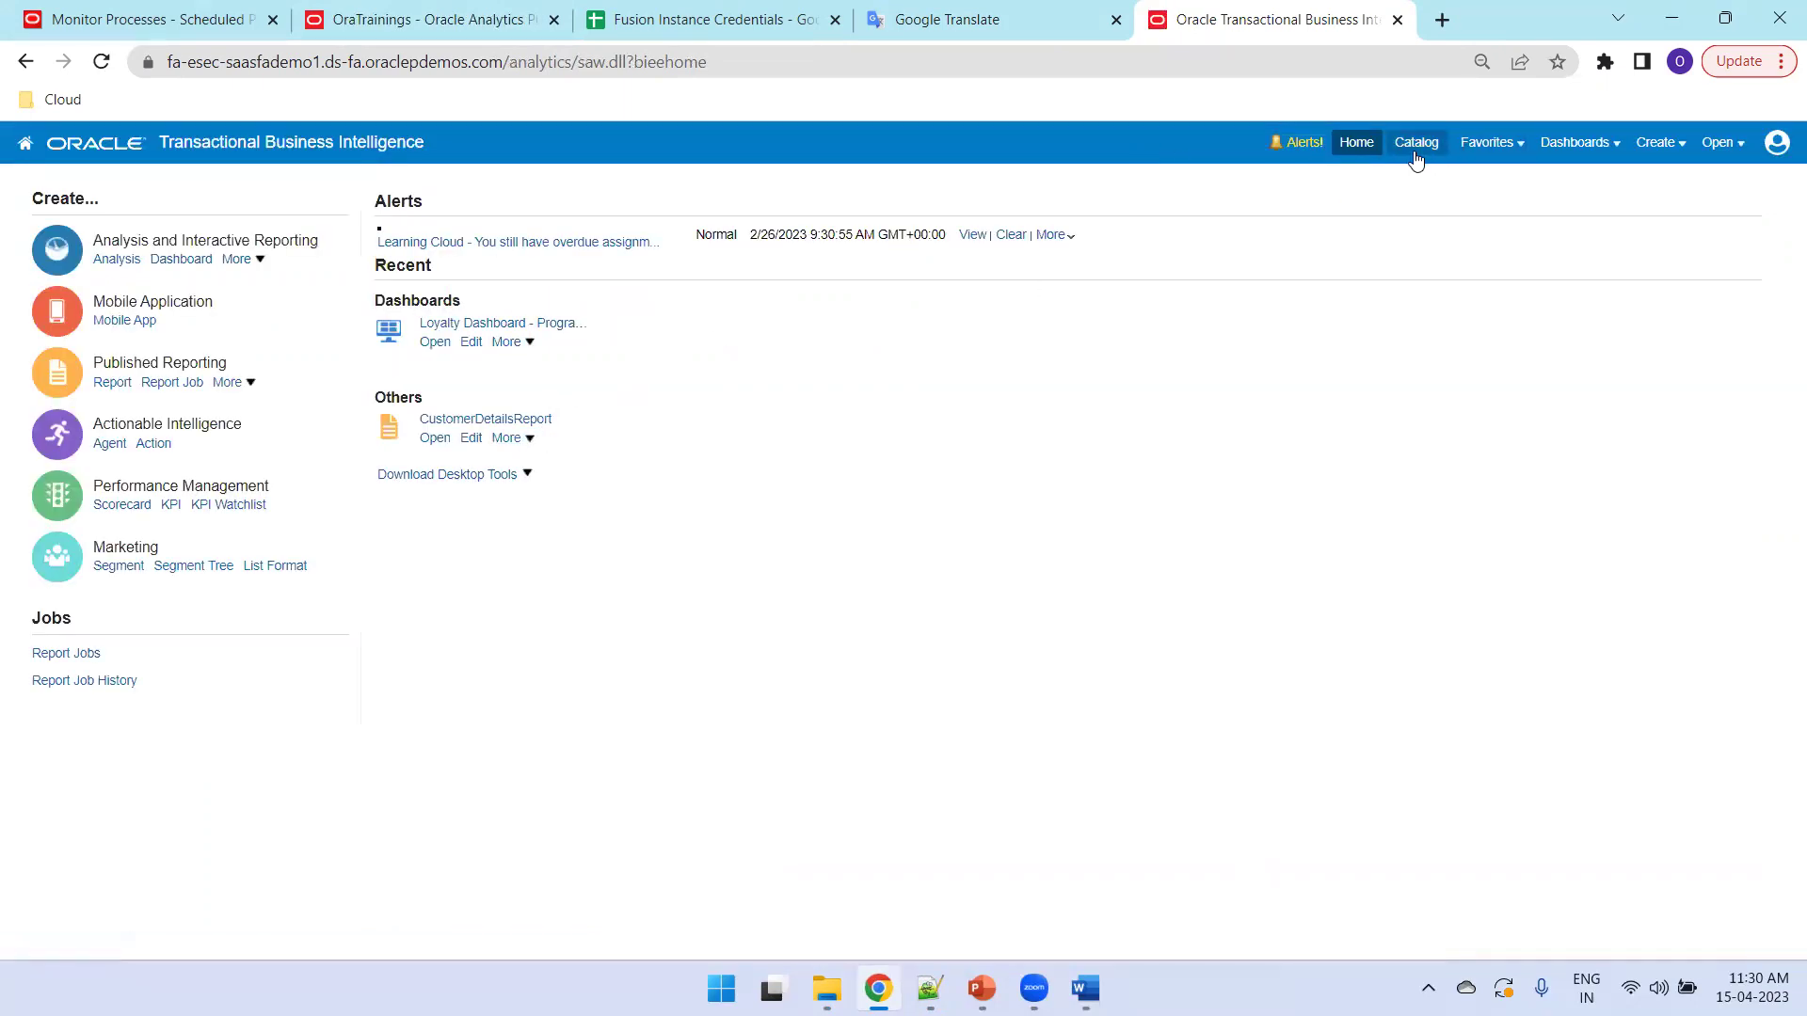
Step: Schedule CustomerDetailsReport from the analytics catalog with French as the output locale
left_click(1417, 143)
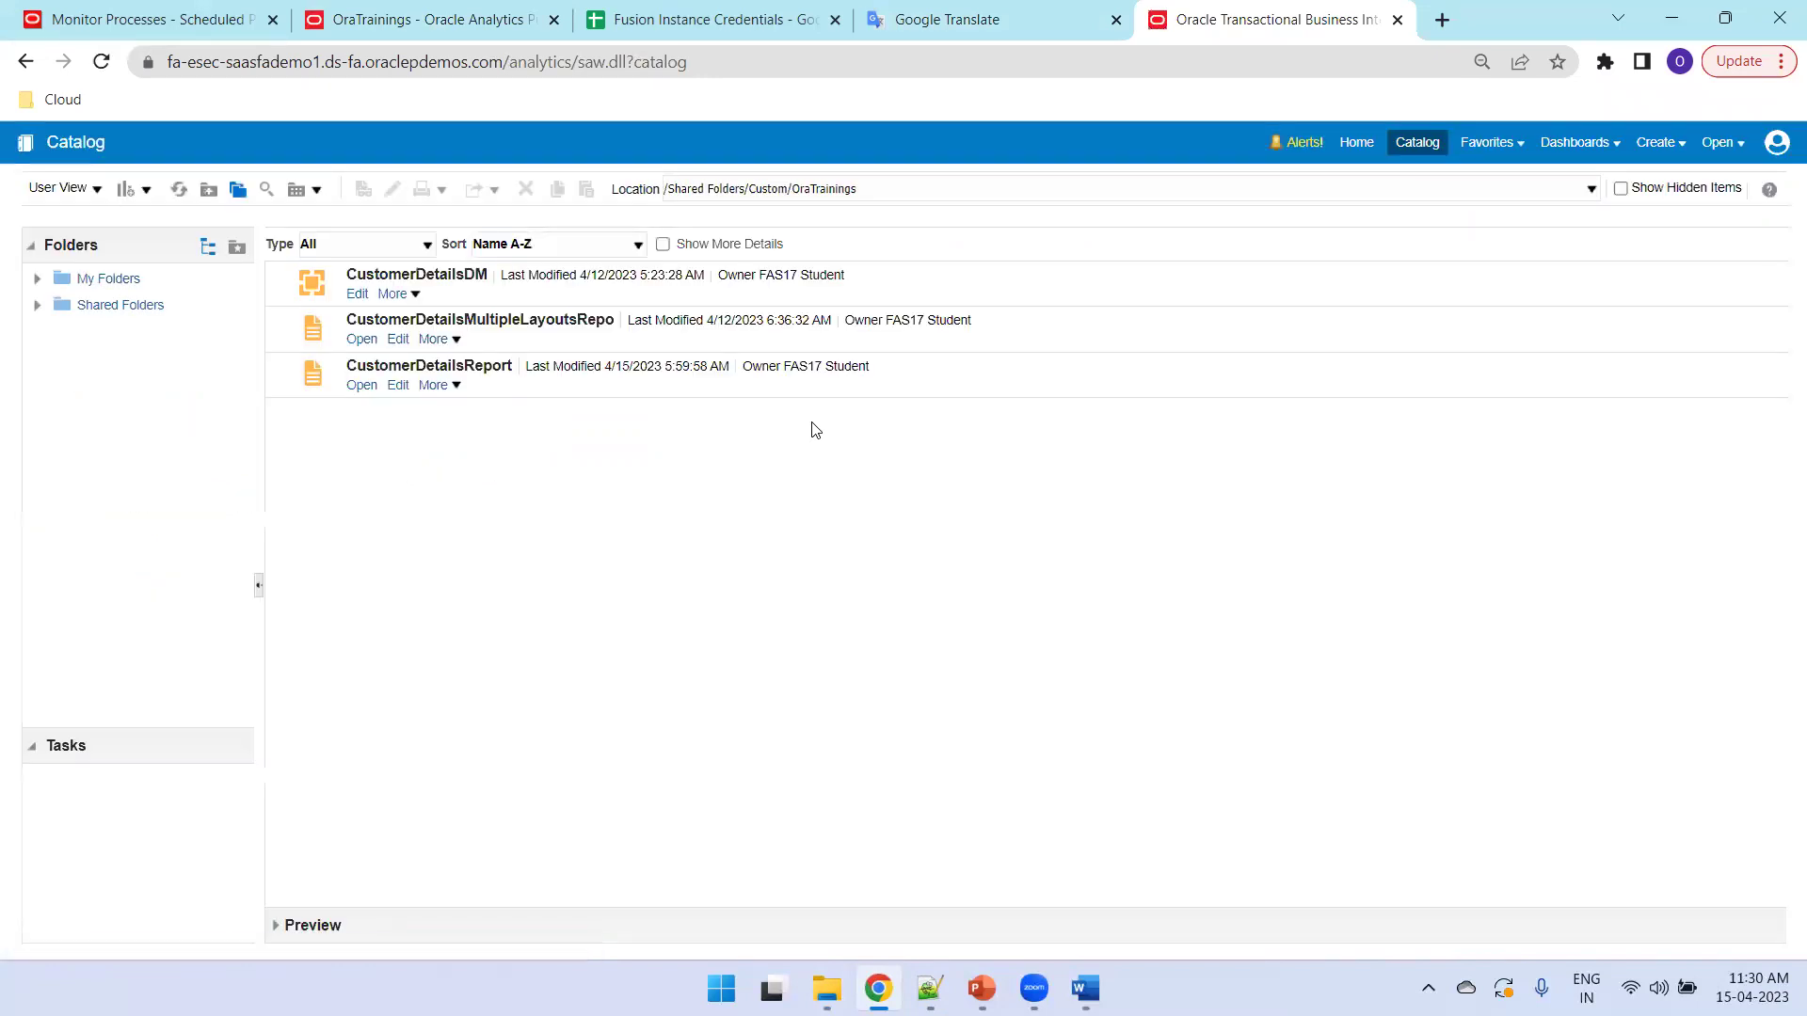
left_click(525, 392)
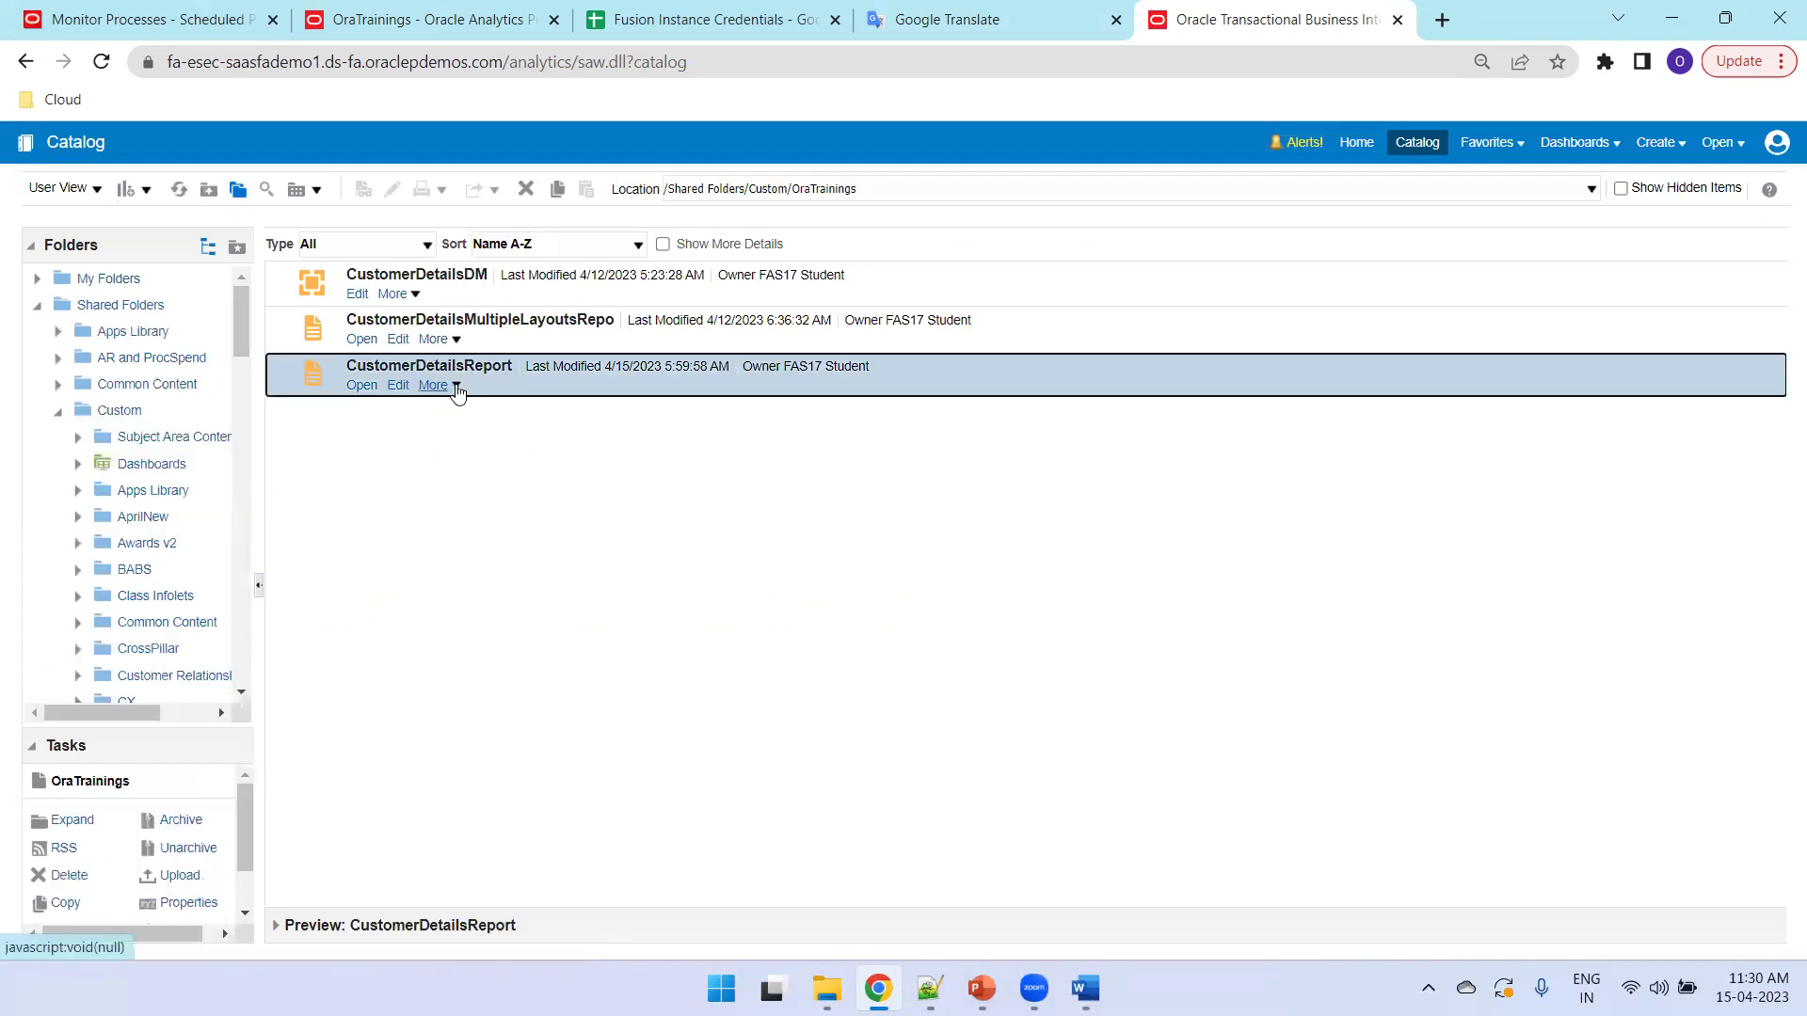
left_click(456, 387)
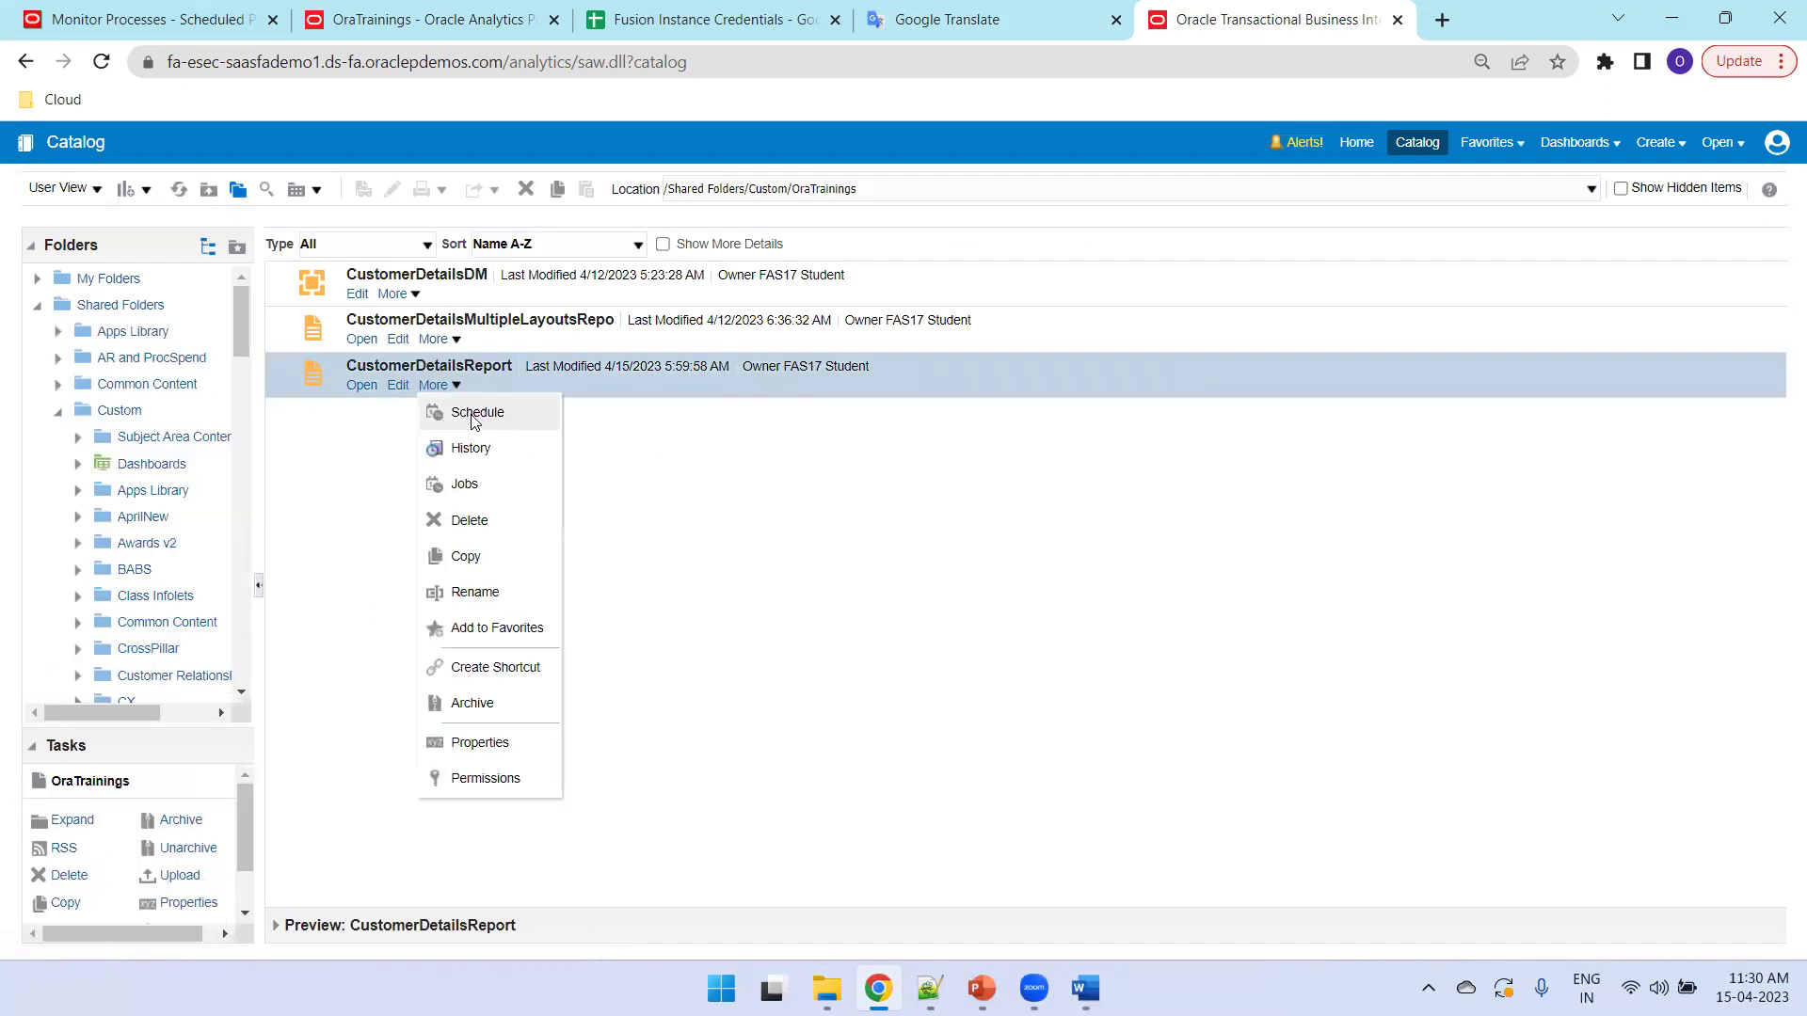
left_click(473, 414)
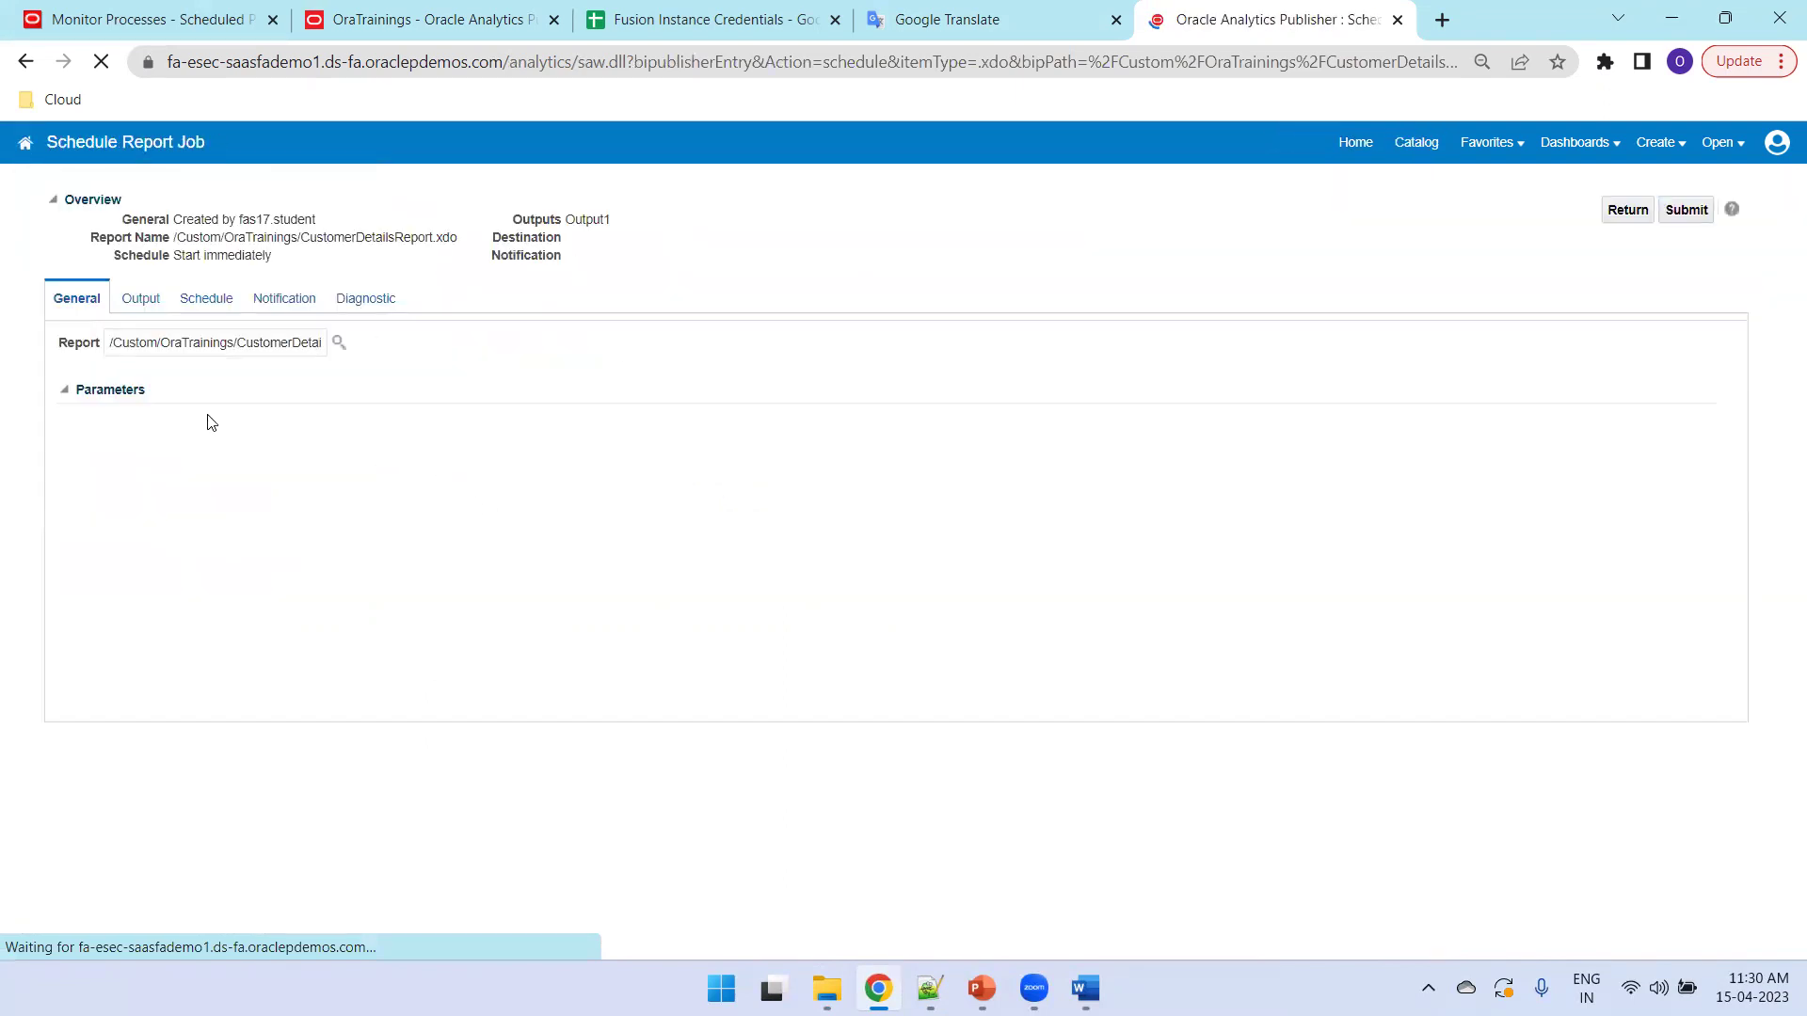
left_click(139, 301)
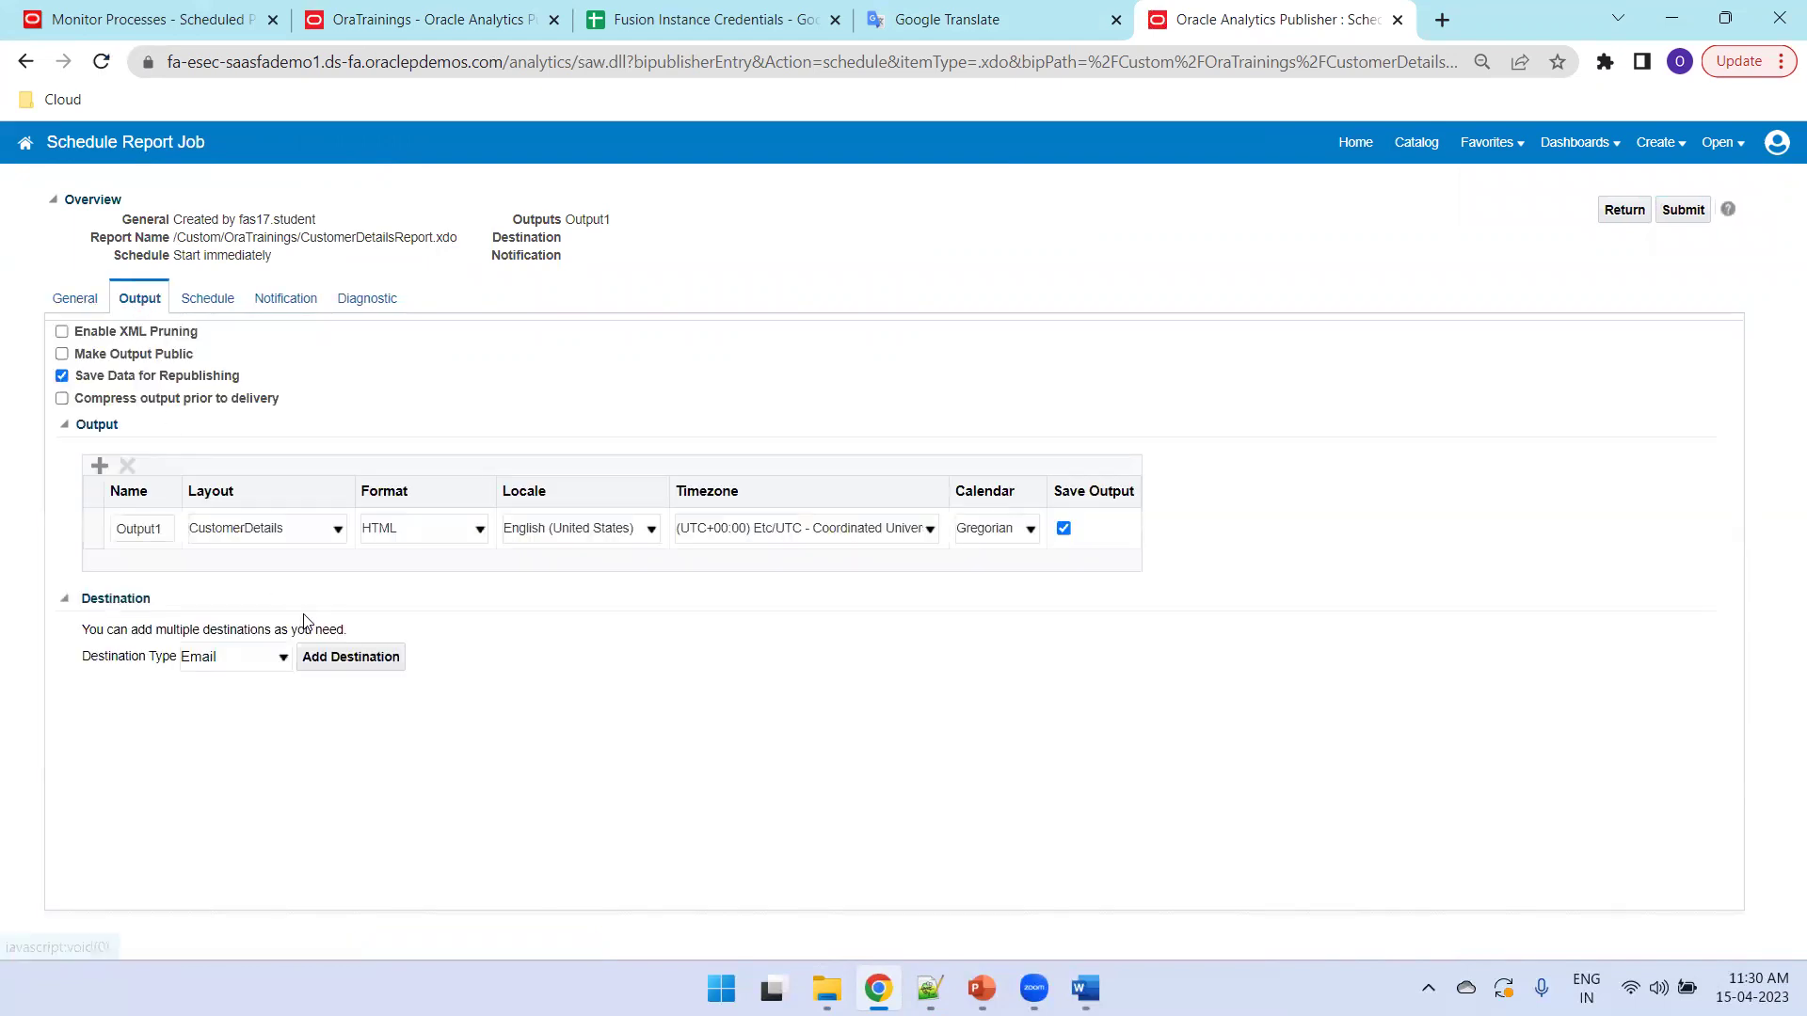
left_click(600, 525)
left_click(601, 527)
type("fr")
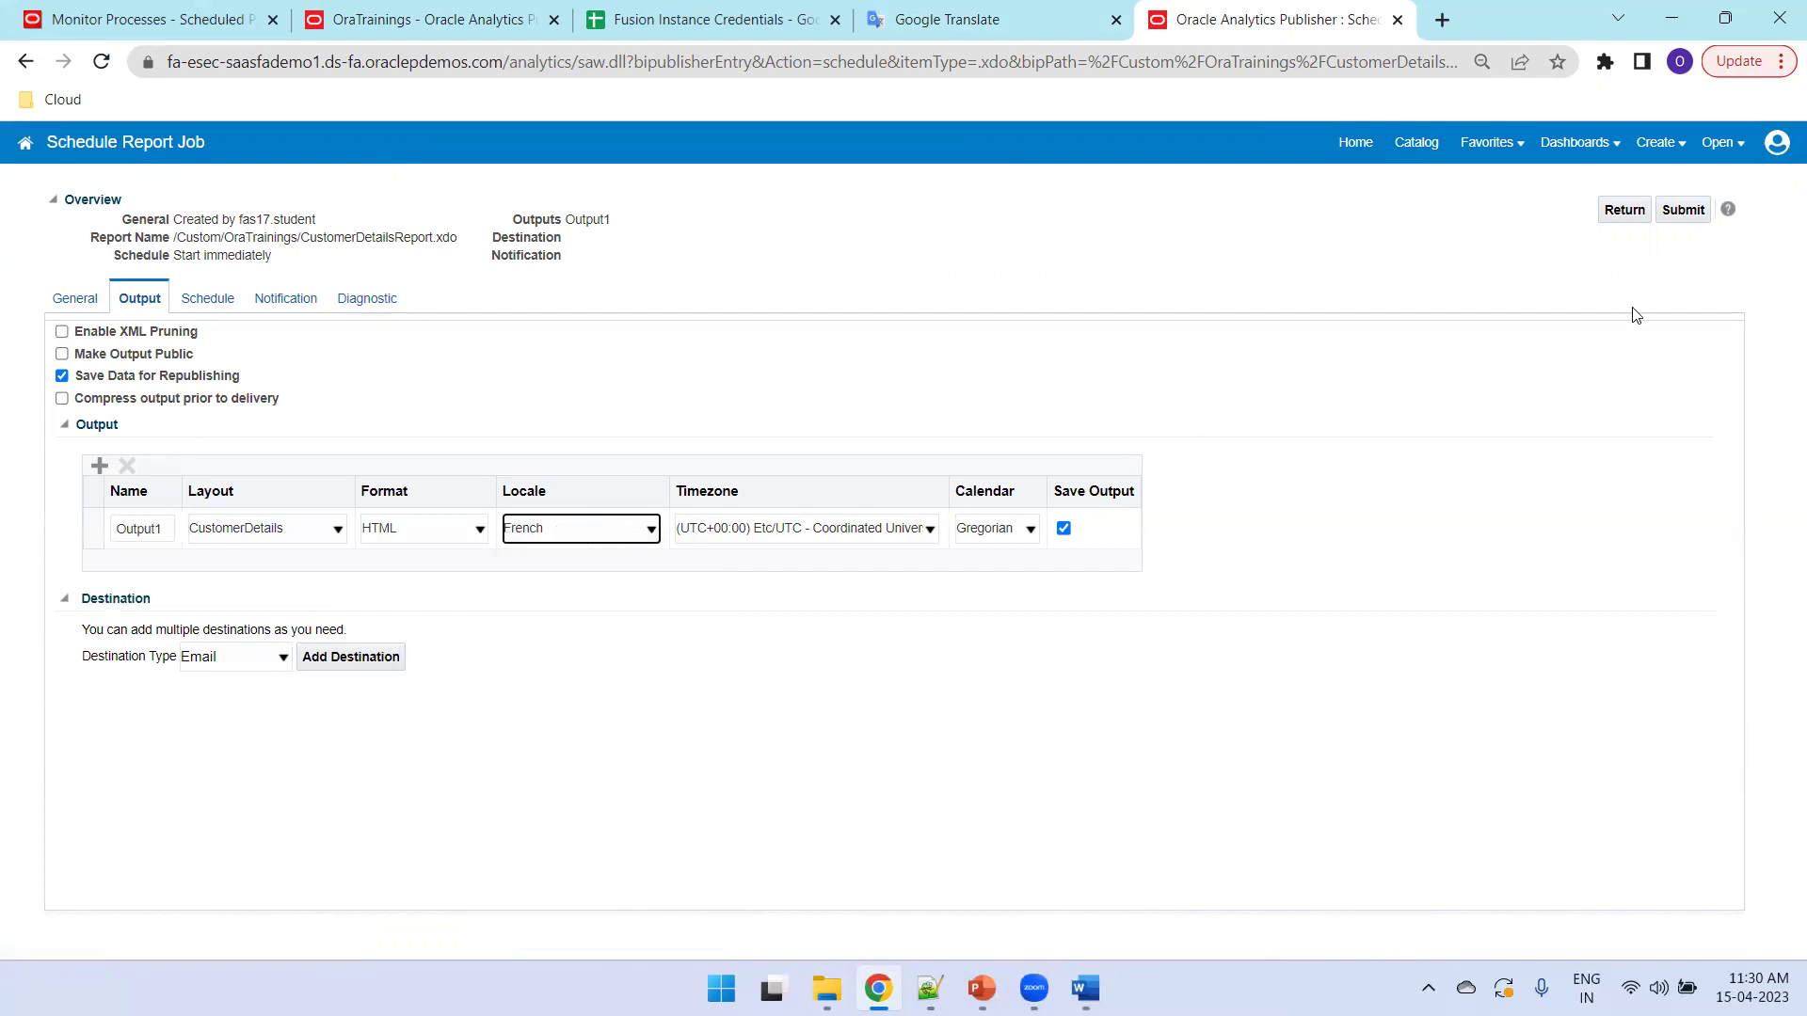
Step: Submit the job as CustomerDetailsReportFrench001 and dismiss the confirmation
left_click(1675, 215)
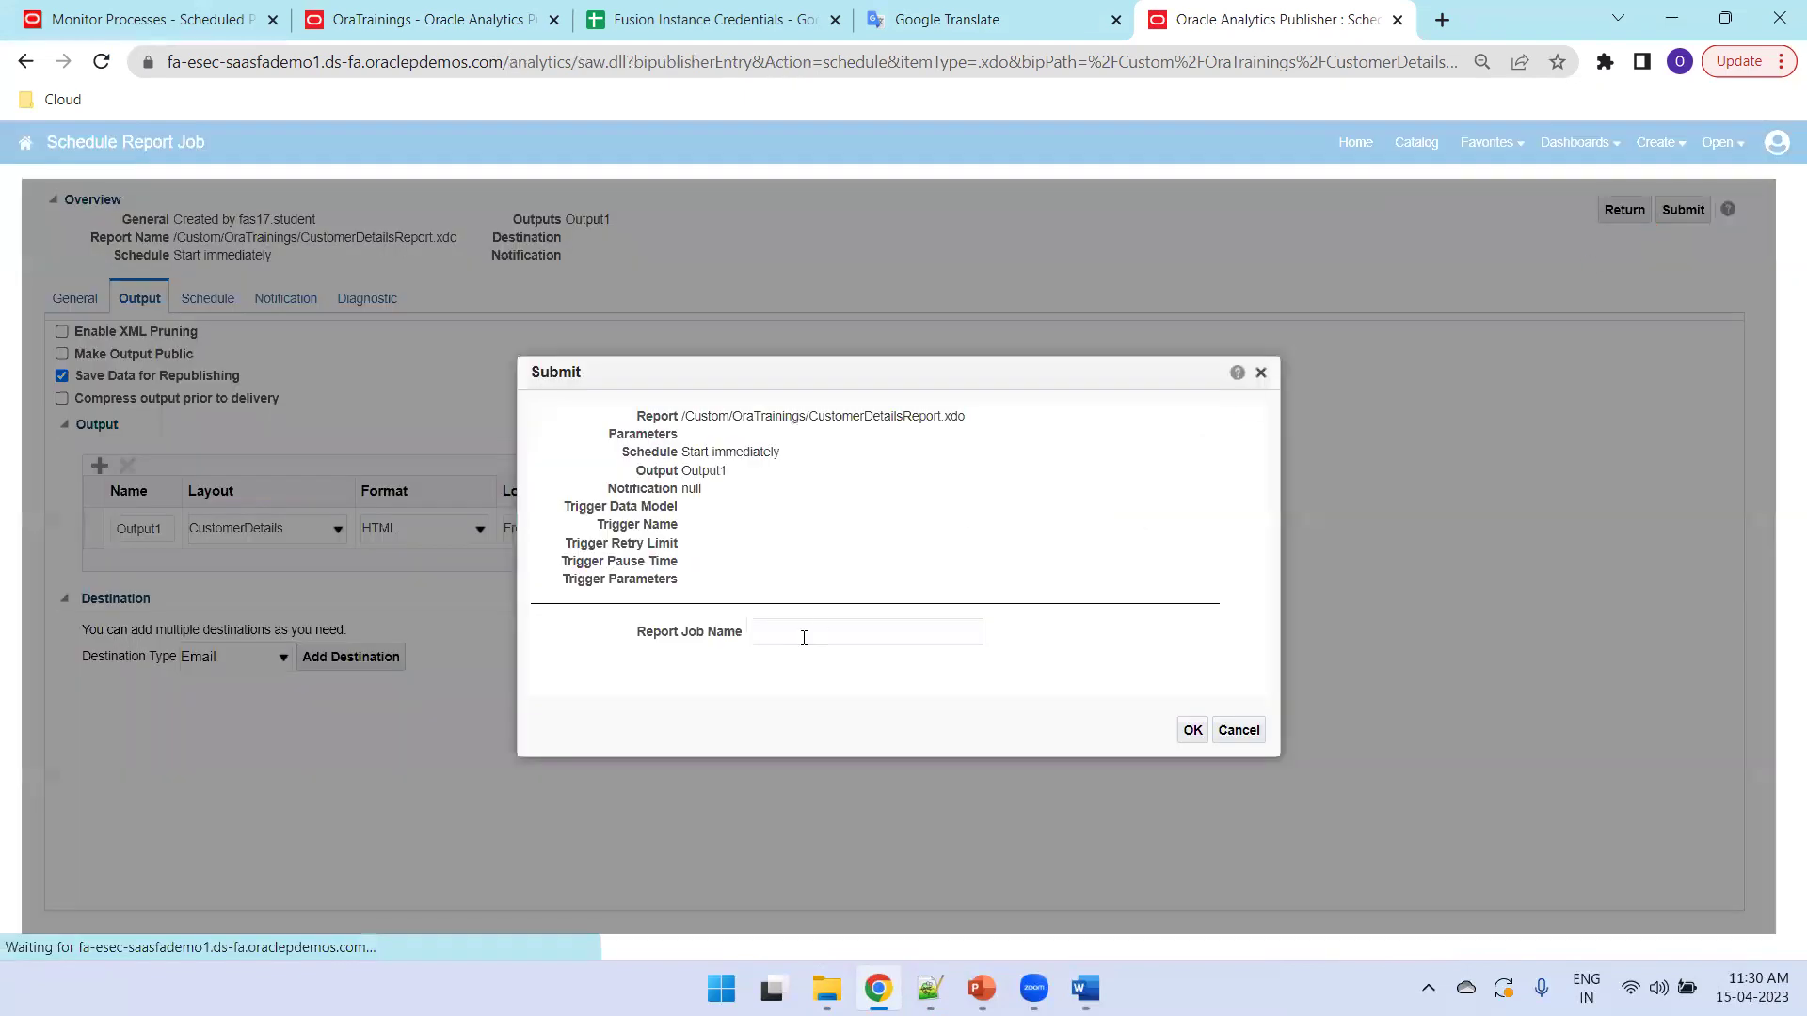
left_click(791, 634)
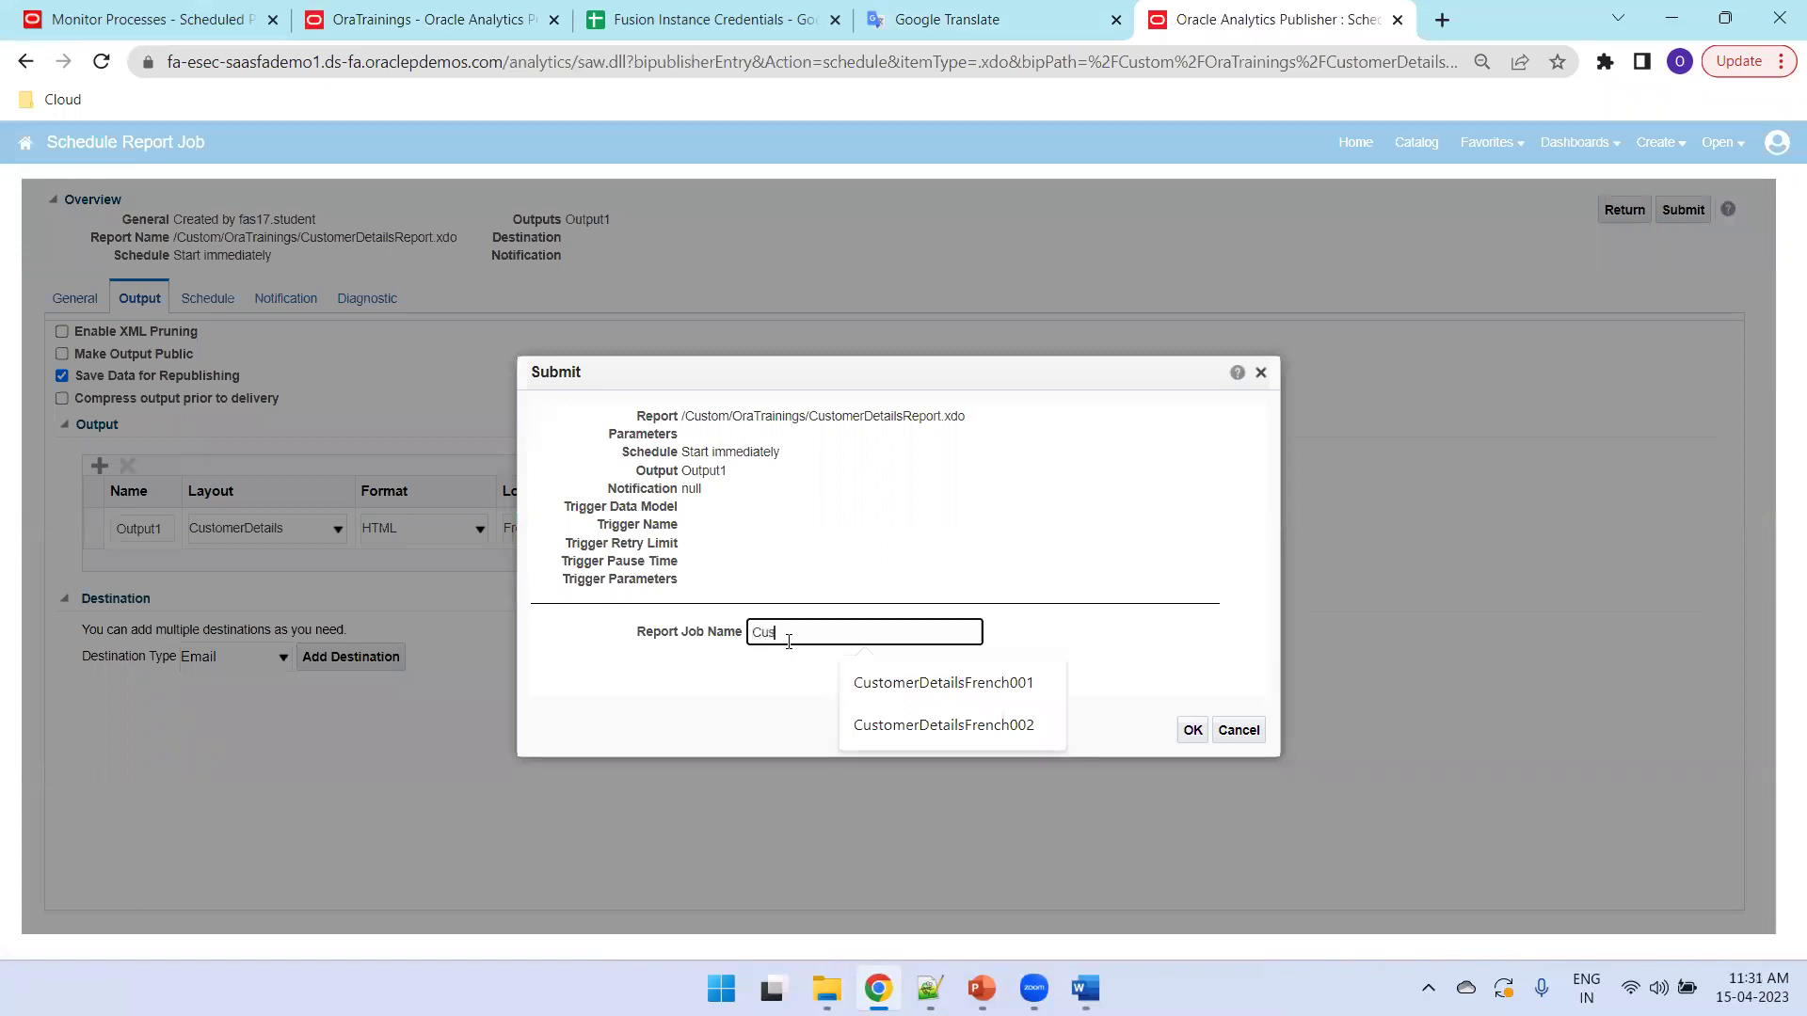
type("CustomerDetailsReportFrench001")
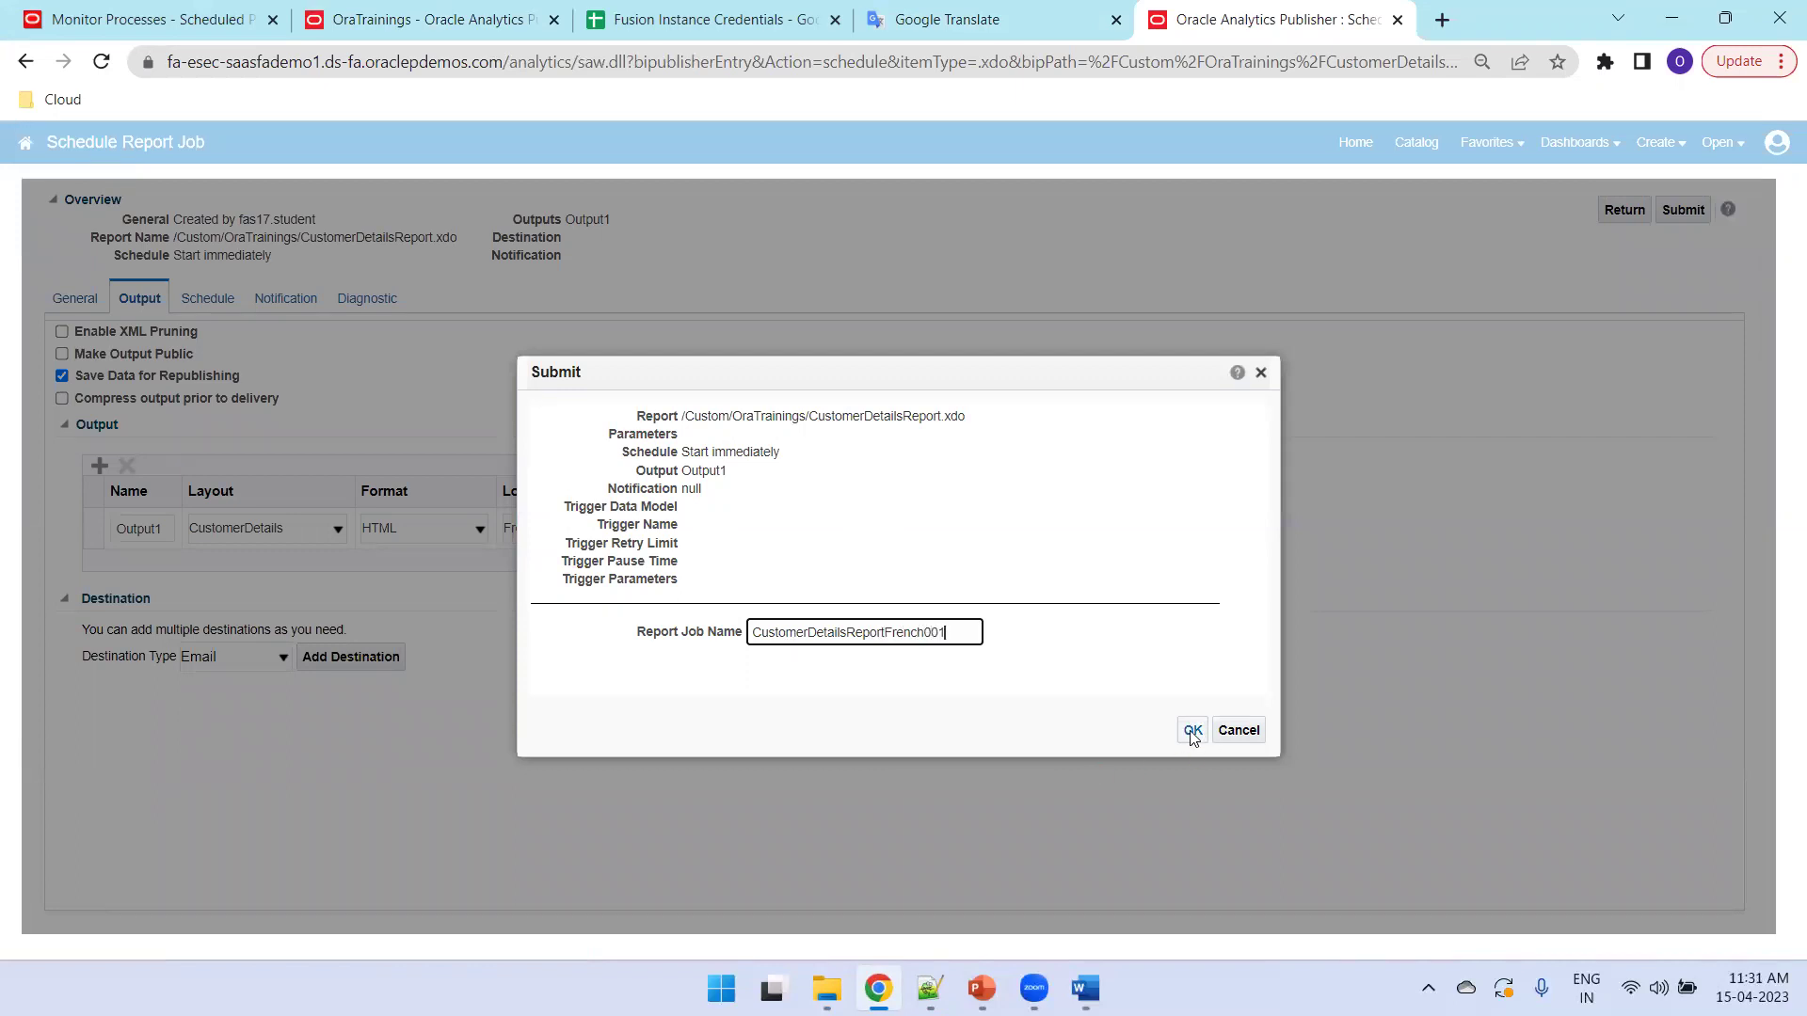
left_click(1192, 731)
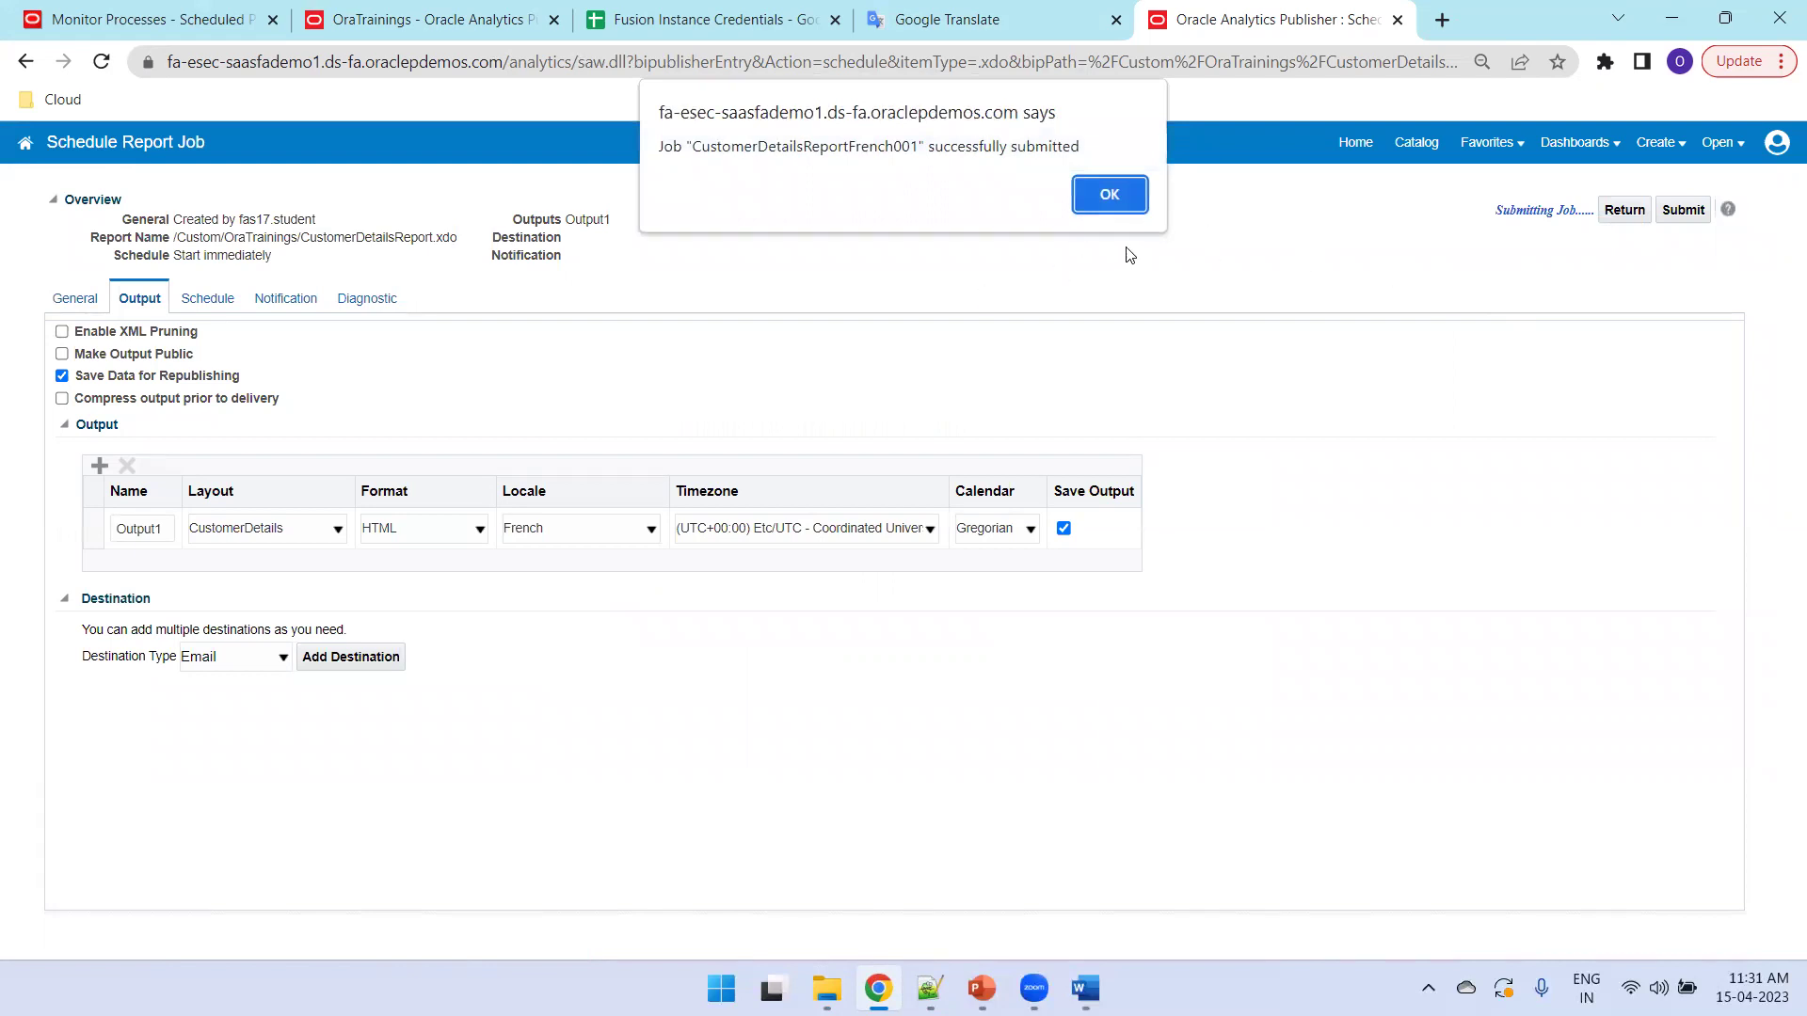
left_click(1107, 196)
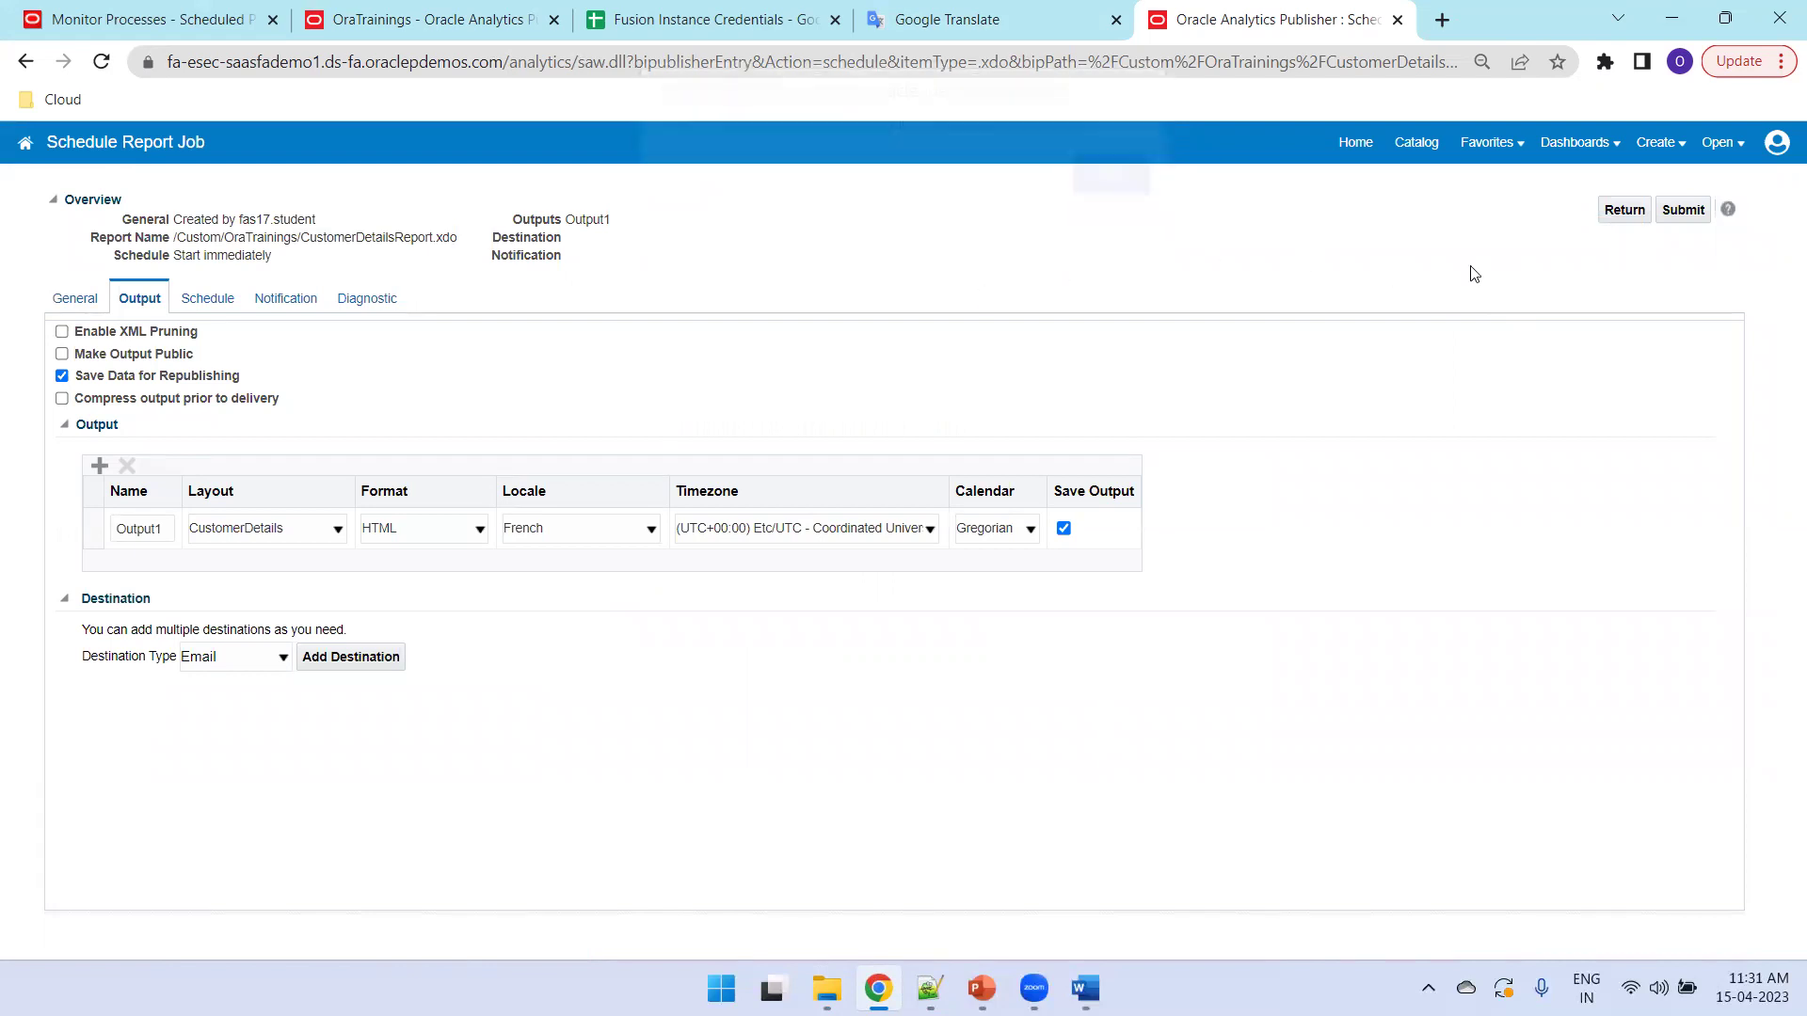
left_click(1633, 214)
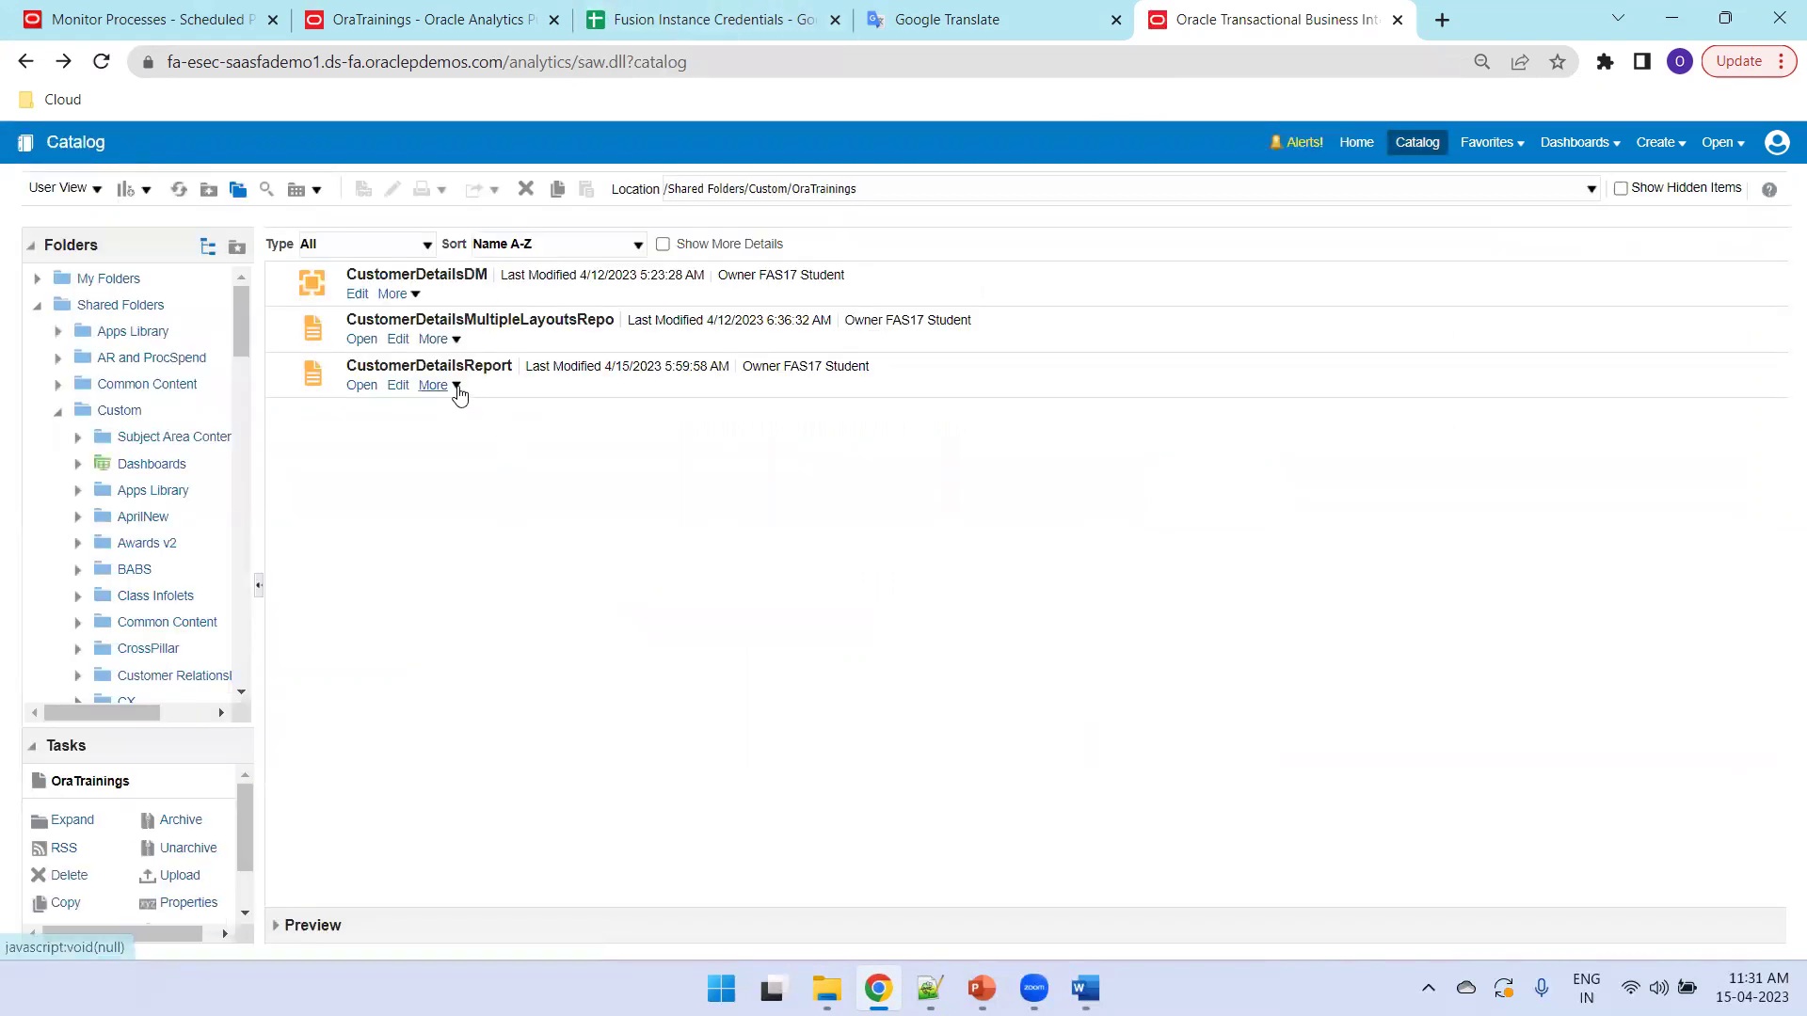
Step: Open the CustomerDetailsReportFrench001 job from CustomerDetailsReport's job history
left_click(454, 386)
left_click(501, 457)
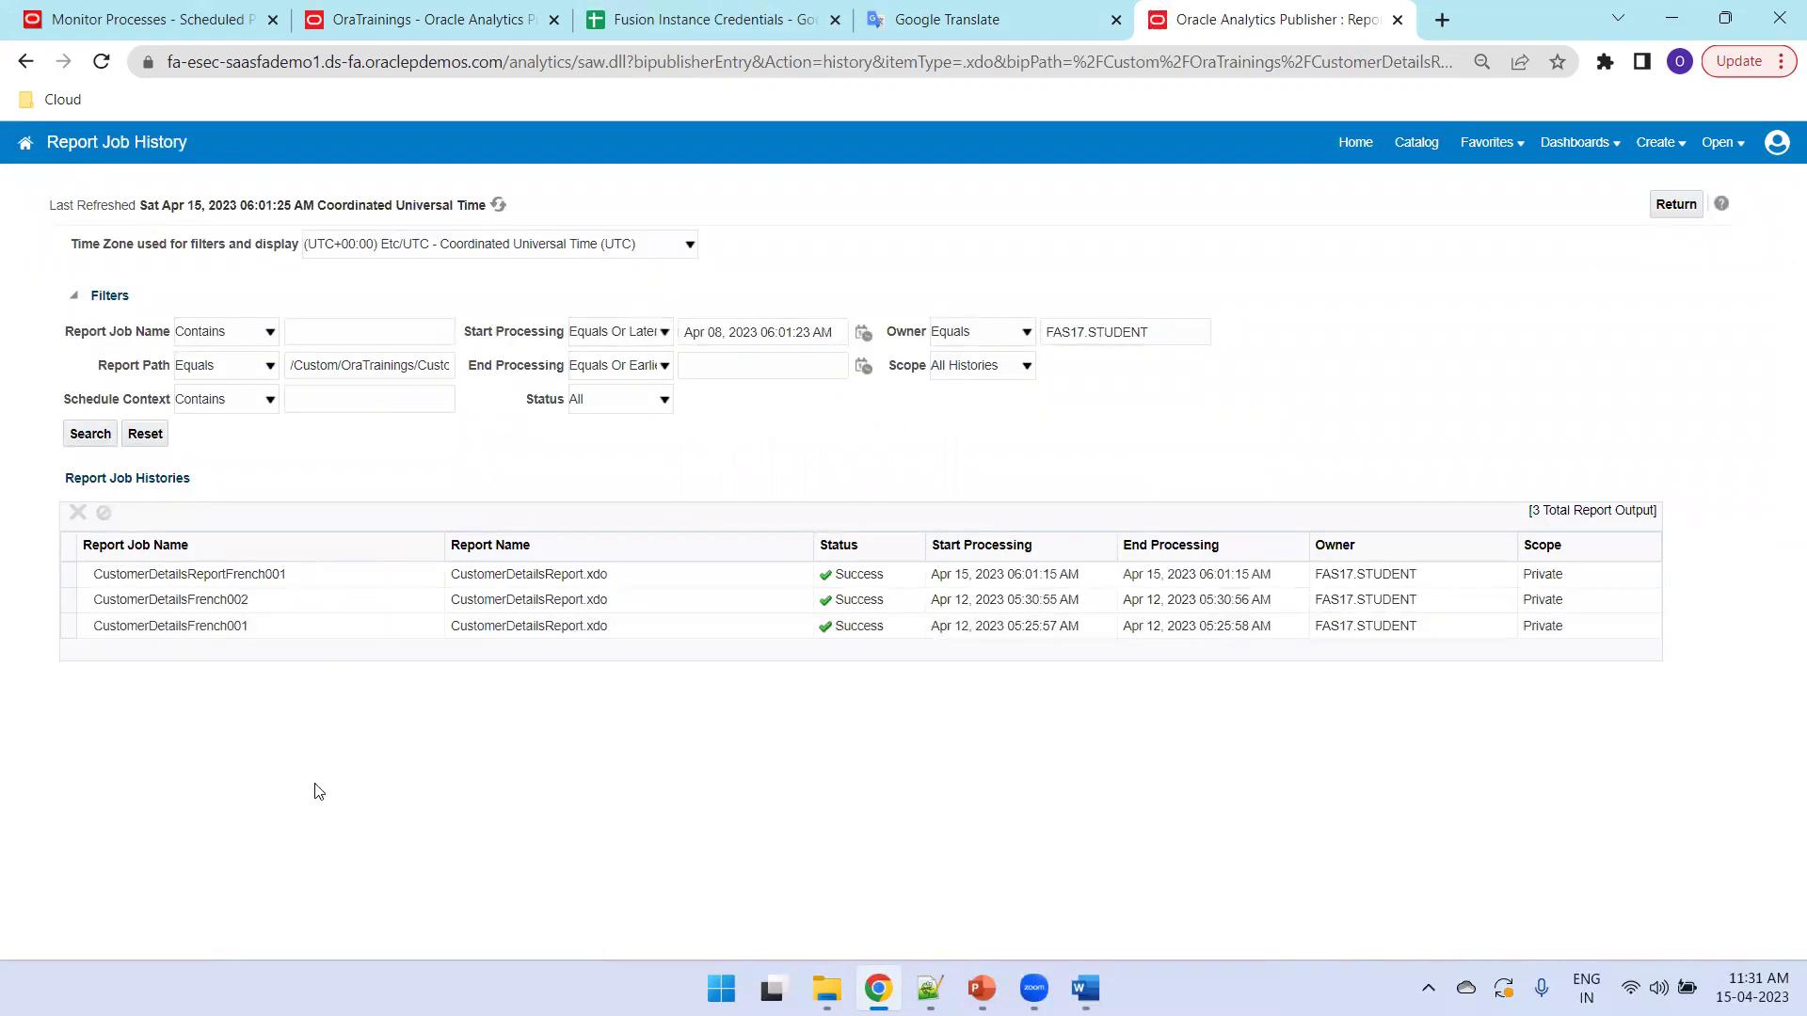
left_click(218, 578)
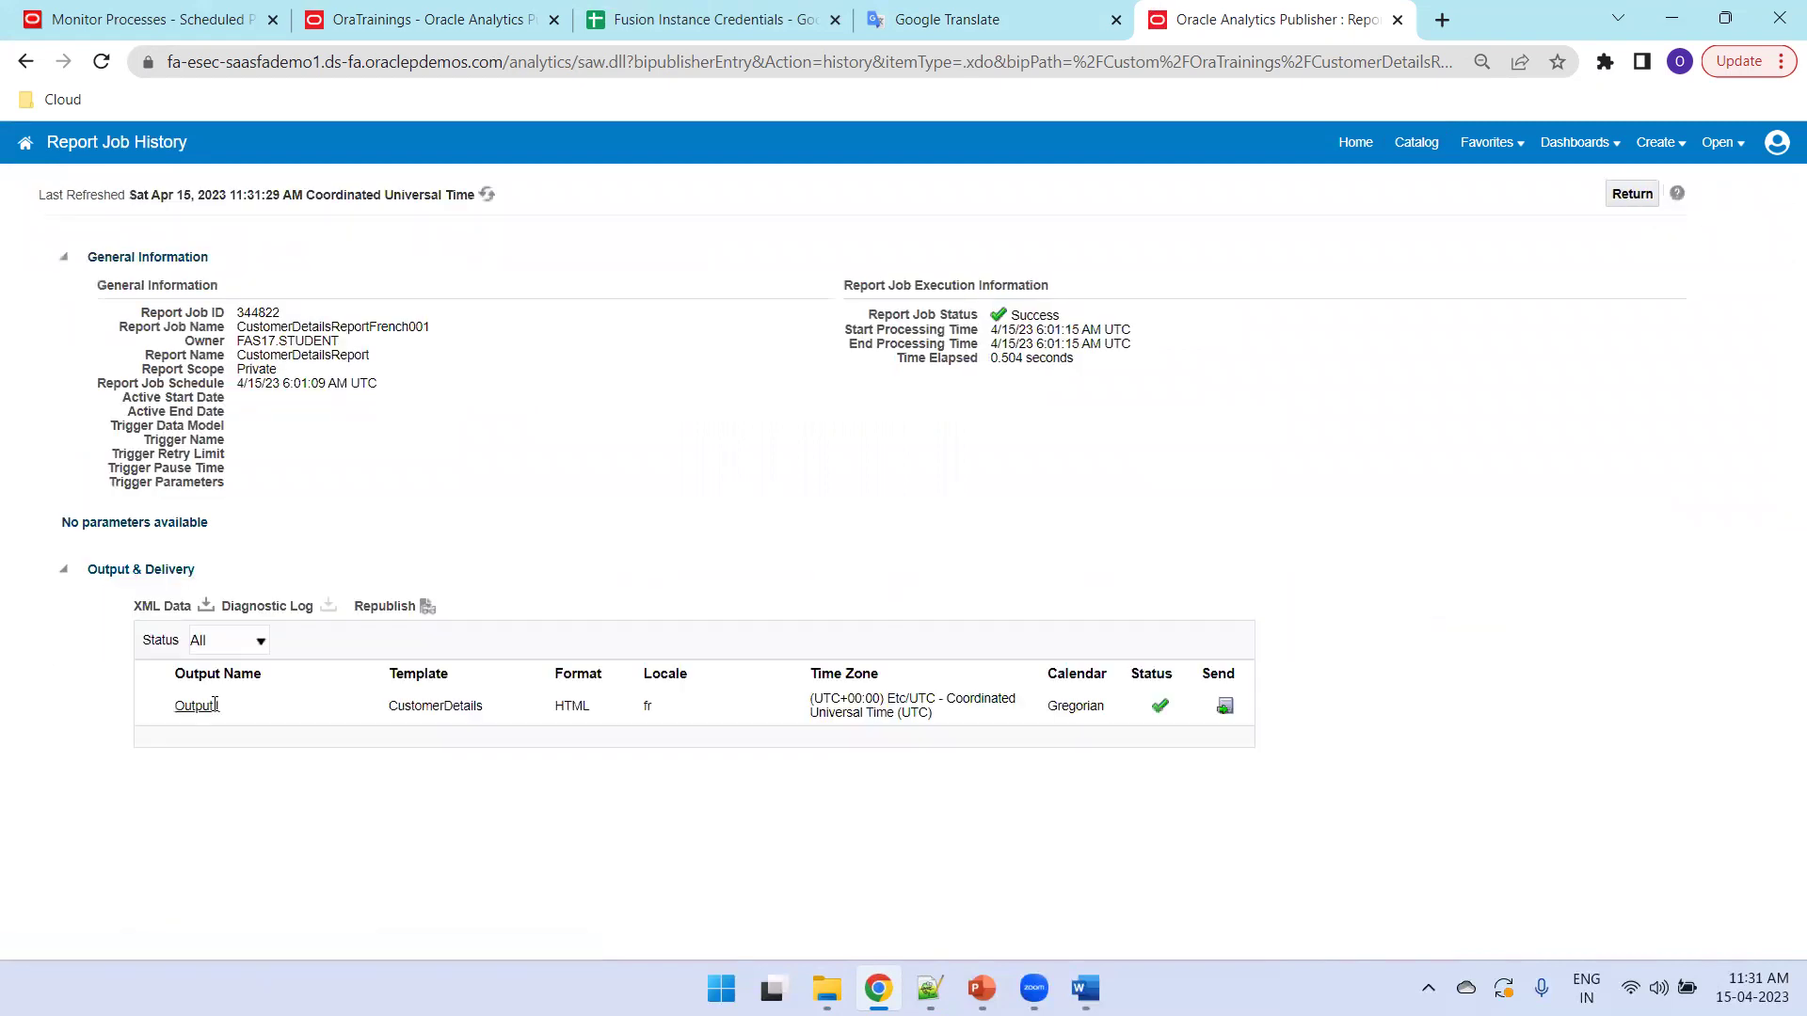
Step: Download and open the job's HTML output to confirm its French column headers
left_click(196, 706)
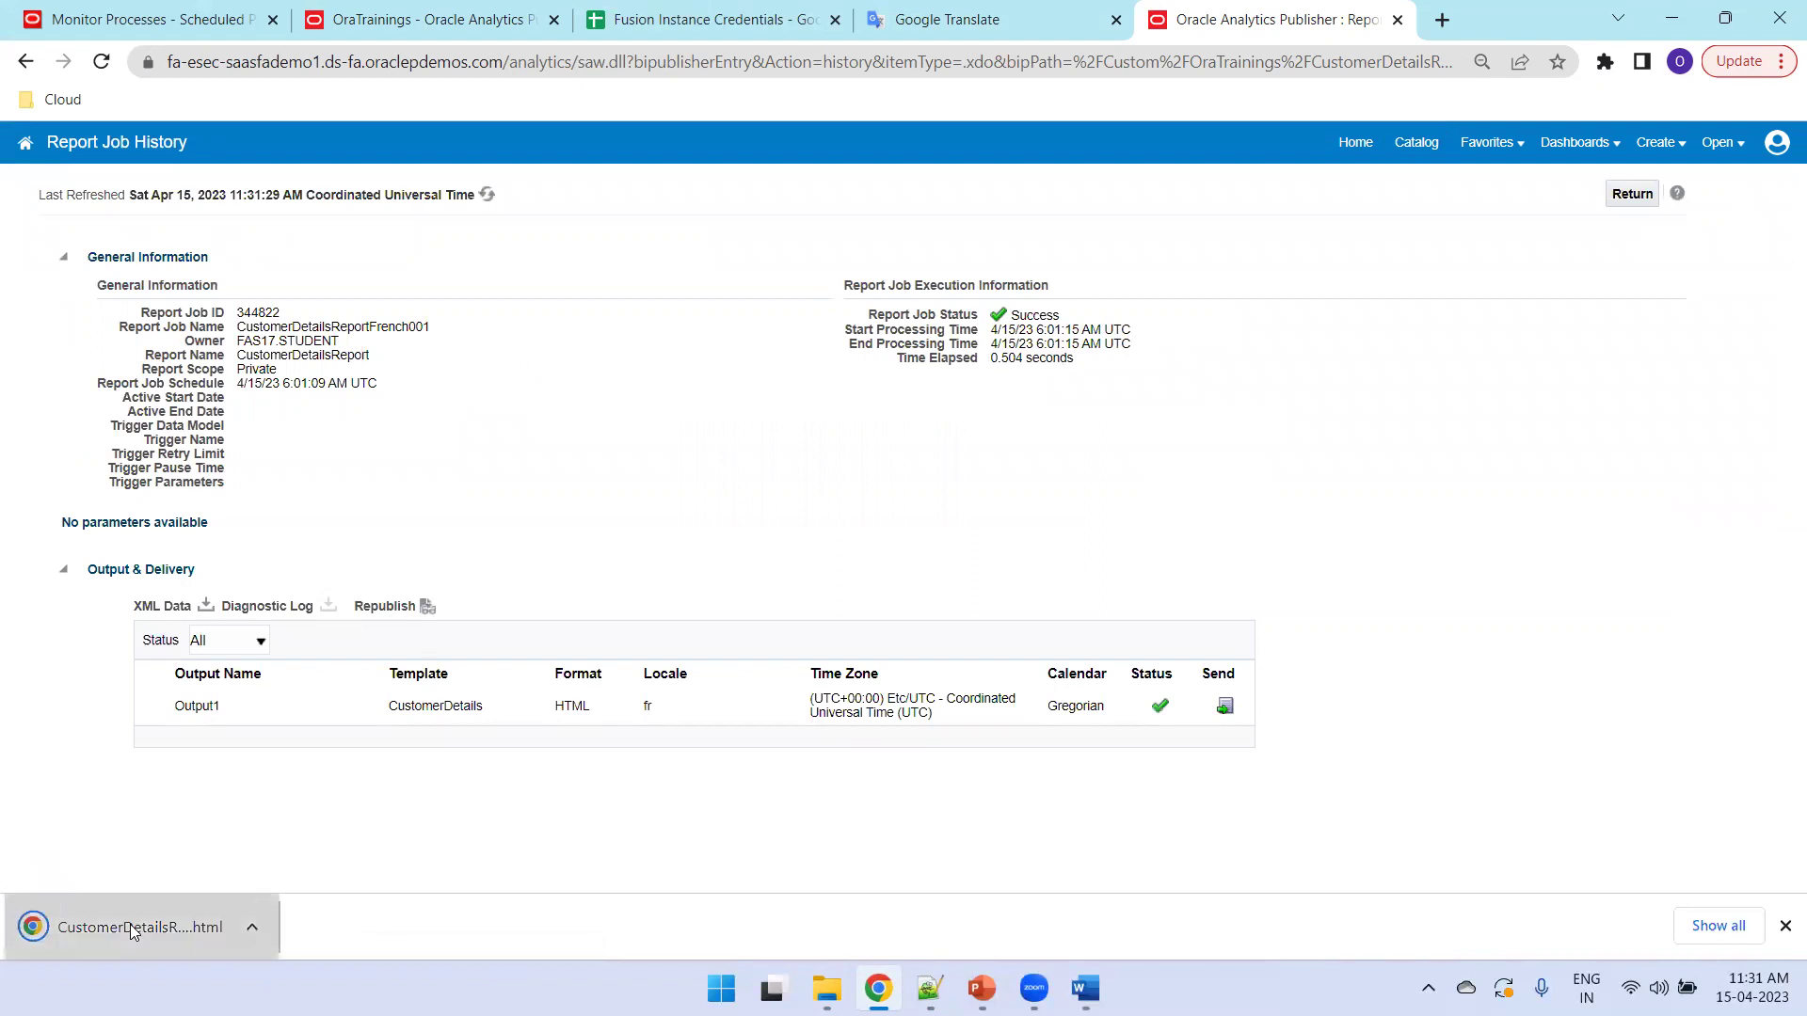
left_click(137, 934)
left_click_drag(651, 226, 2, 193)
left_click(354, 322)
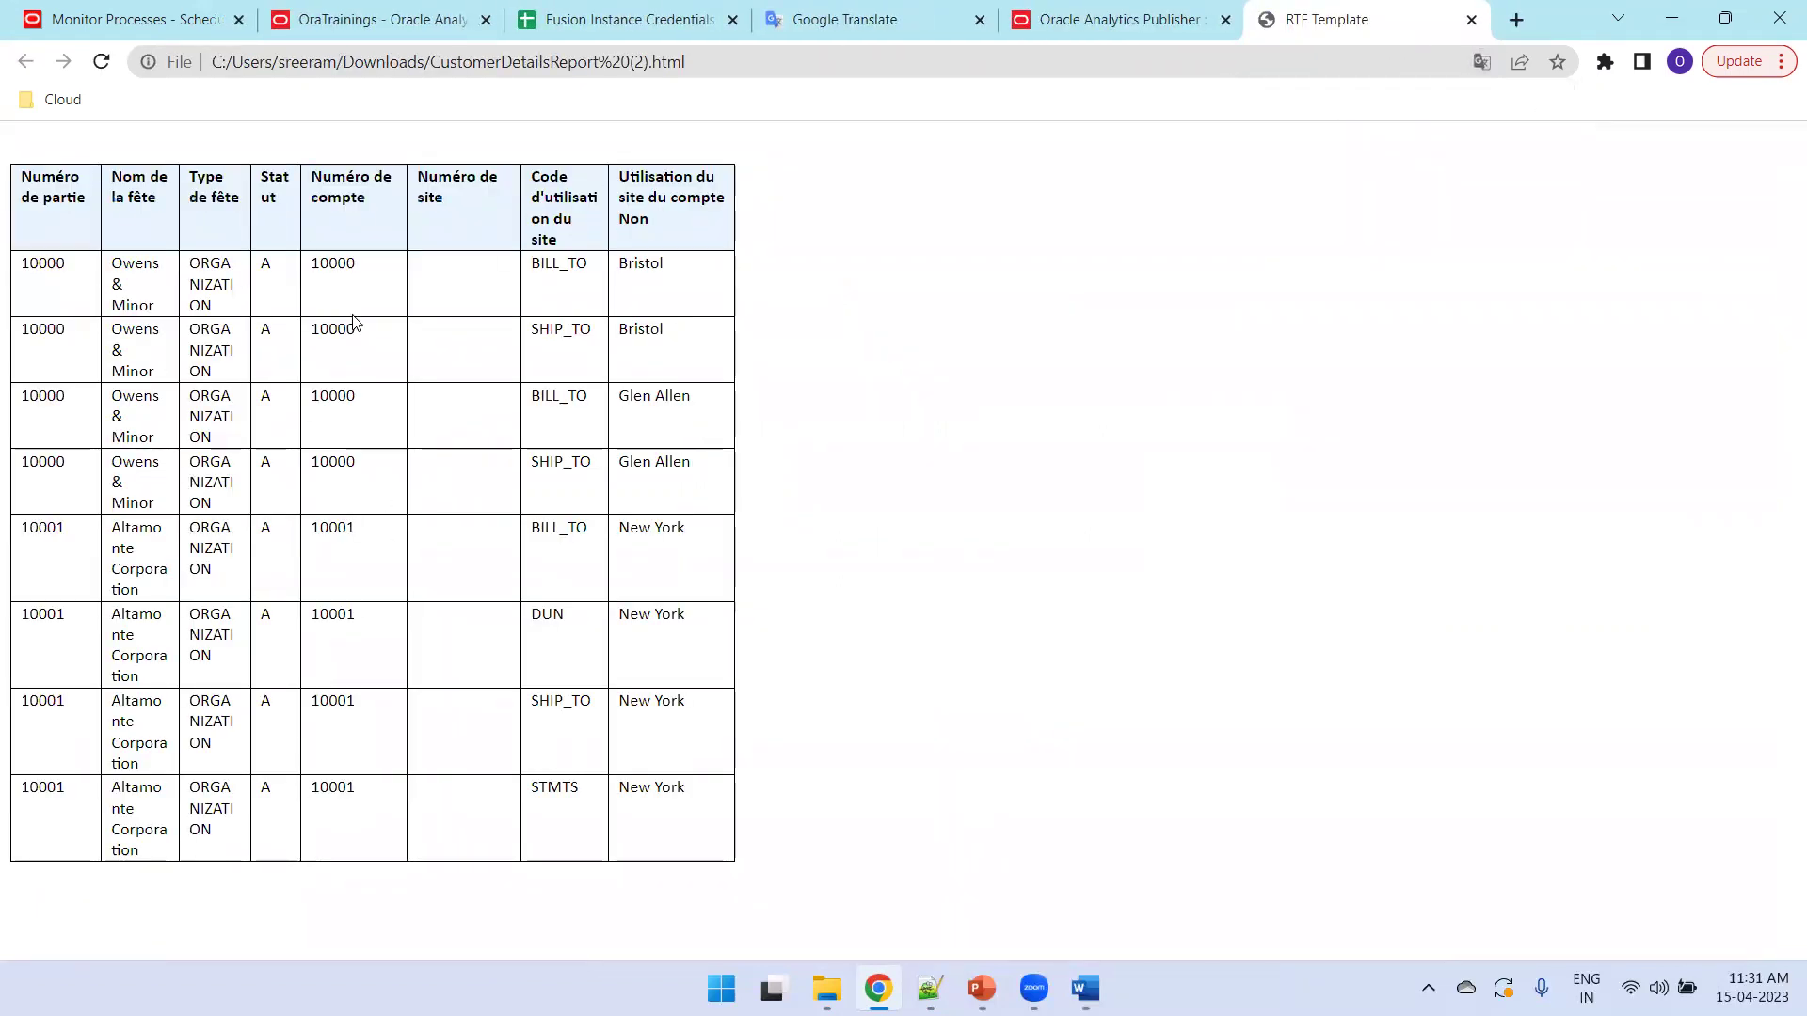
left_click(1148, 24)
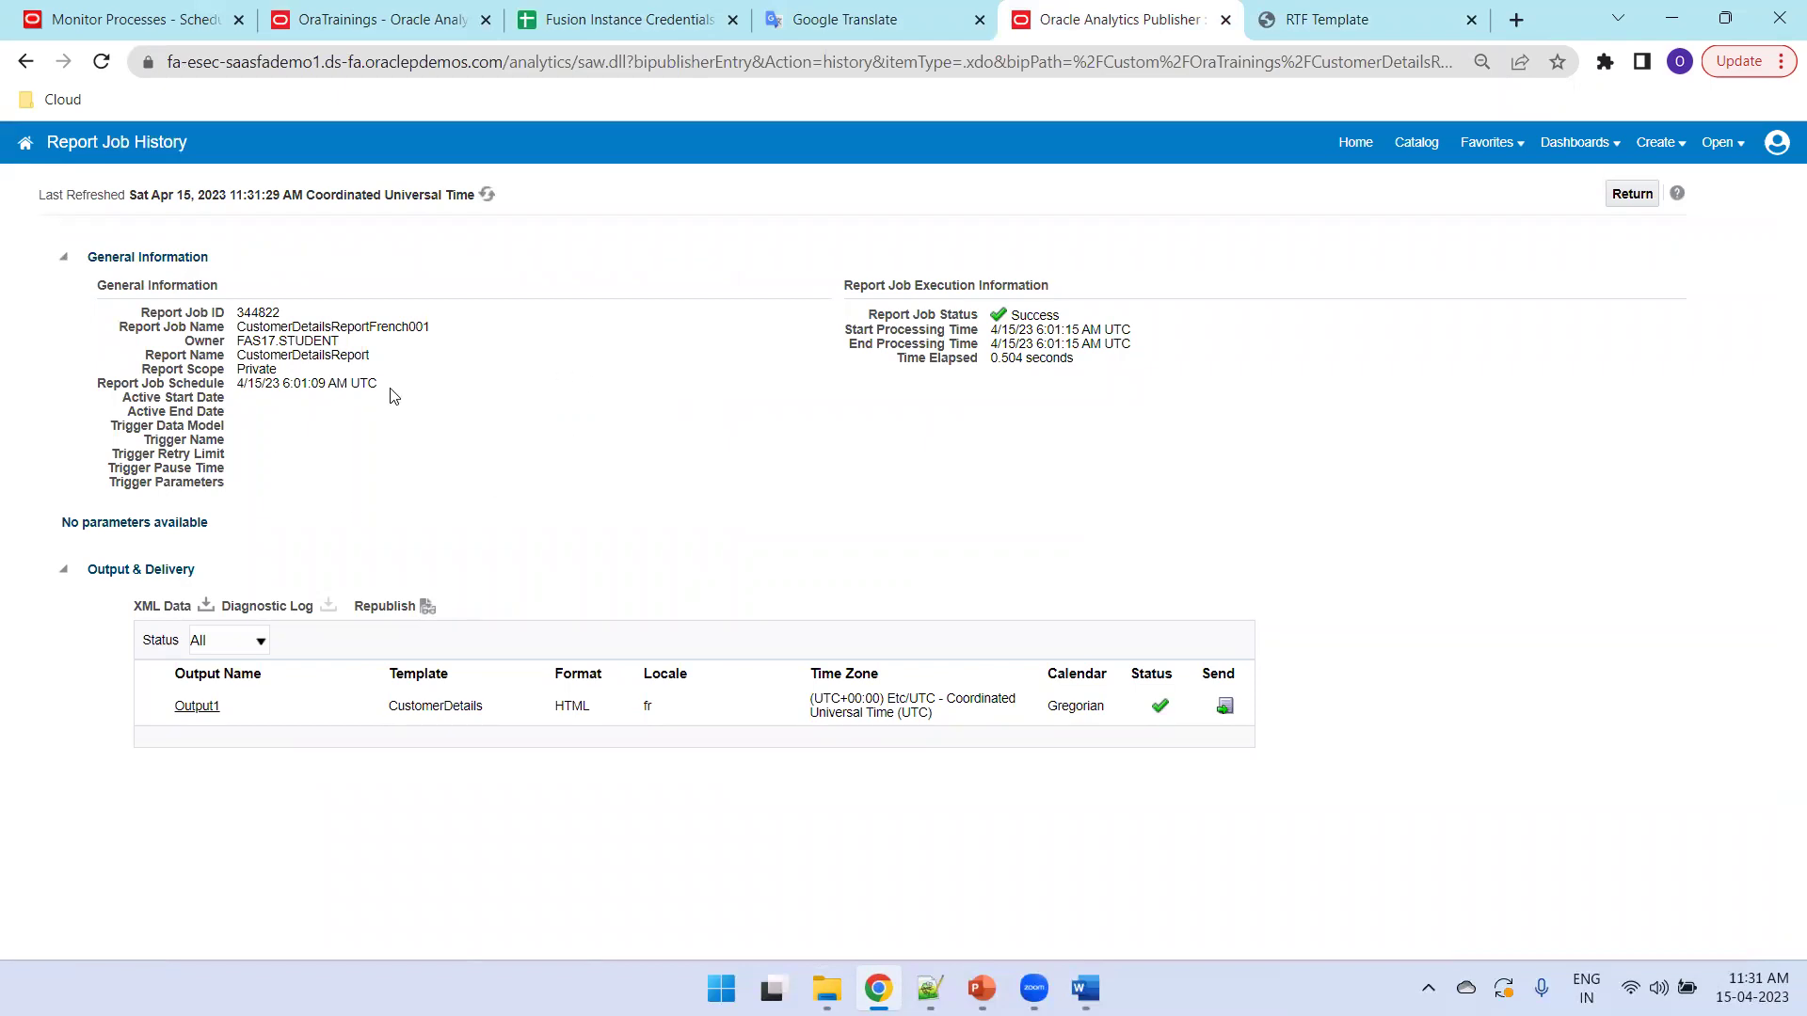
left_click(827, 985)
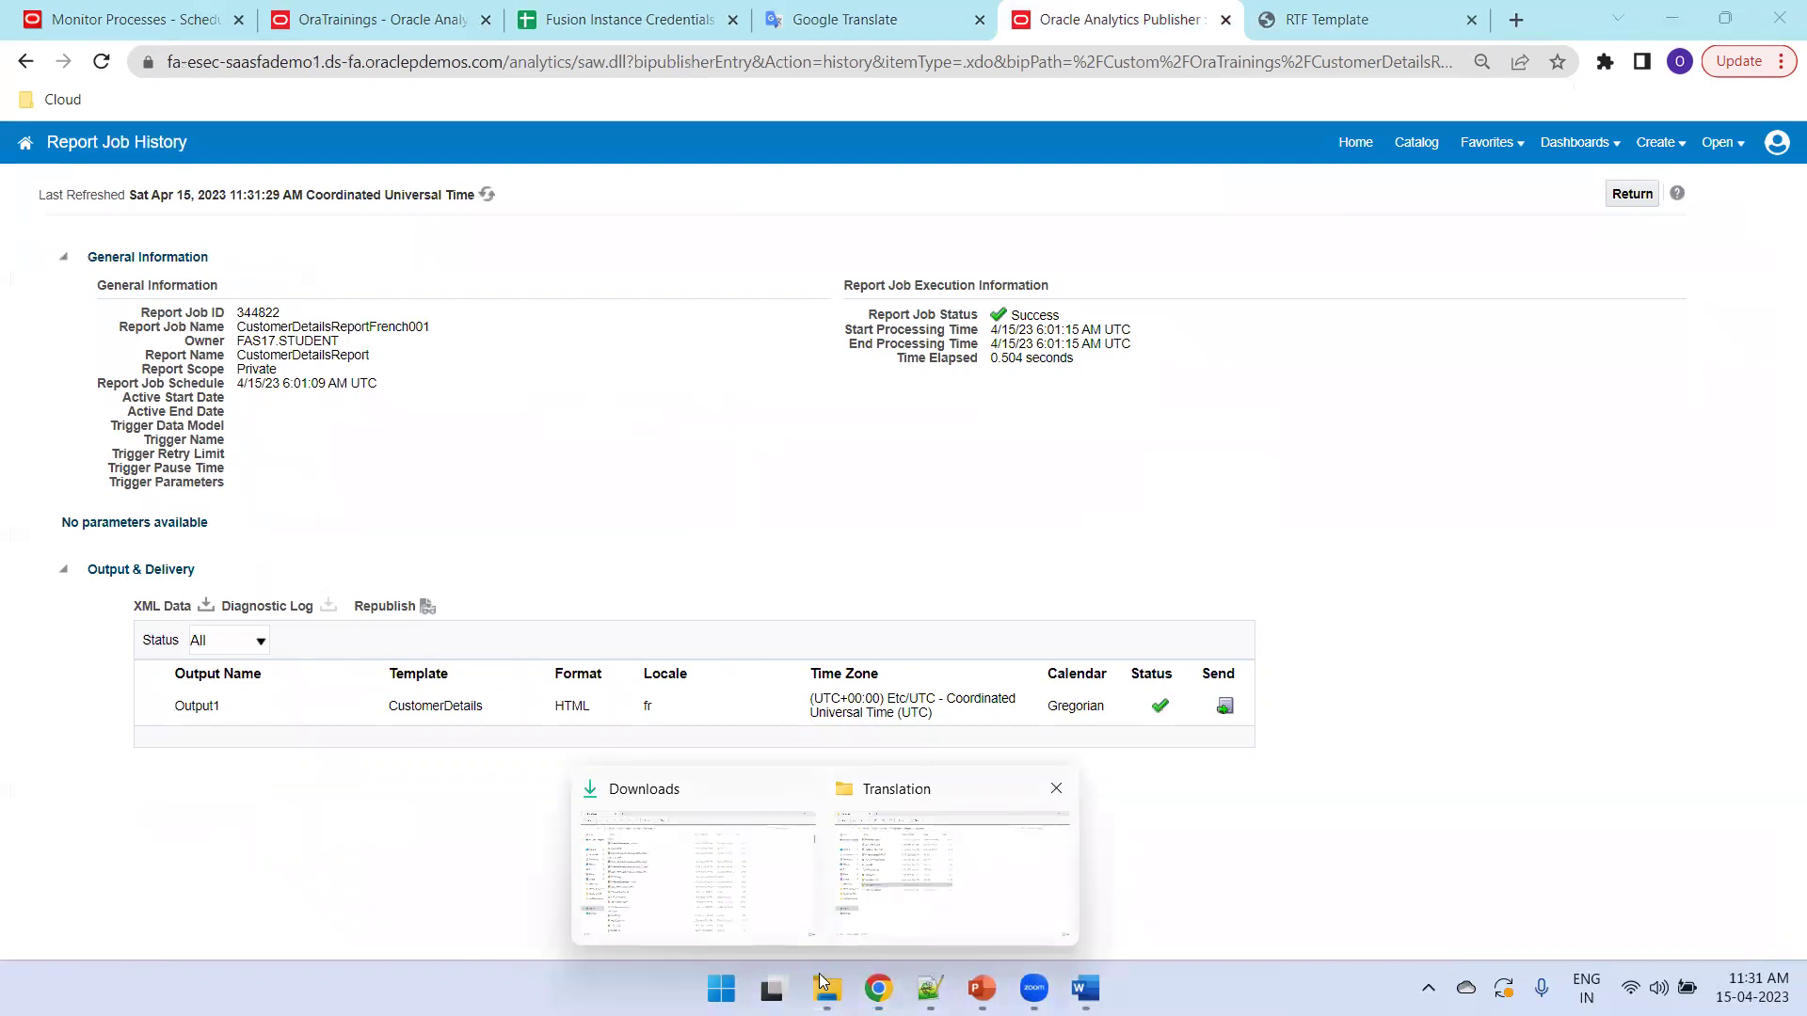
Step: Open CustomerDetails_fr.rtf from the Translation folder in Word, then return to the browser
left_click(951, 870)
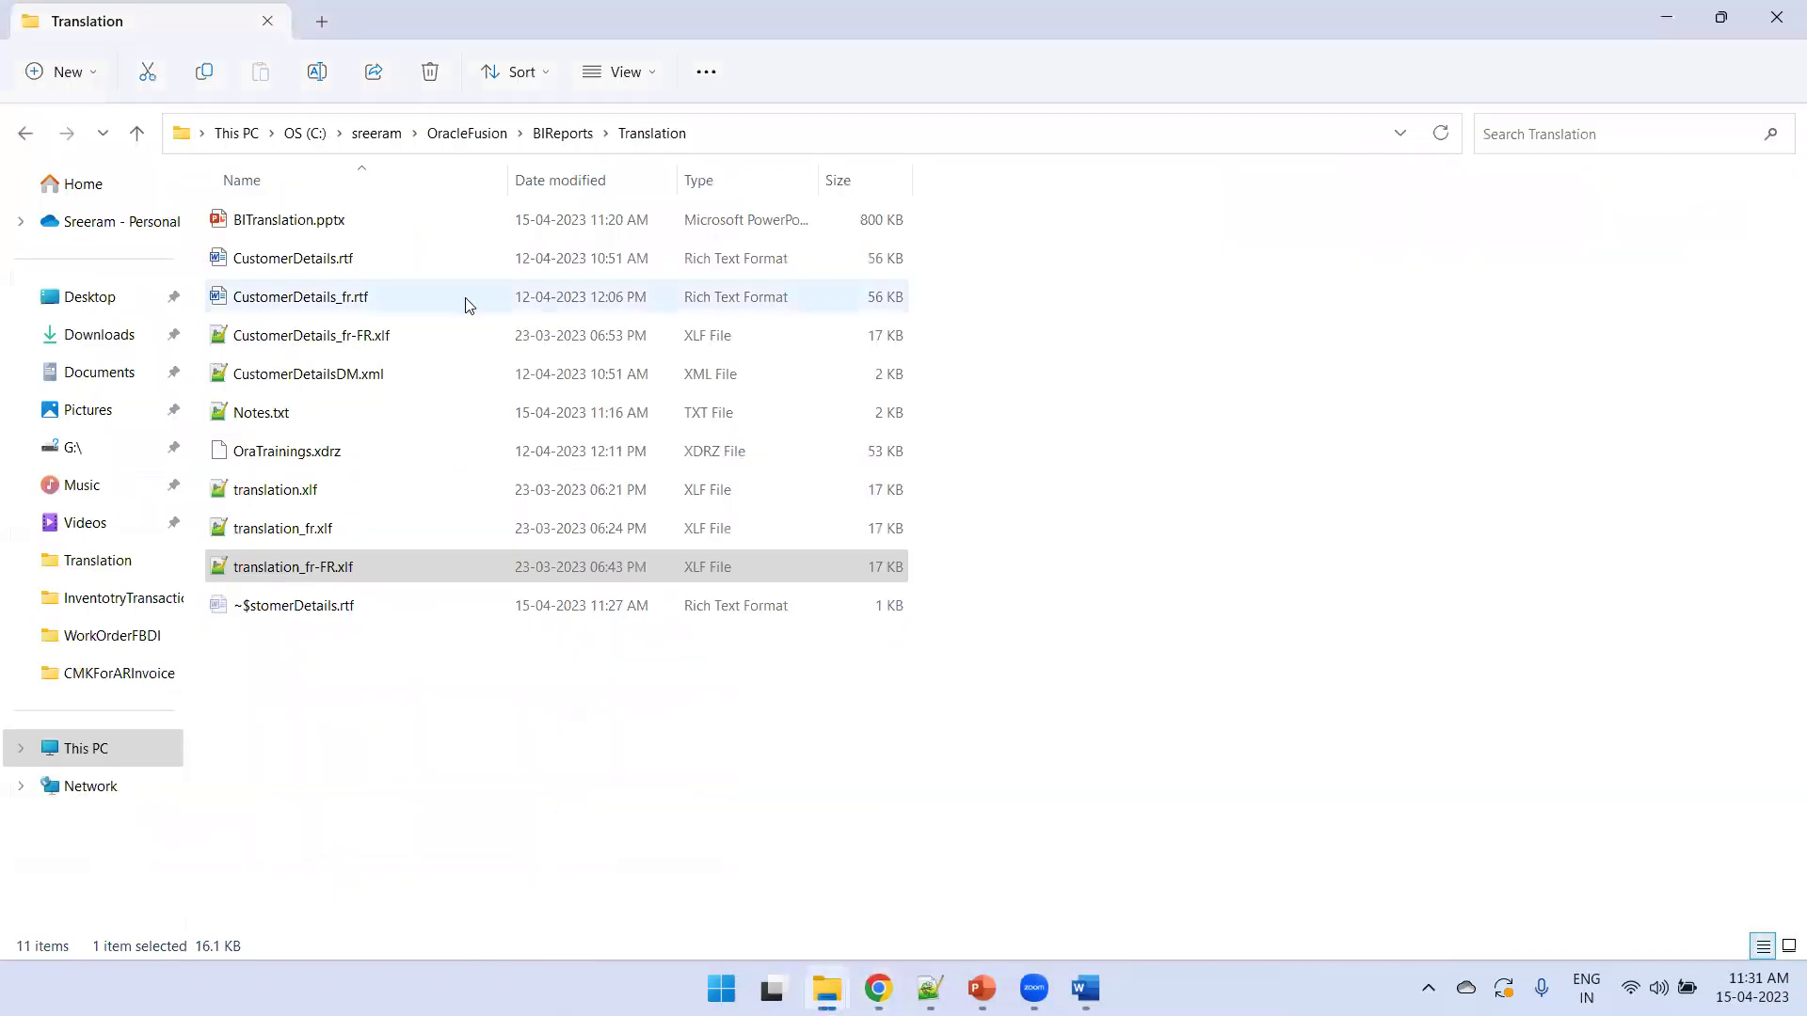
double_click(379, 297)
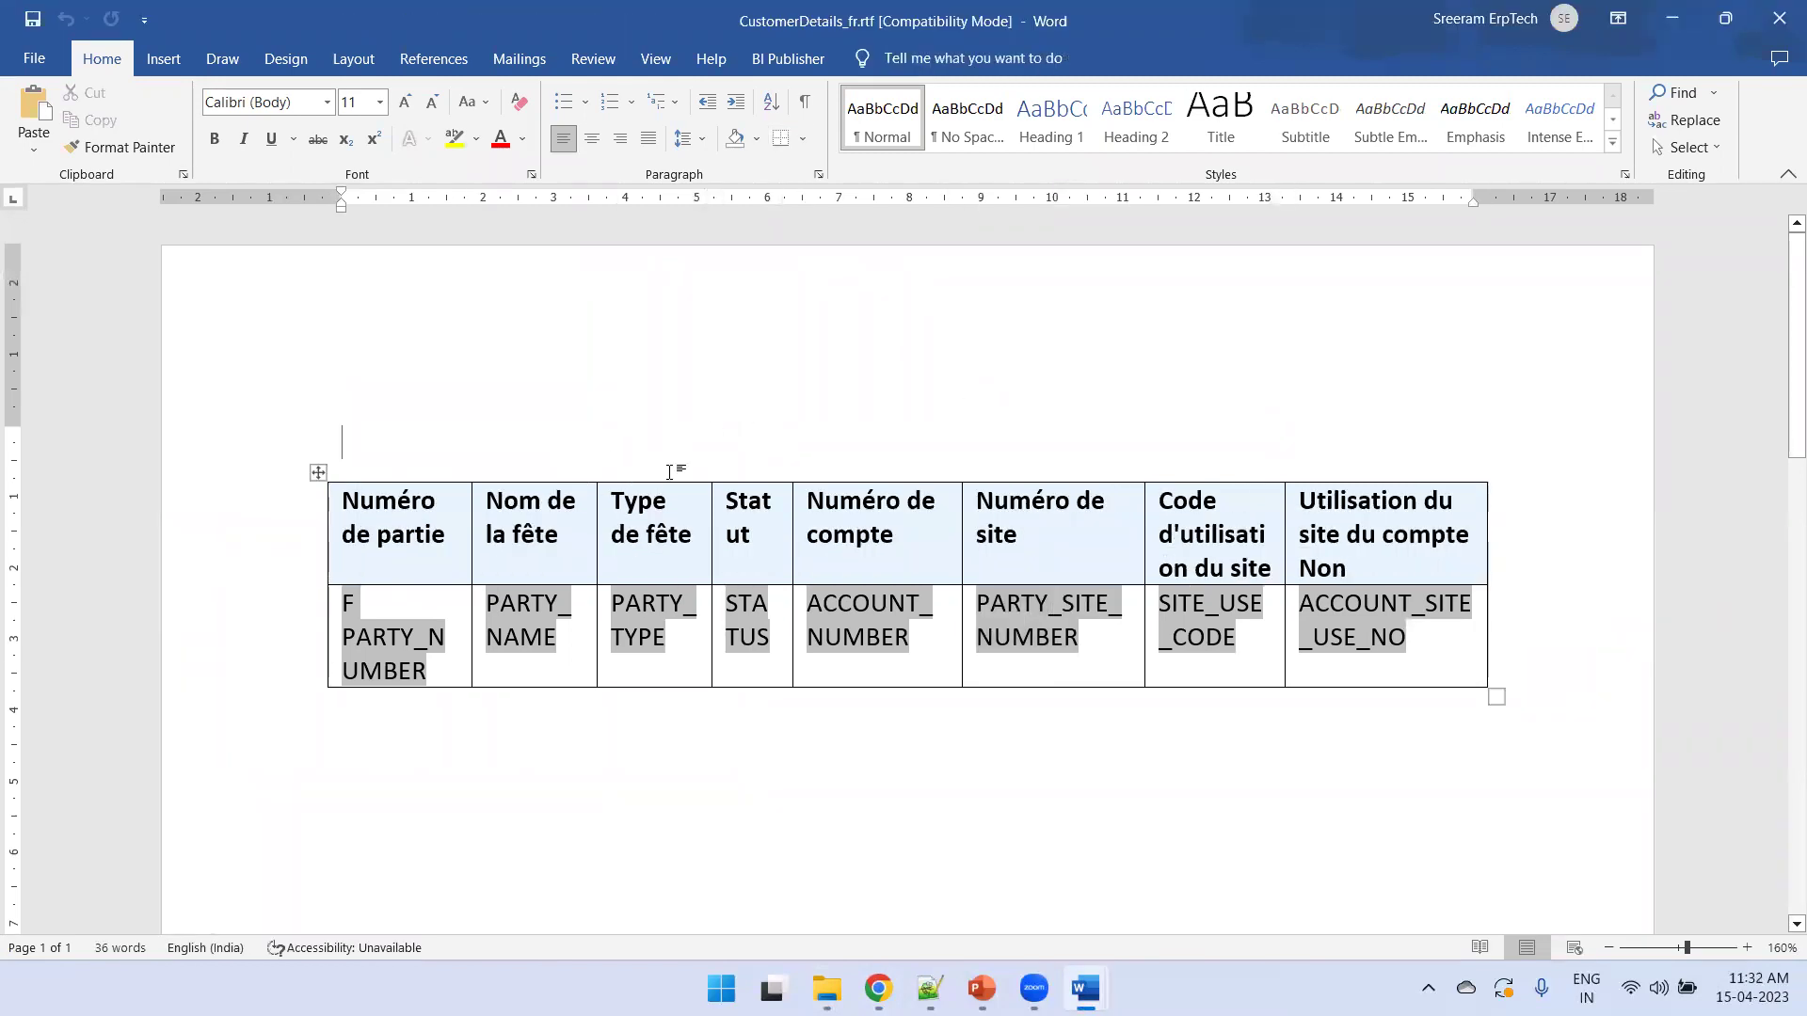
left_click(878, 988)
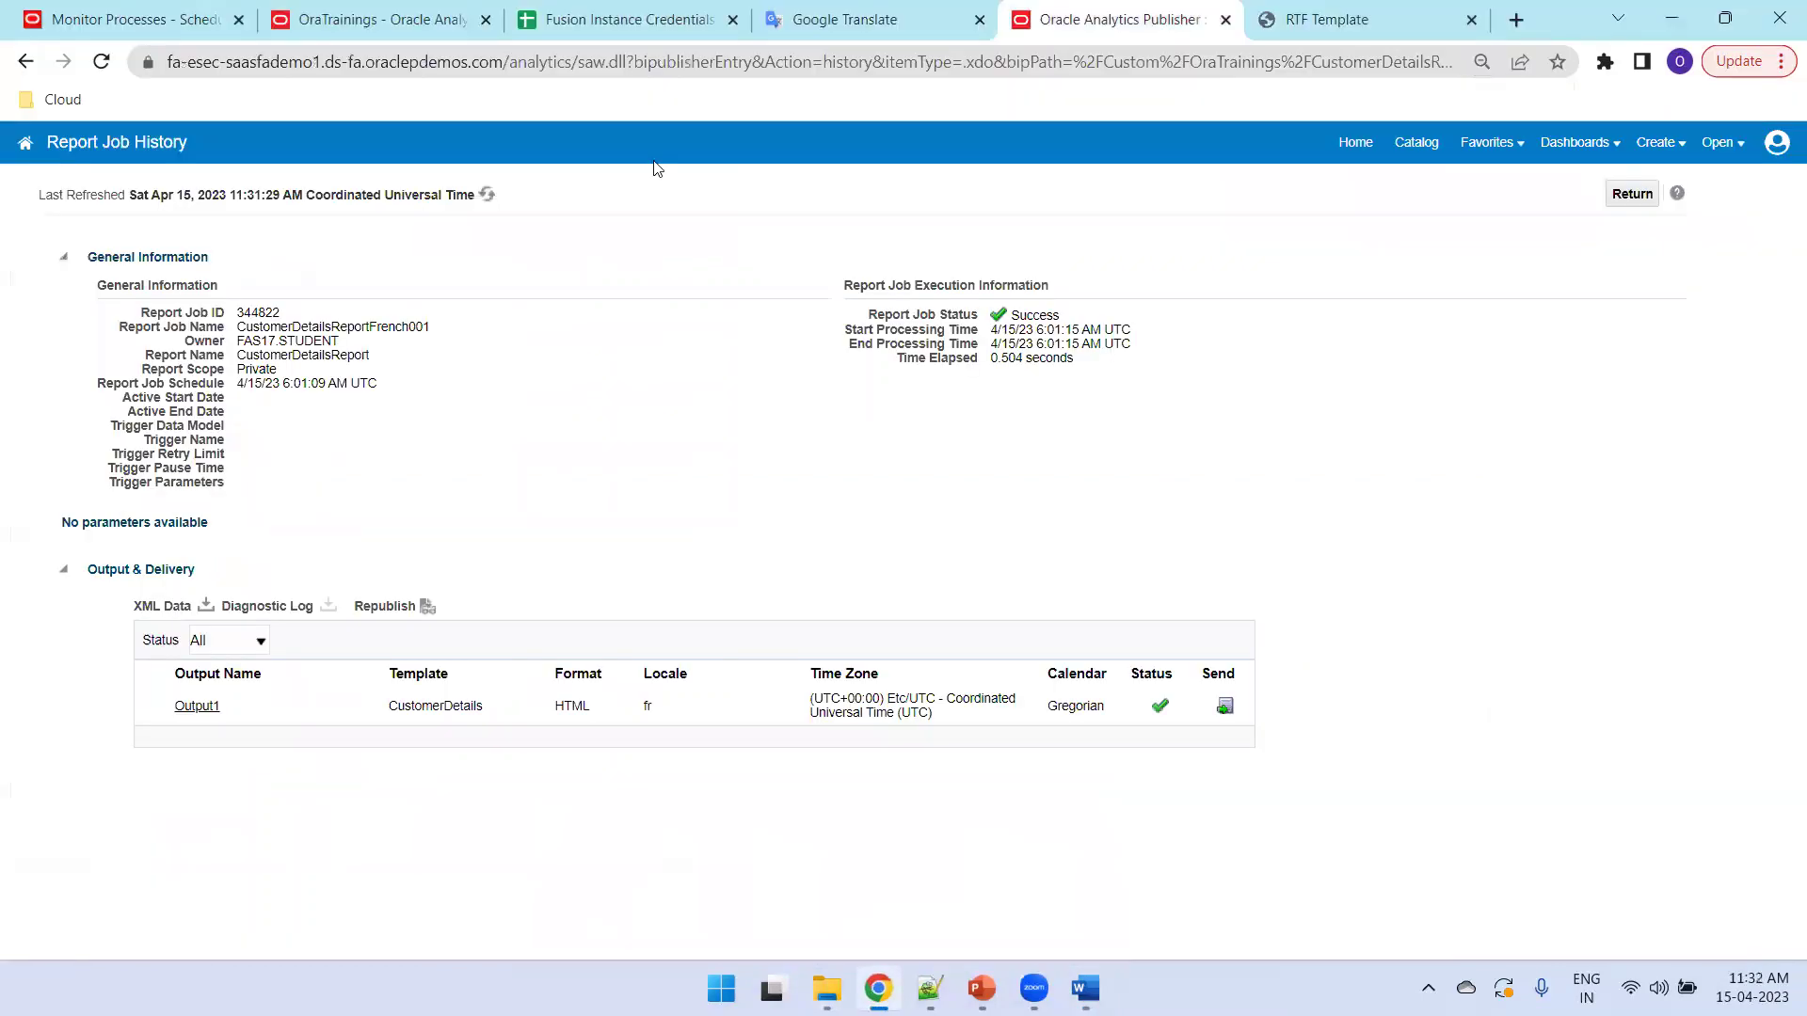
Step: Edit CustomerDetailsMultipleLayoutsRepo and view the Output layout's English and French templates
left_click(424, 36)
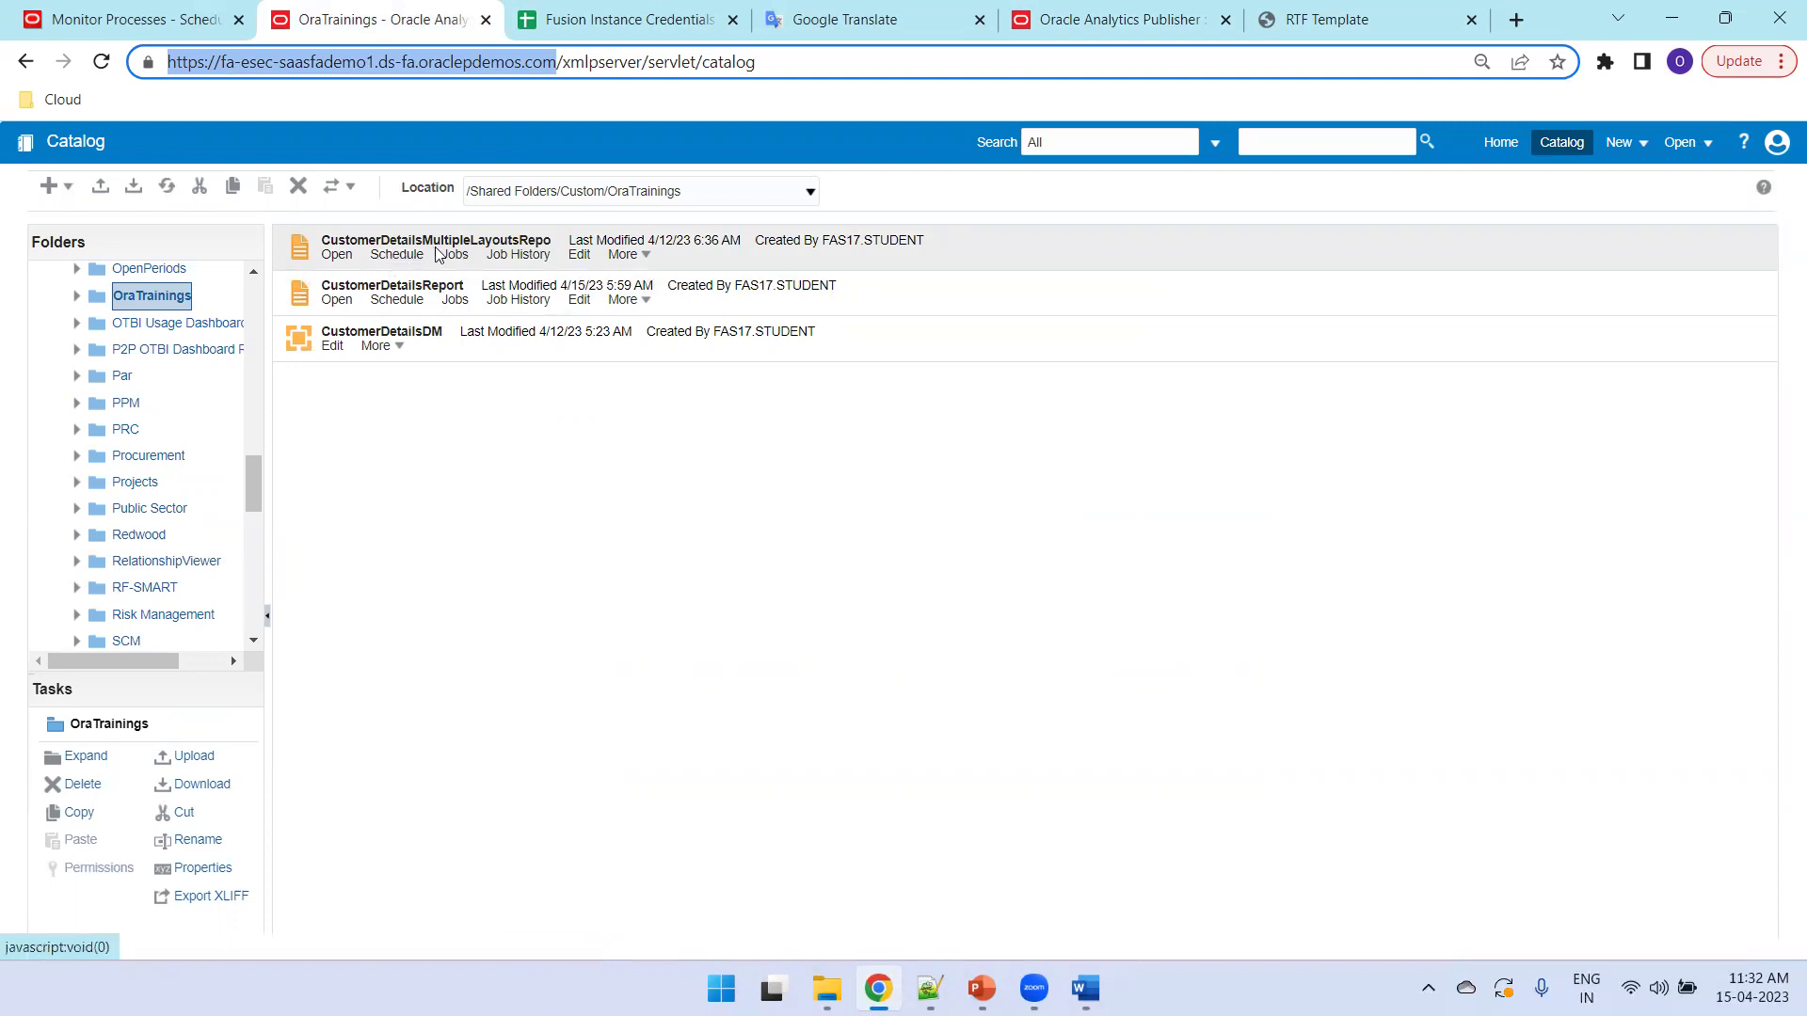
left_click(579, 254)
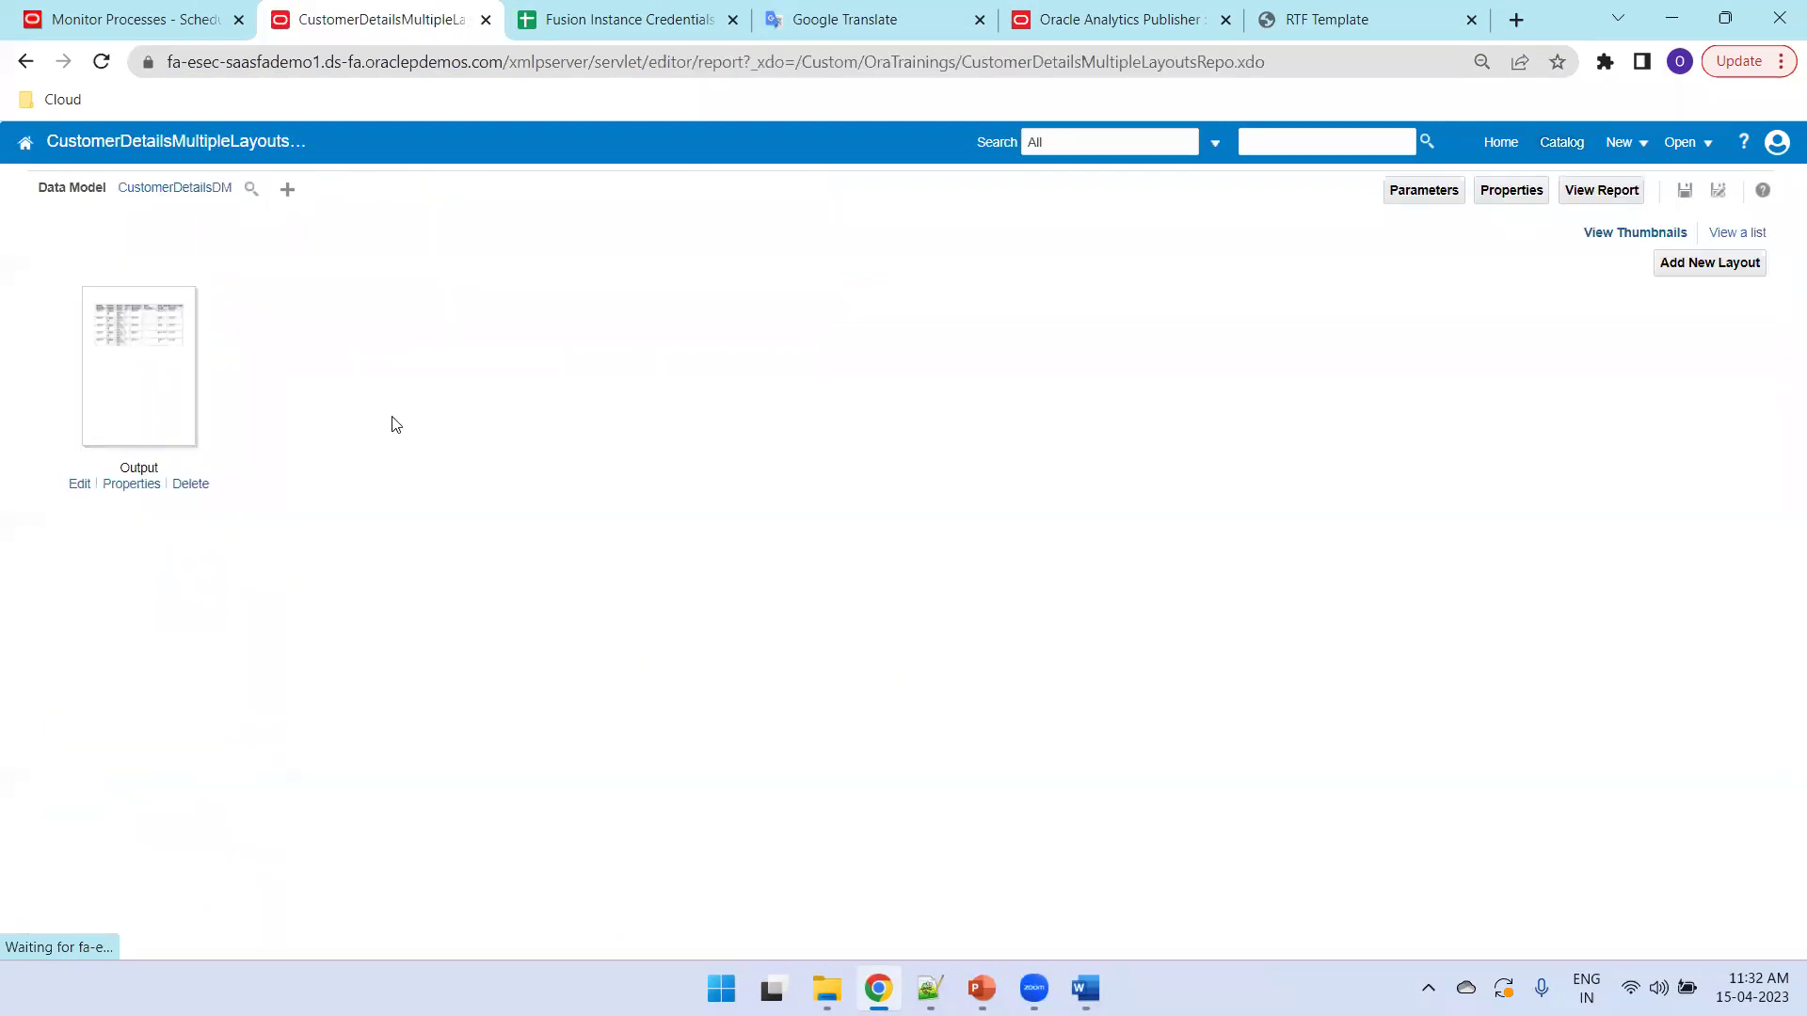
left_click(1742, 236)
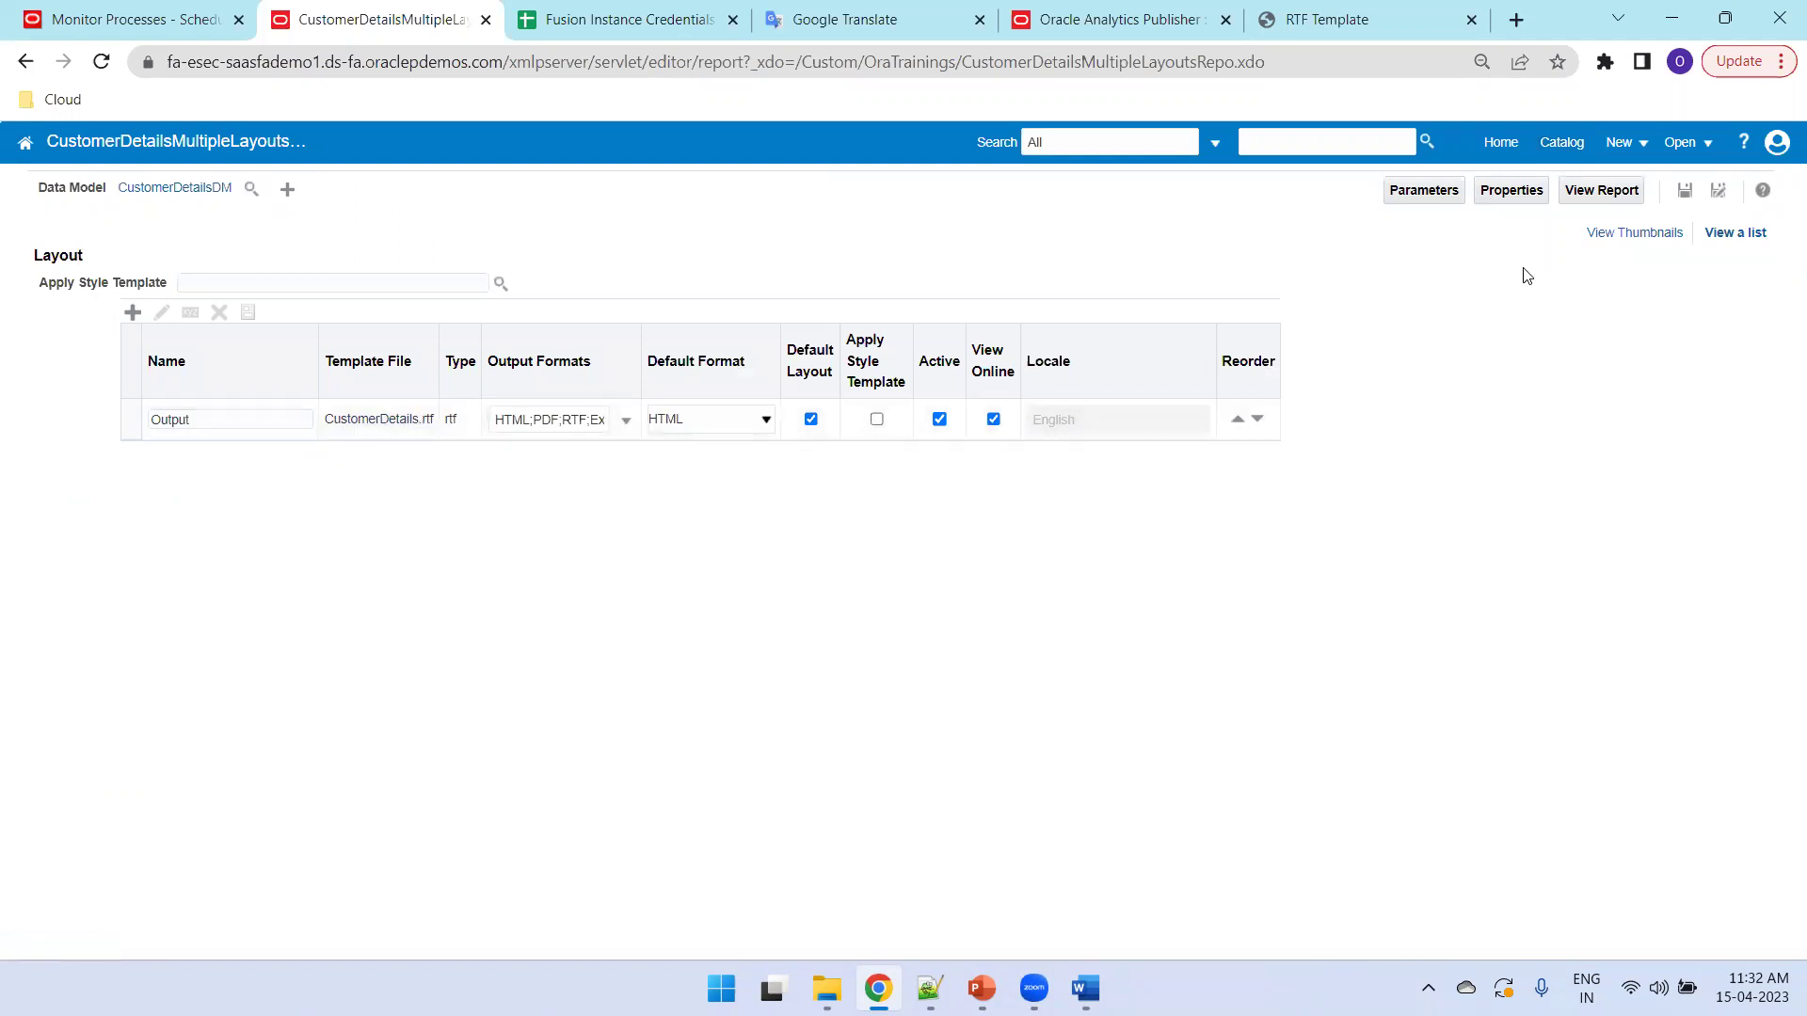
left_click(1635, 235)
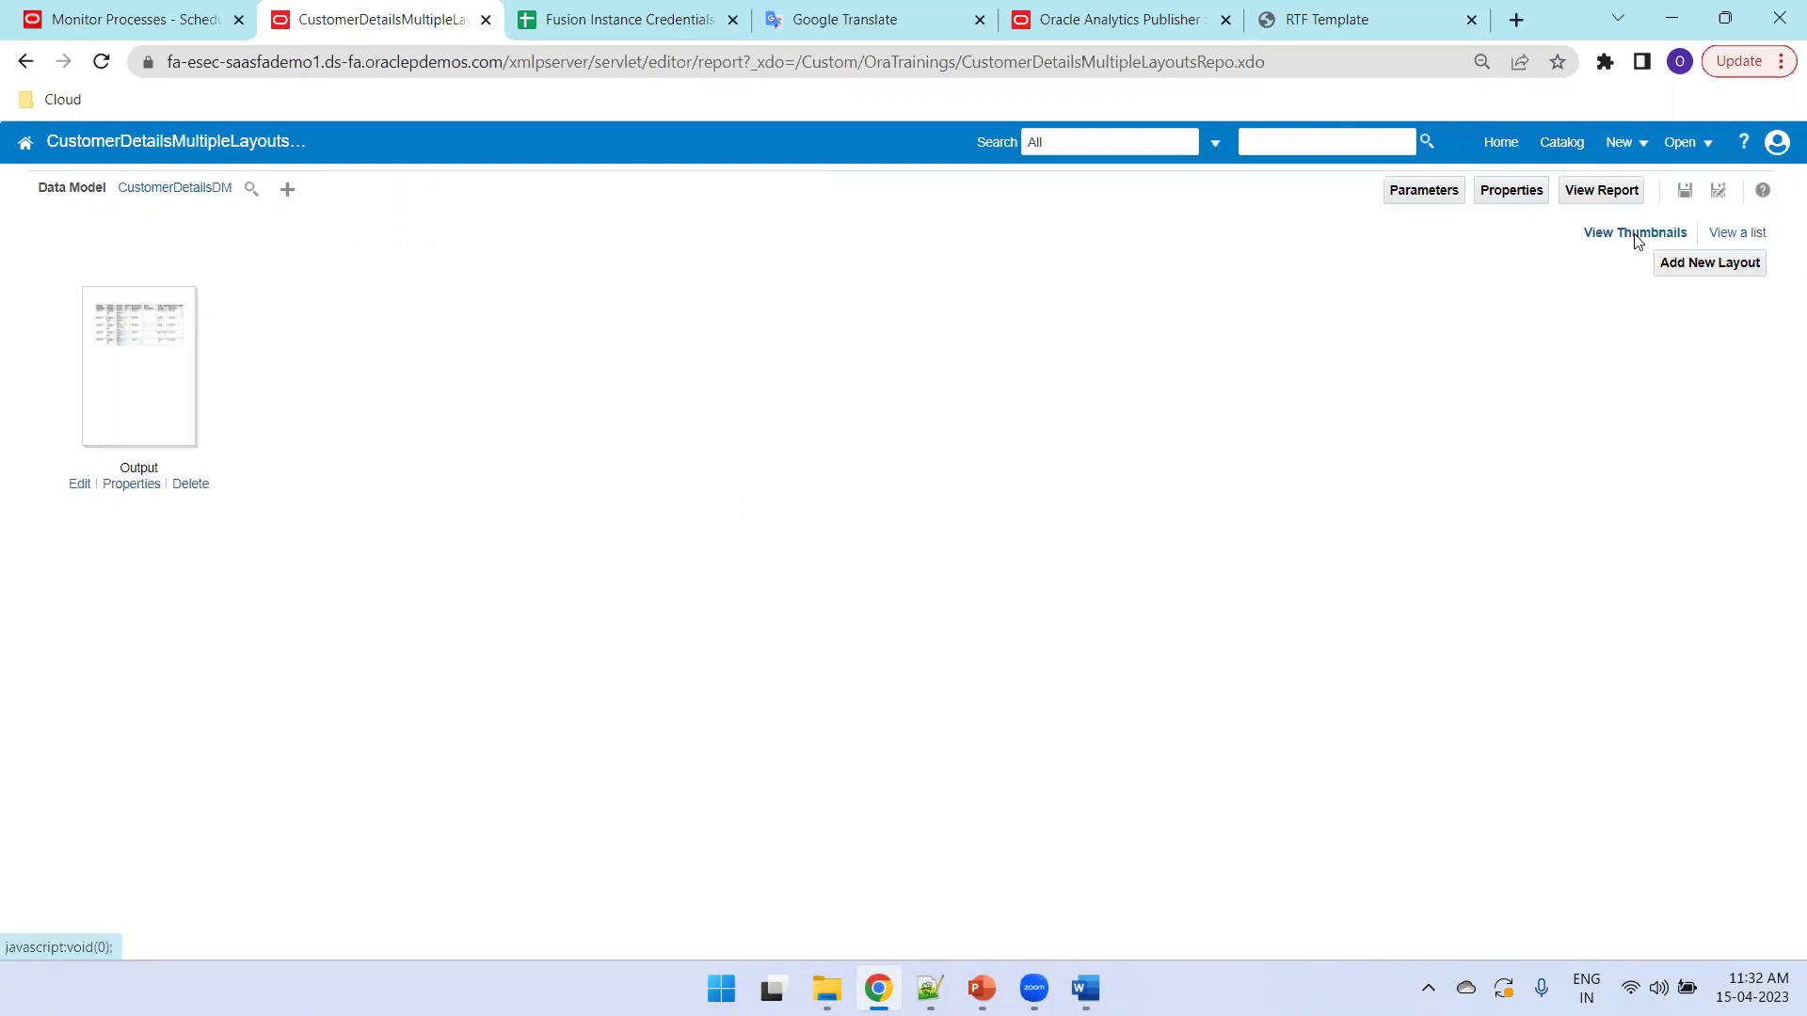
left_click(128, 484)
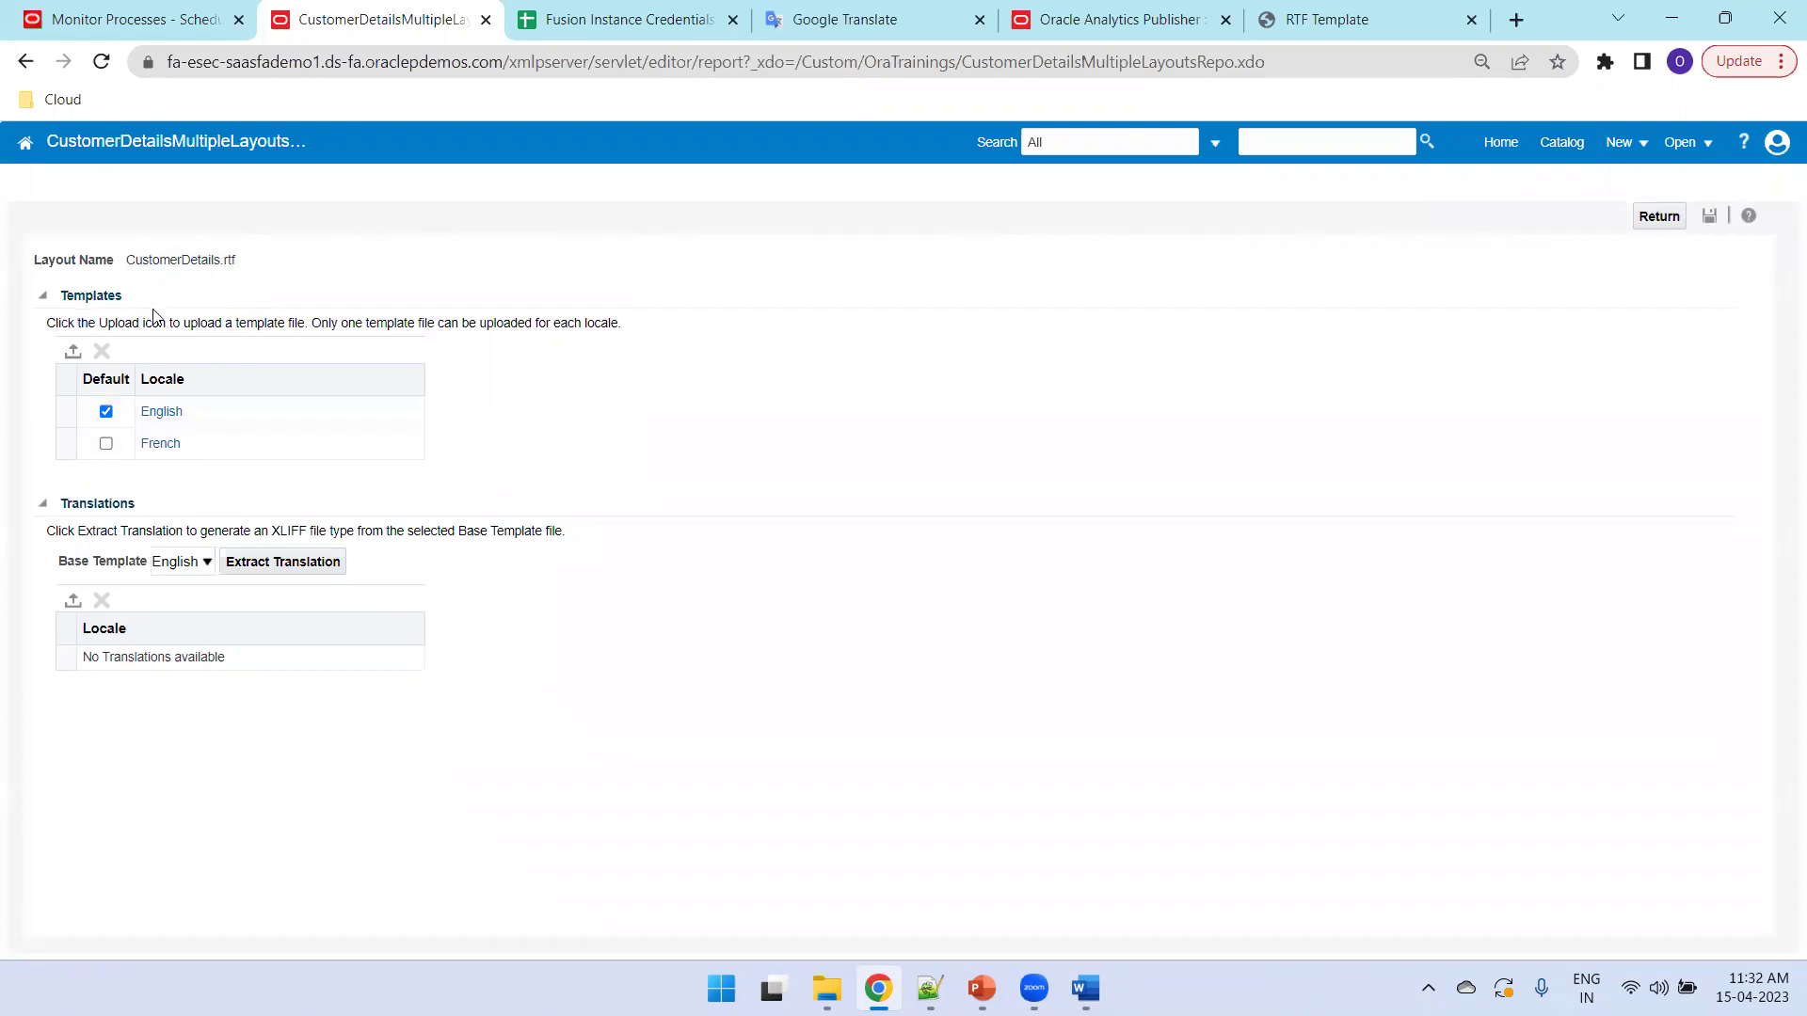
Step: Download the French template, view it in Word, then close it
left_click(166, 448)
left_click(171, 931)
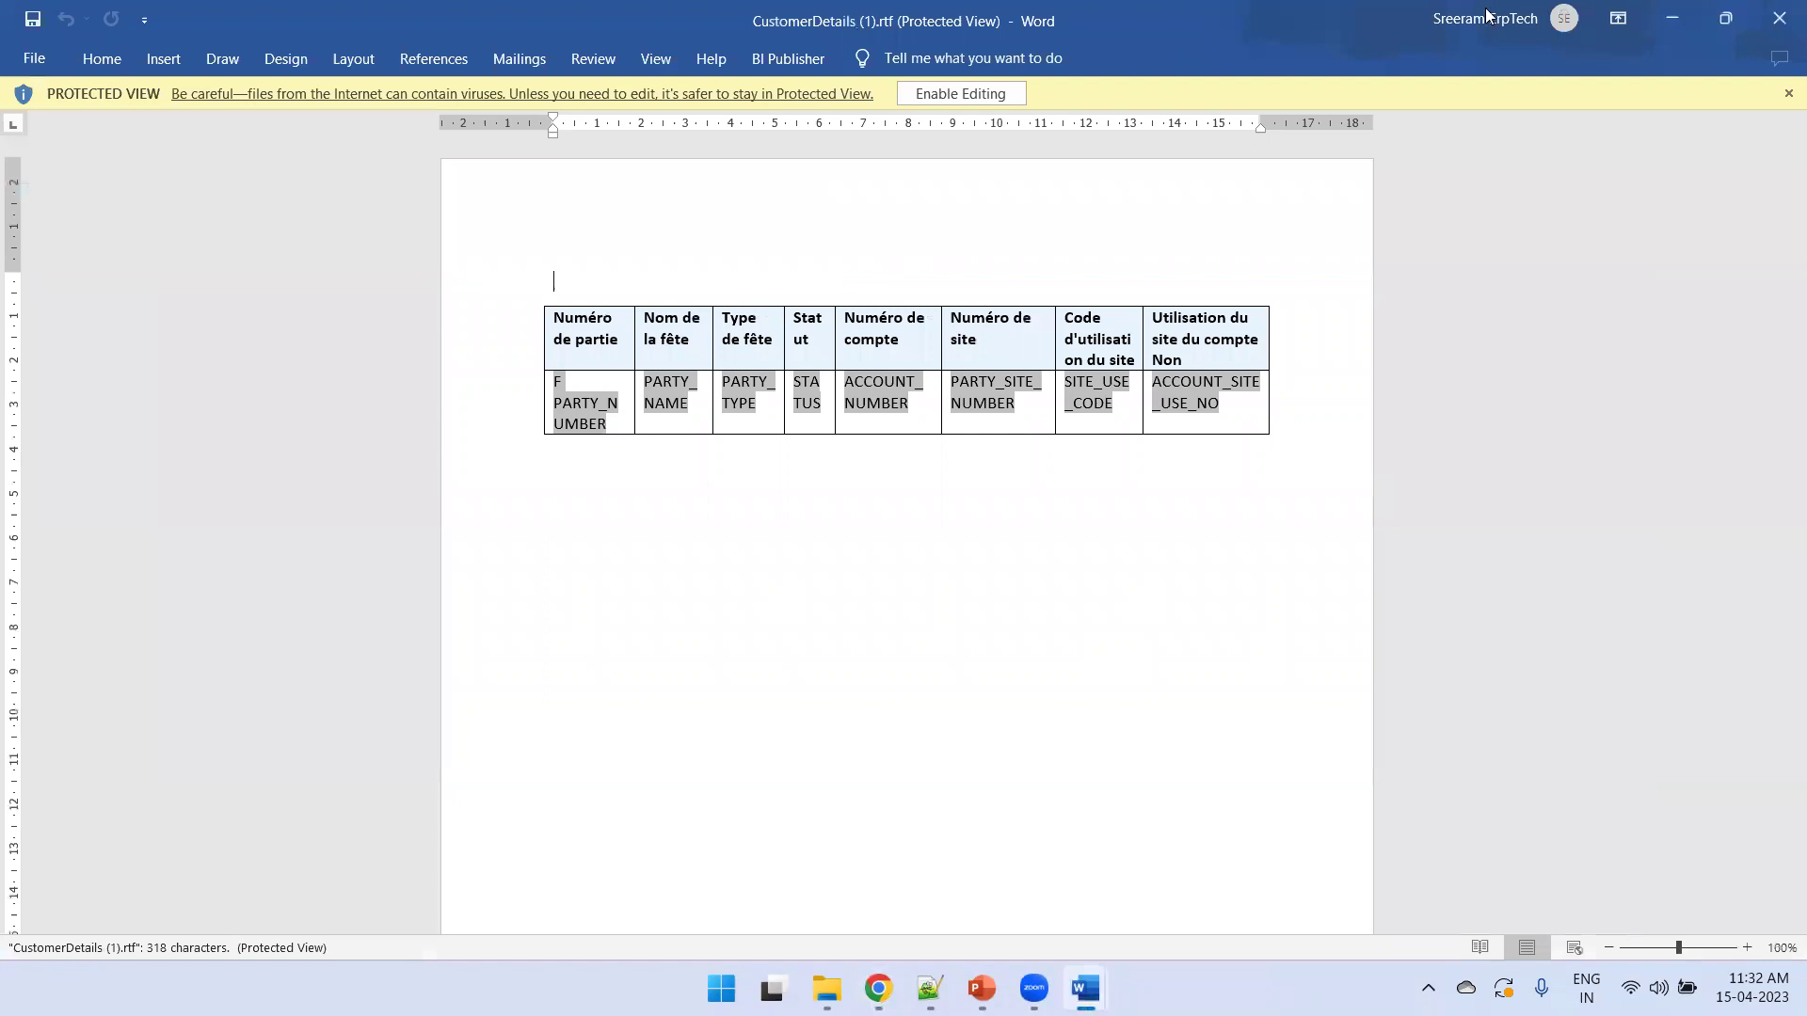
left_click(1779, 18)
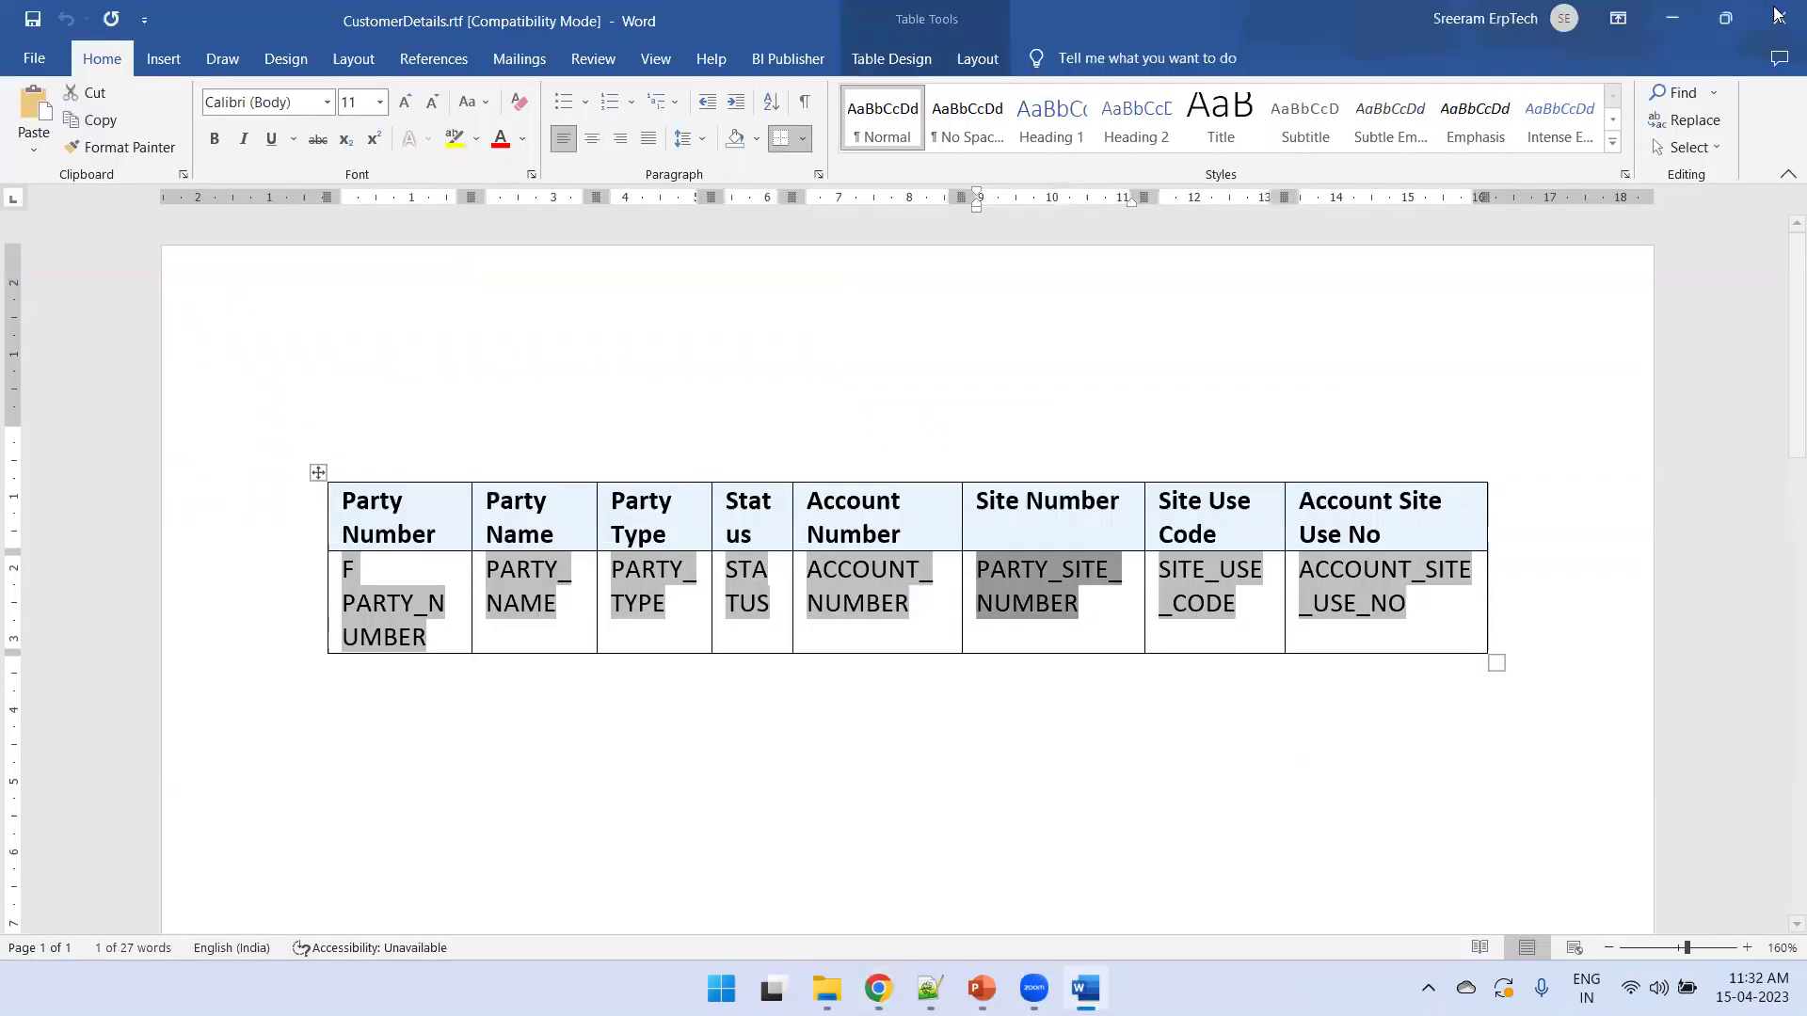
left_click(1779, 19)
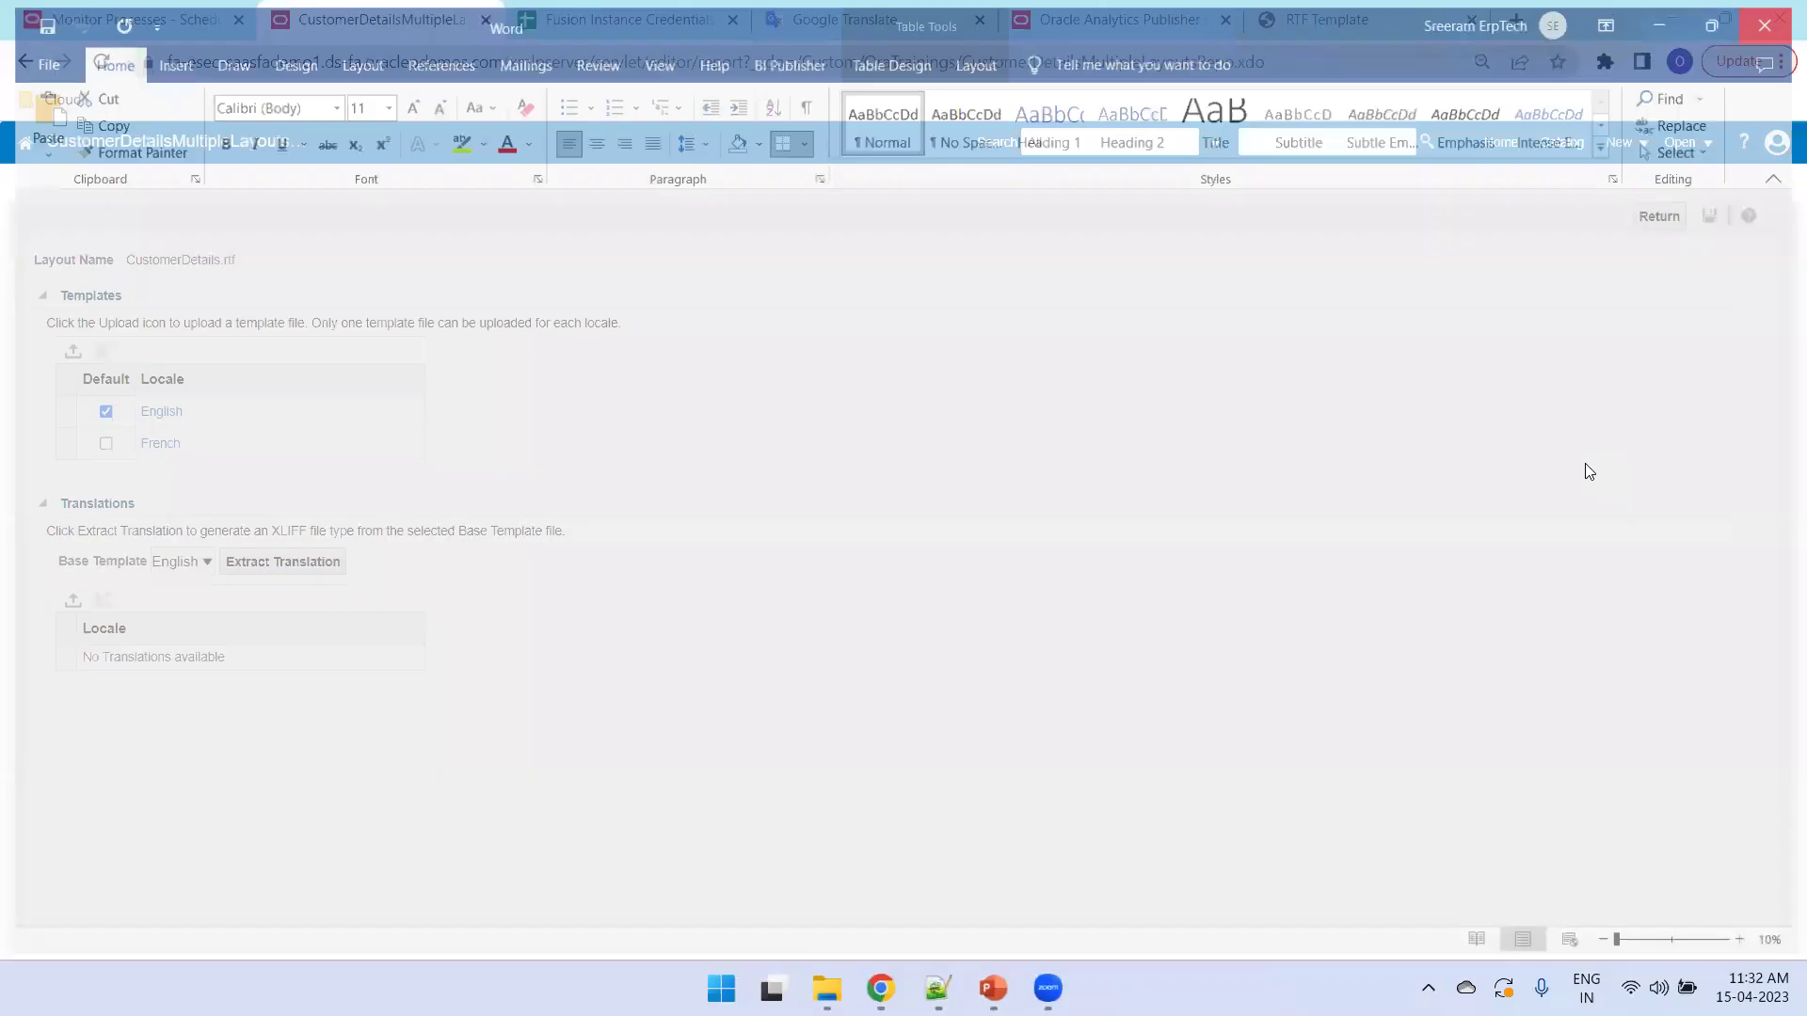
Step: Delete the Output layout from the report and save the report
left_click(1676, 221)
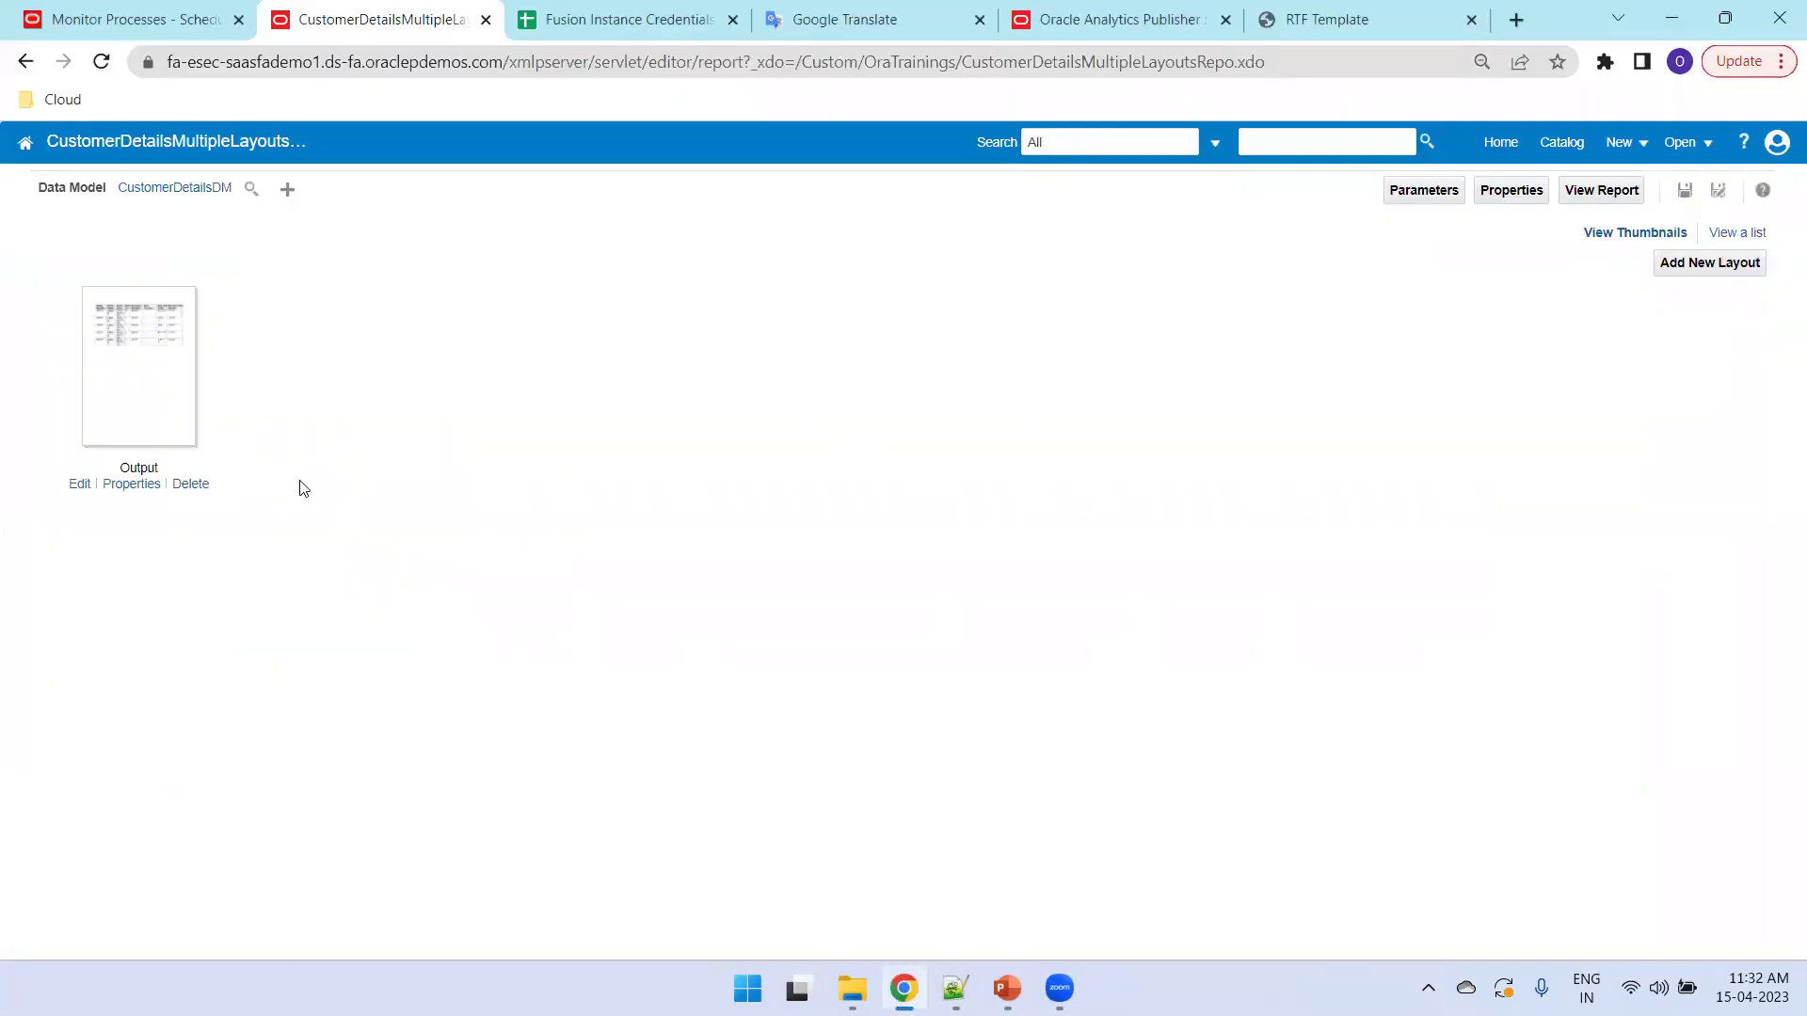
left_click(190, 486)
left_click(1014, 250)
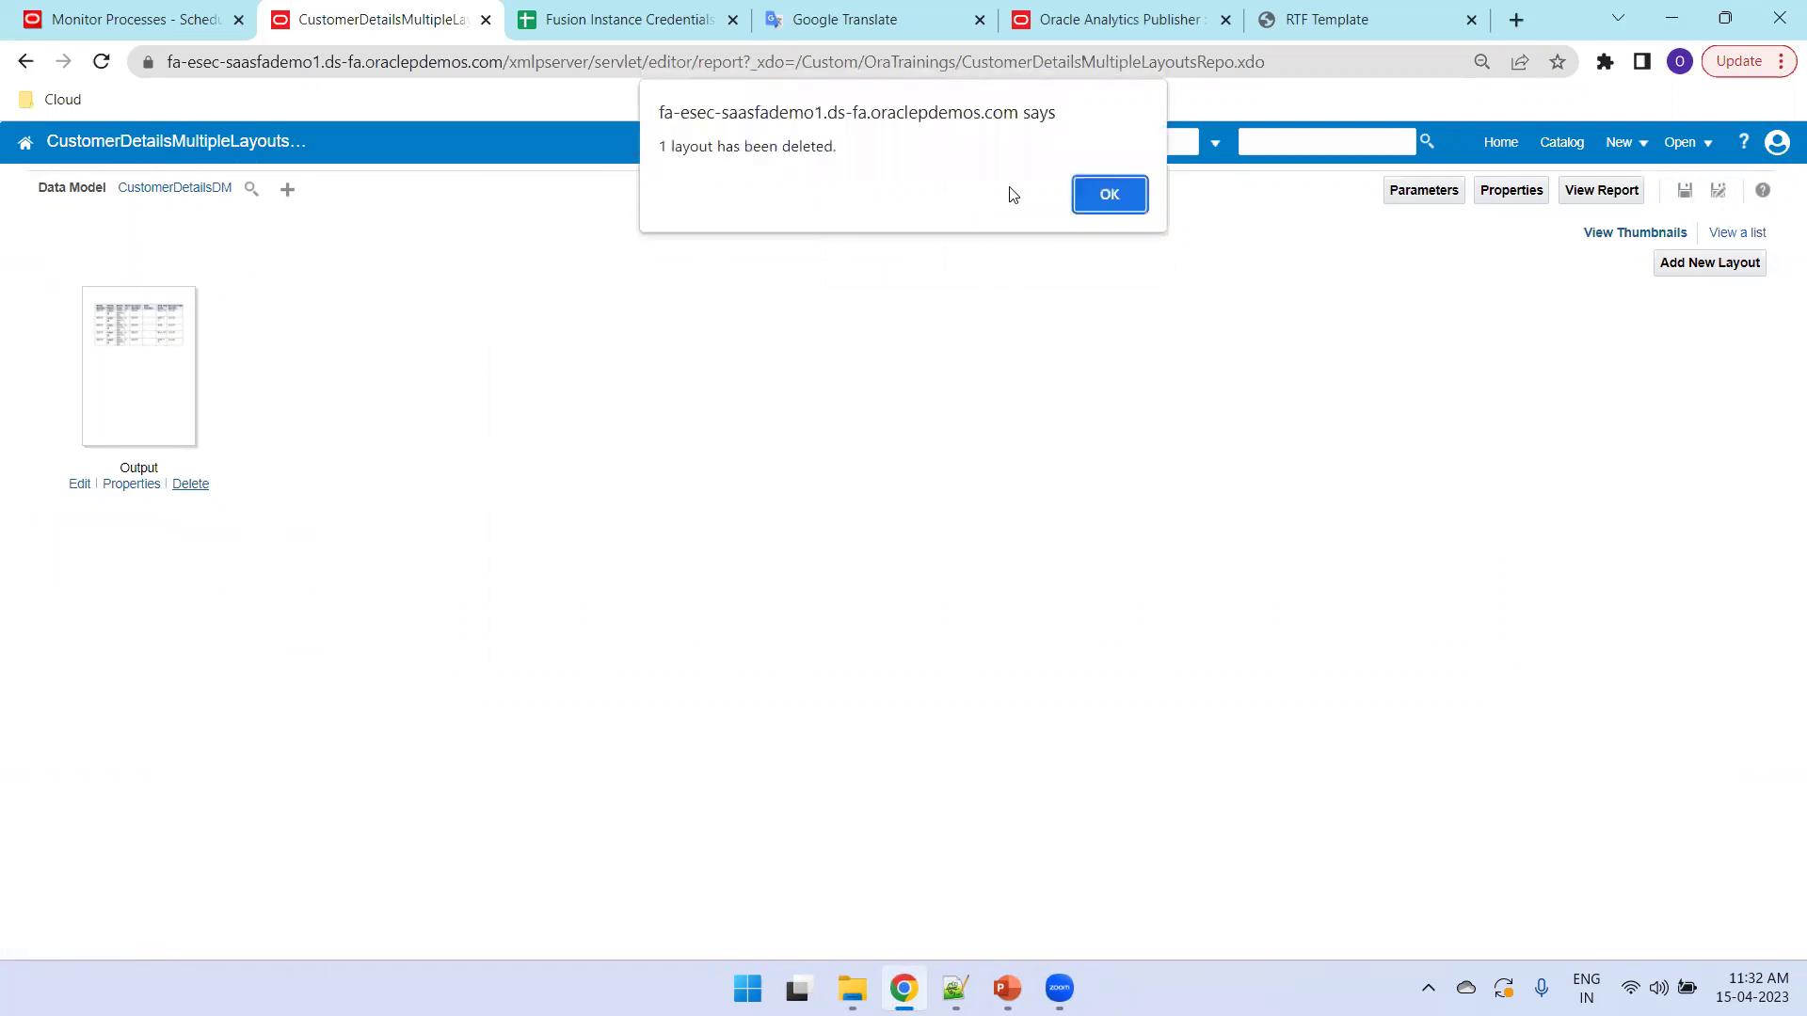
left_click(1101, 200)
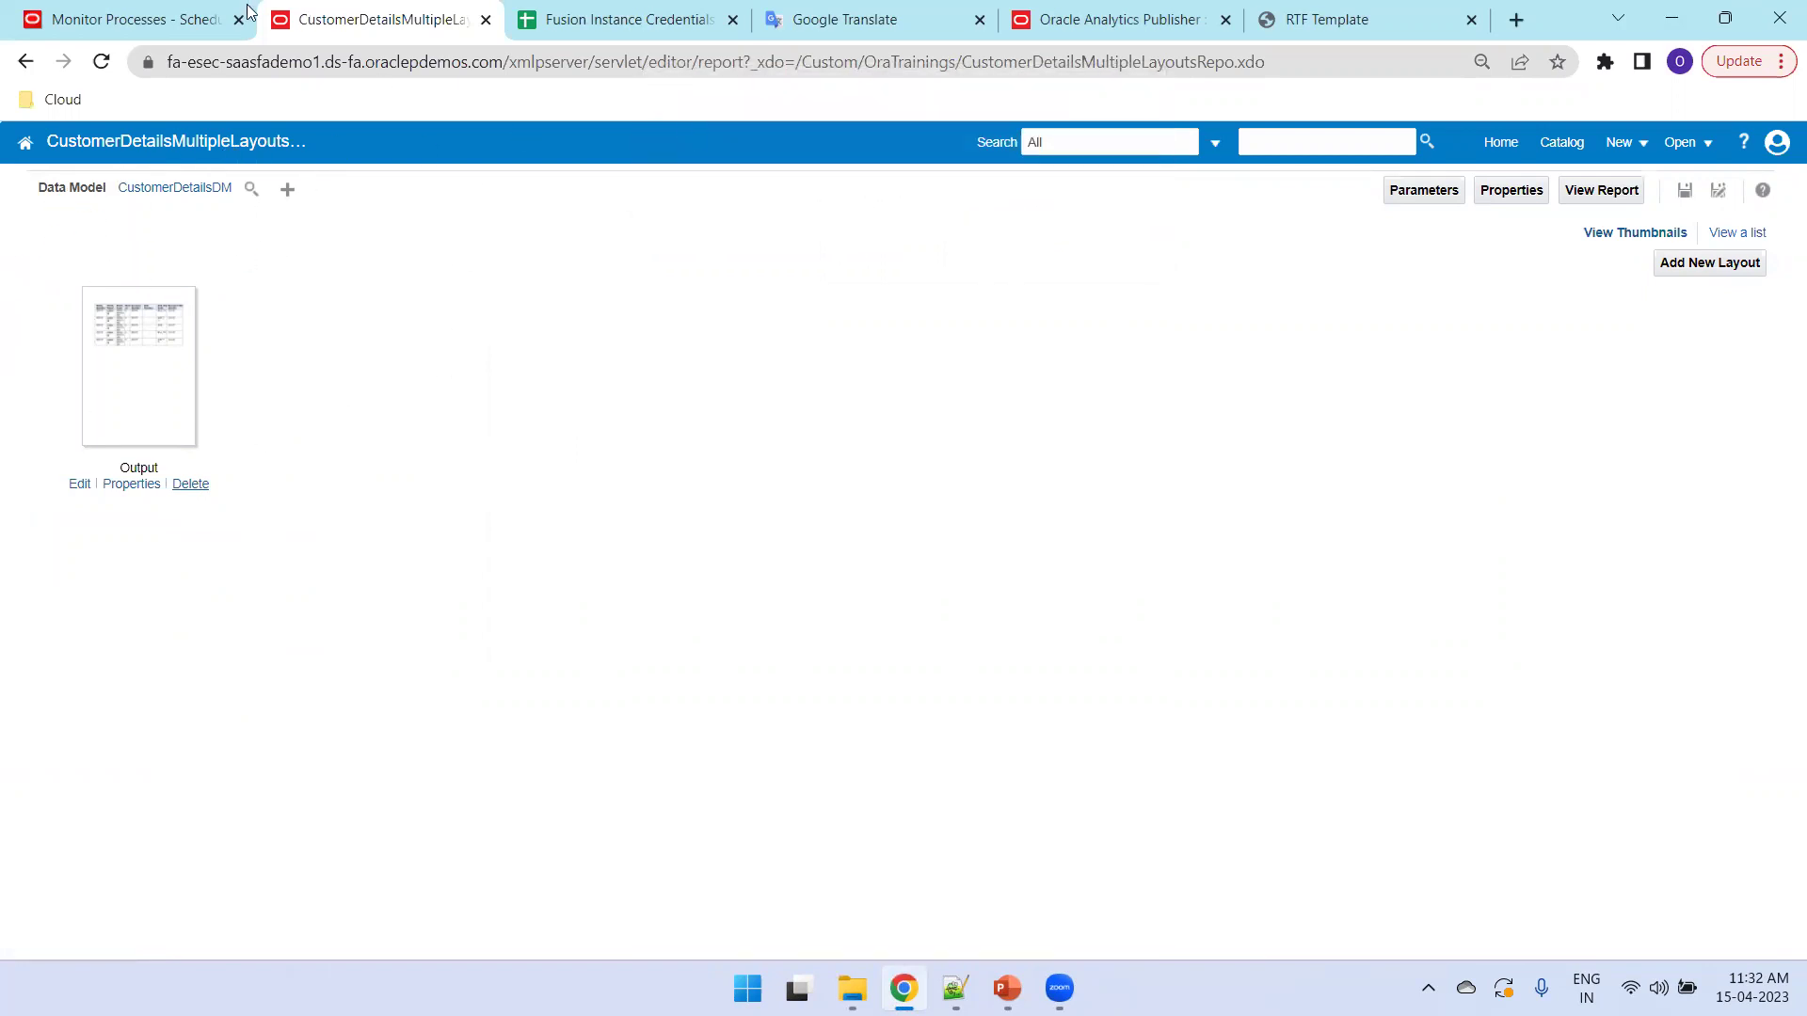
left_click(1685, 191)
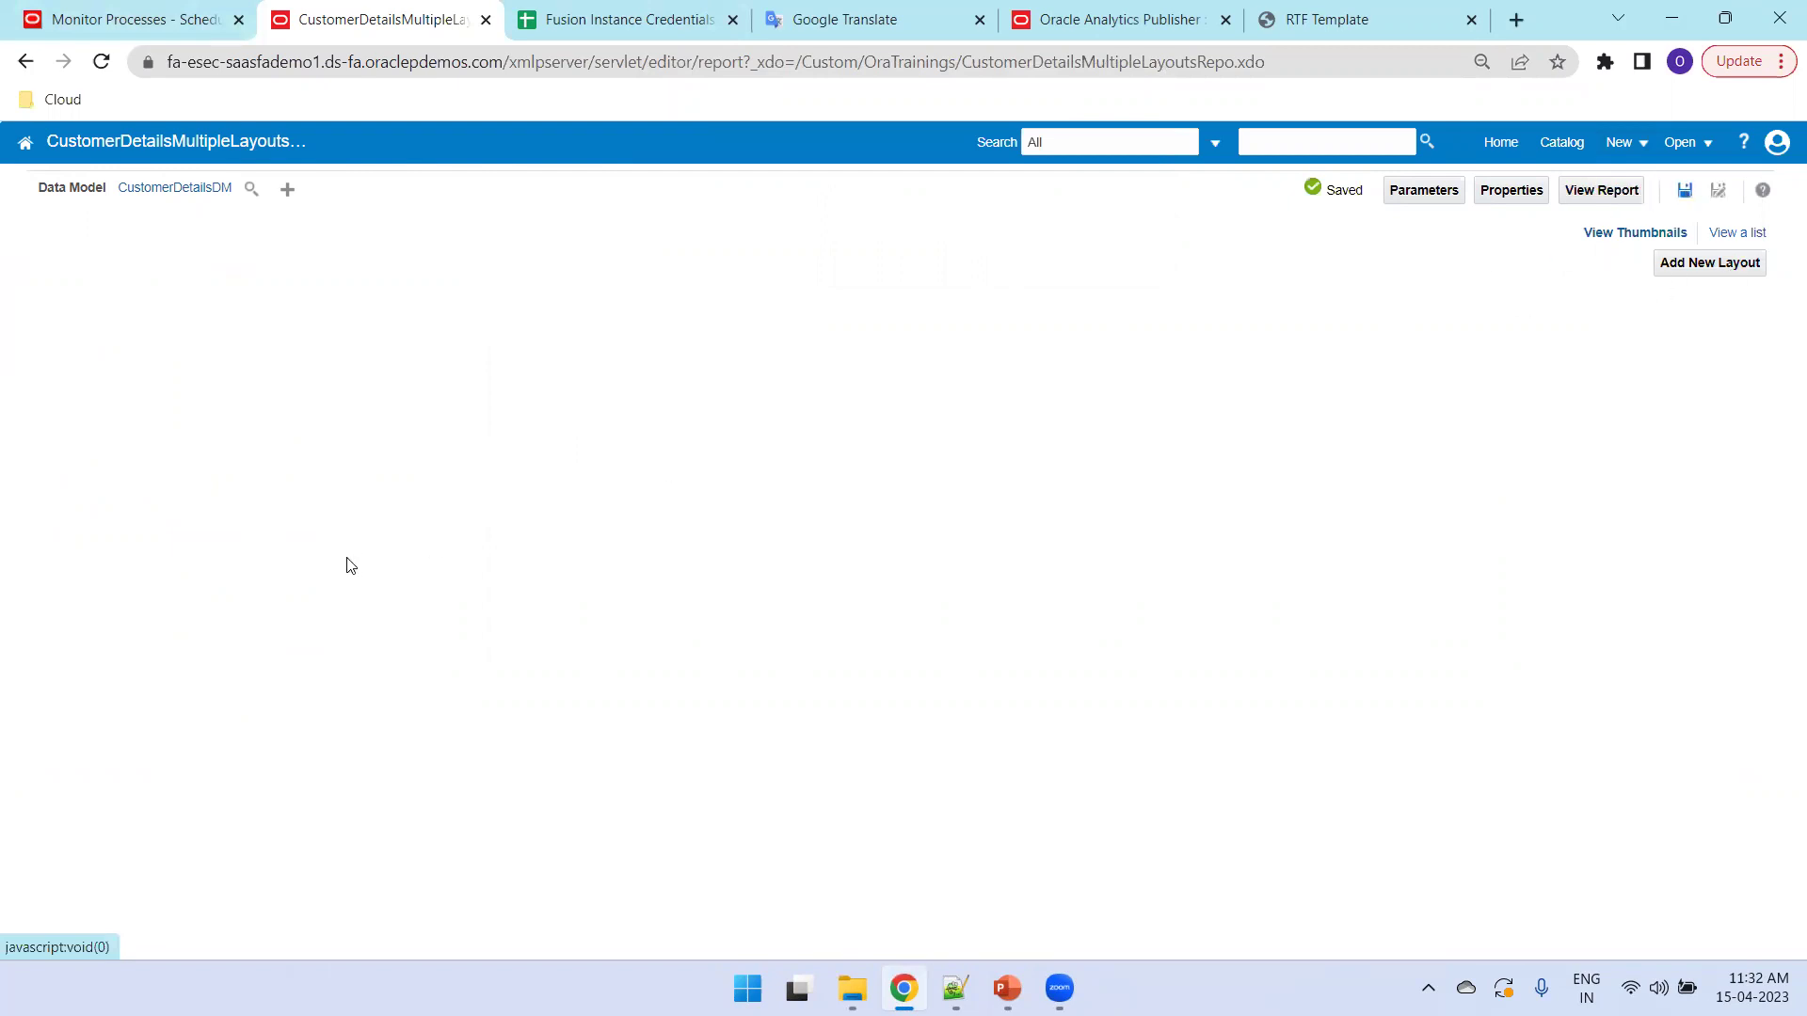
Step: Start uploading a new layout named CustomerDetails, checking the template file name in the Translation folder
left_click(287, 188)
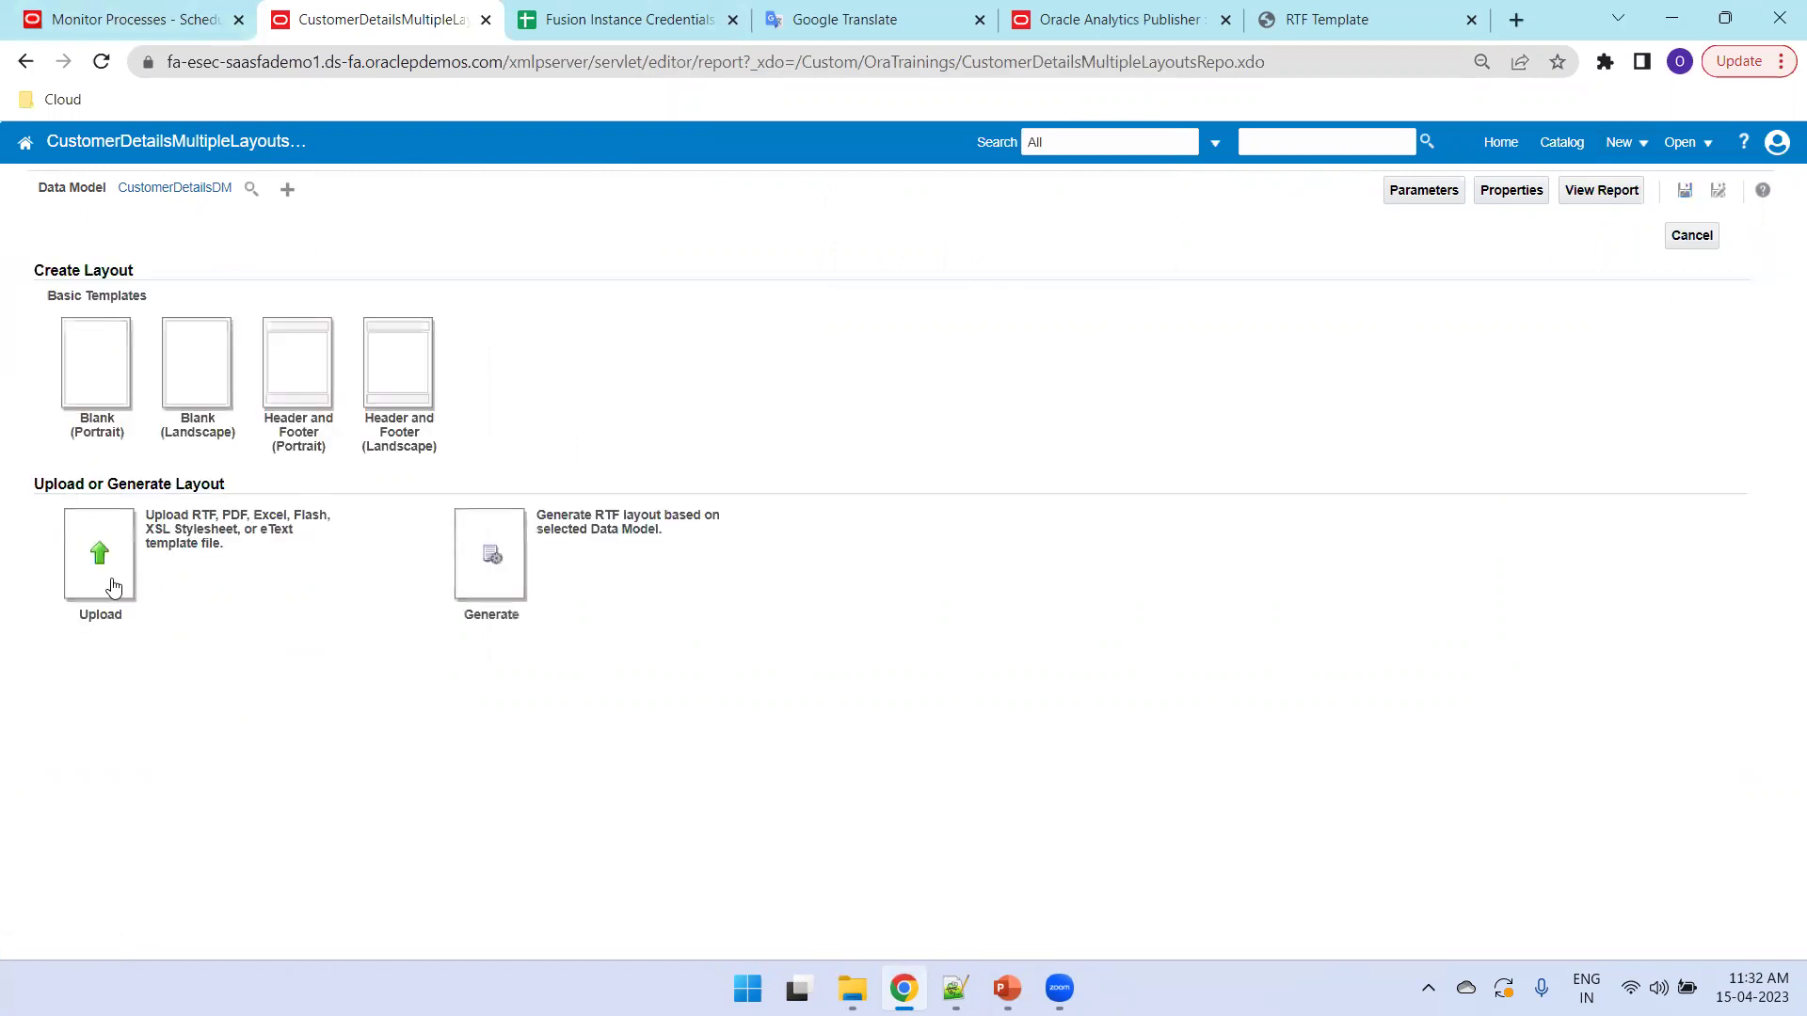
left_click(113, 588)
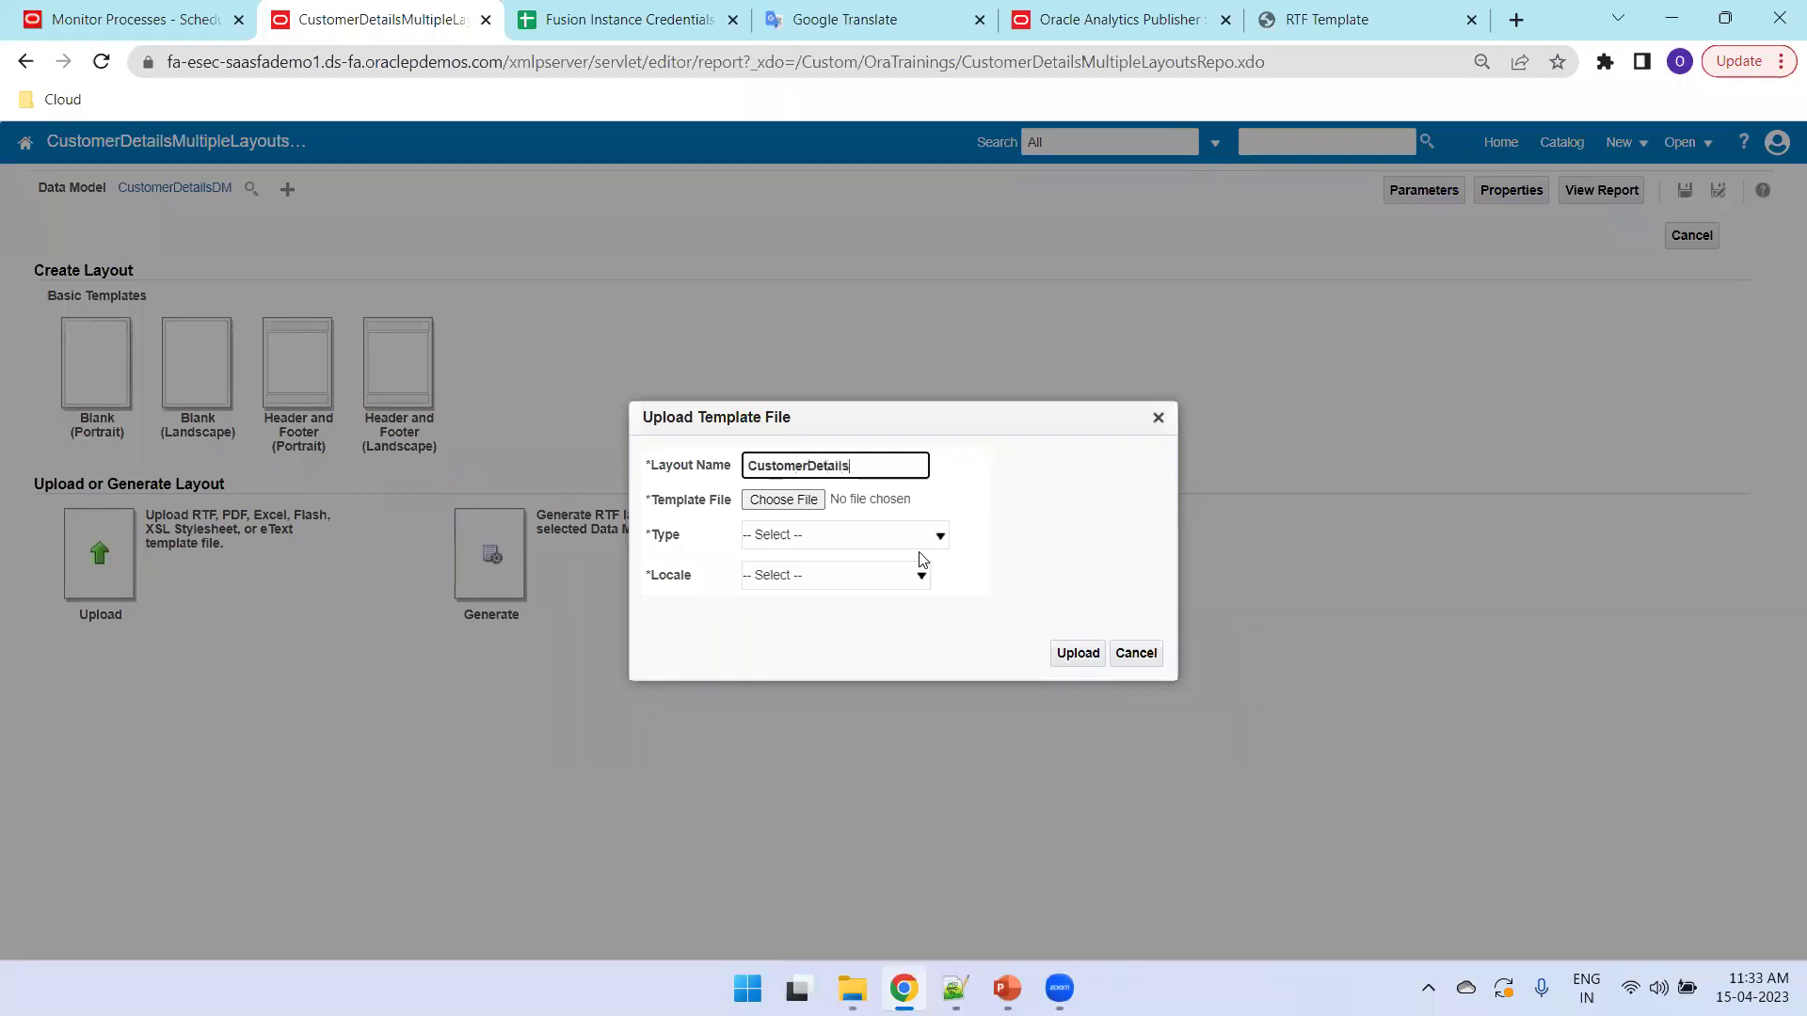
left_click(850, 984)
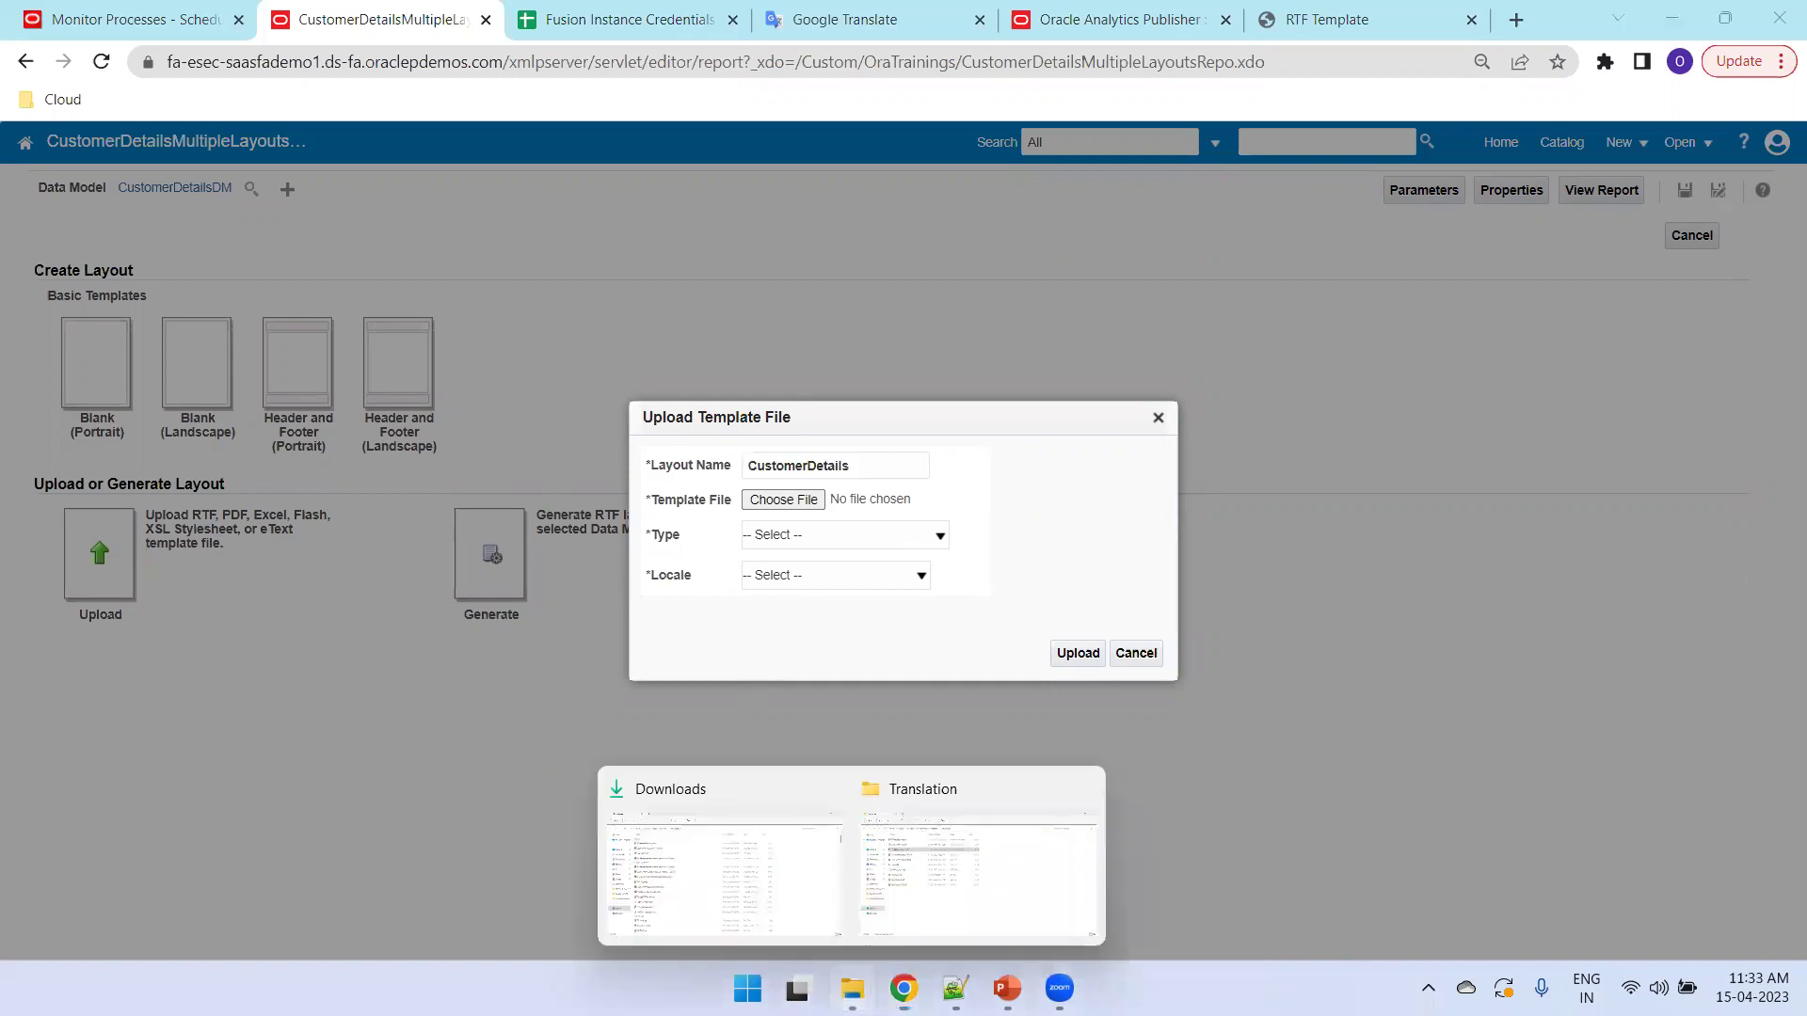
left_click(978, 866)
key("F2")
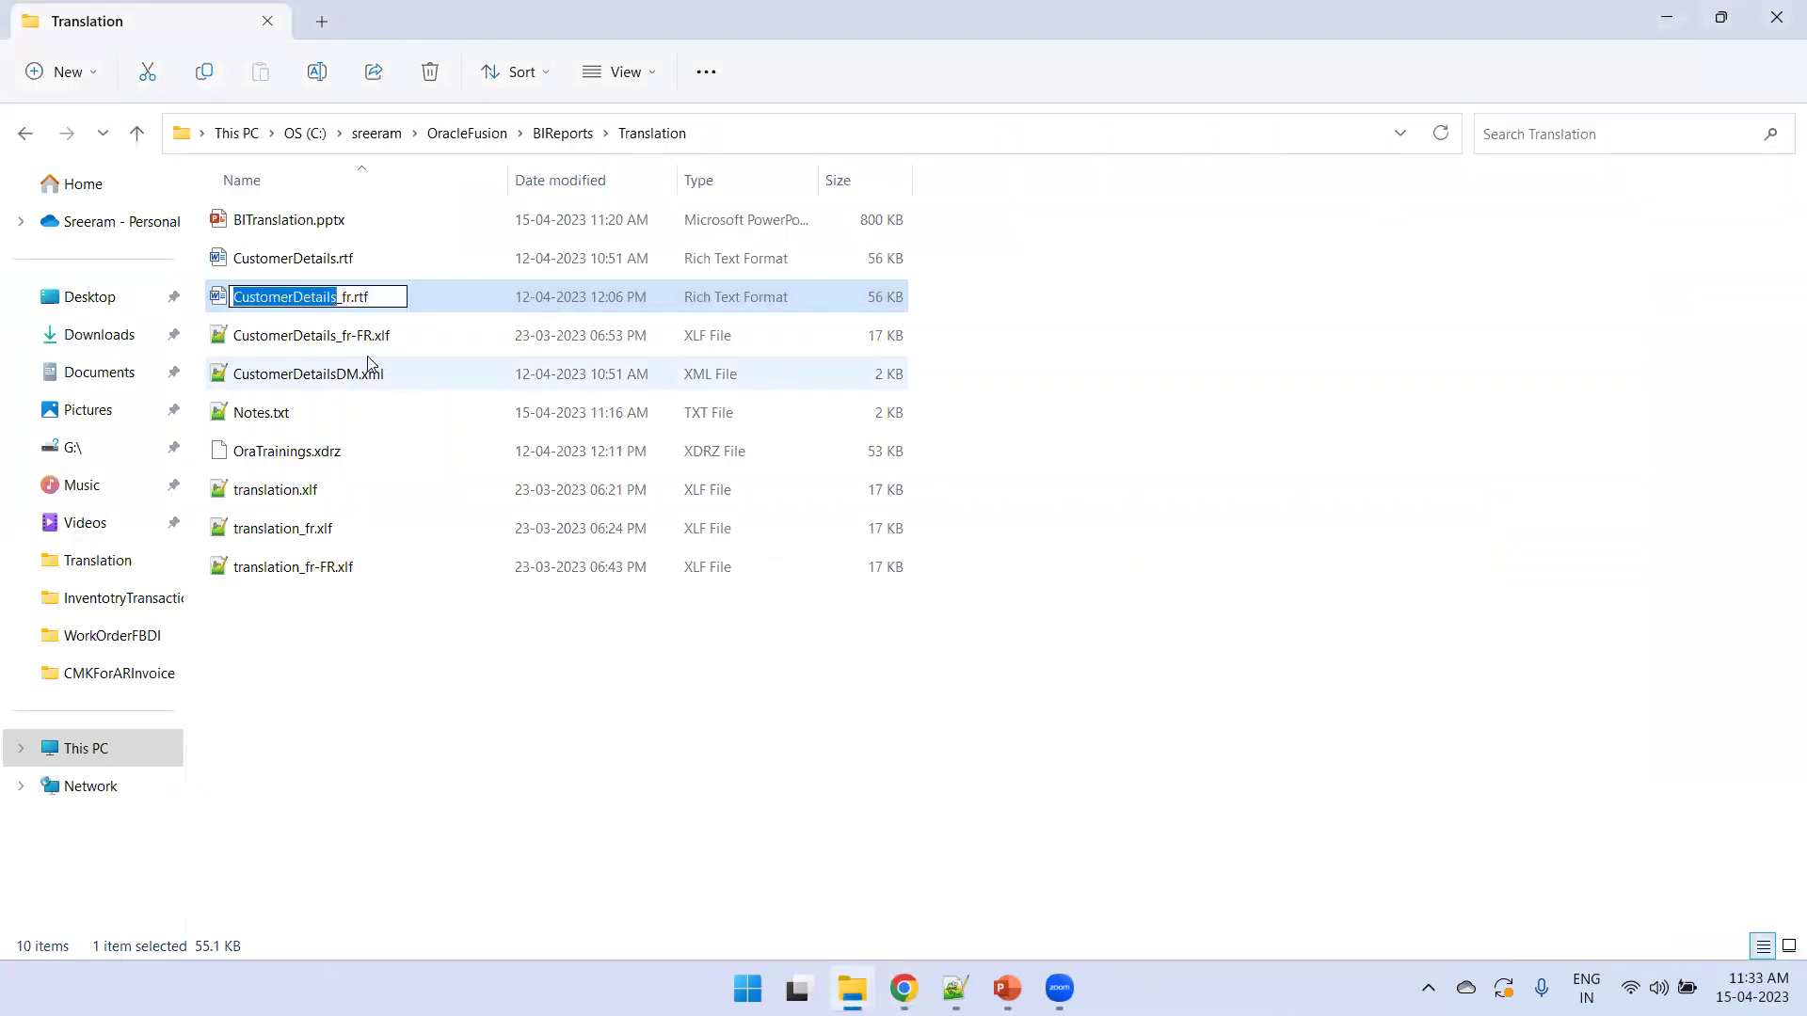
key("alt+Tab")
left_click_drag(872, 465, 607, 471)
Step: Upload CustomerDetails.rtf as an English RTF Template layout
left_click(783, 500)
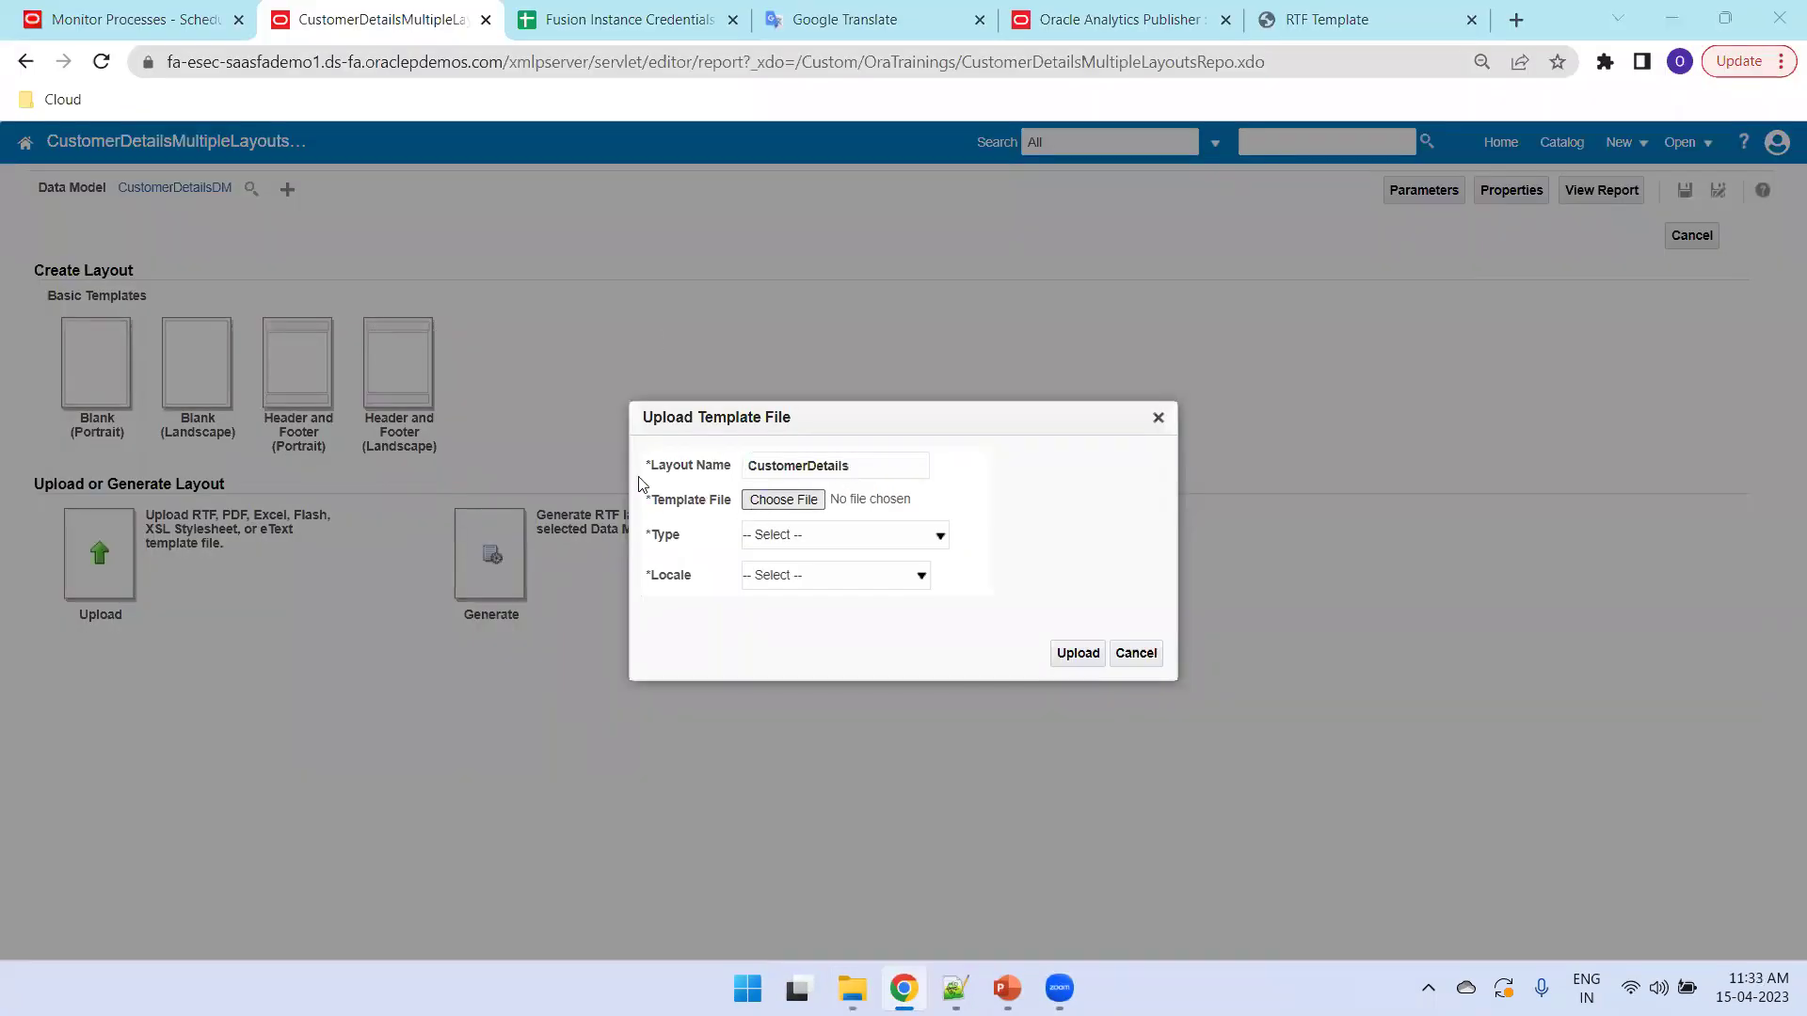
double_click(383, 230)
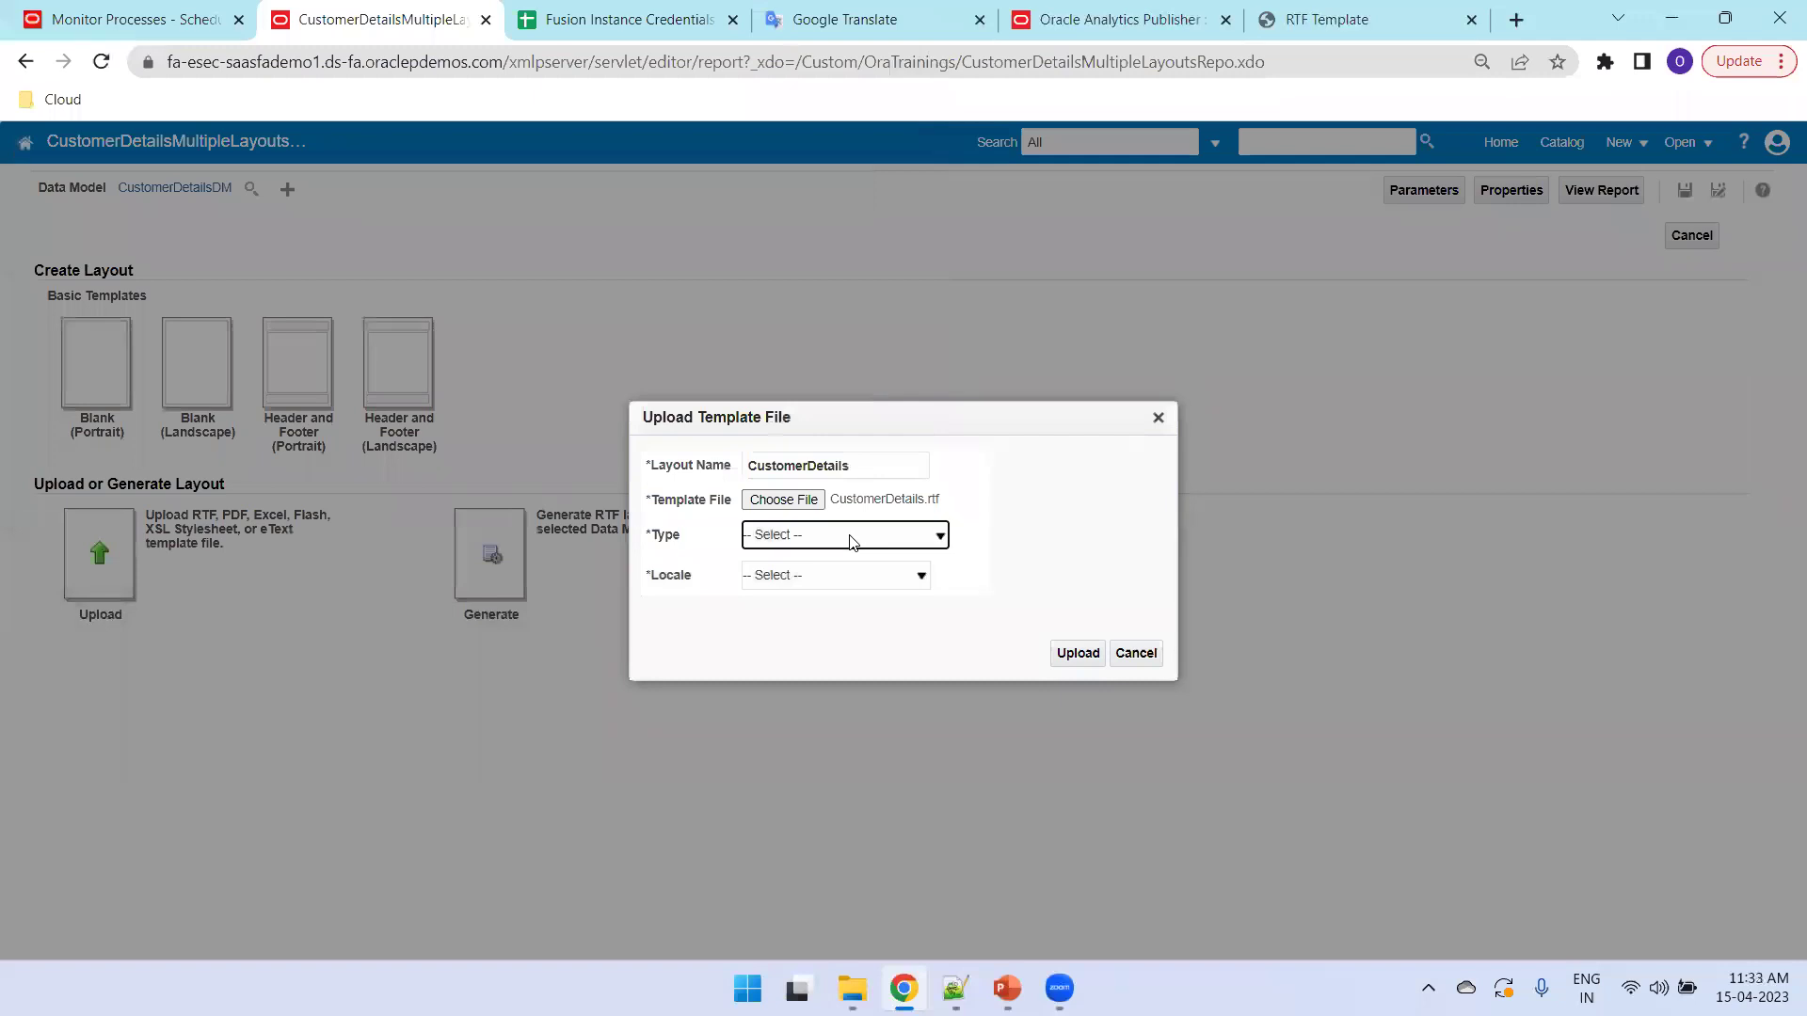
key("r")
key("Tab")
key("e")
left_click(1068, 653)
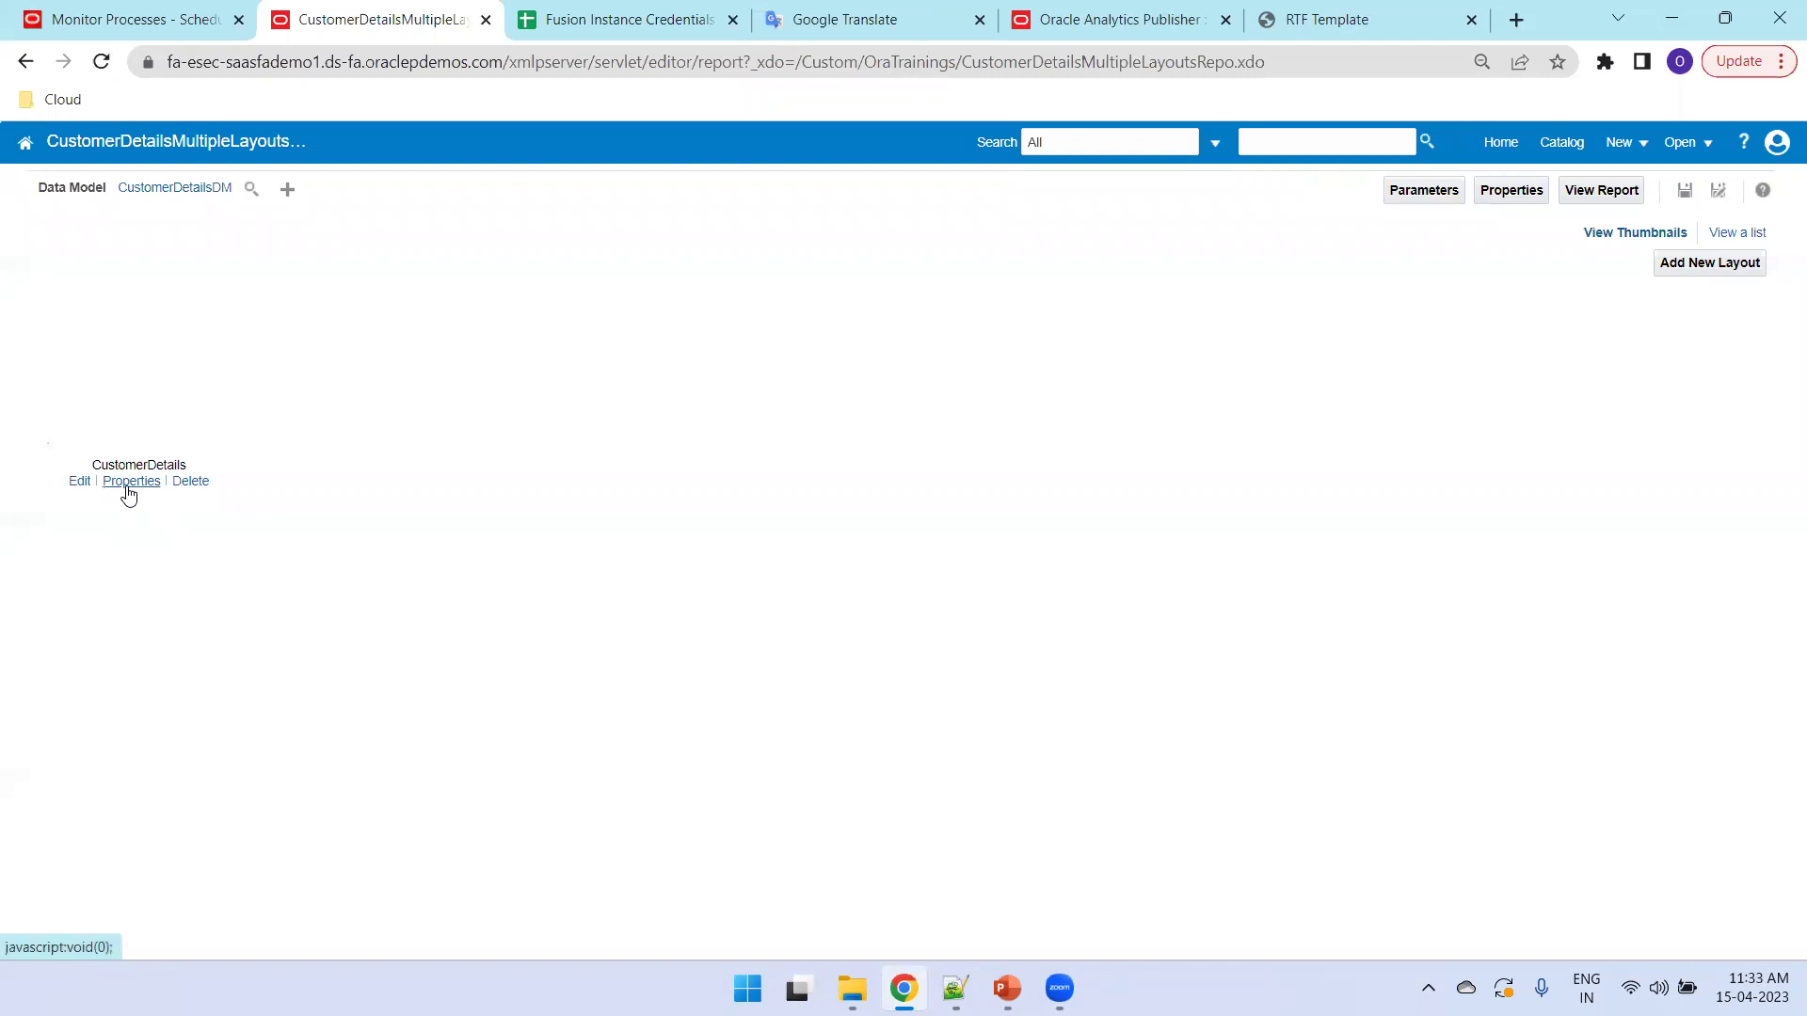
Step: Upload CustomerDetails_fr.rtf as the CustomerDetails layout's French template and save the layout
left_click(128, 484)
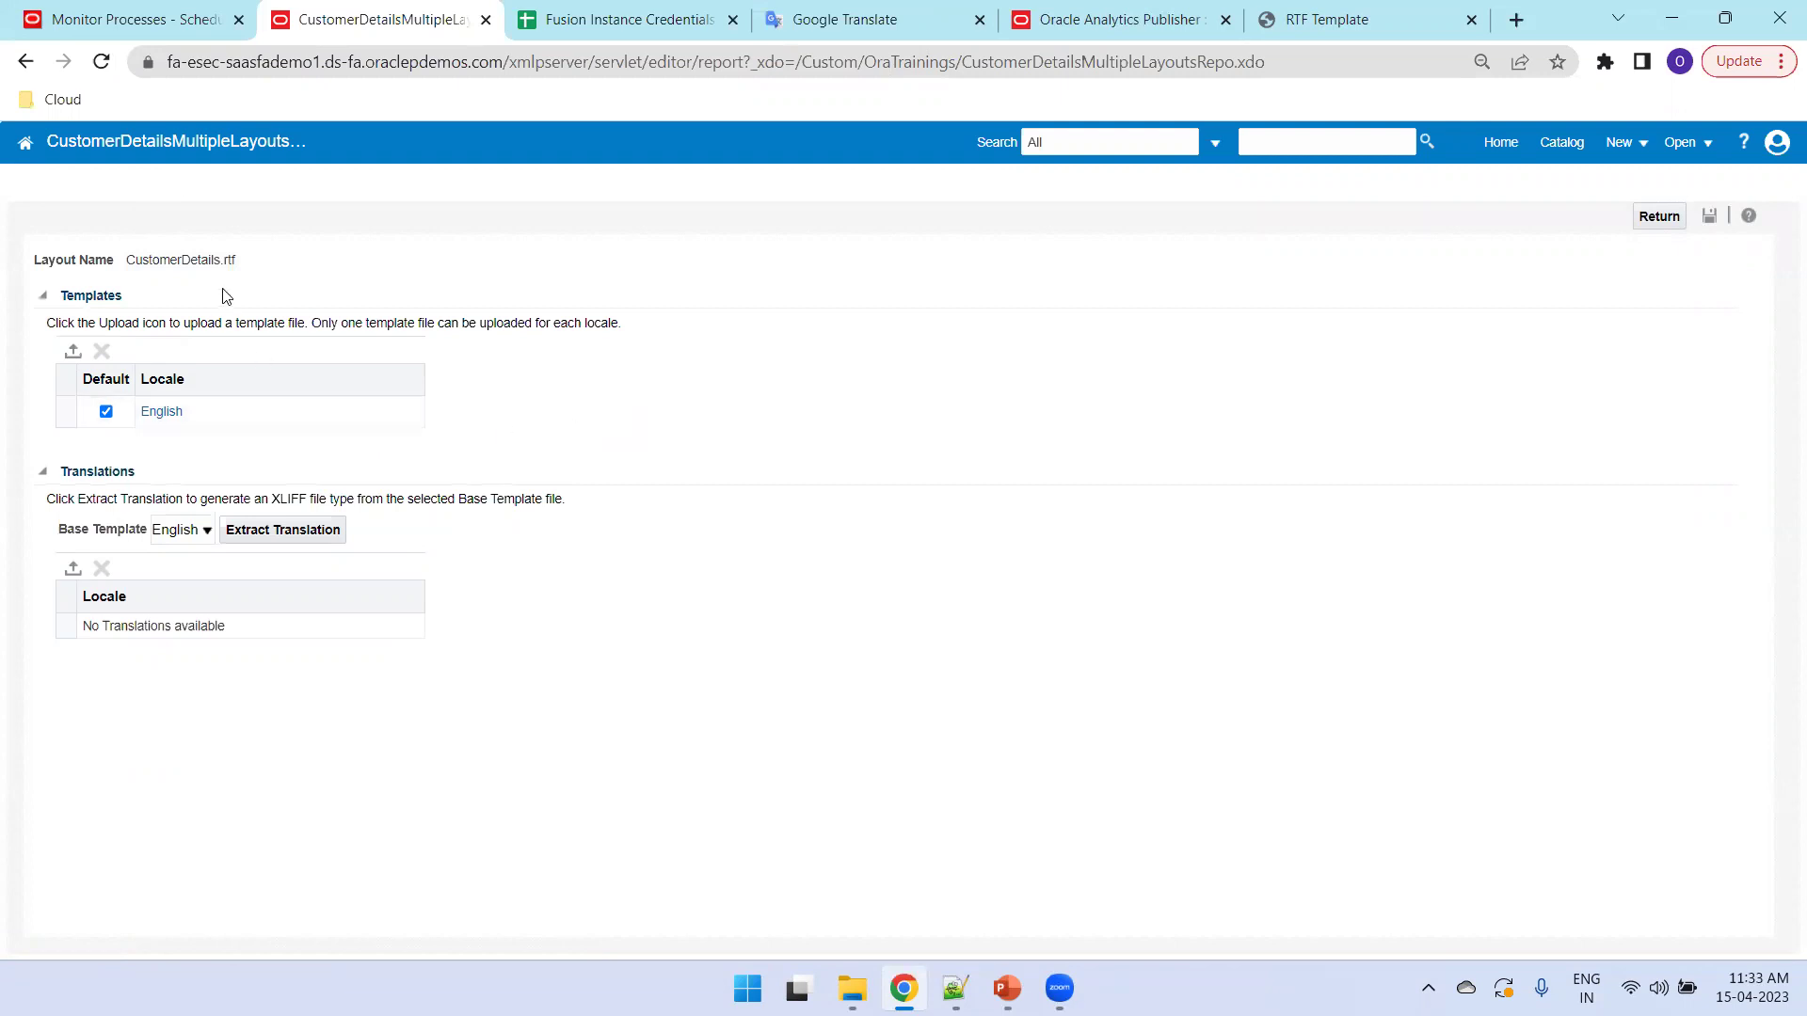
left_click(72, 350)
left_click(853, 508)
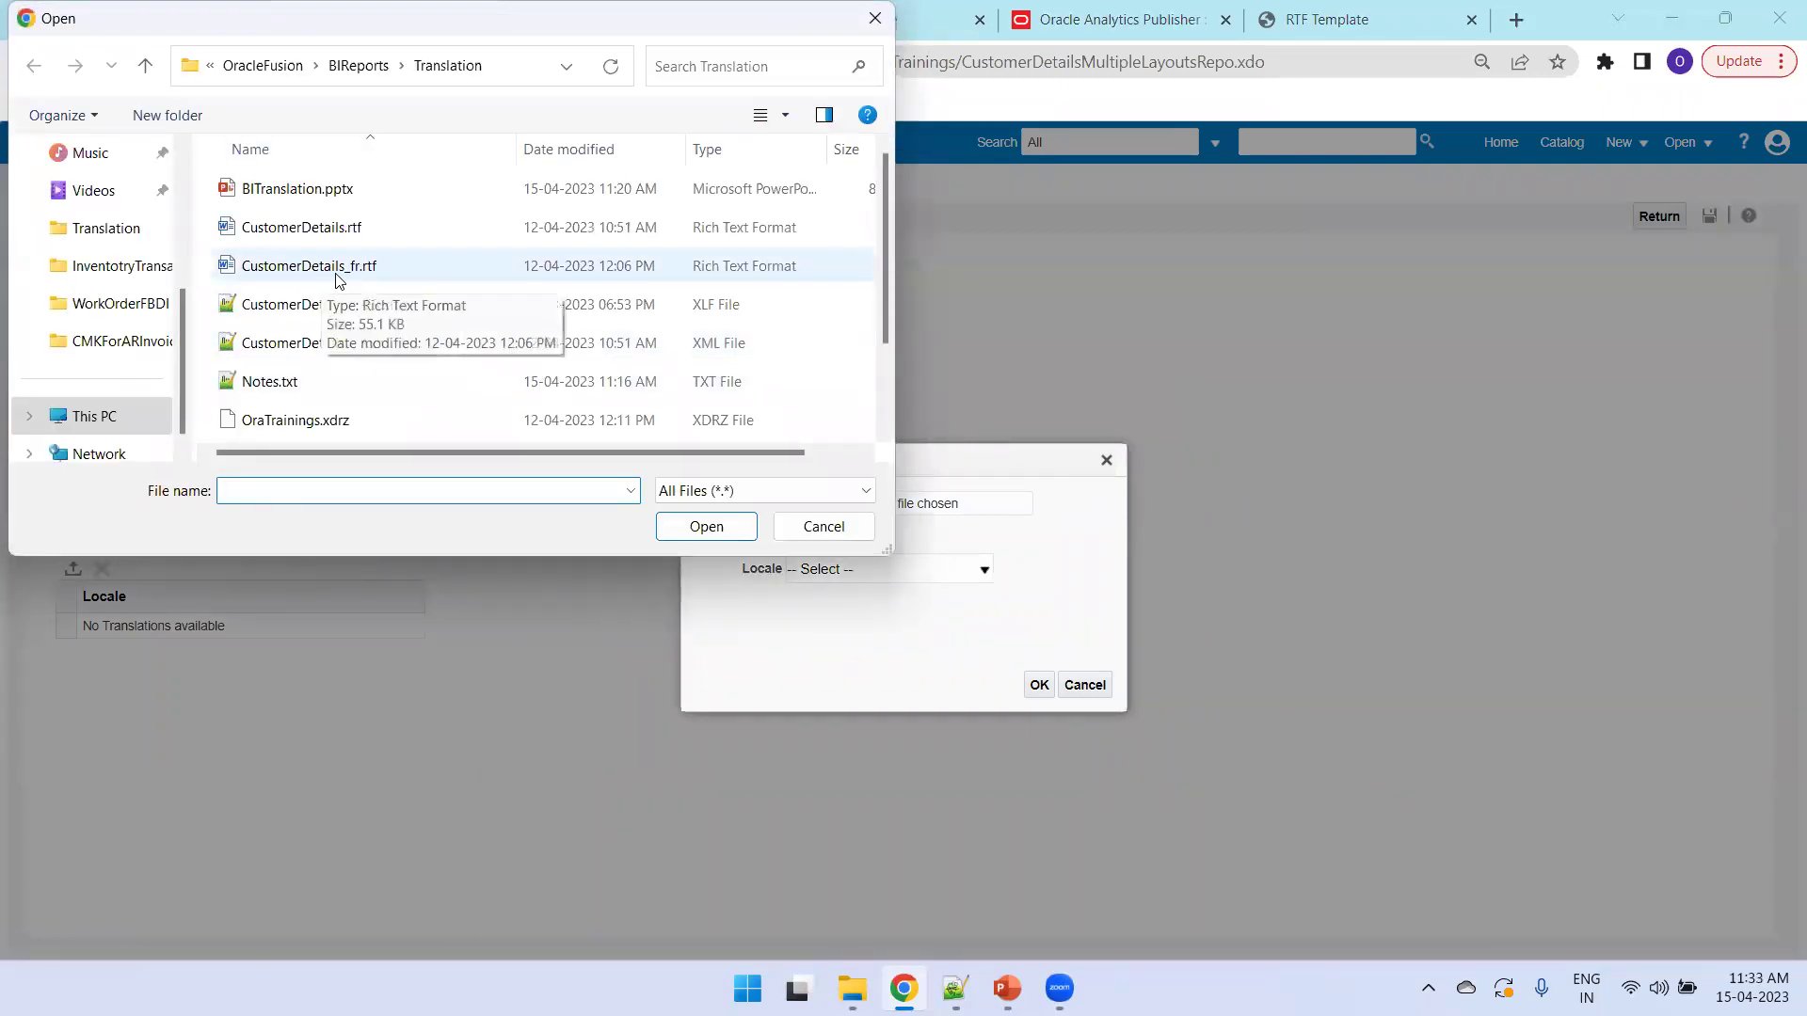
double_click(350, 268)
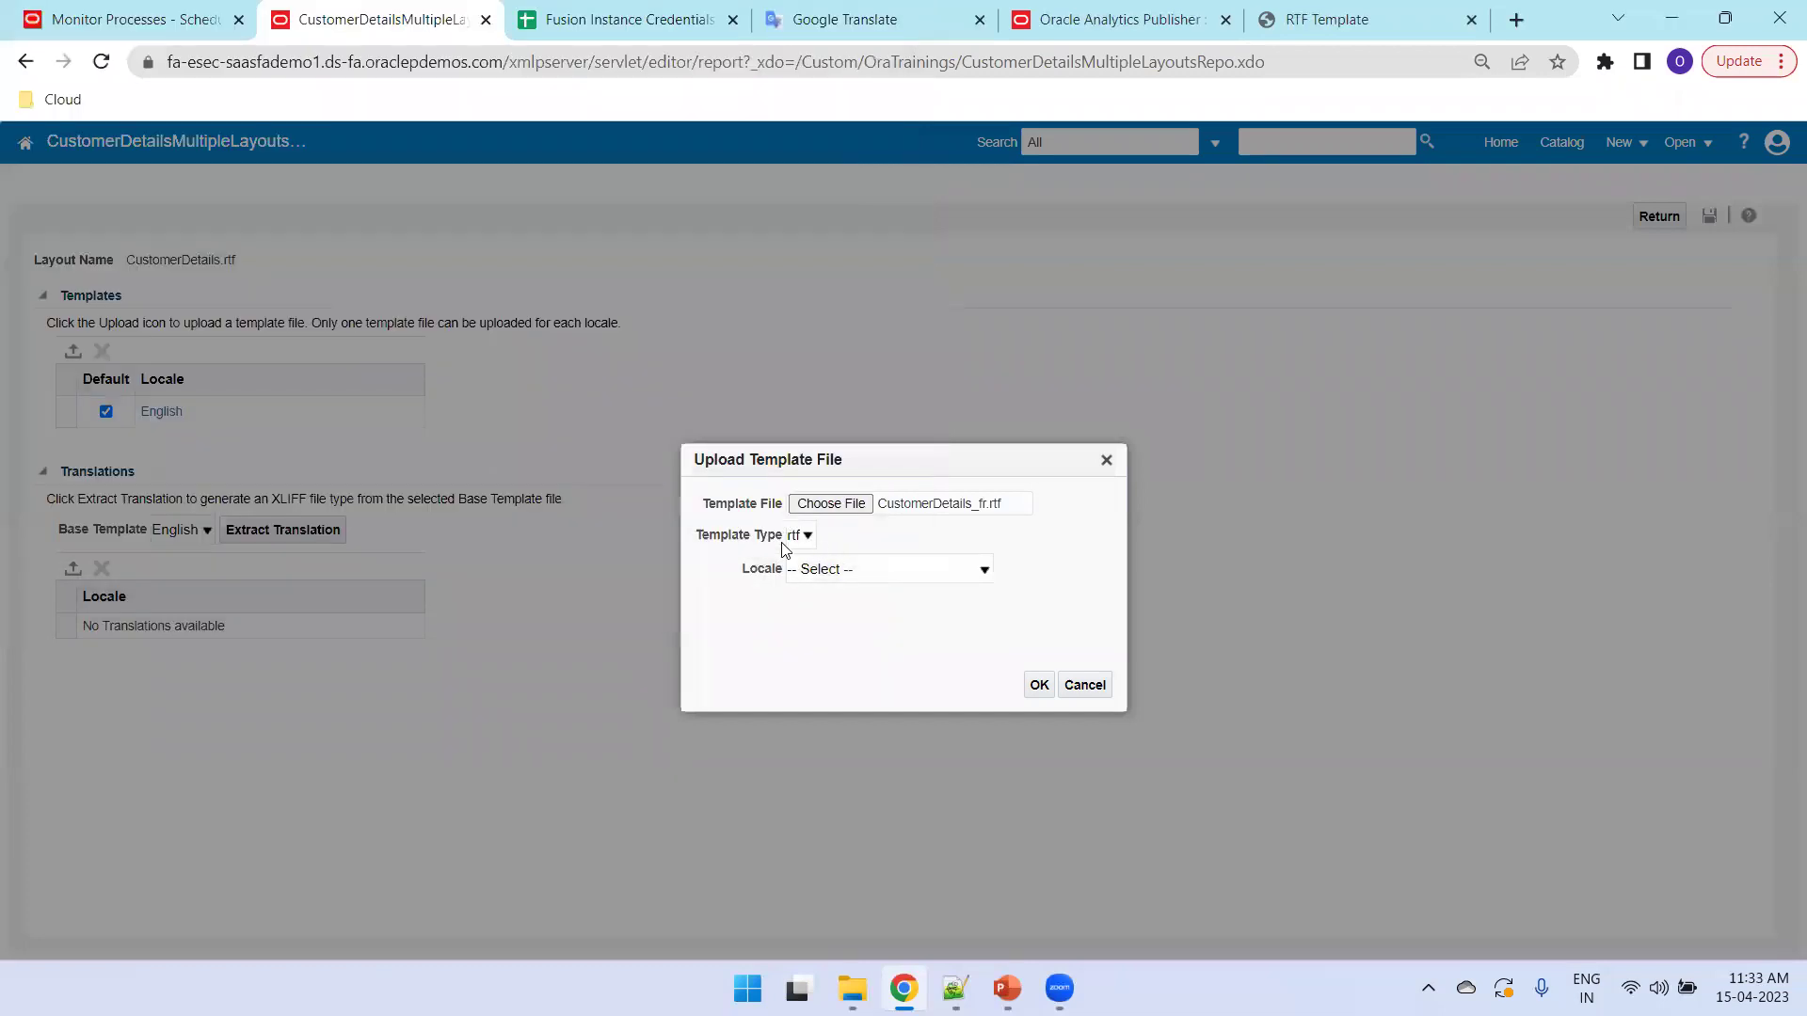
left_click(811, 571)
type("fr")
key("Return")
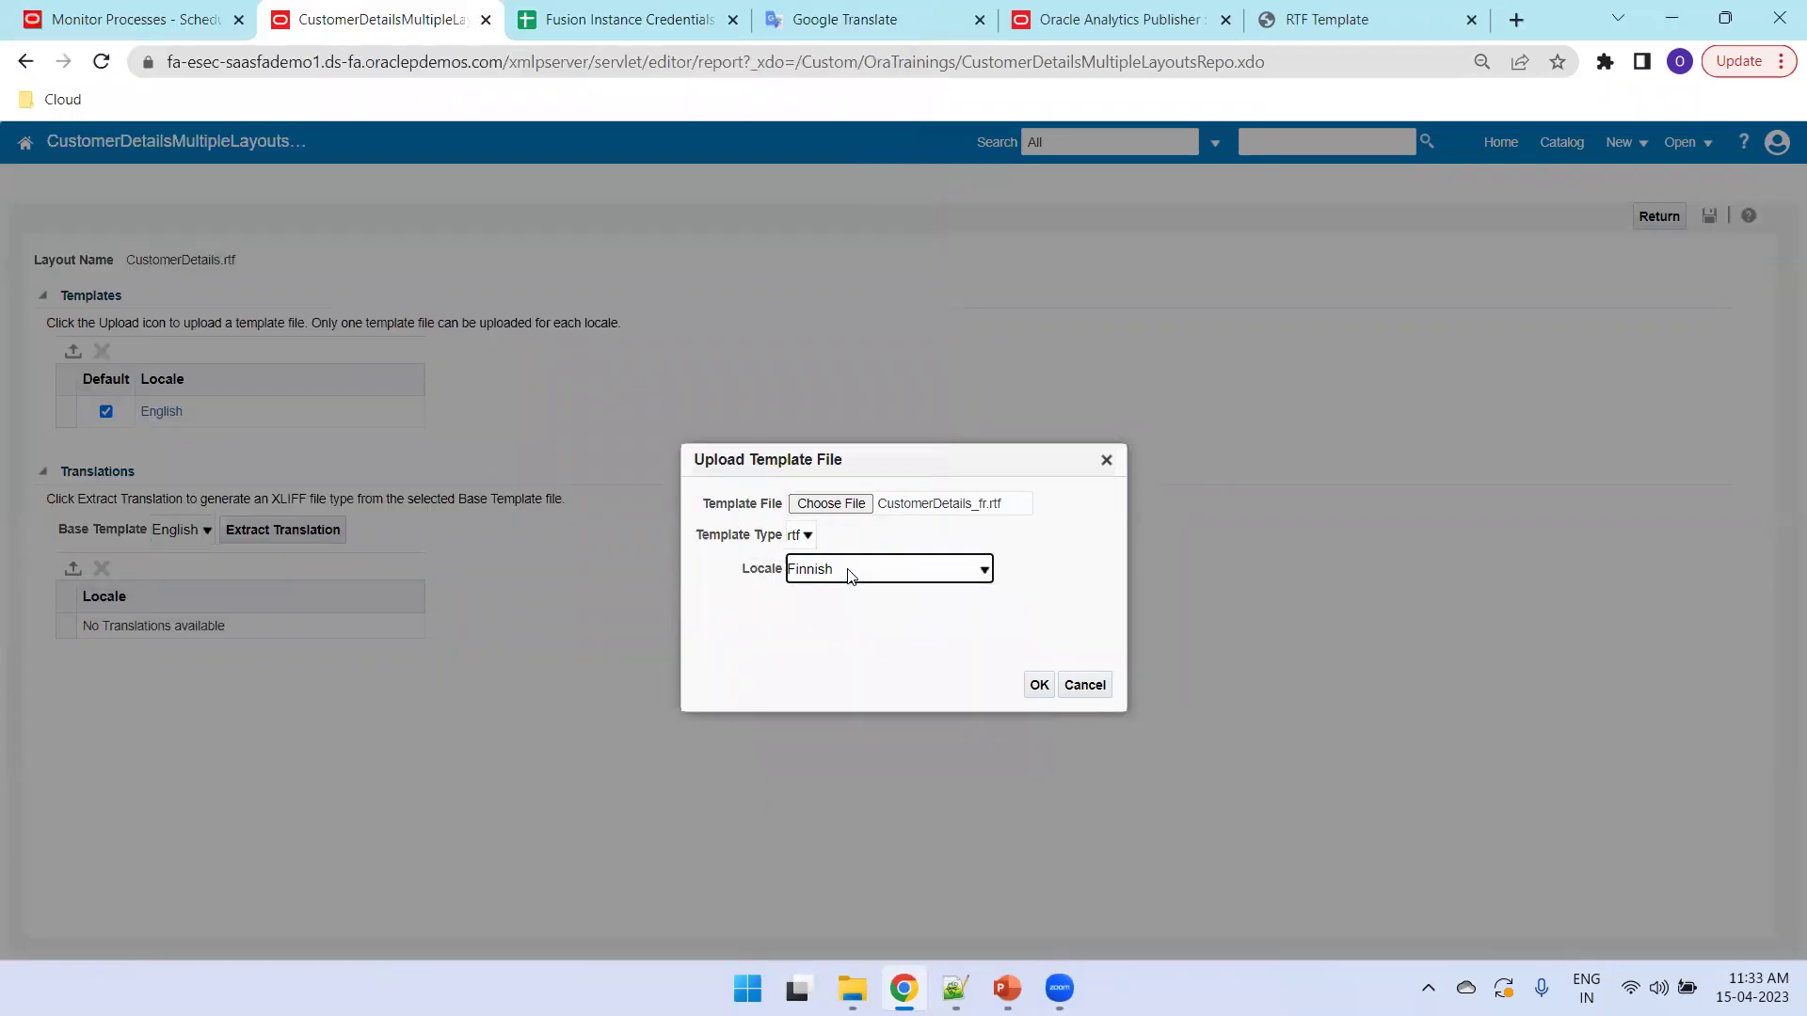
left_click(1039, 684)
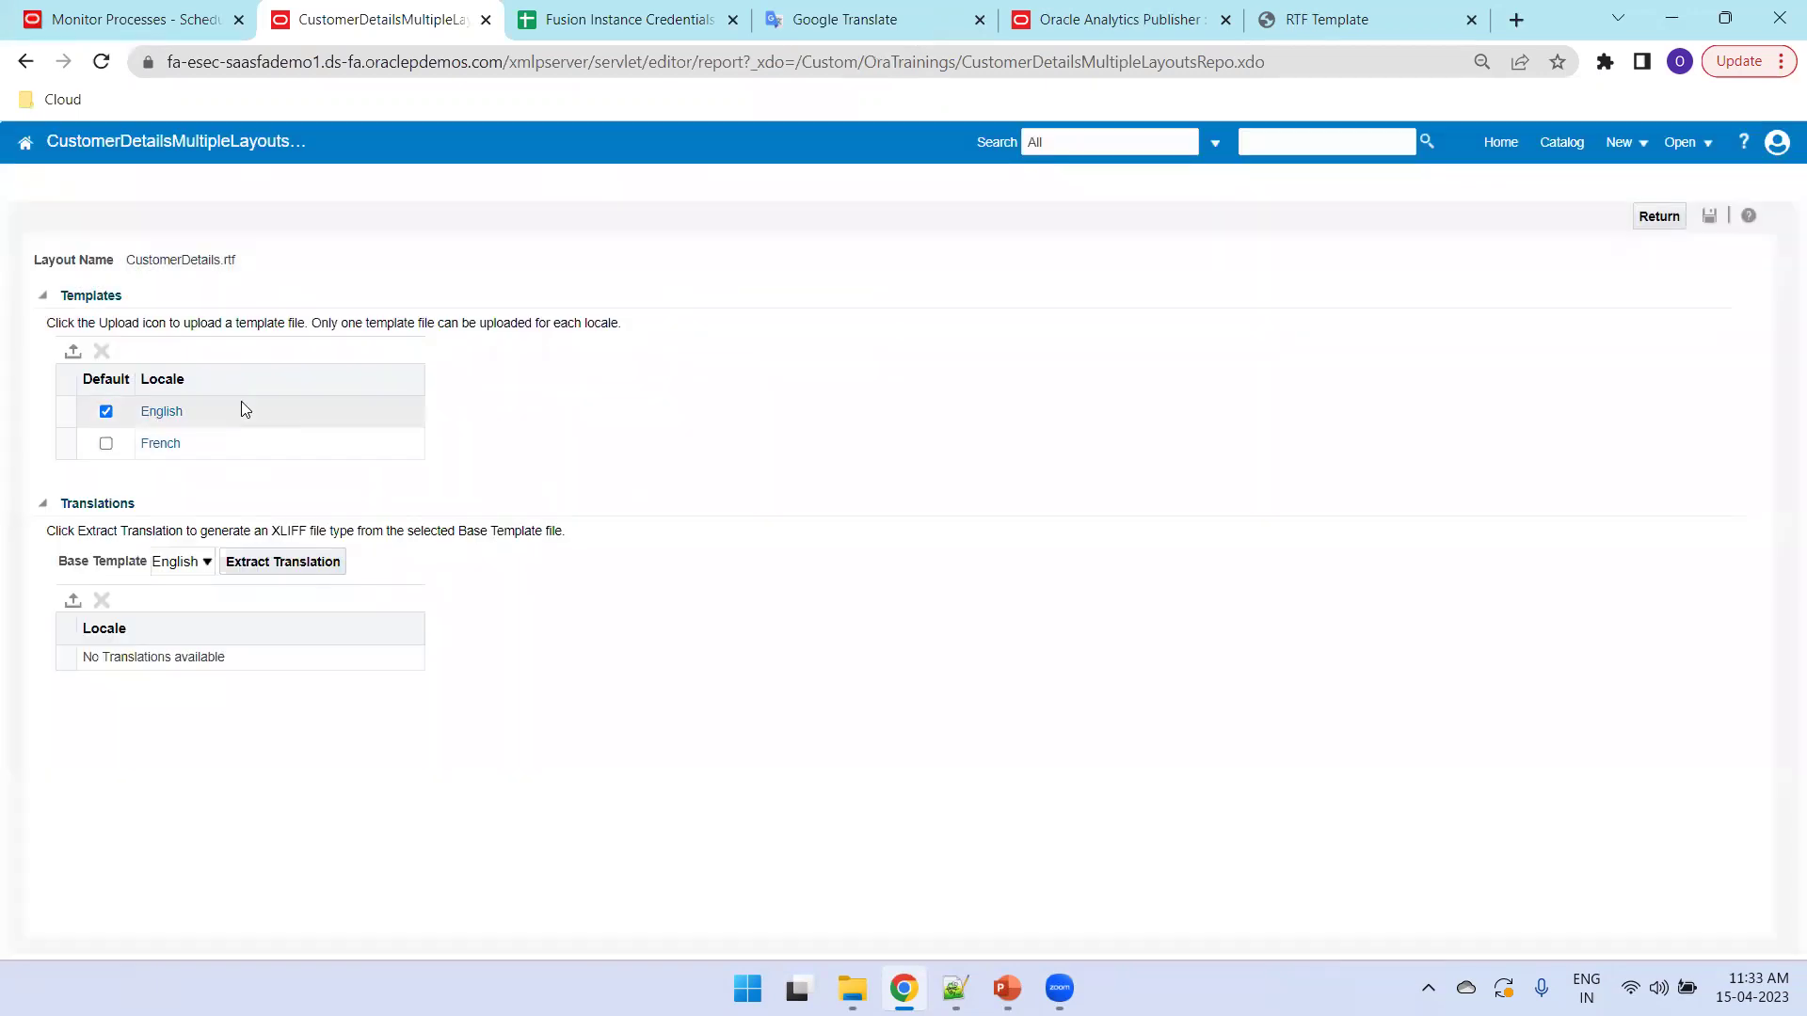
left_click(1708, 216)
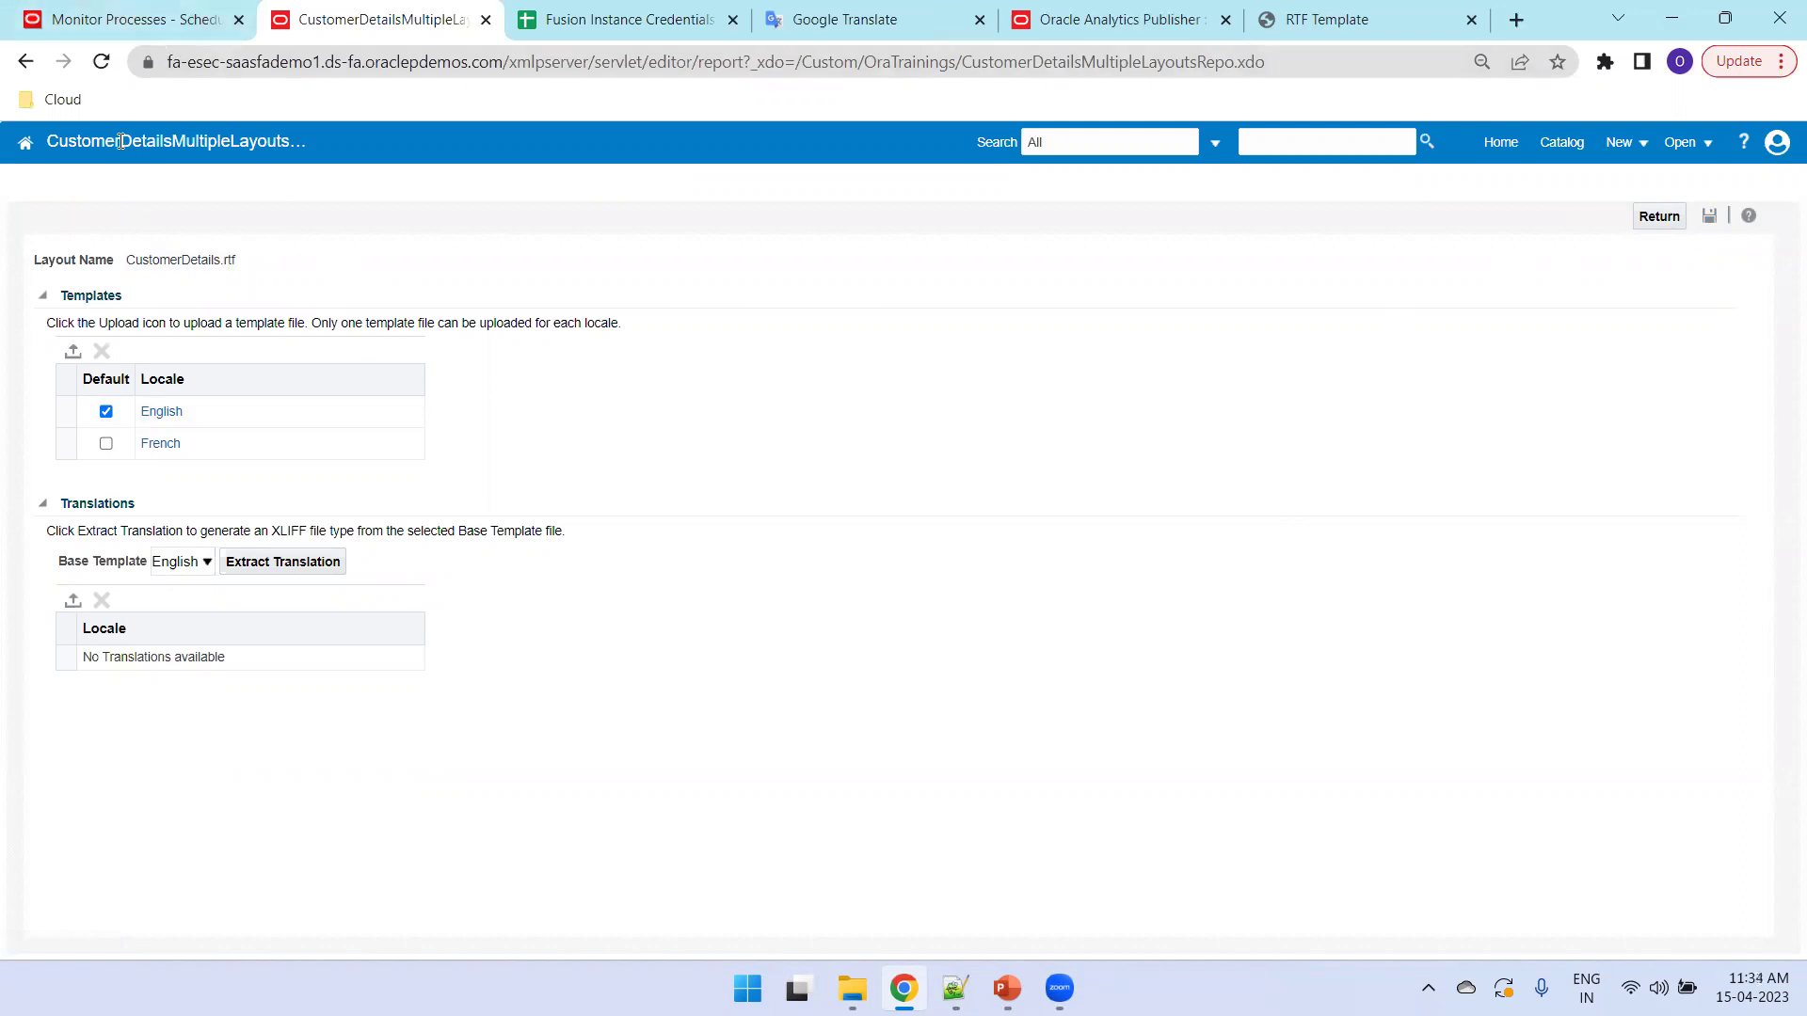
Step: Submit a new run of the Customer Details - MultiLanguageReport - EN- FR job
left_click(175, 30)
left_click_drag(332, 323, 36, 324)
left_click(226, 254)
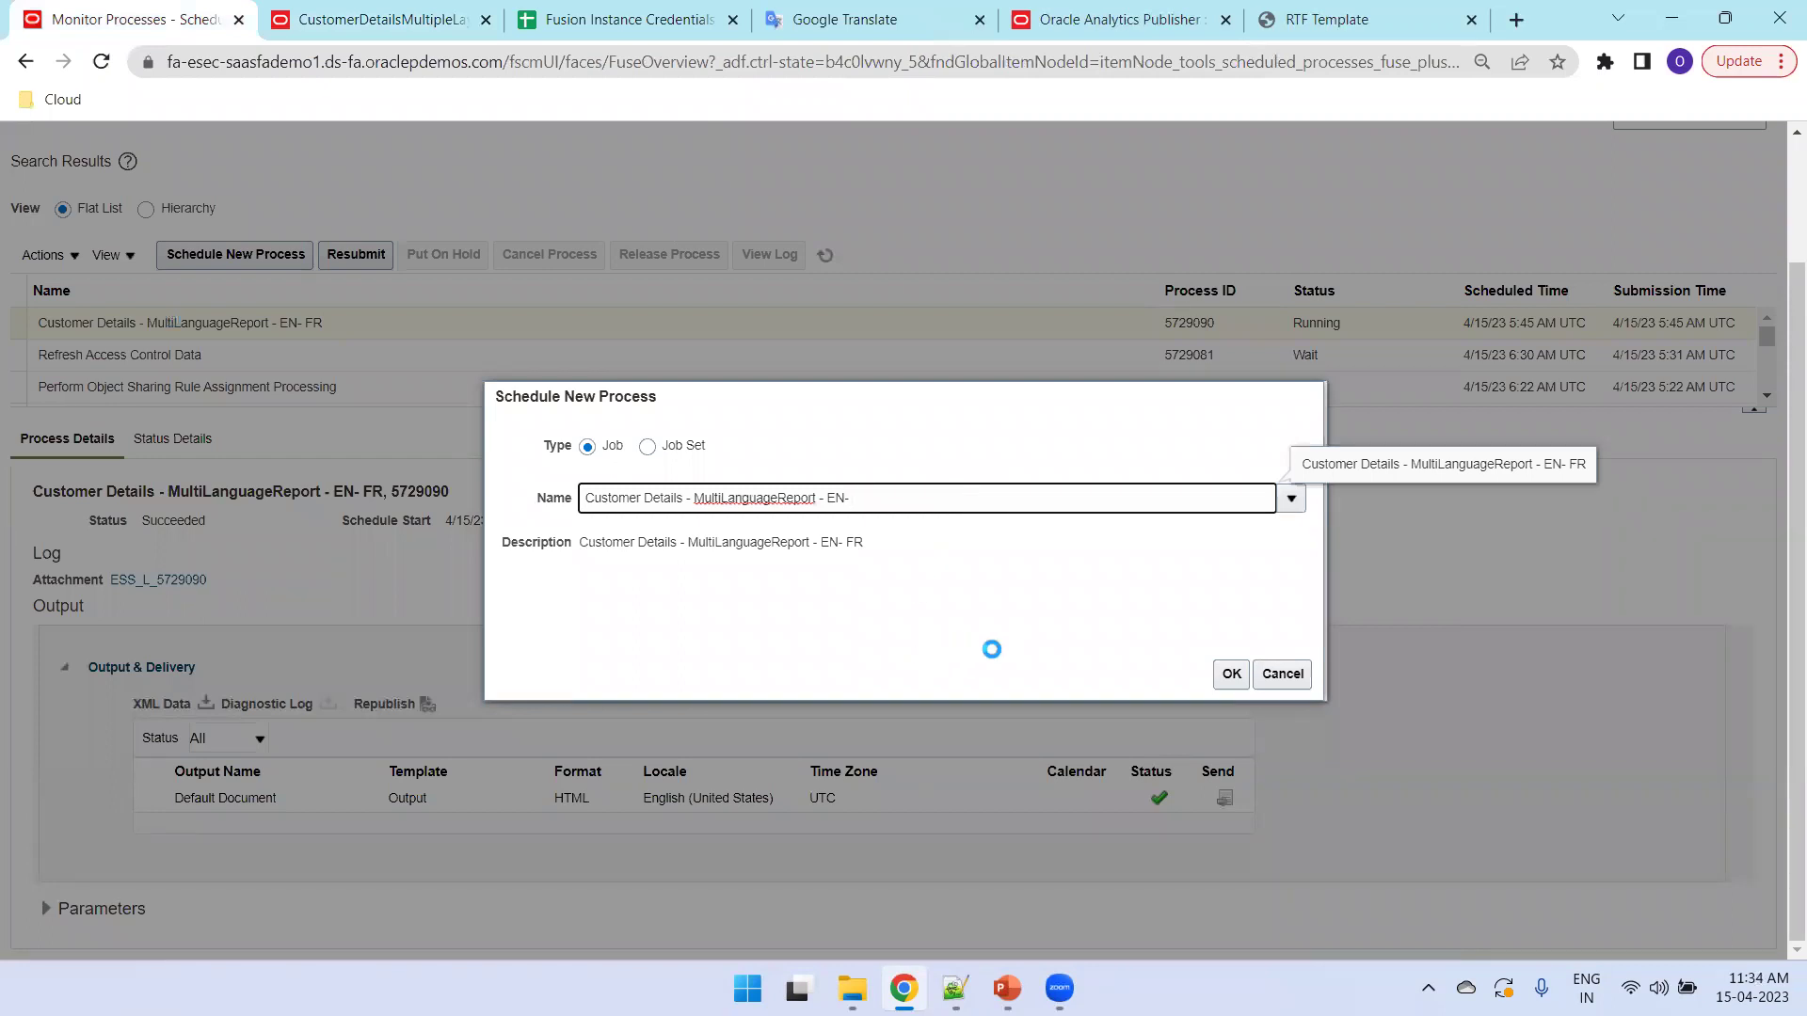
left_click(1232, 674)
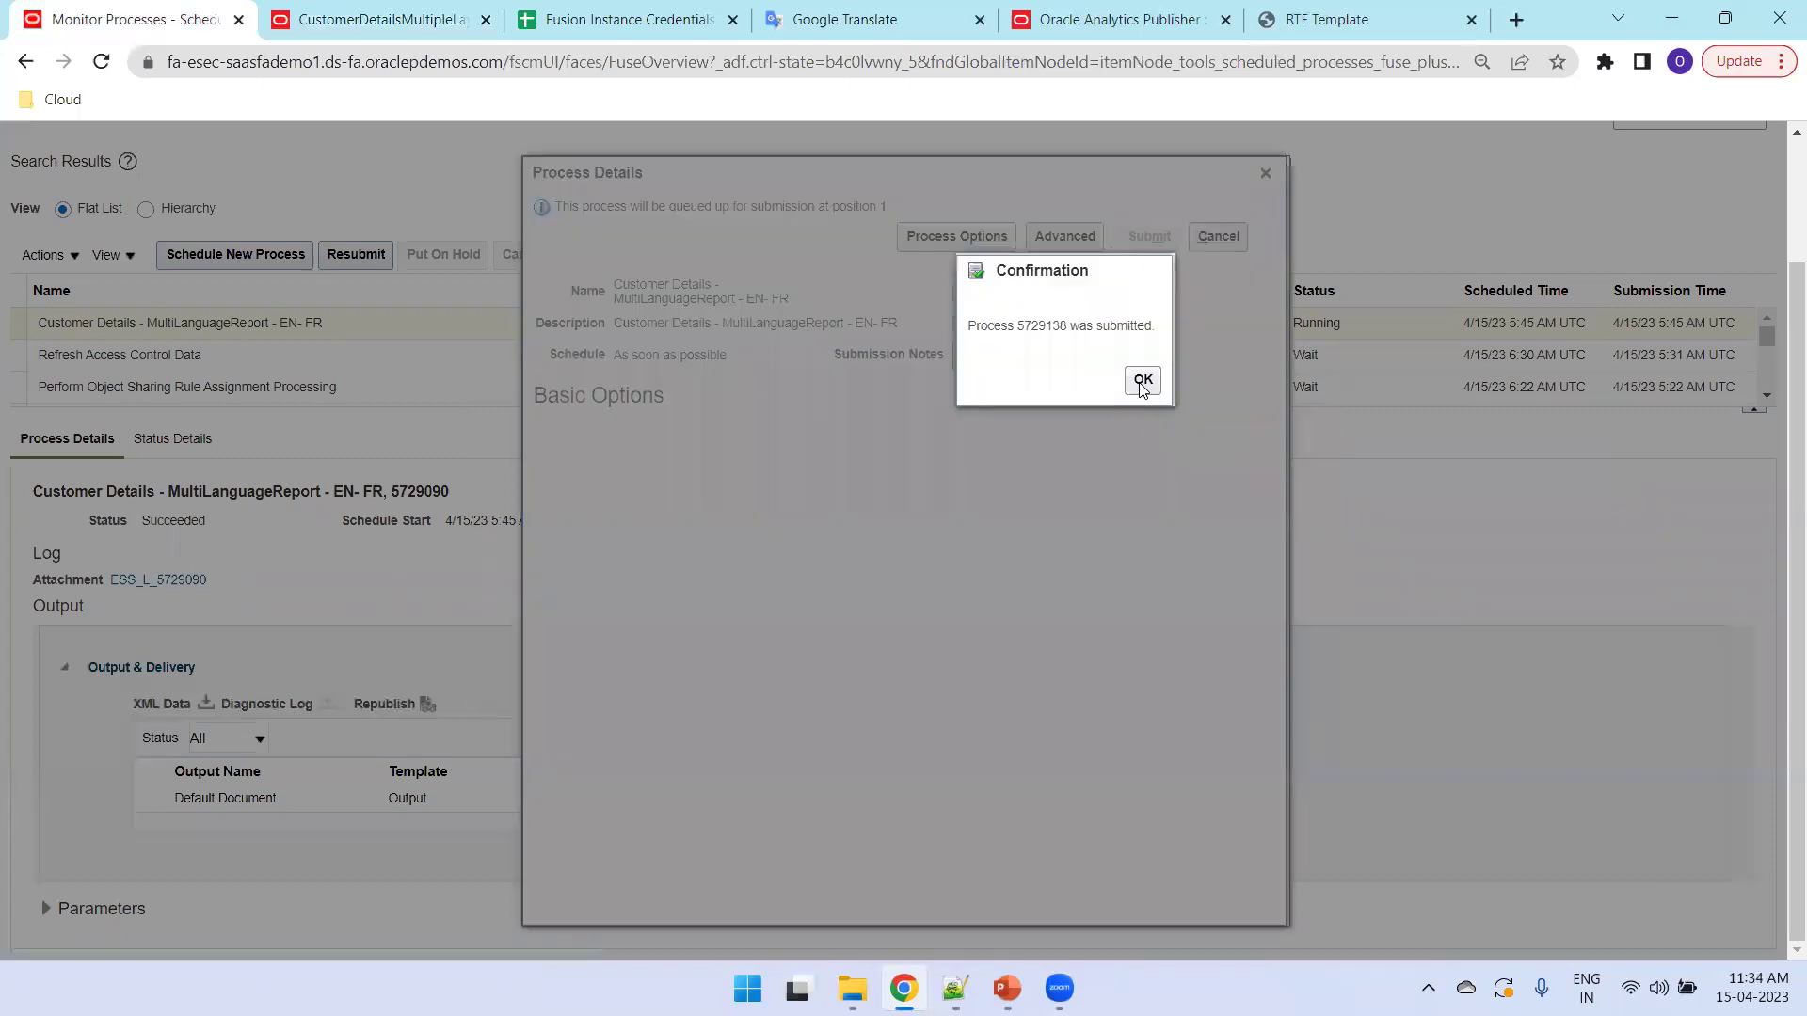
left_click(1141, 381)
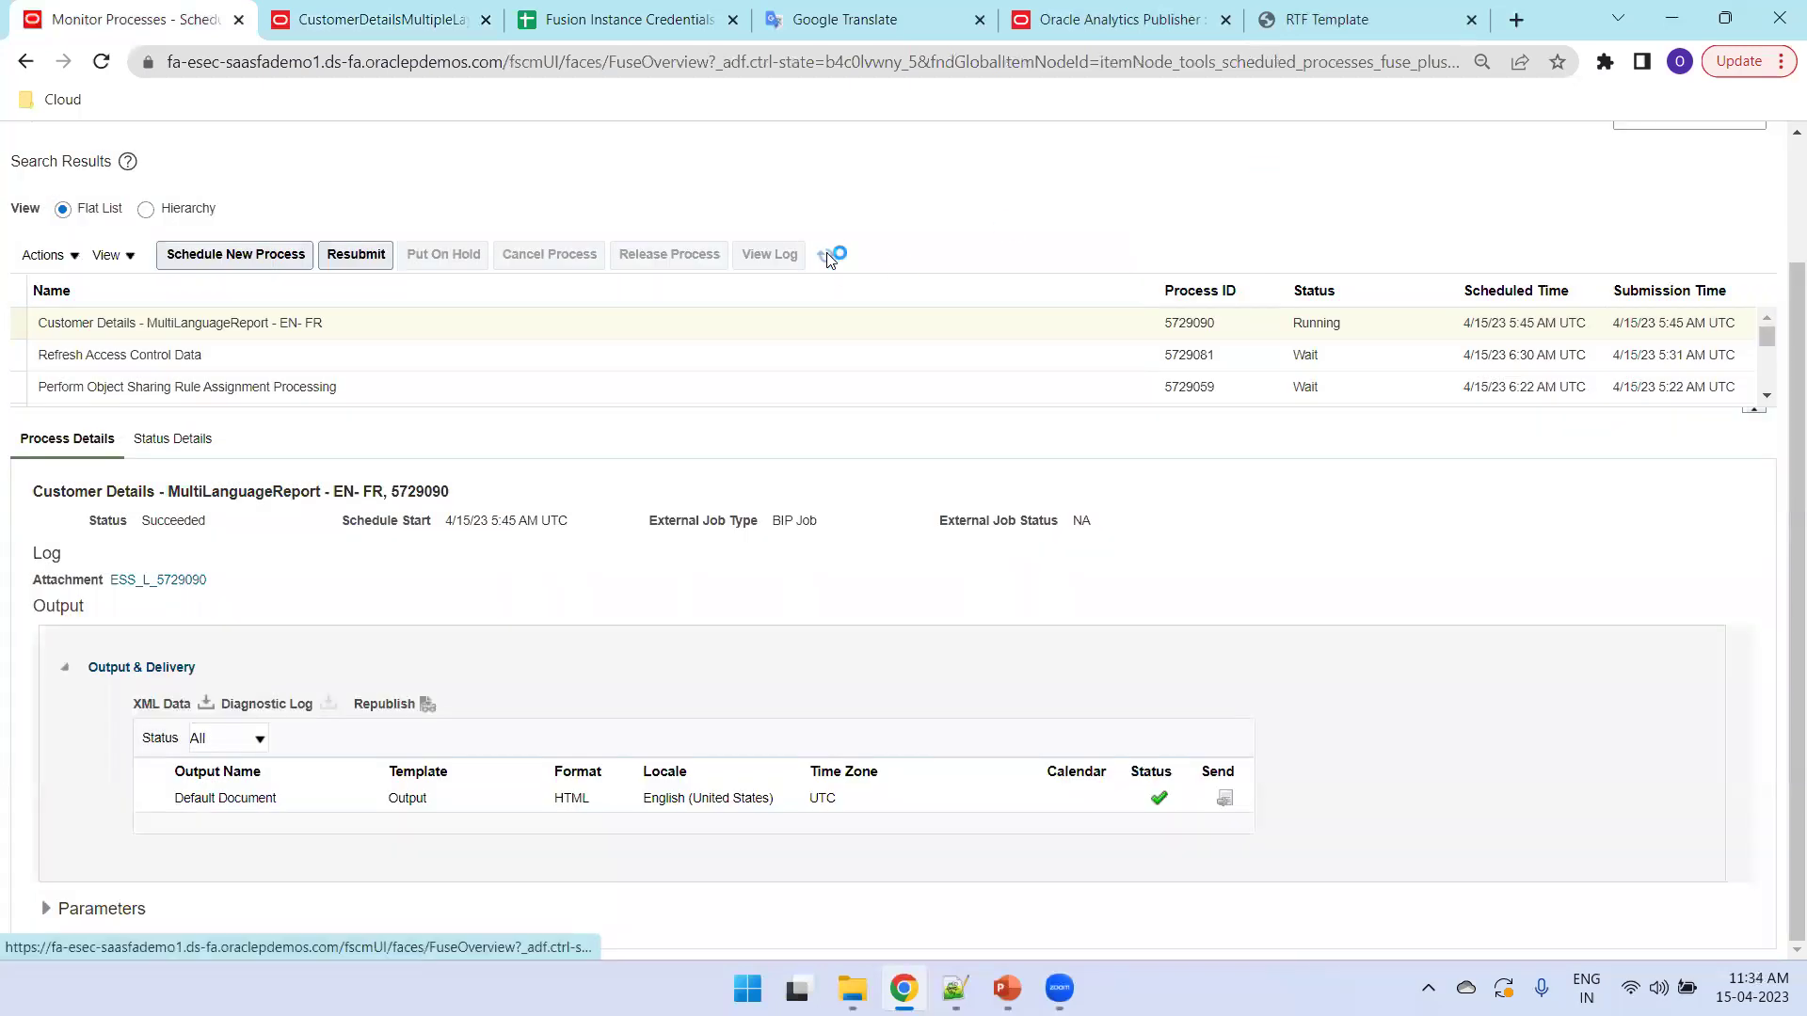
Step: Refresh until the run completes, then view its HTML output showing English headers
left_click(830, 257)
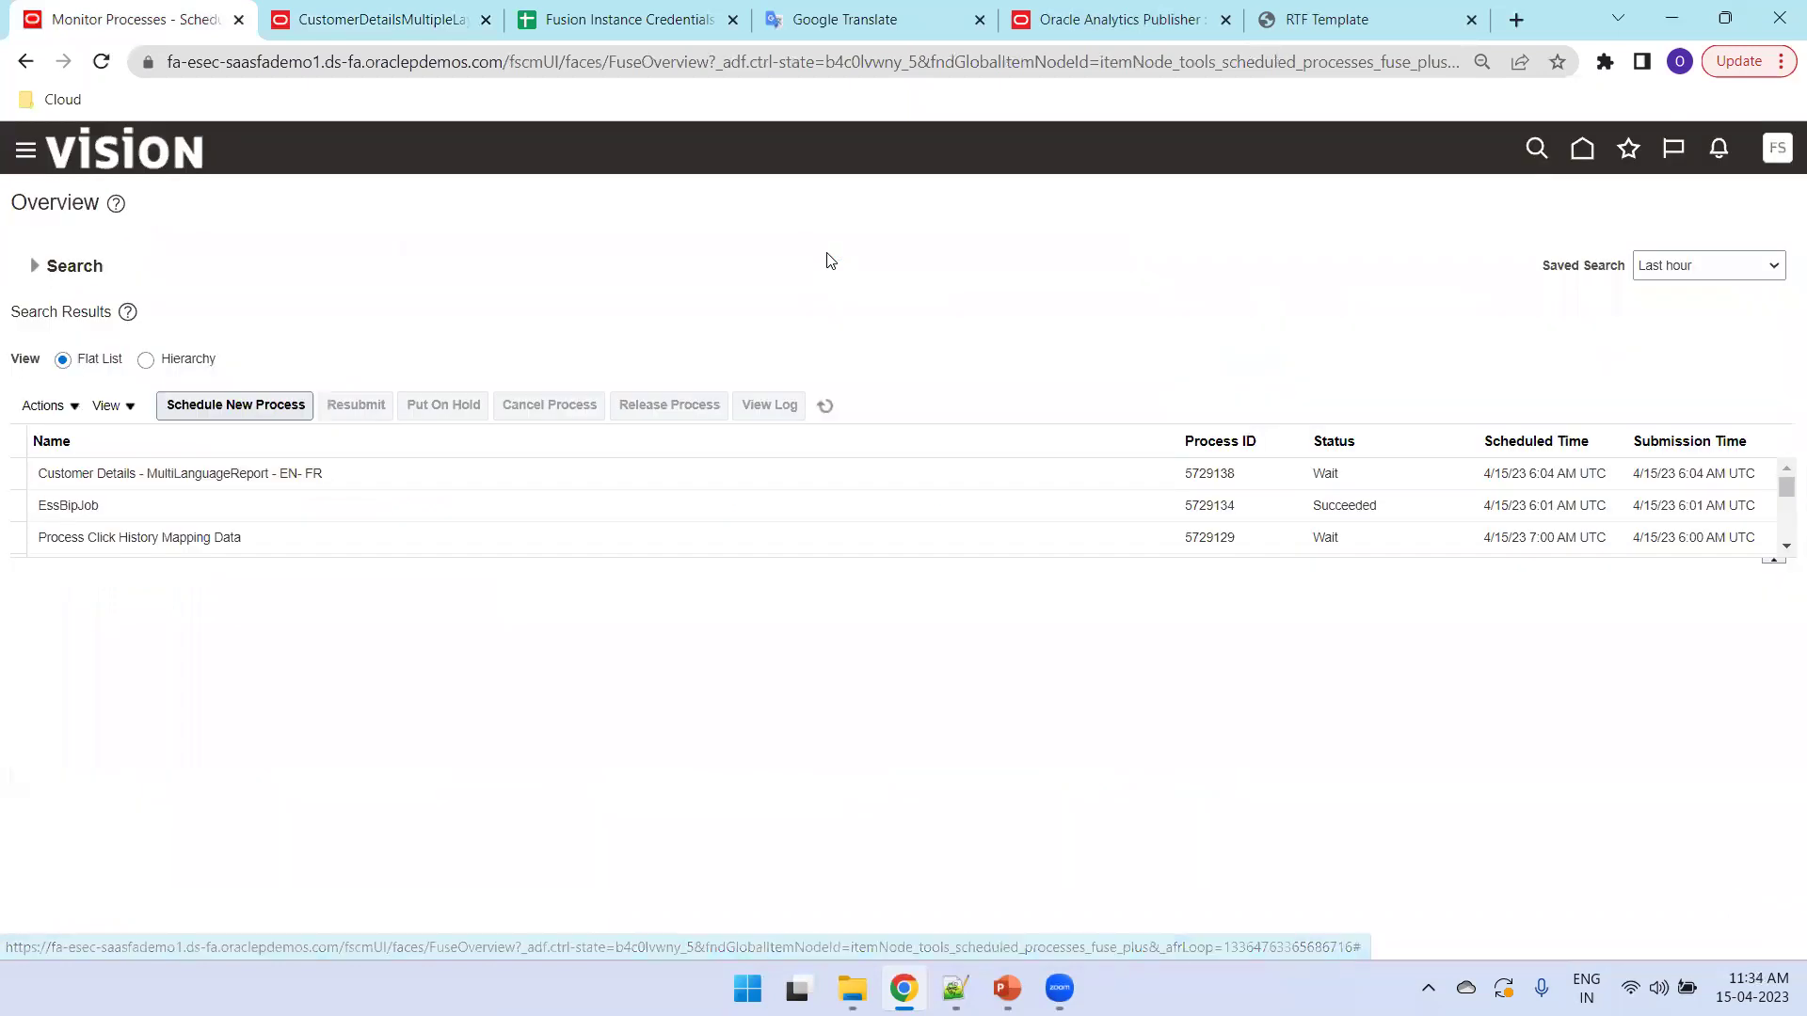
left_click(828, 413)
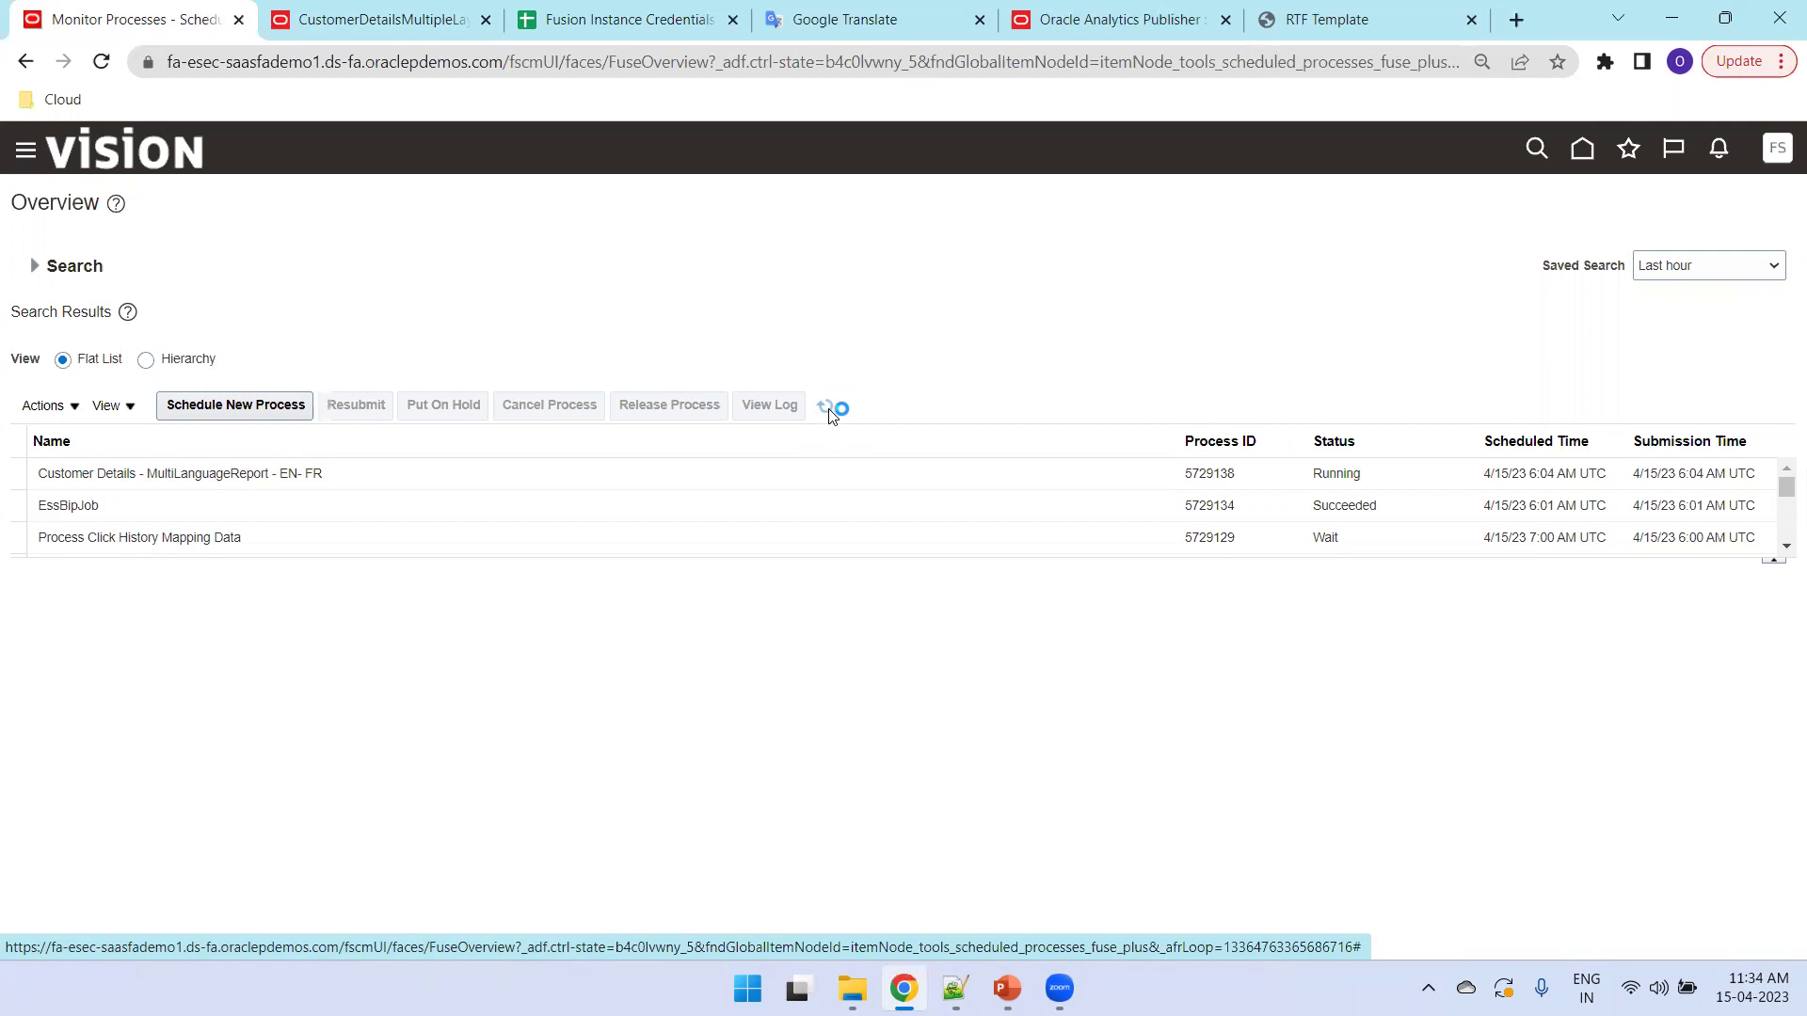
left_click(635, 470)
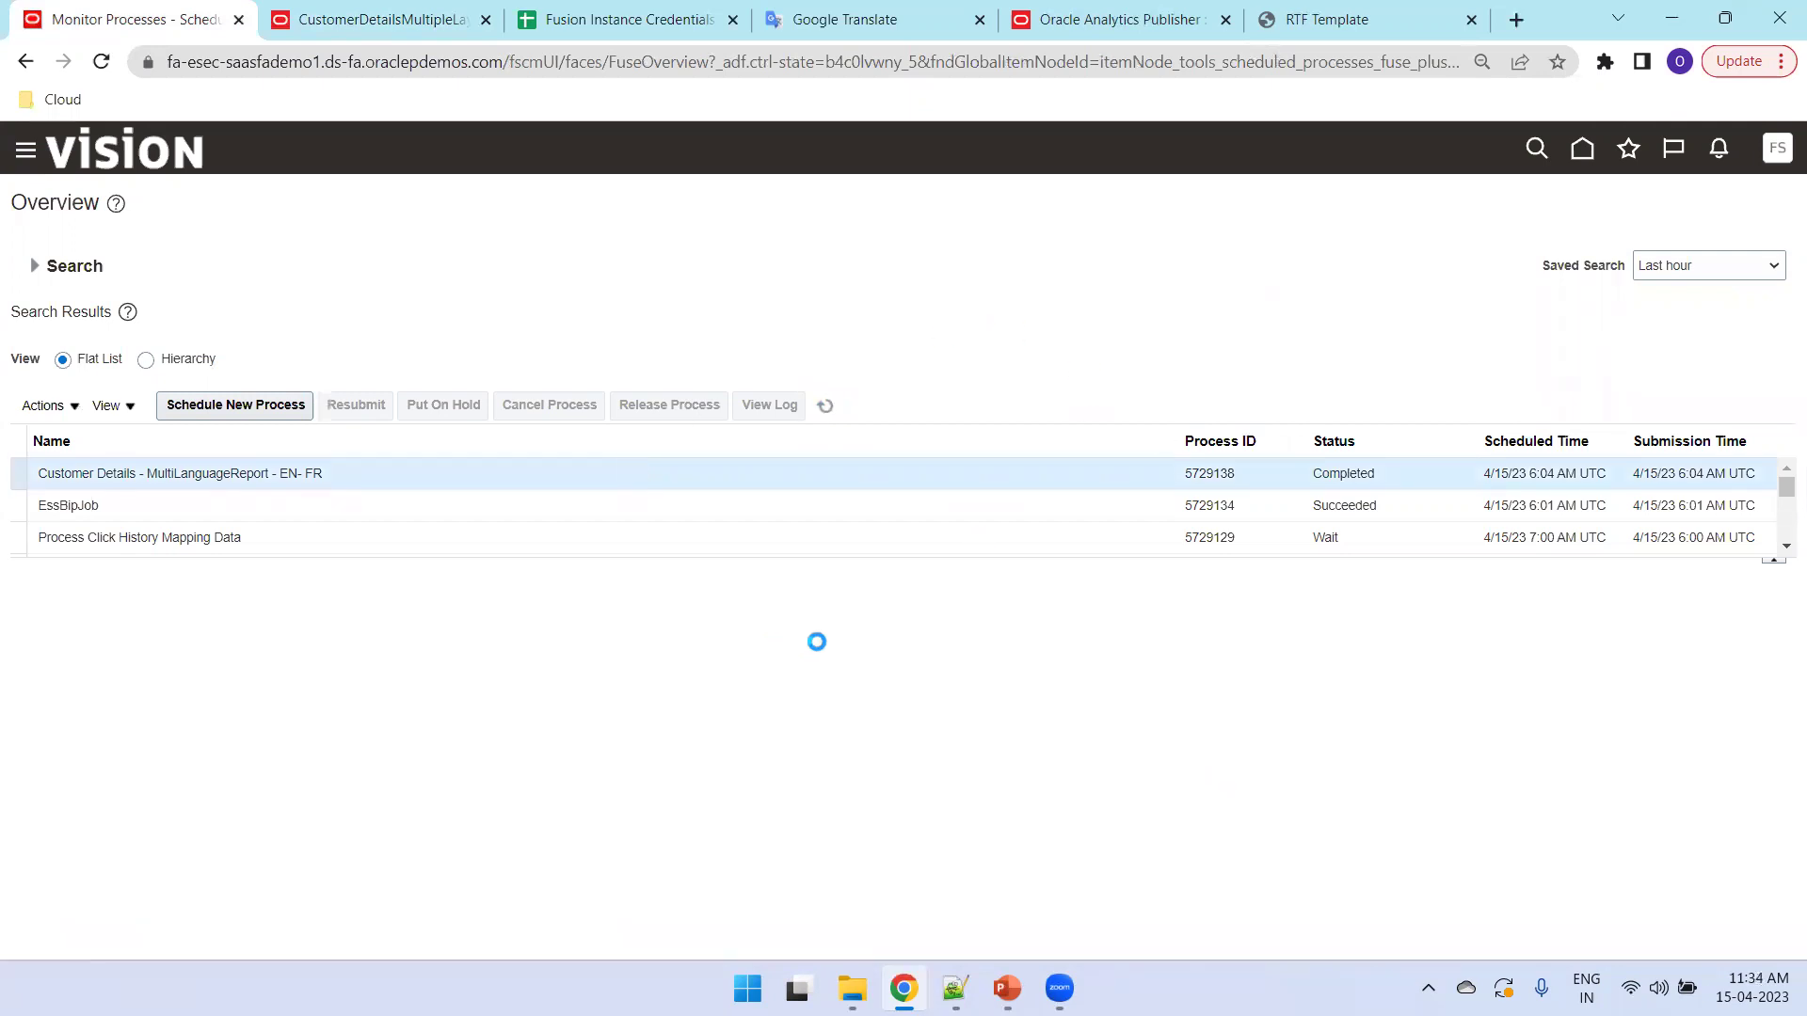
scroll(559, 712, "down", 2)
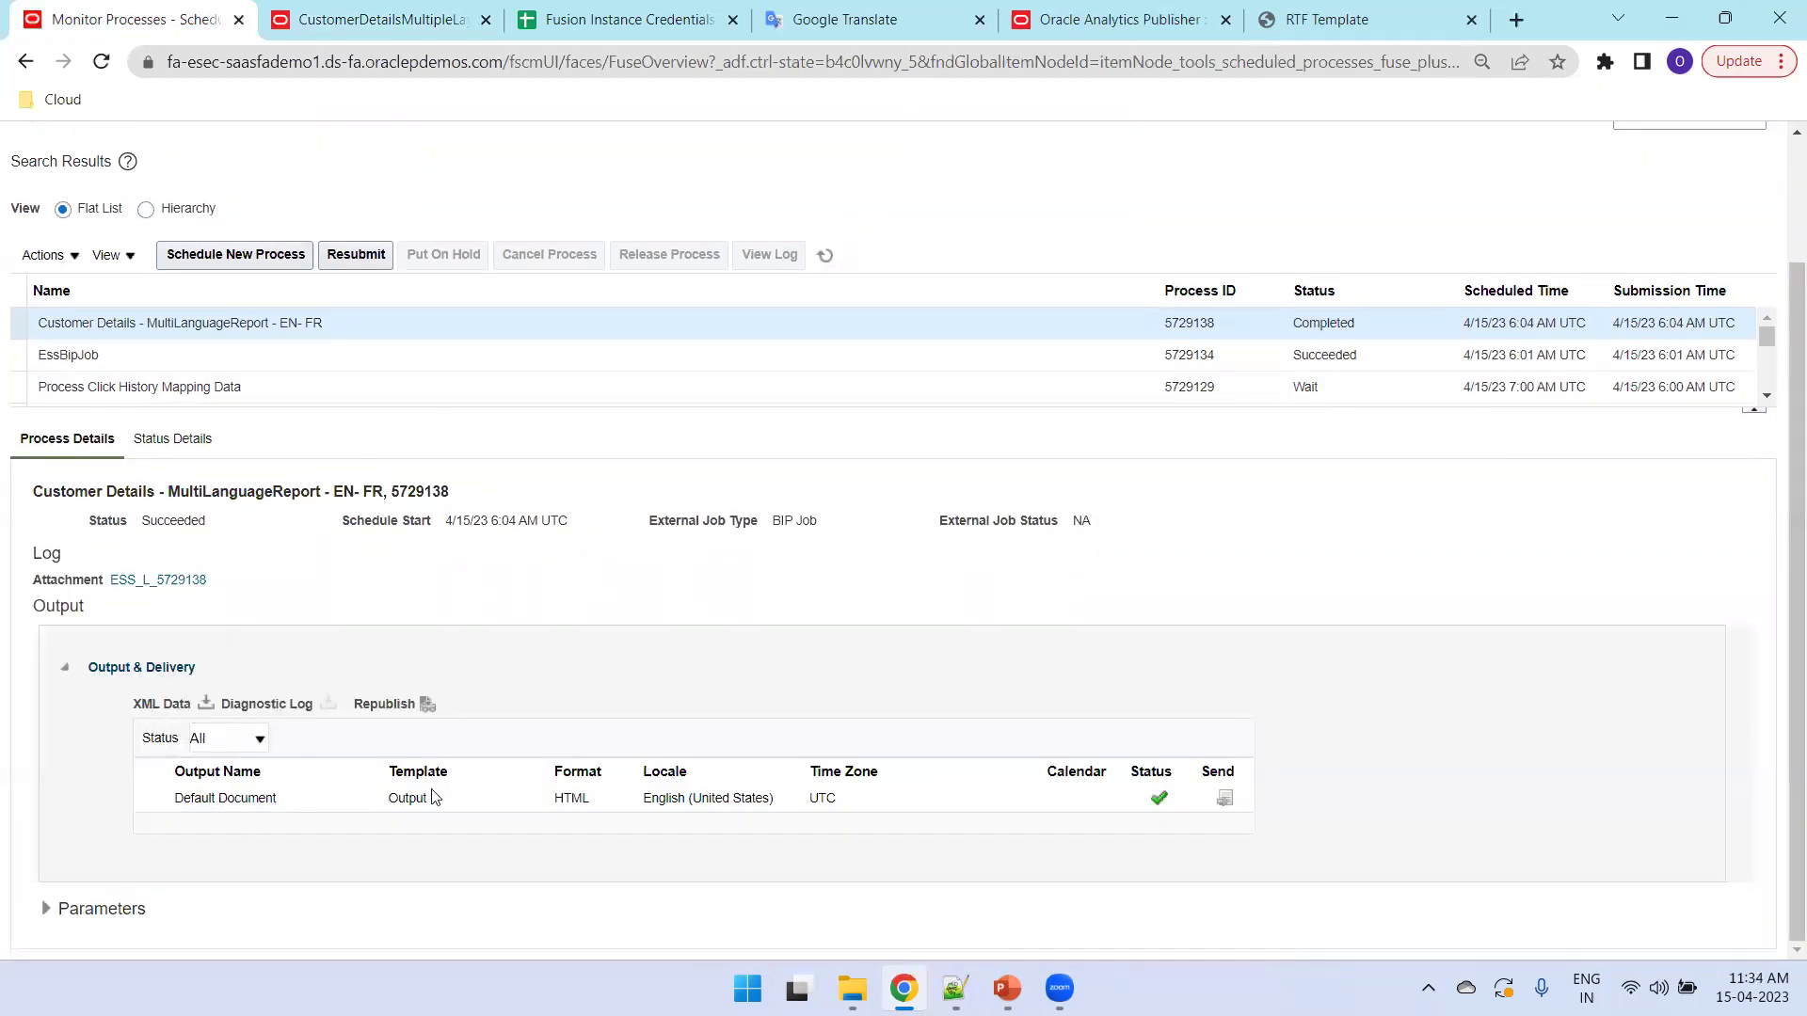
left_click(426, 706)
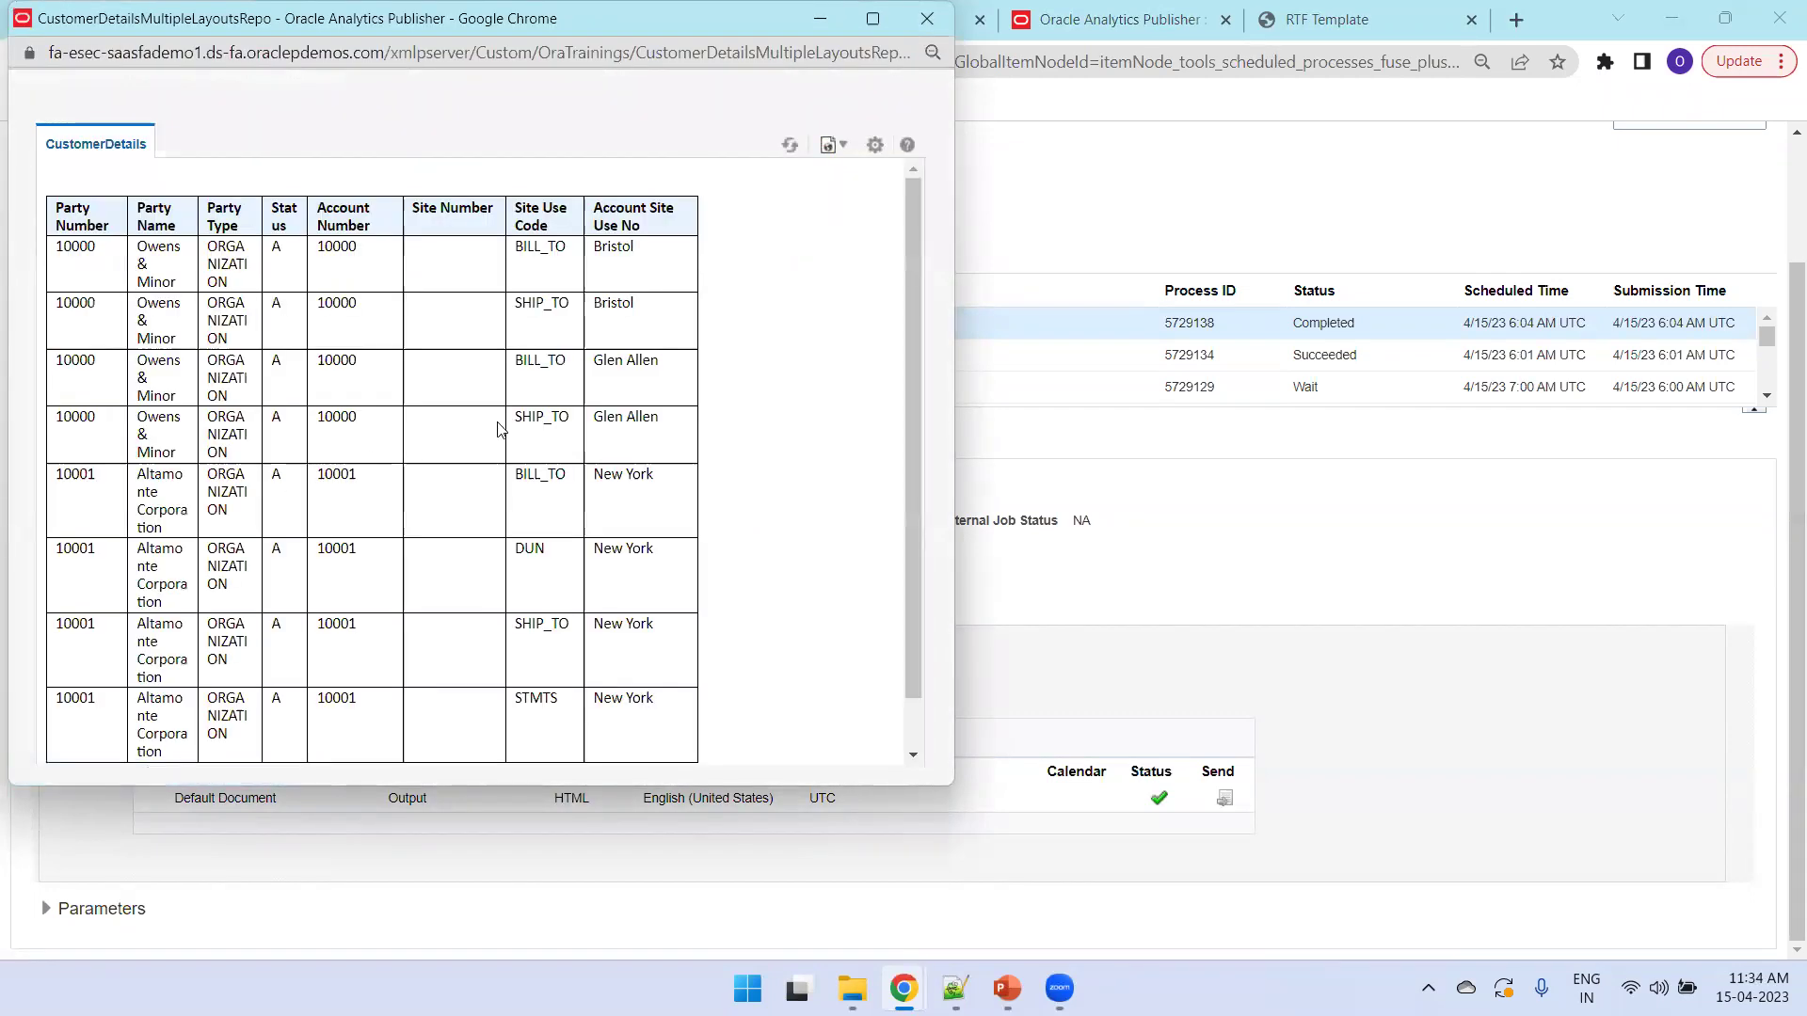
left_click(932, 24)
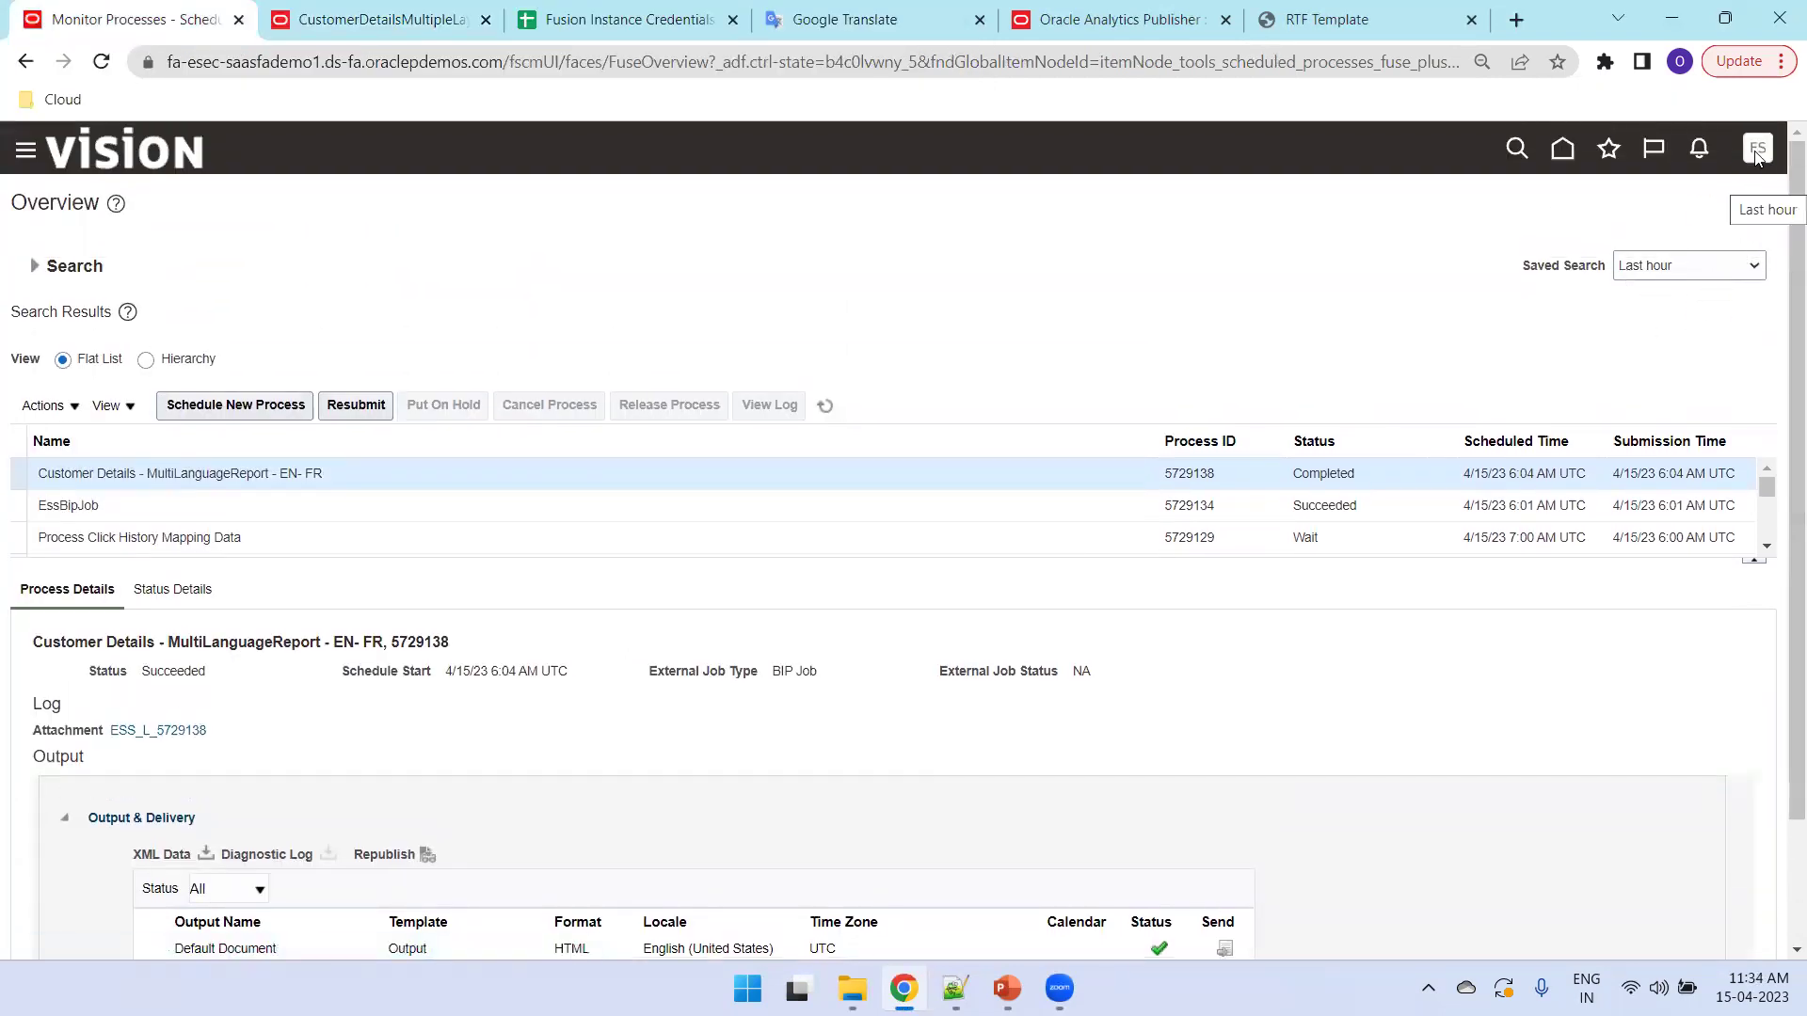
left_click(1561, 150)
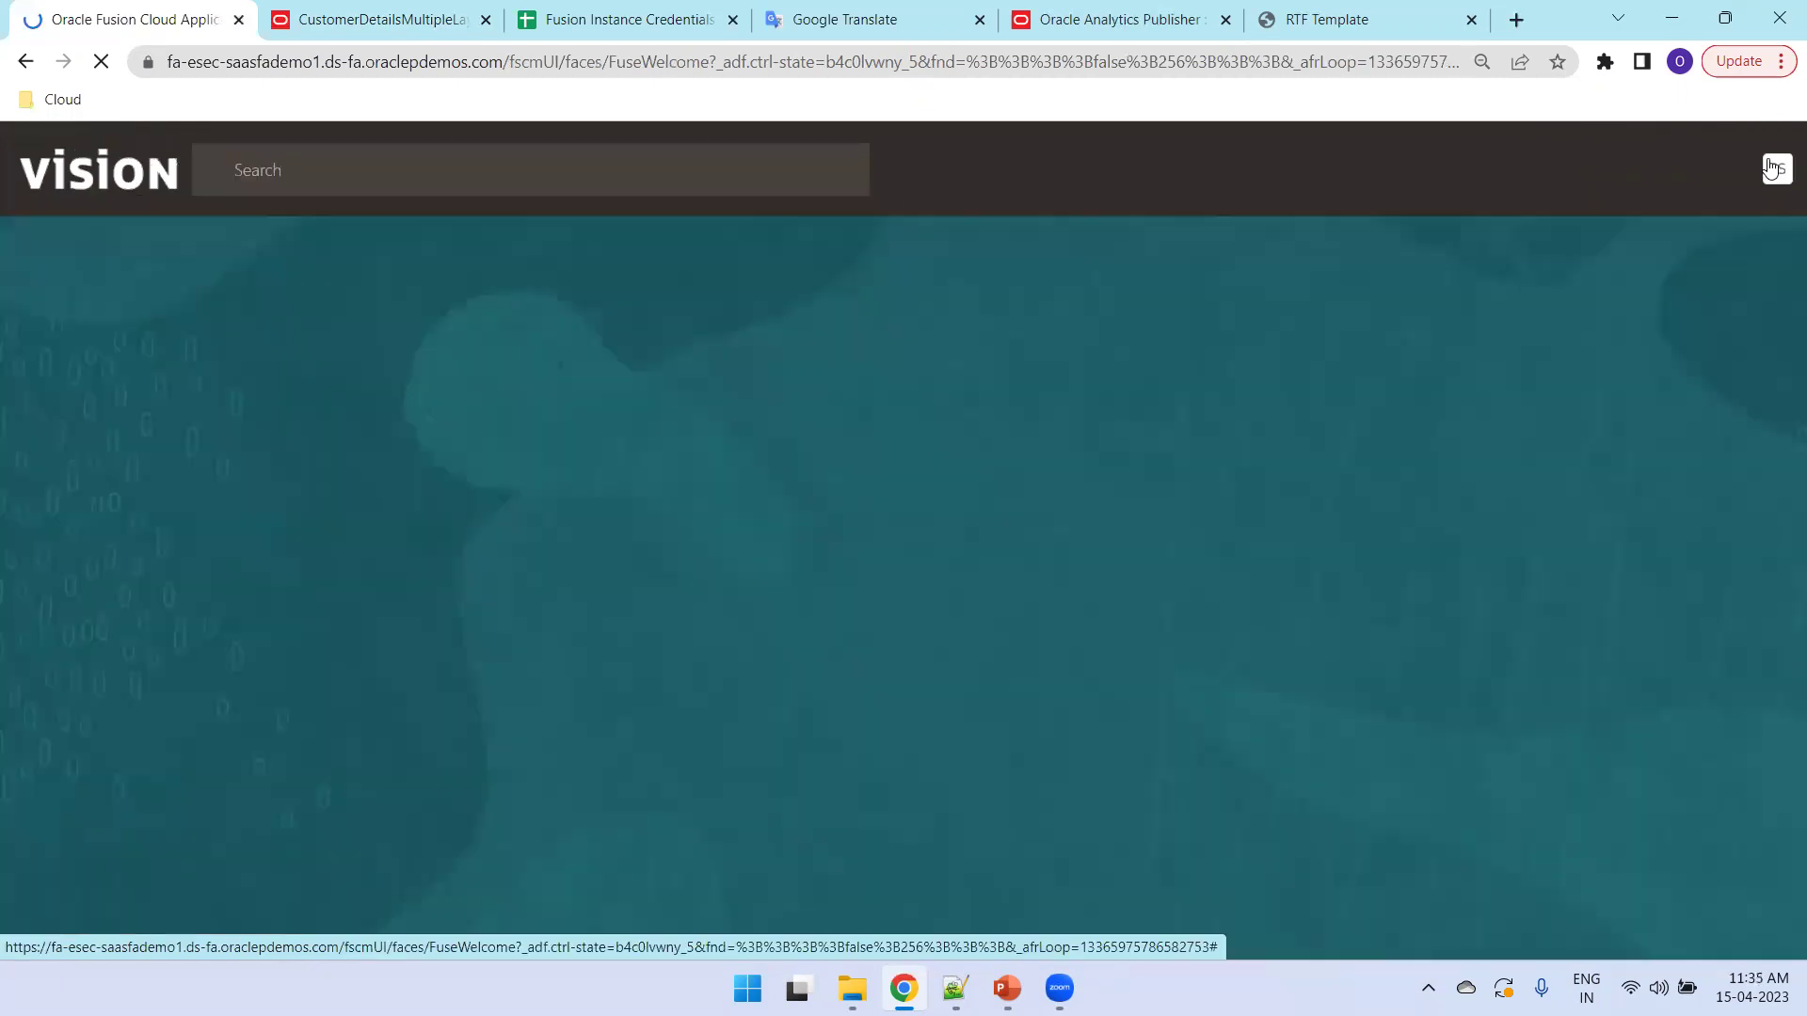
Step: Sign out of Oracle Fusion Cloud Applications
left_click(1760, 171)
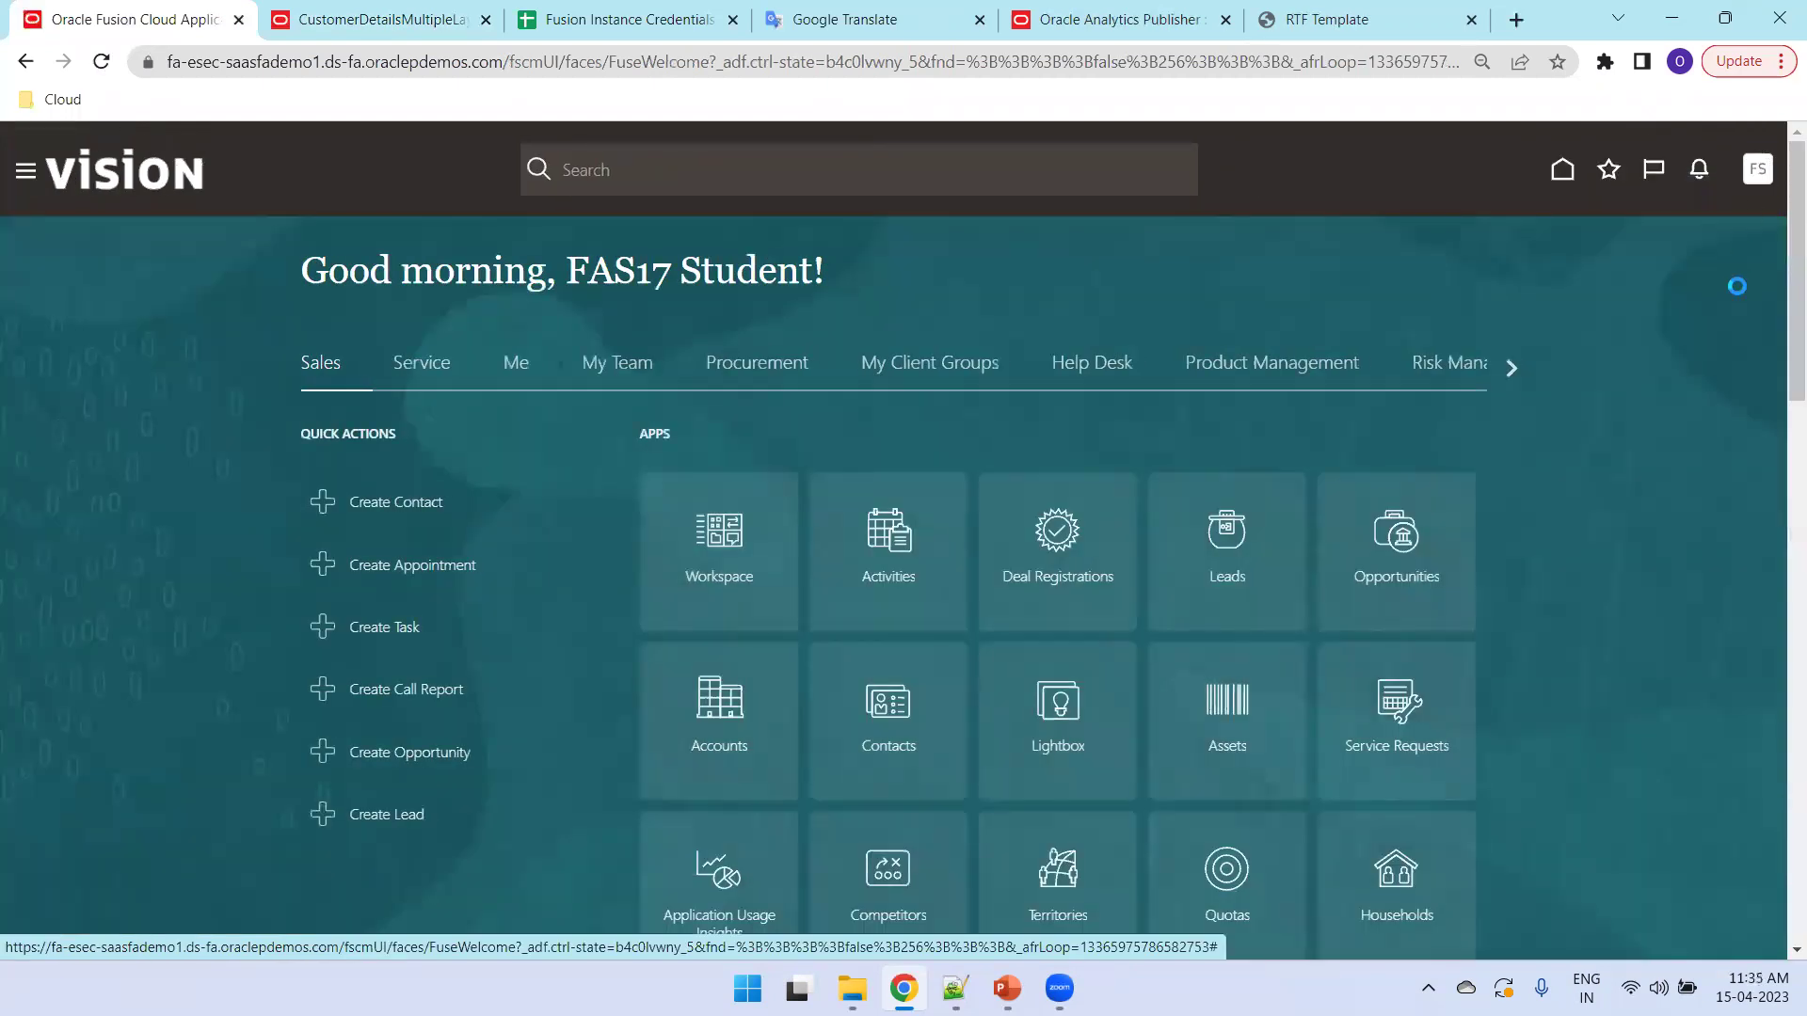
left_click(1731, 223)
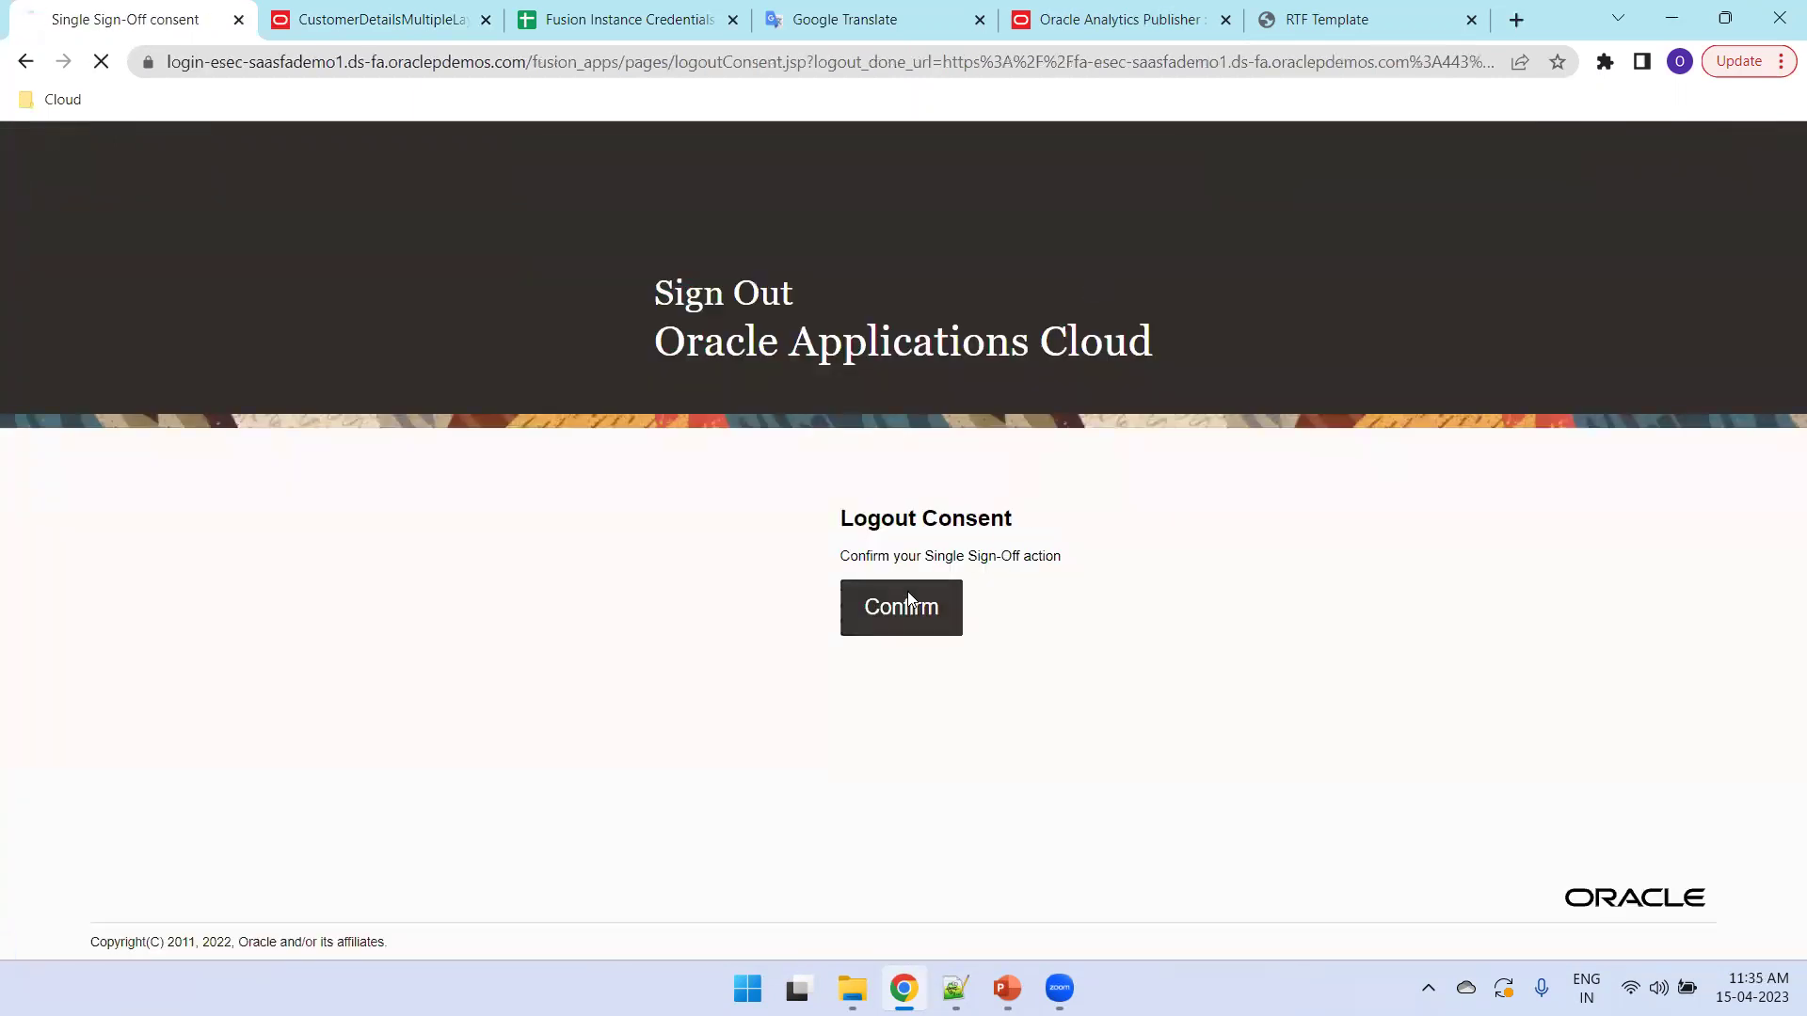
left_click(909, 600)
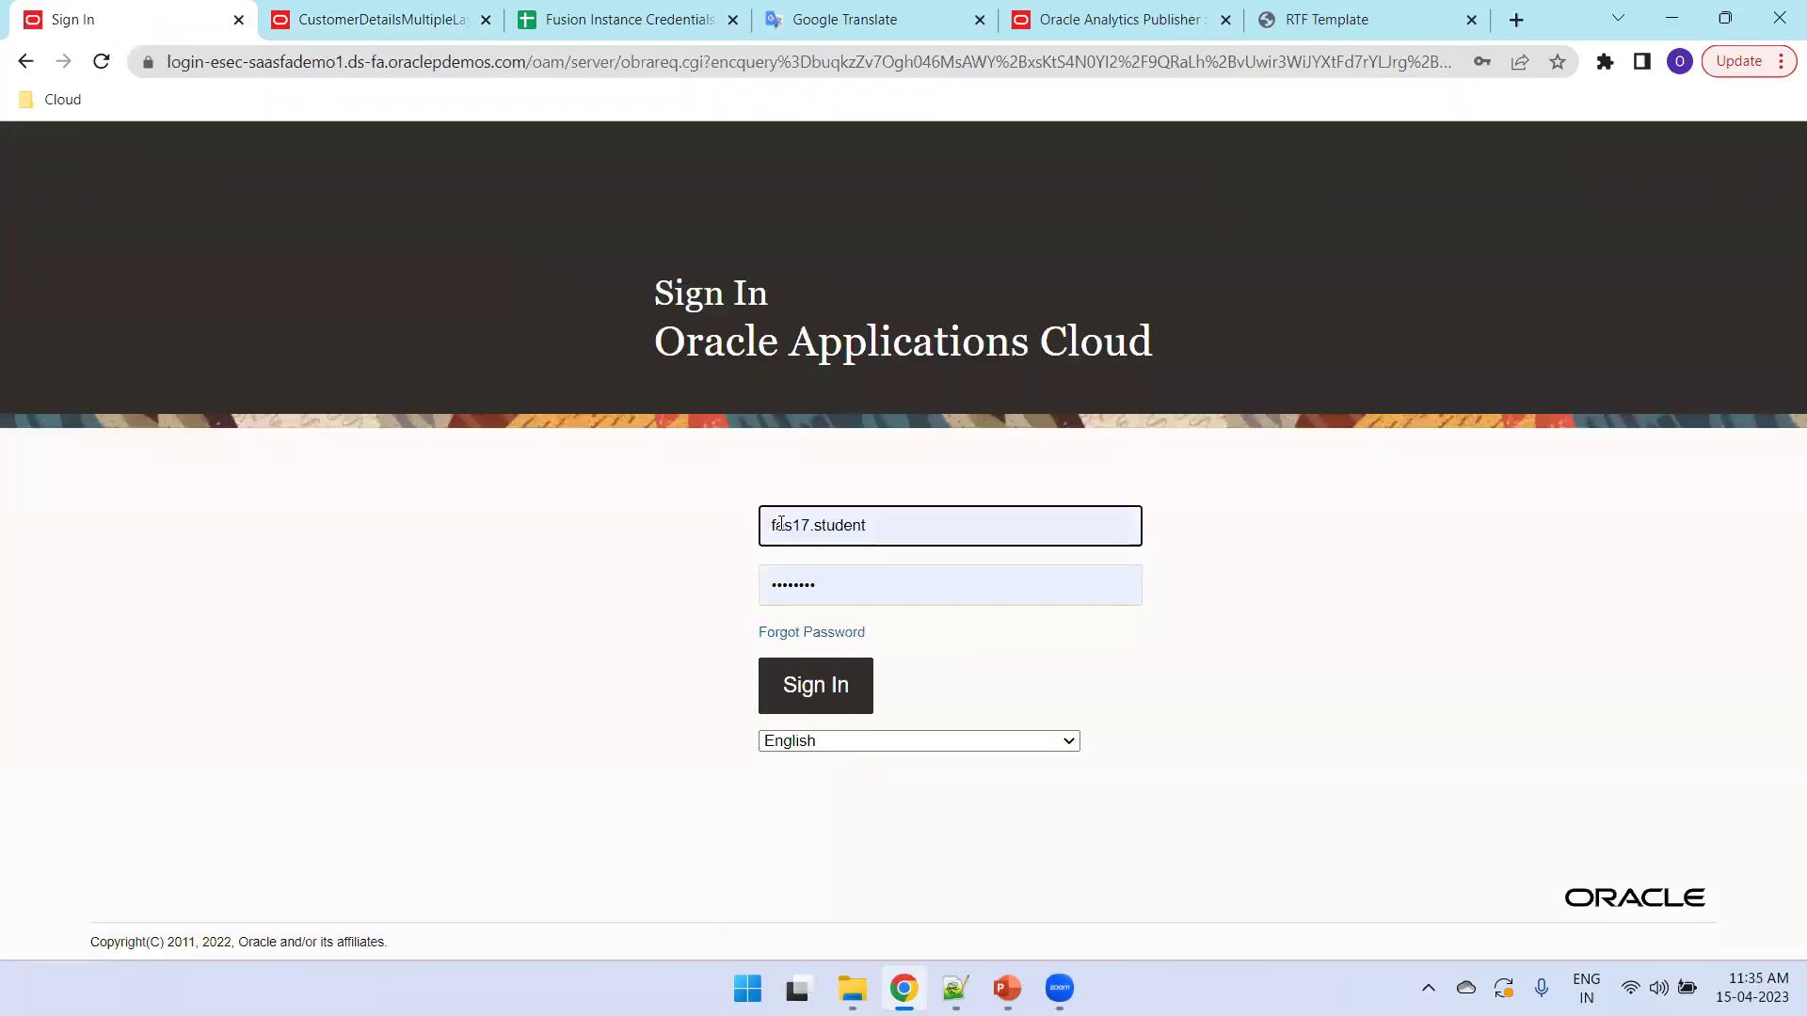
Step: Sign back in with French - français as the session language
left_click(867, 741)
key("f")
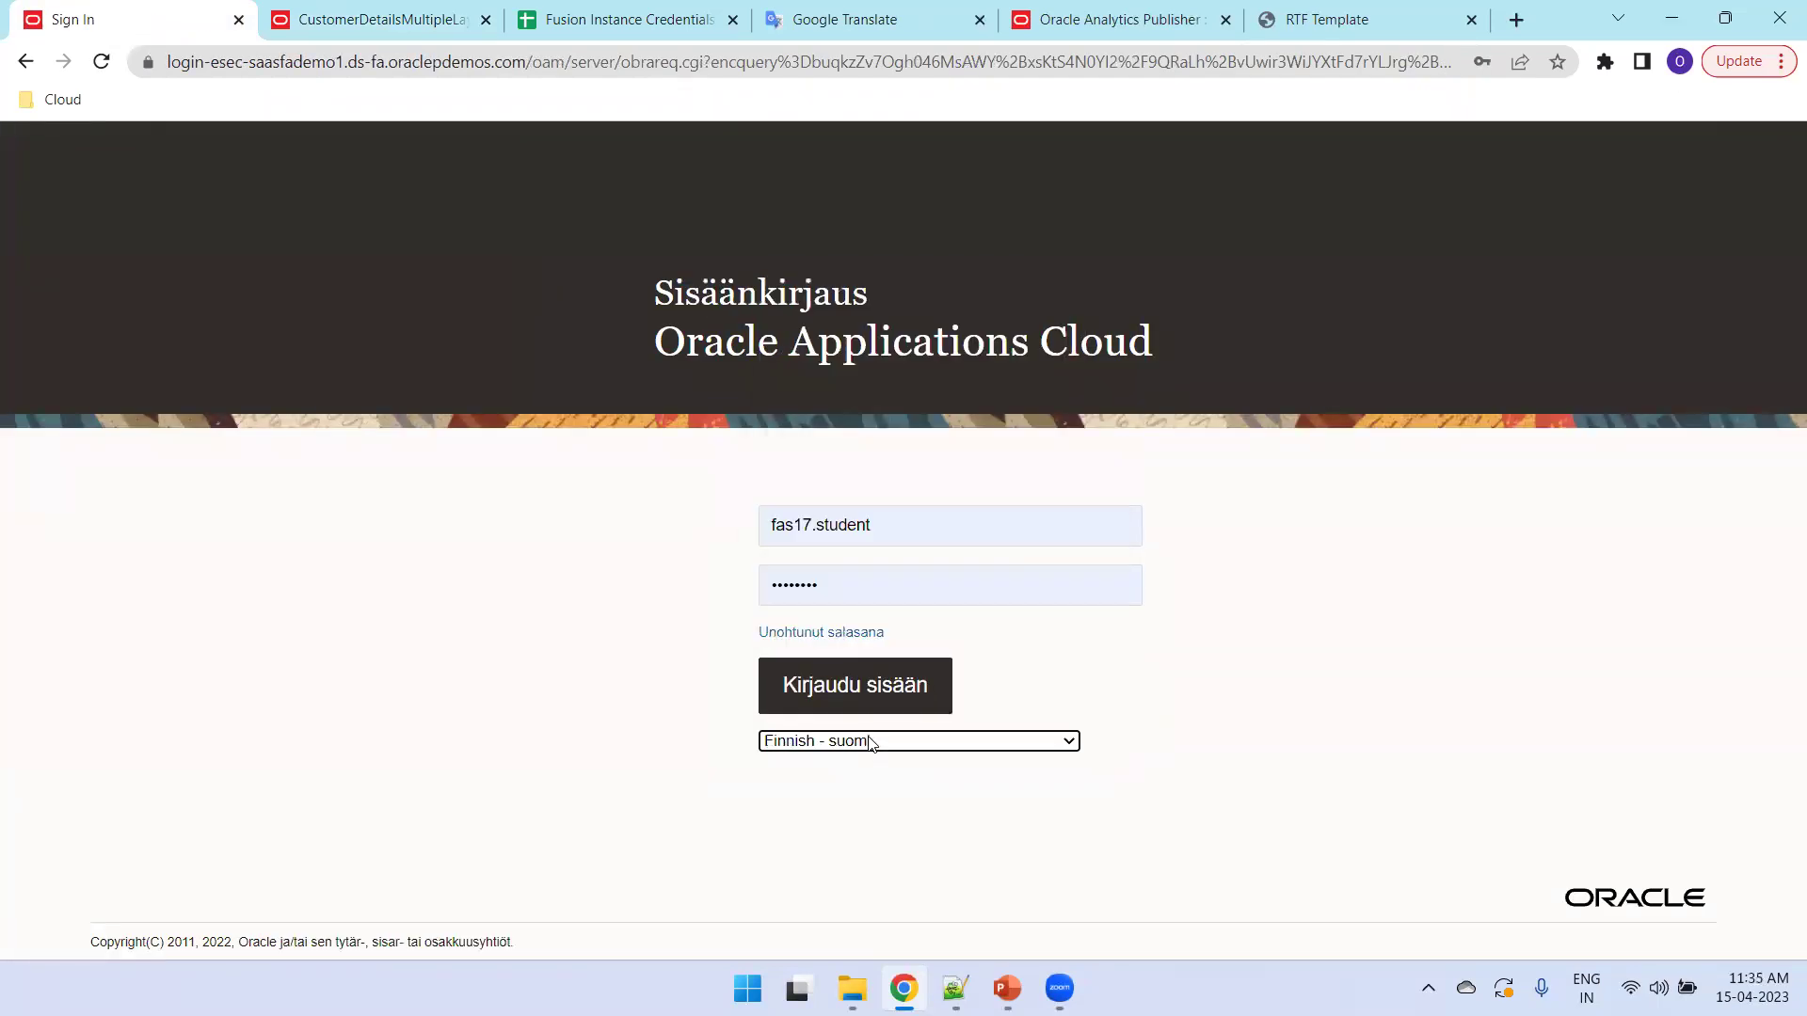
left_click(868, 741)
key("f")
key("Return")
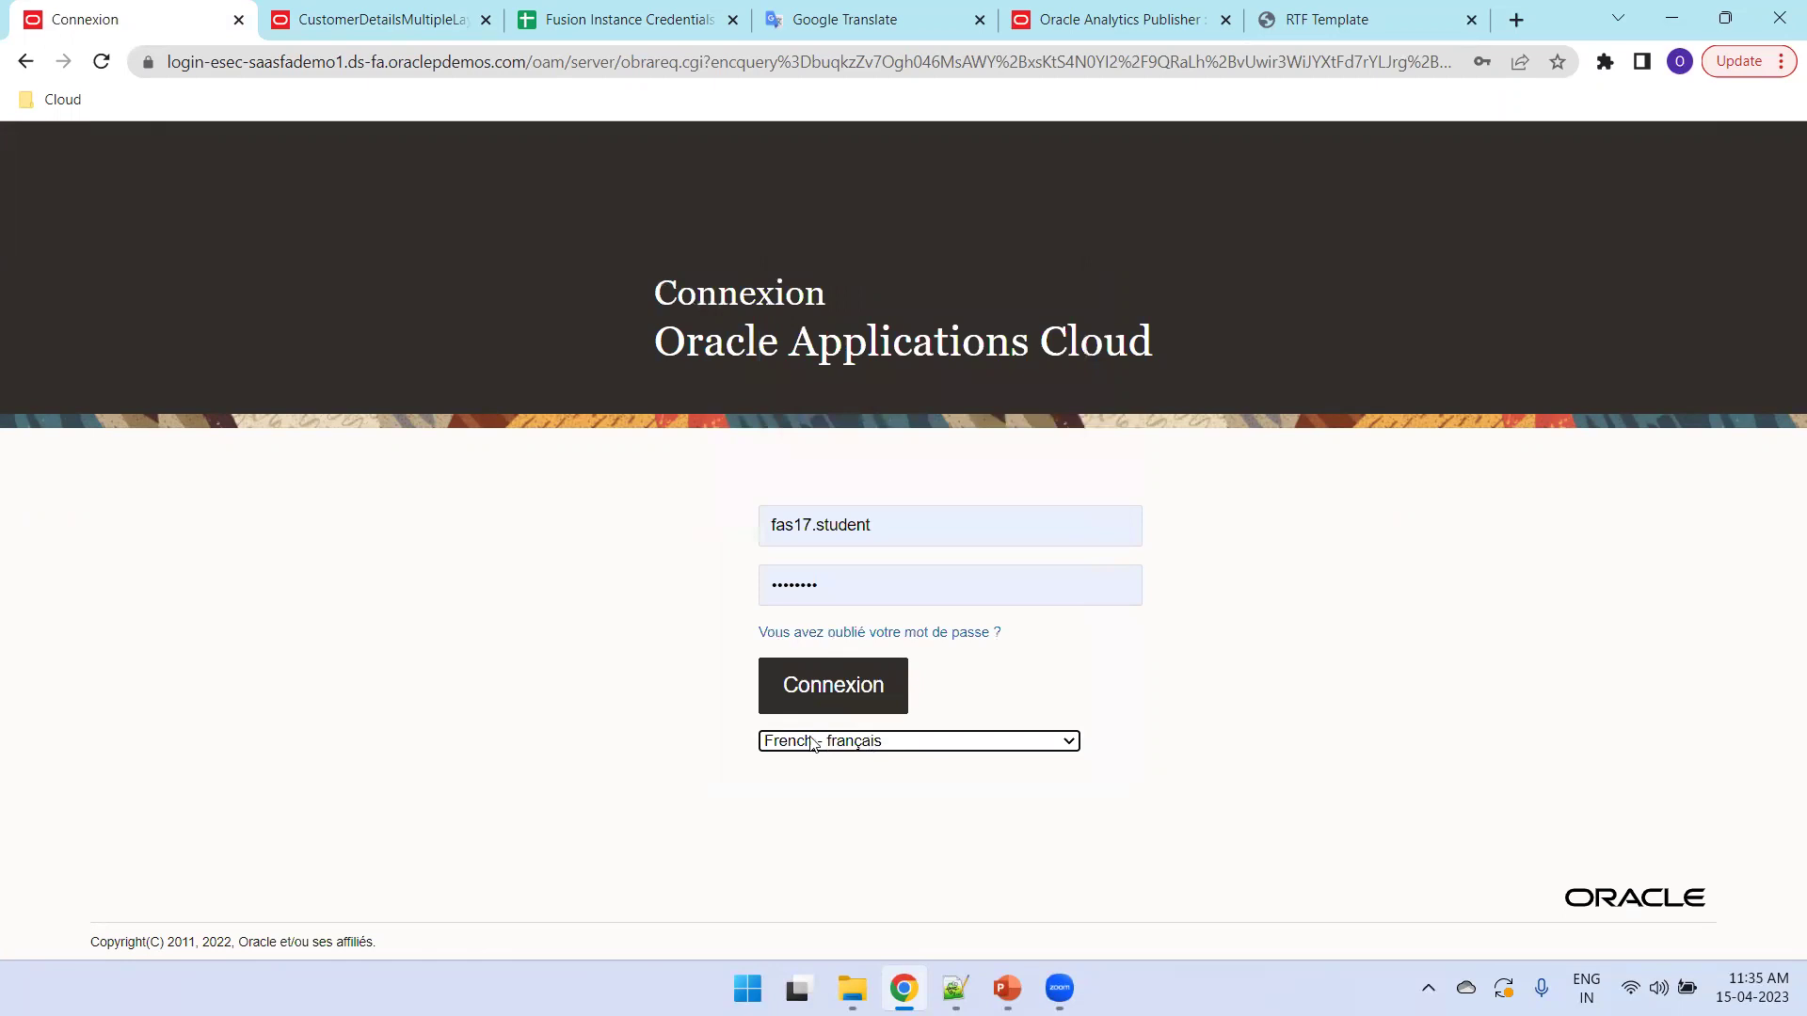
left_click(805, 691)
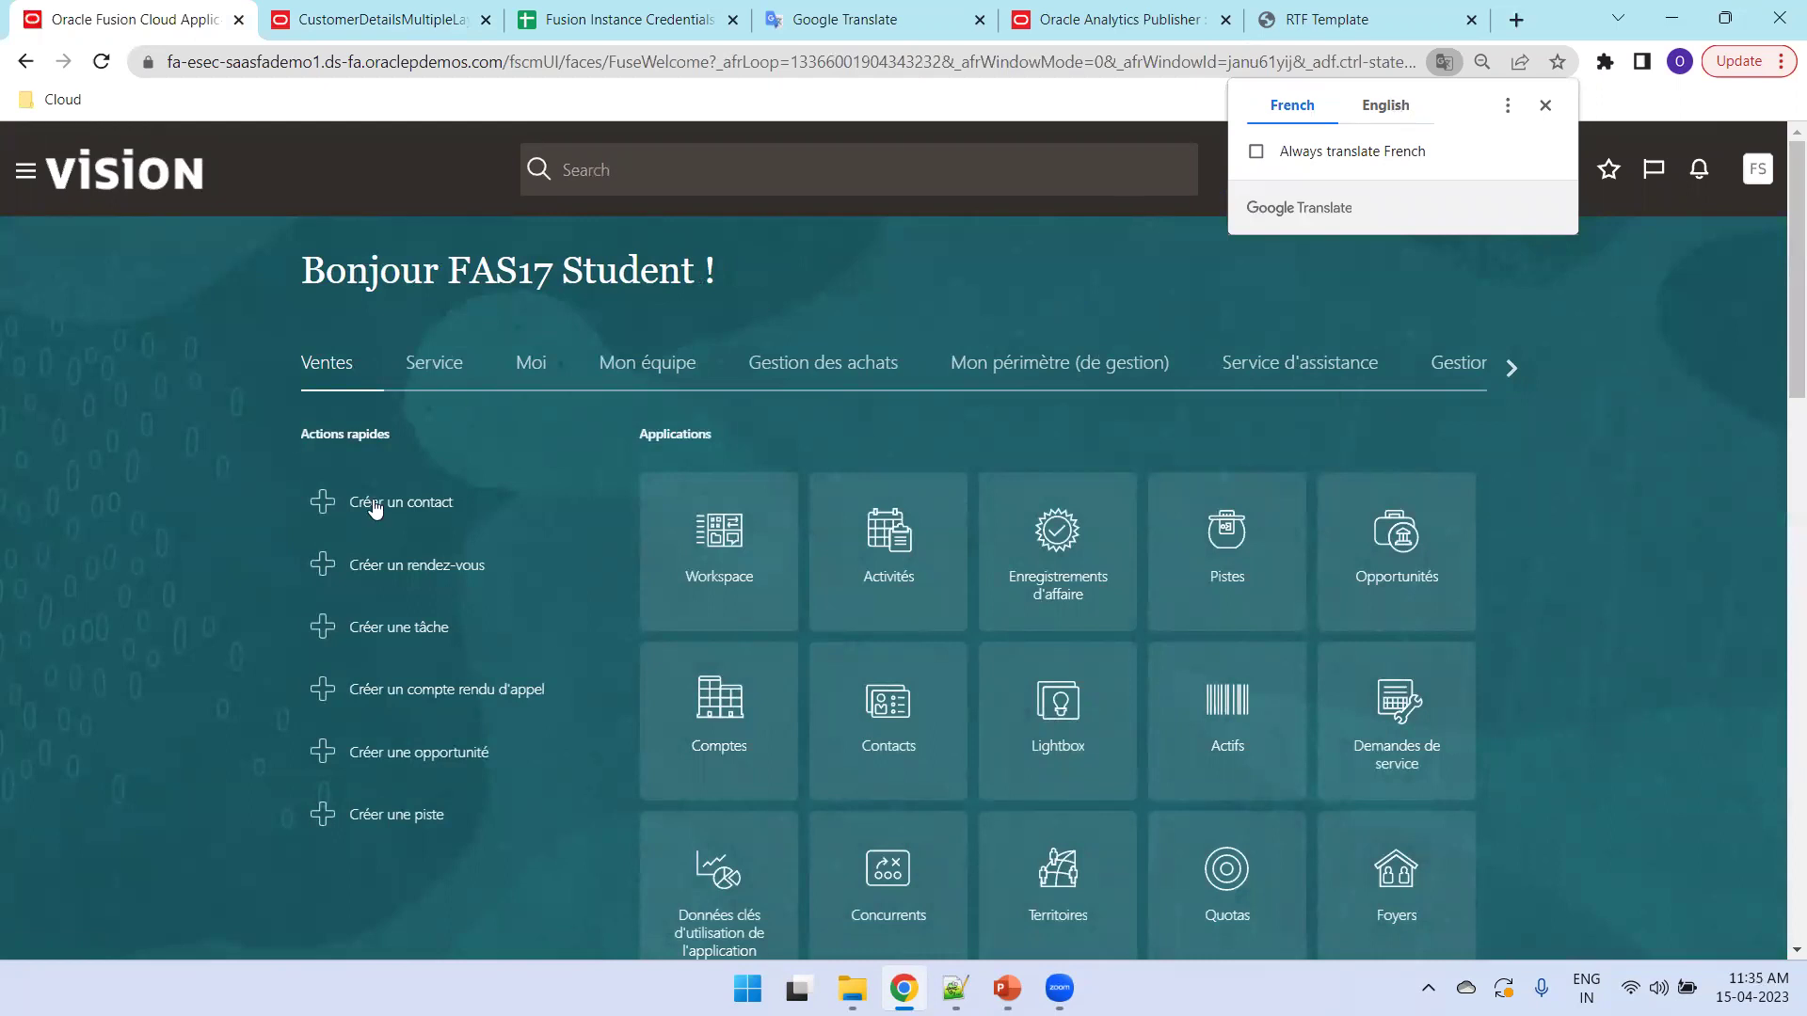
Step: Translate the French home page to English and open Tools > Scheduled Processes from the Navigator
left_click(1387, 107)
left_click(183, 379)
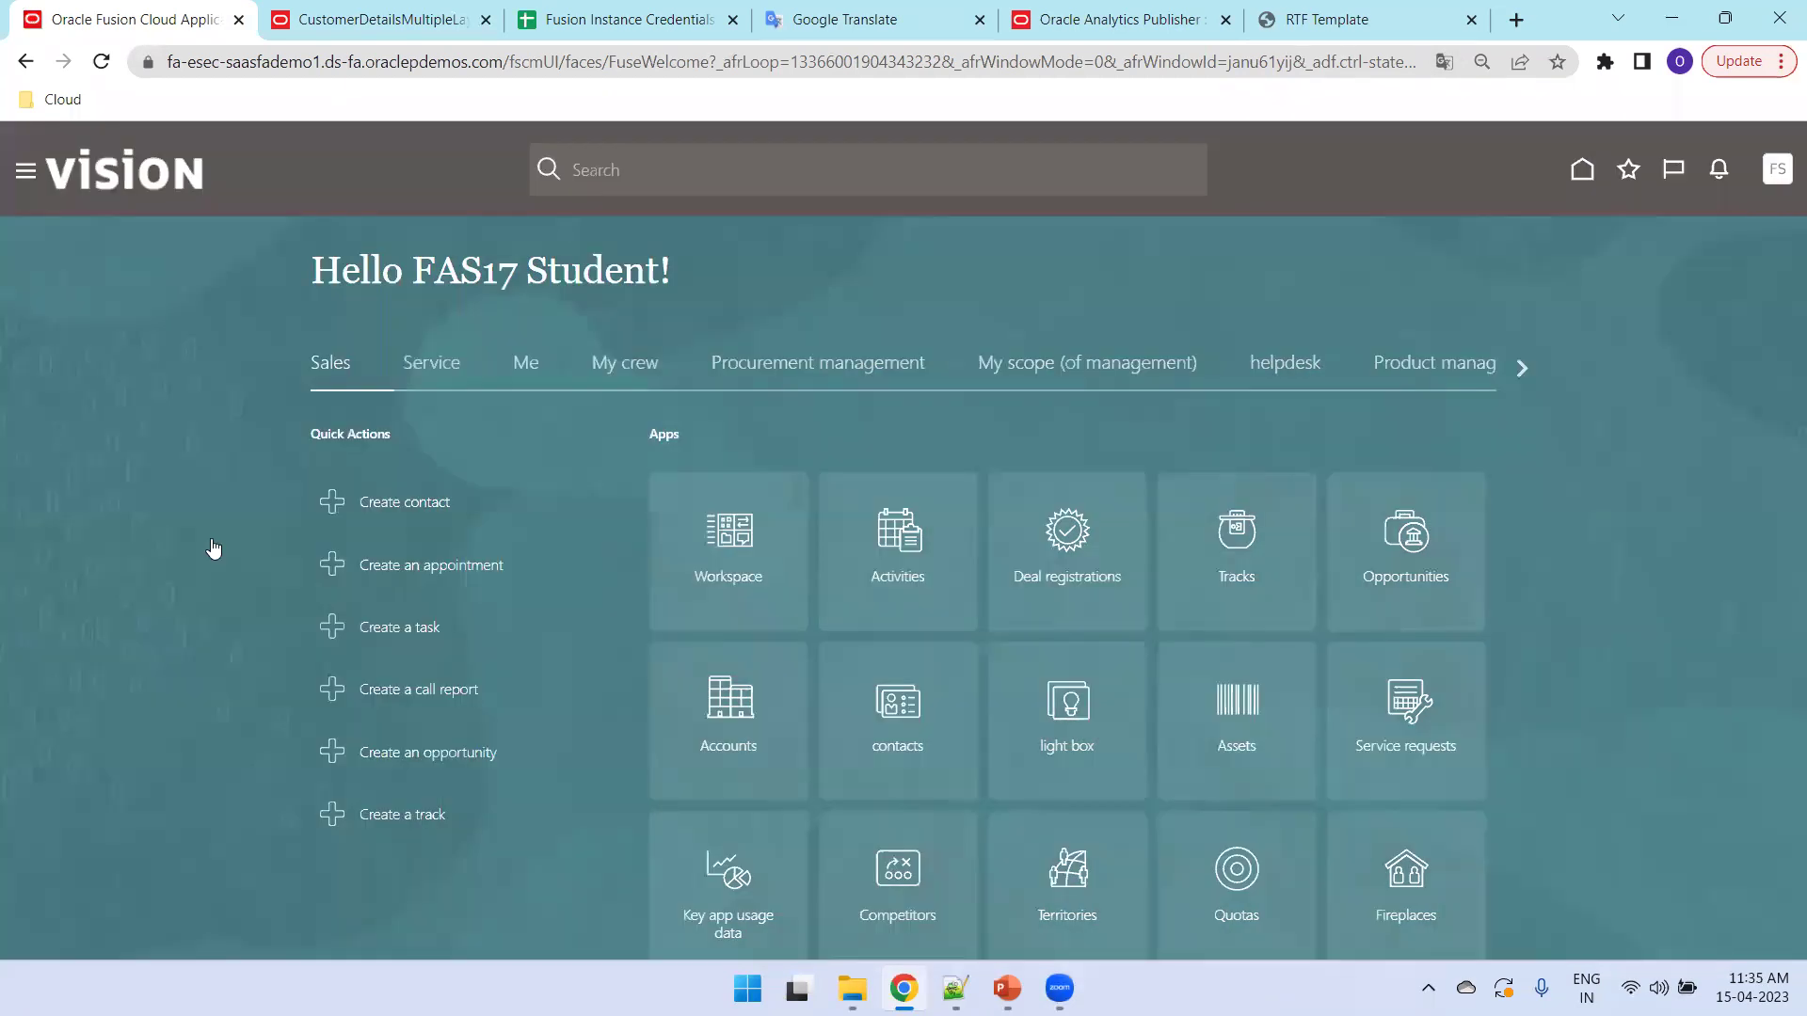
scroll(242, 630, "down", 2)
scroll(242, 631, "down", 4)
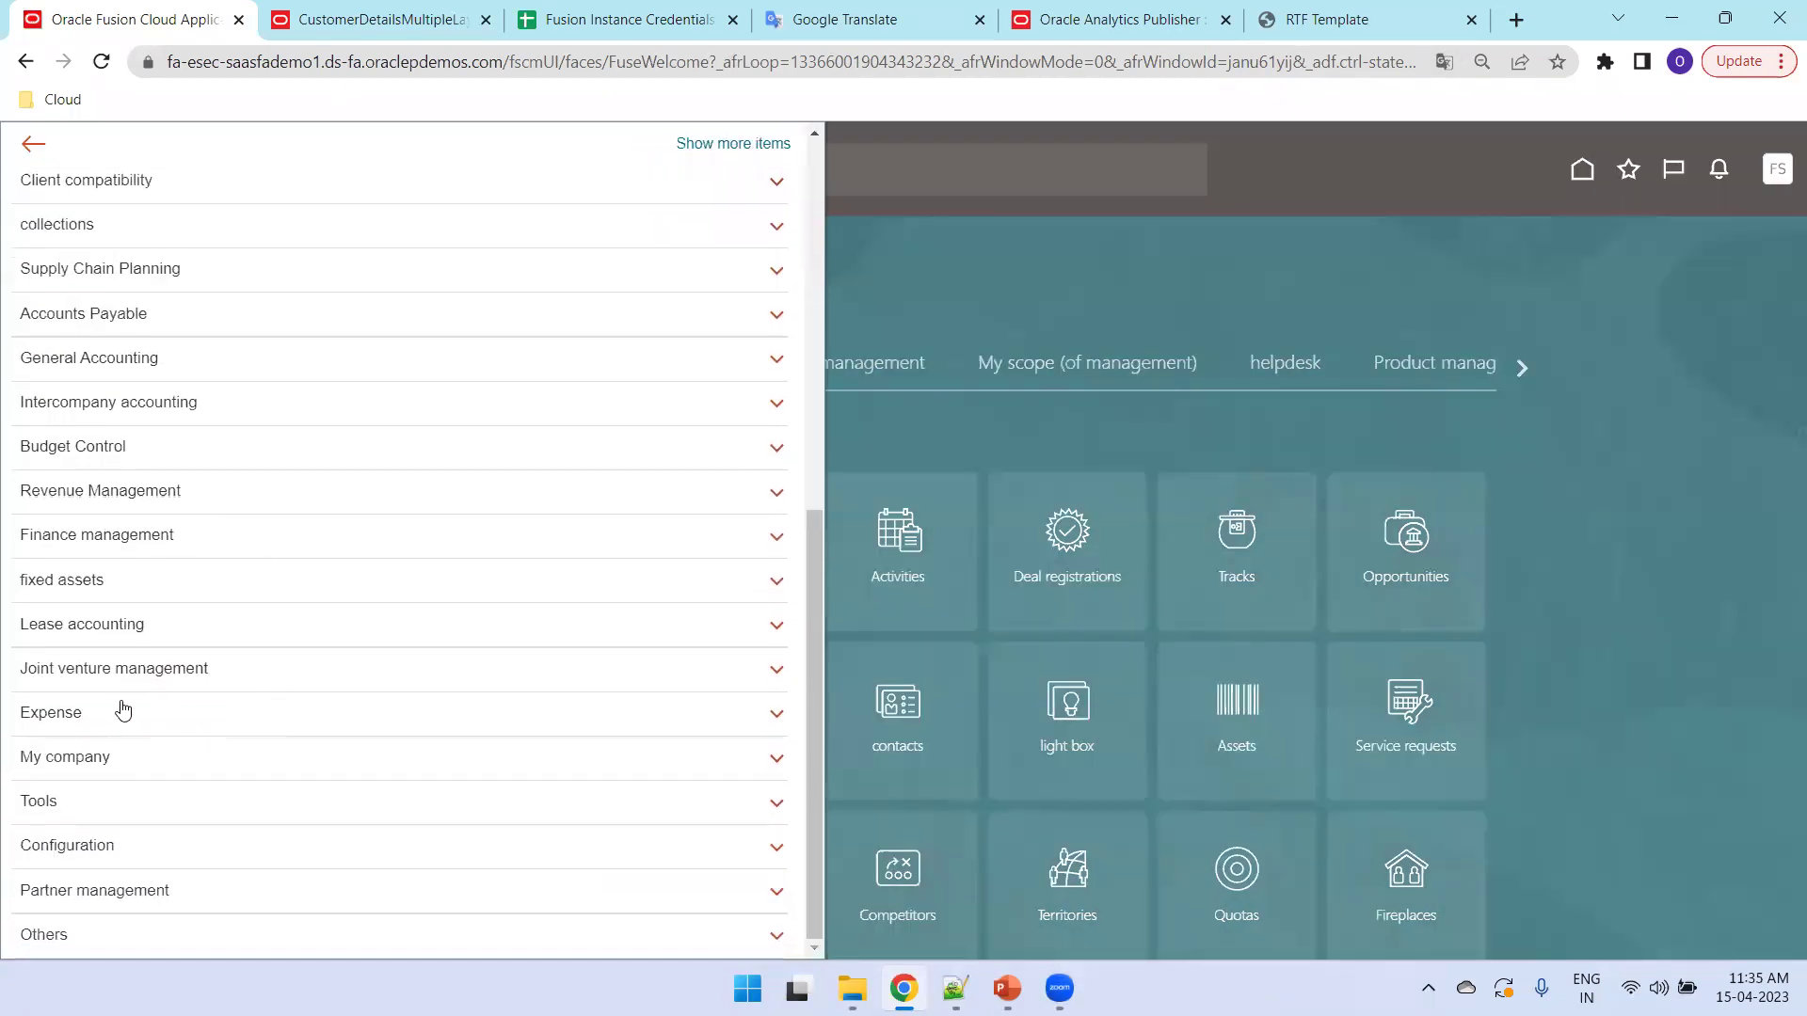
left_click(108, 798)
scroll(141, 781, "down", 3)
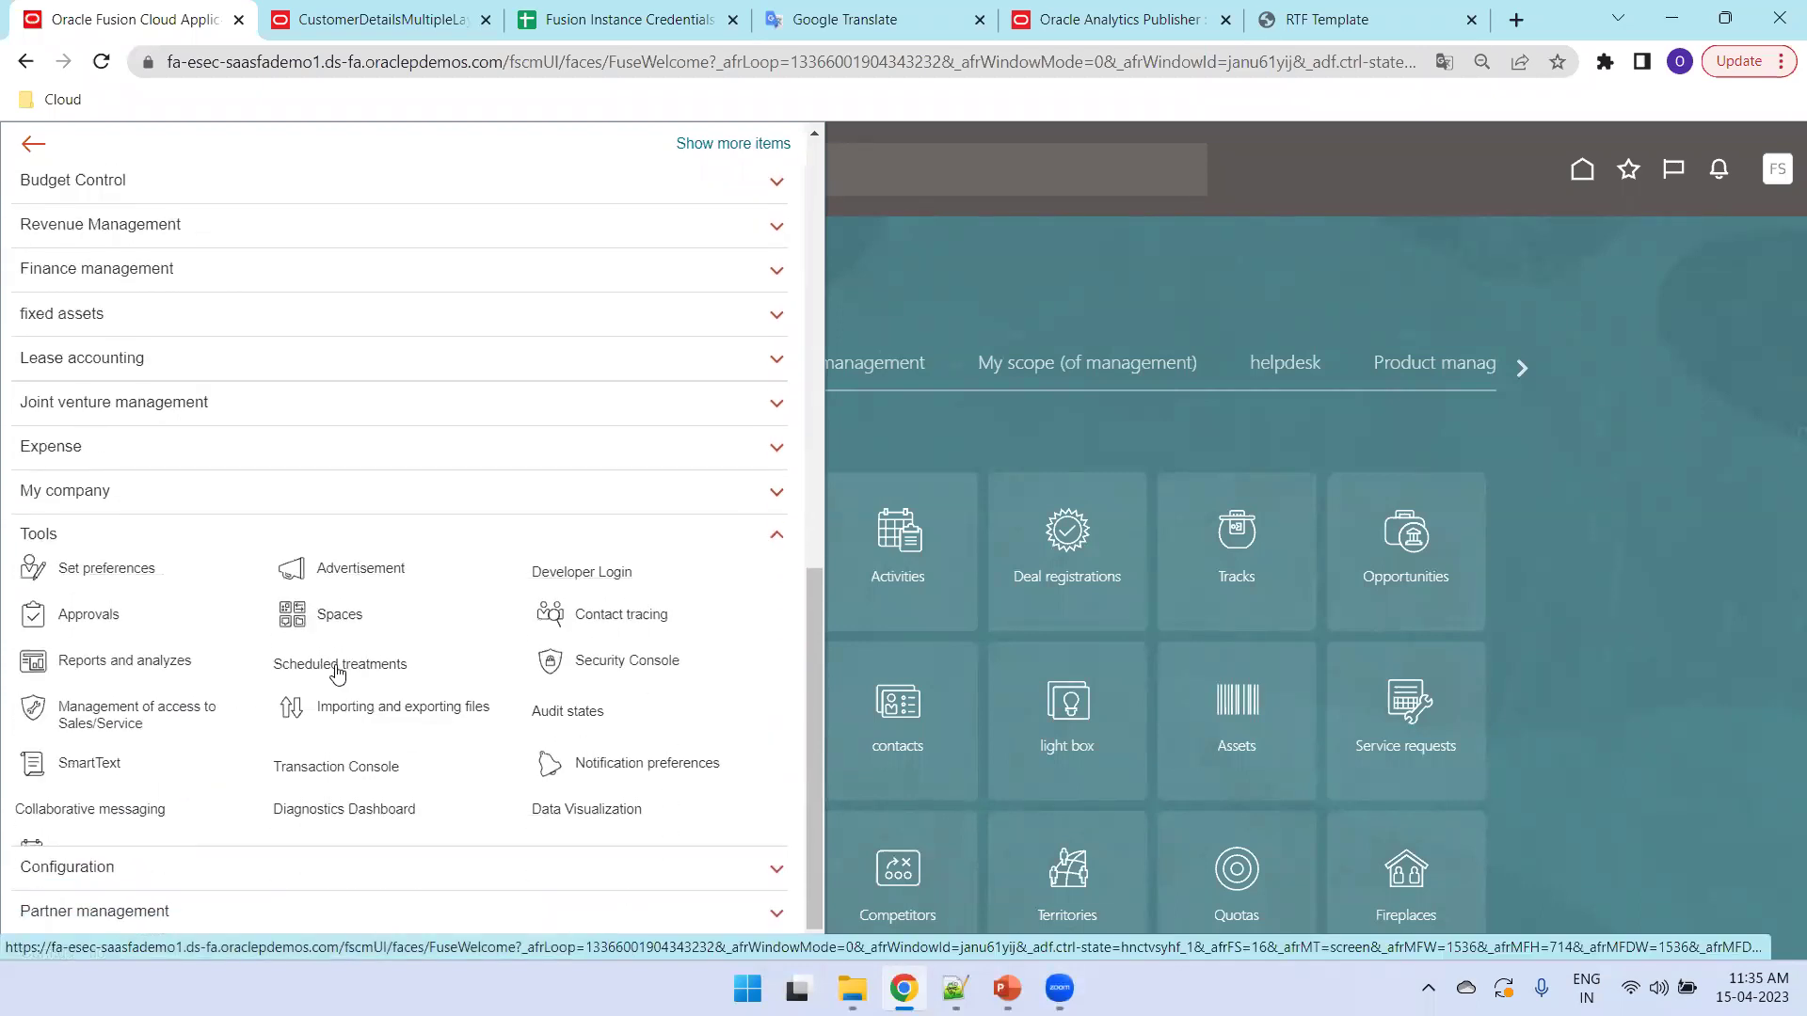
left_click(340, 666)
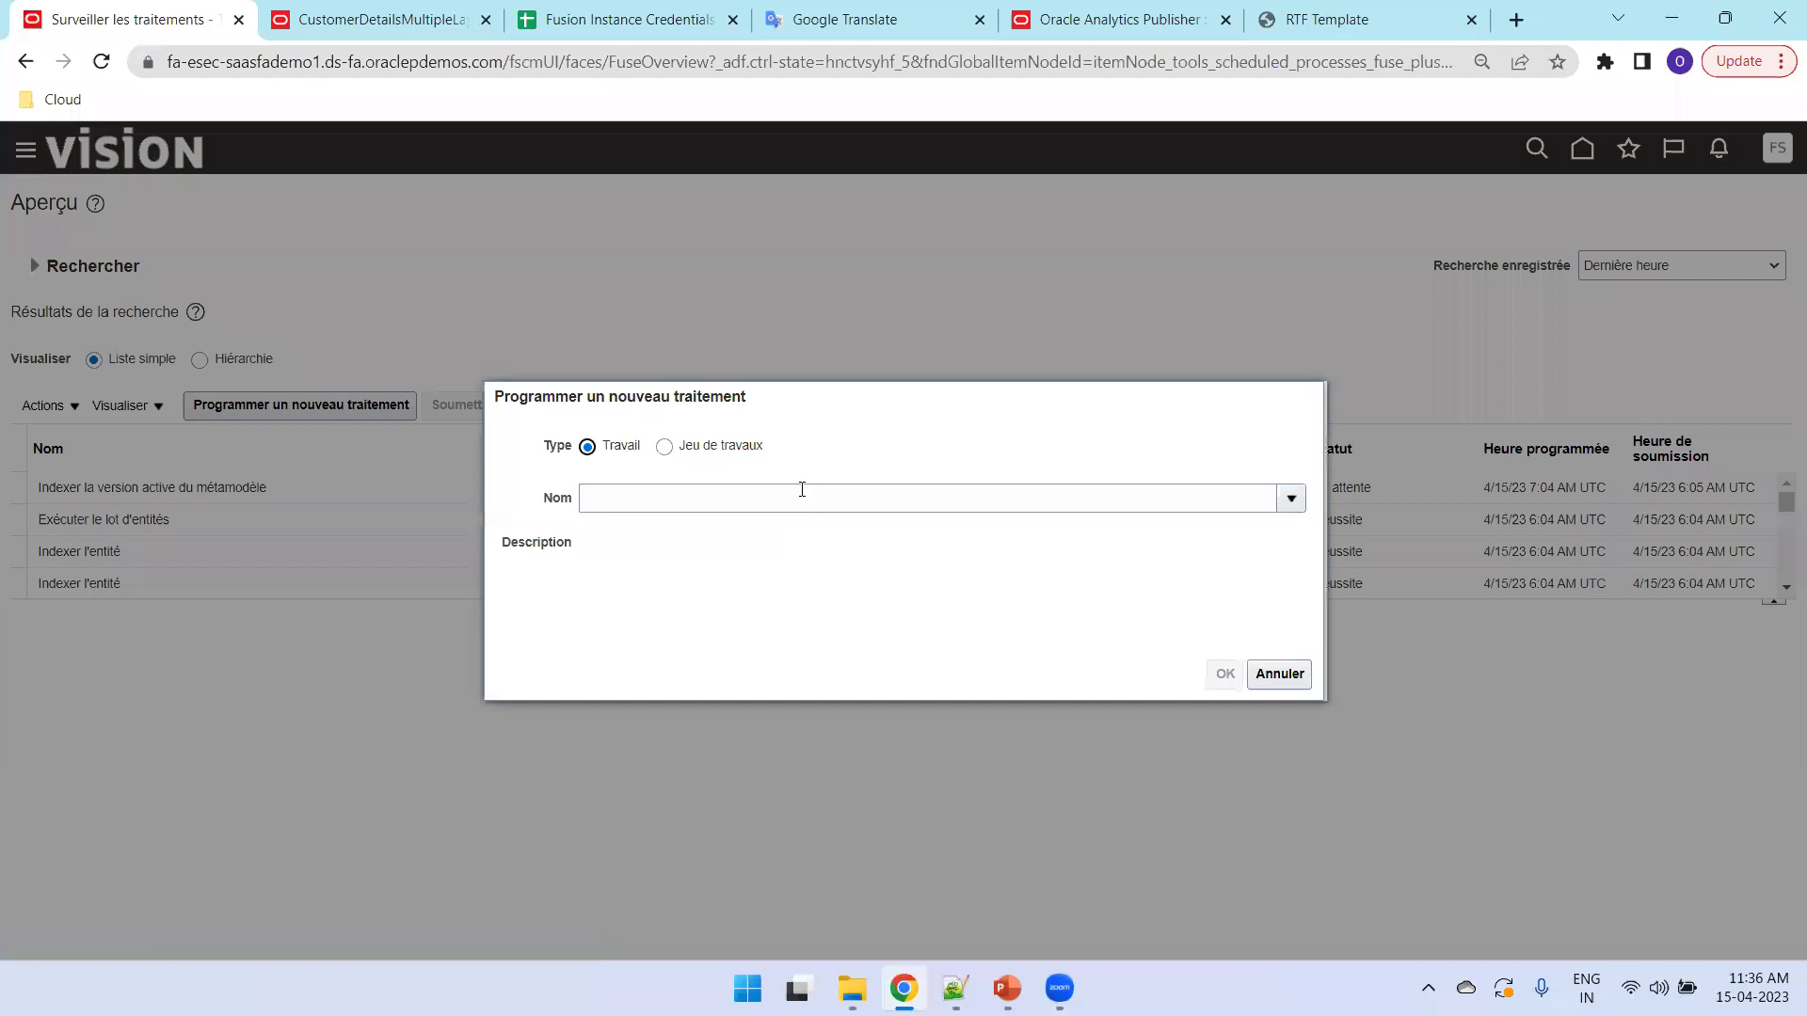
Step: Find the job with name pattern 'Customer%' and submit Customer Details - MultiLanguageReport - EN- FR as process 5729176
left_click(800, 500)
type("Customer%F%")
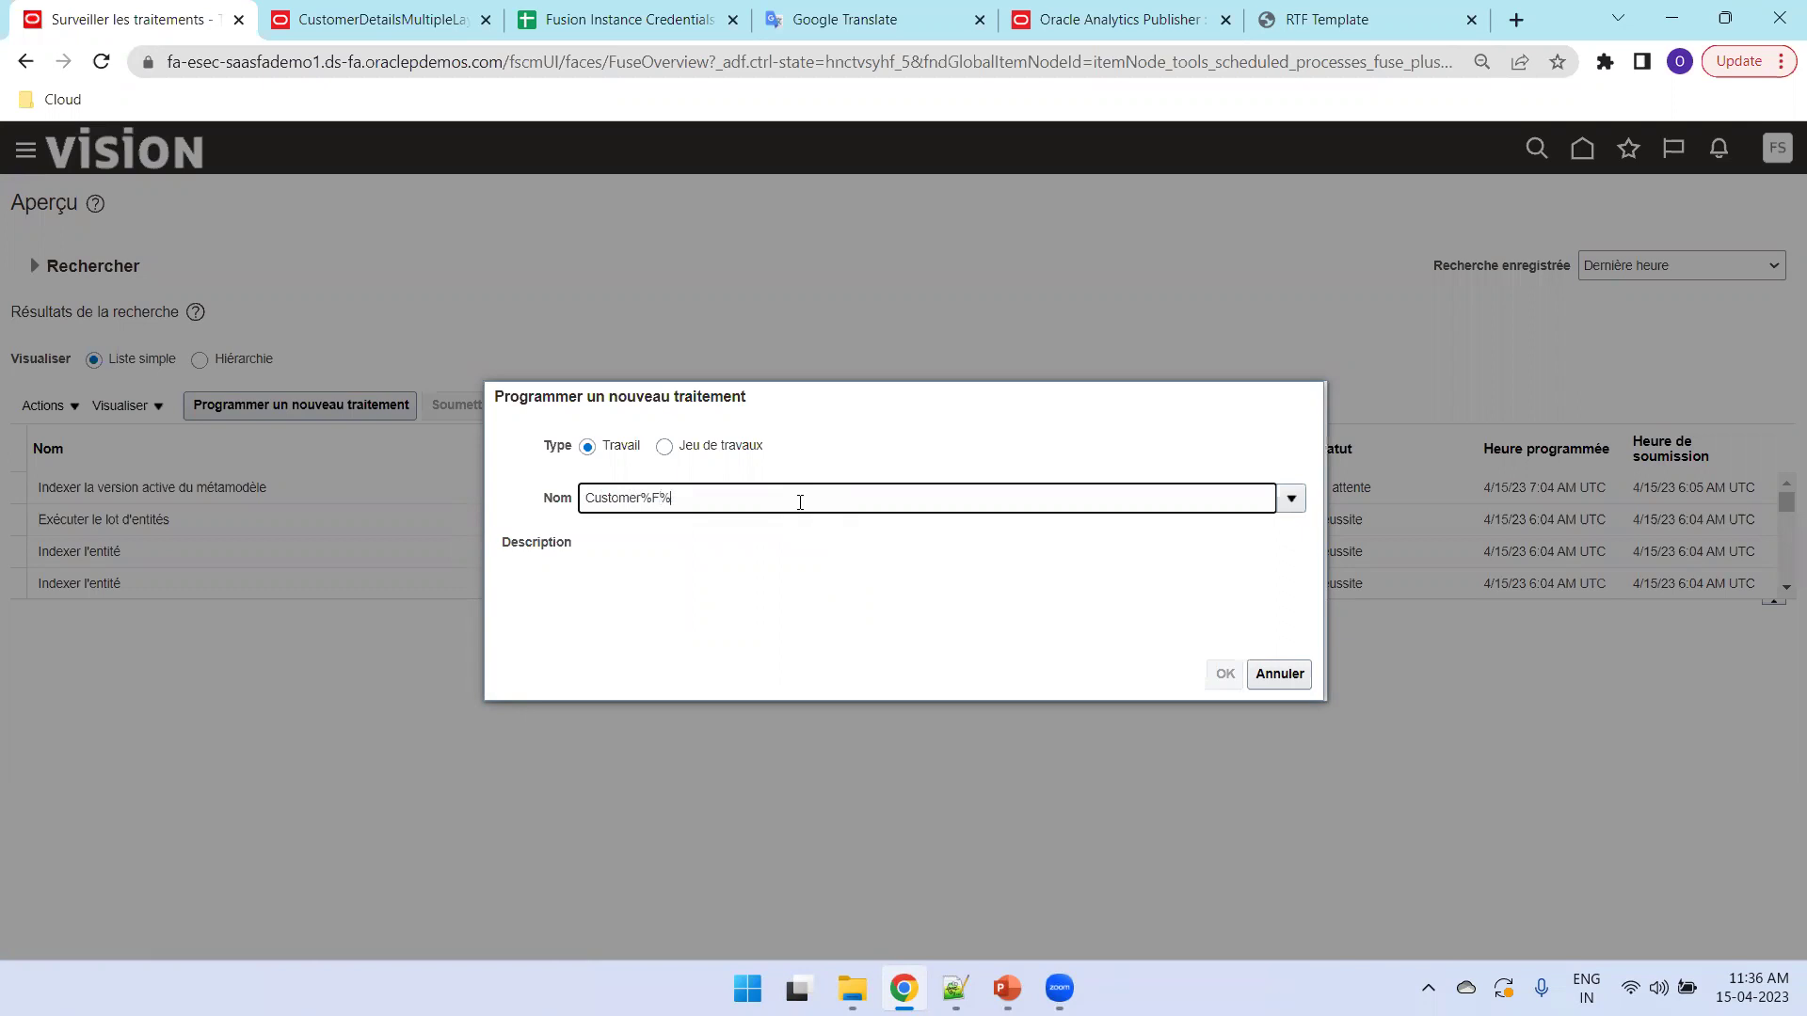
key("Tab")
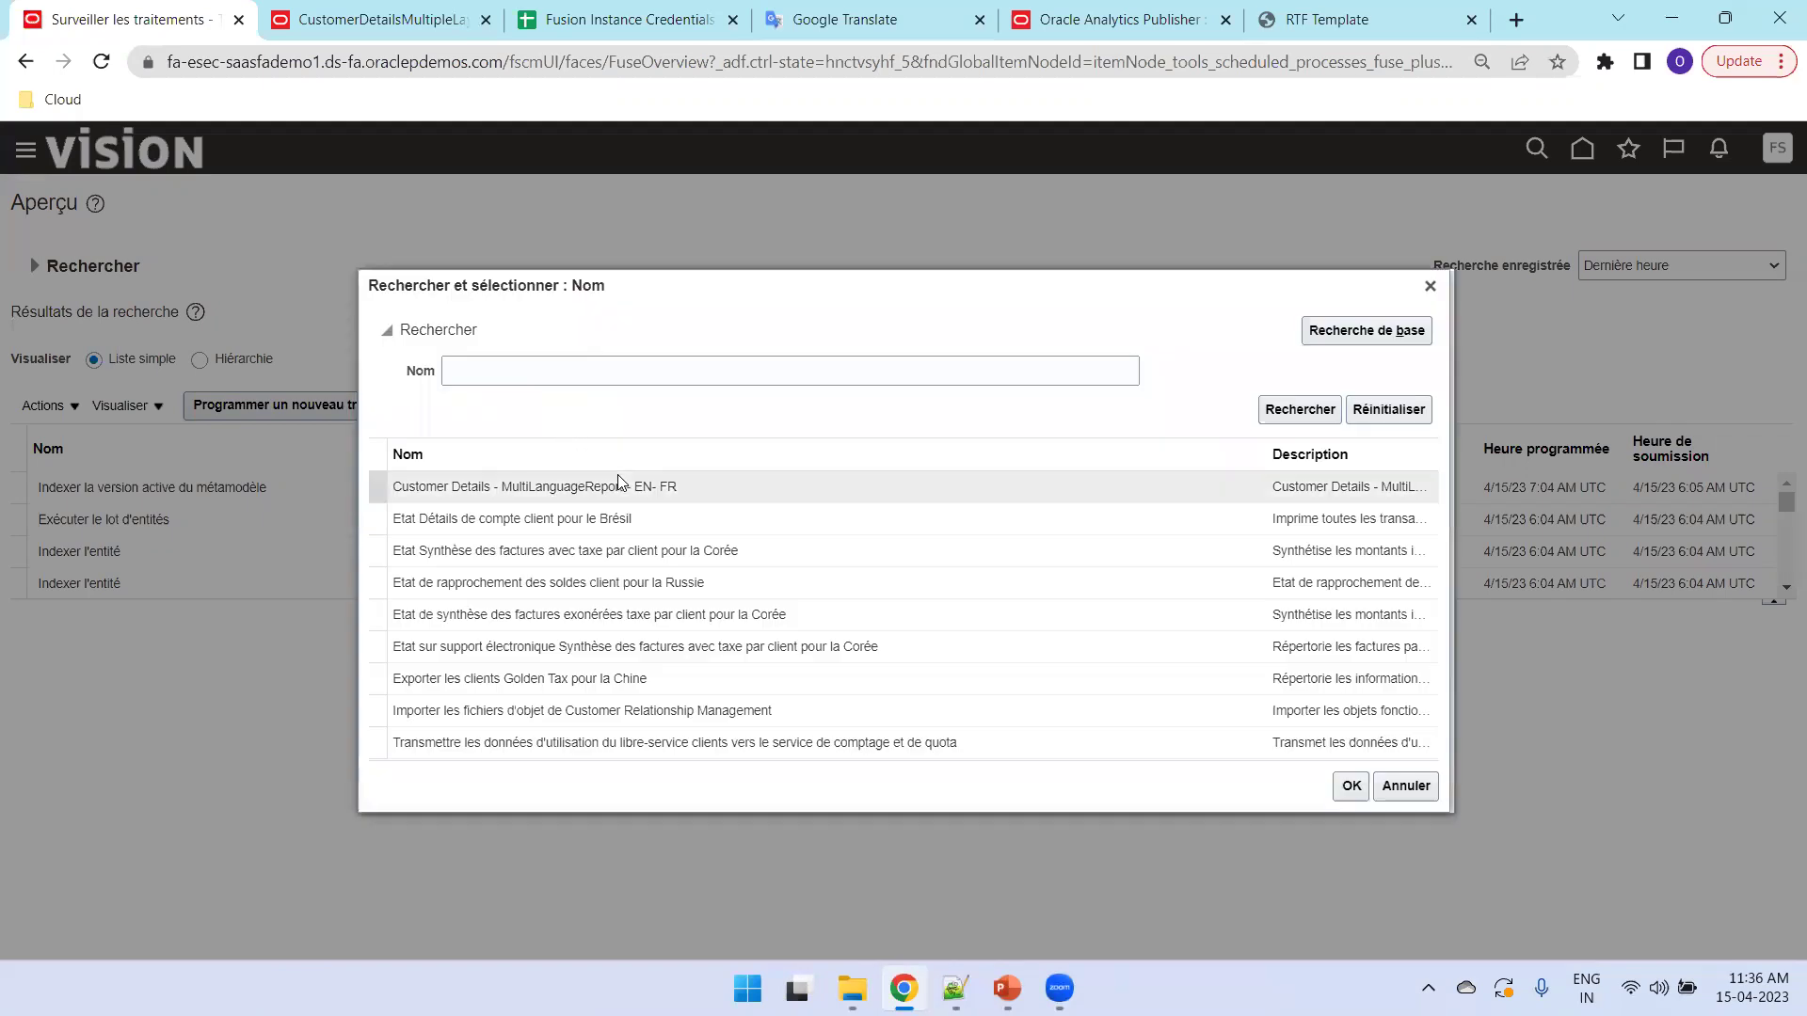
double_click(619, 482)
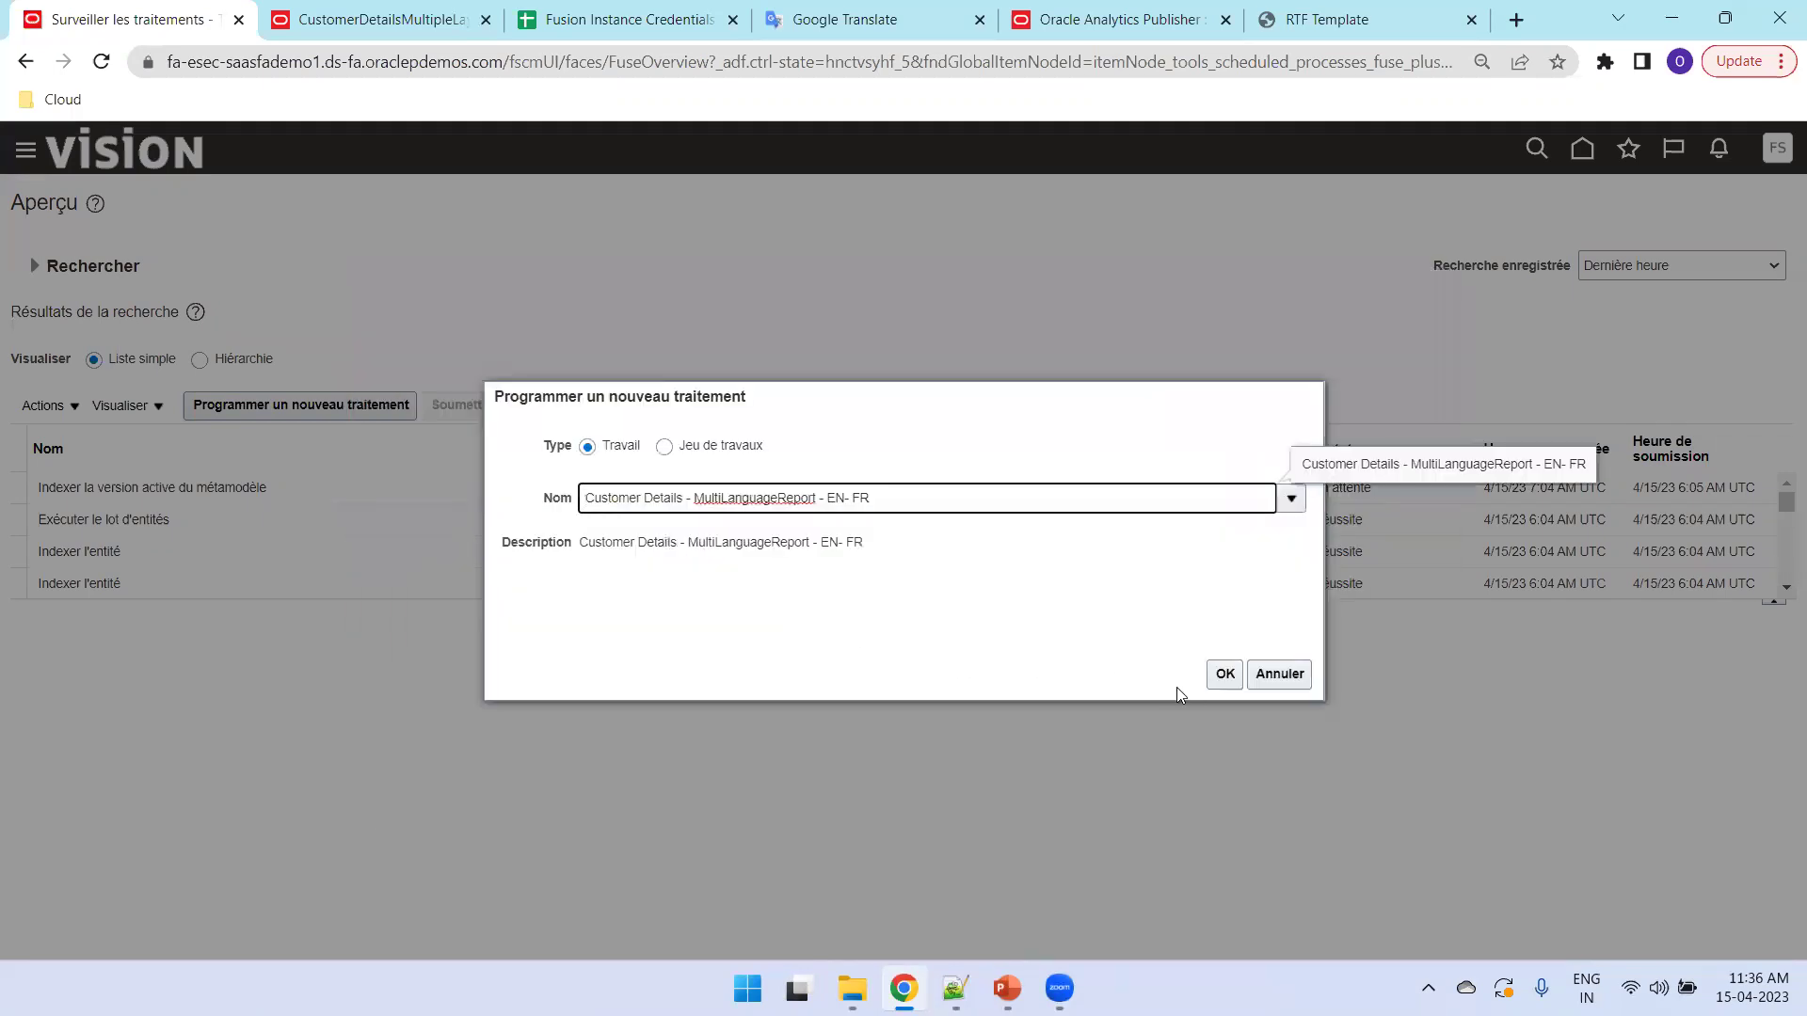
left_click(1226, 678)
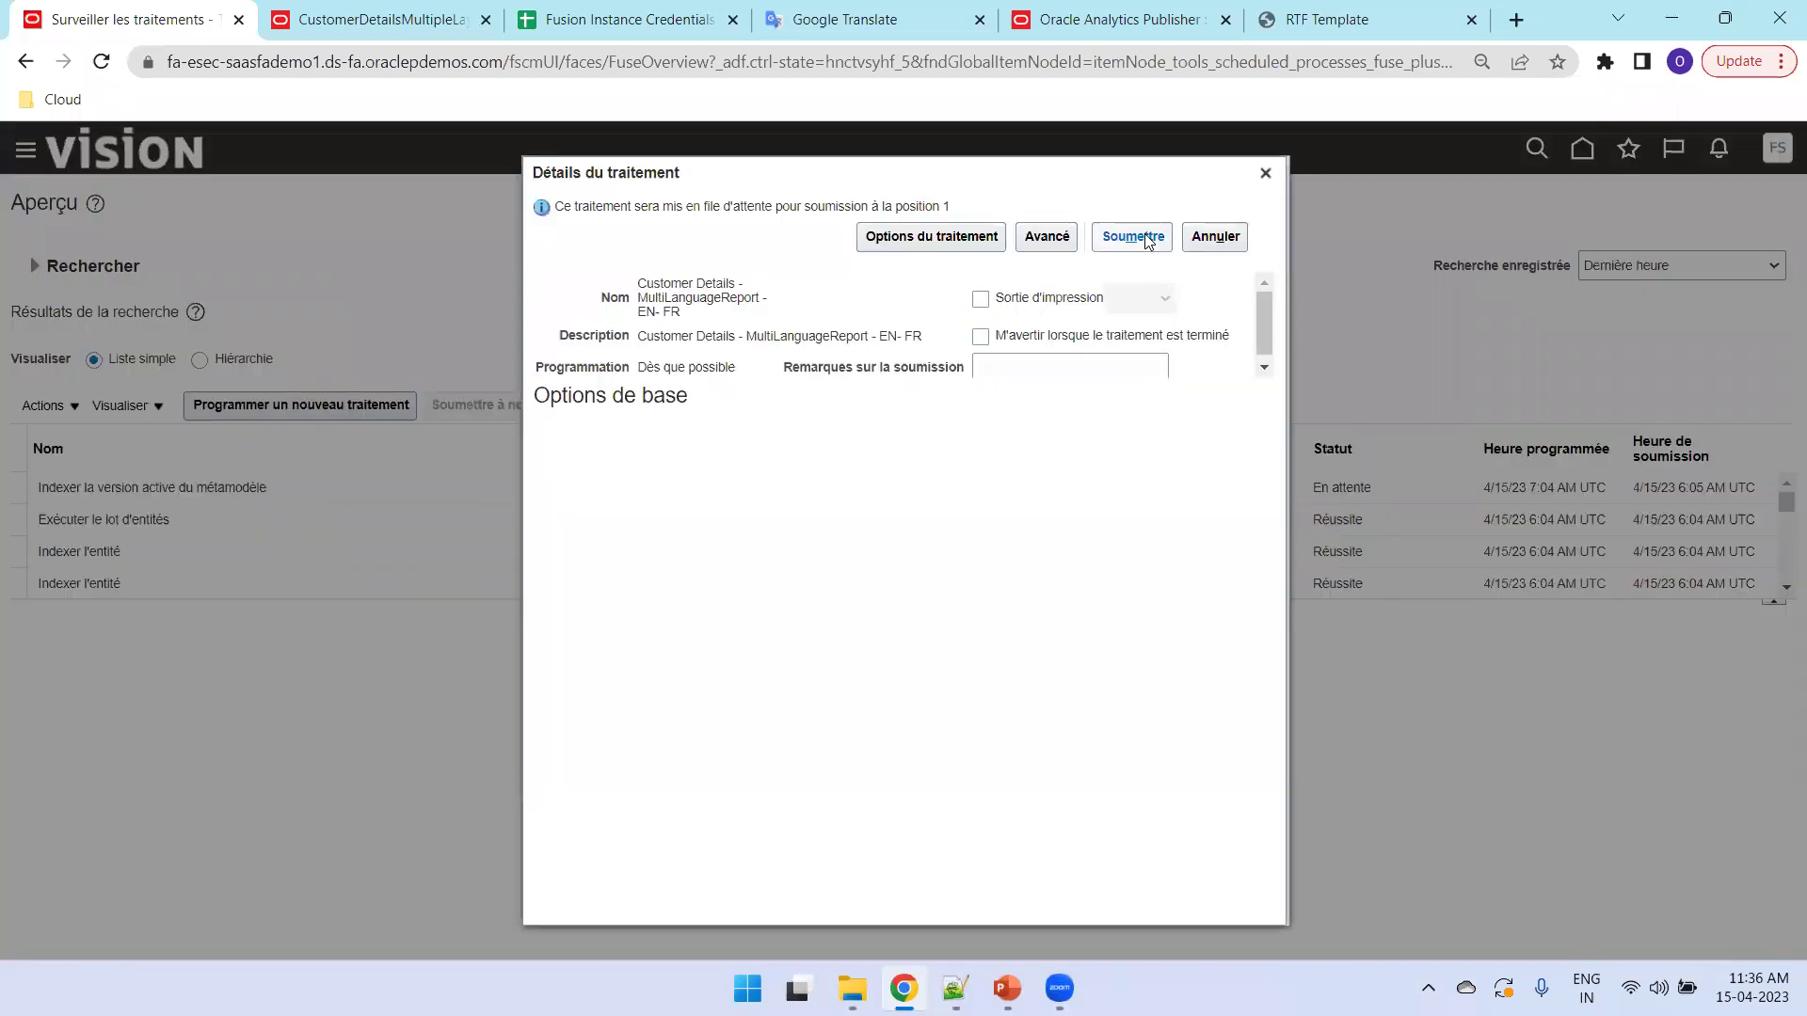
left_click(1133, 236)
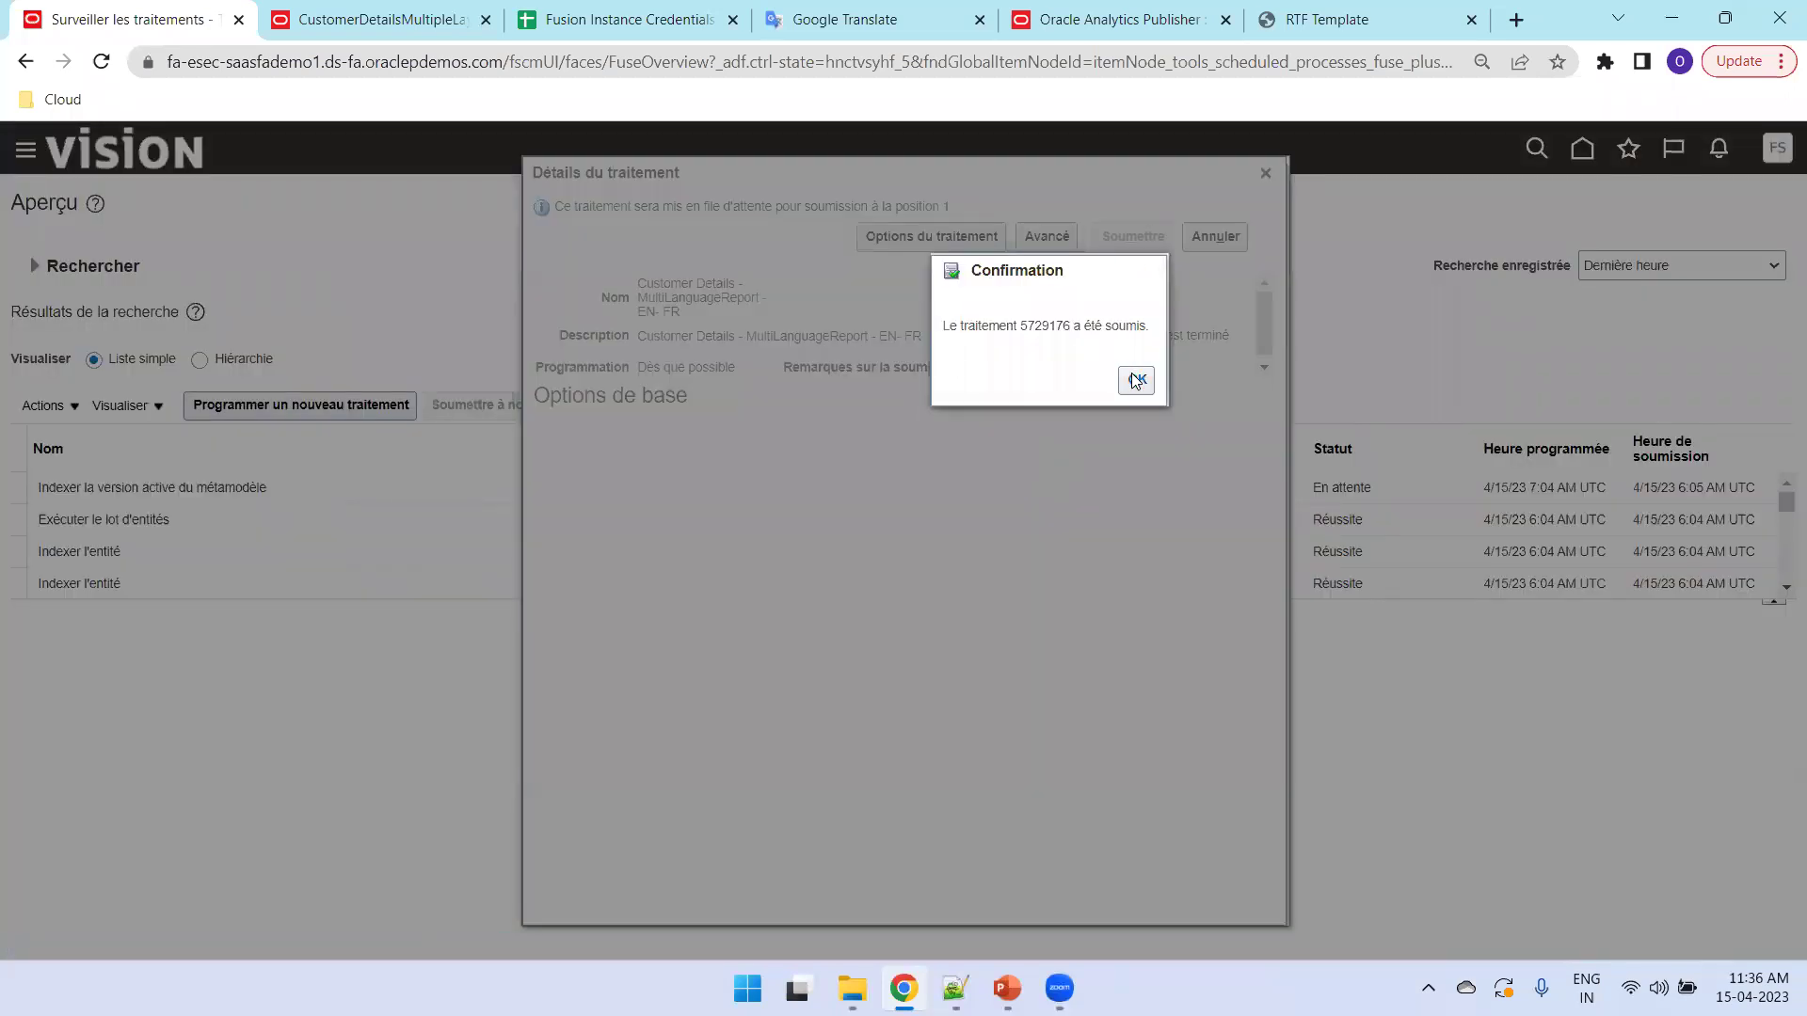
left_click(1134, 379)
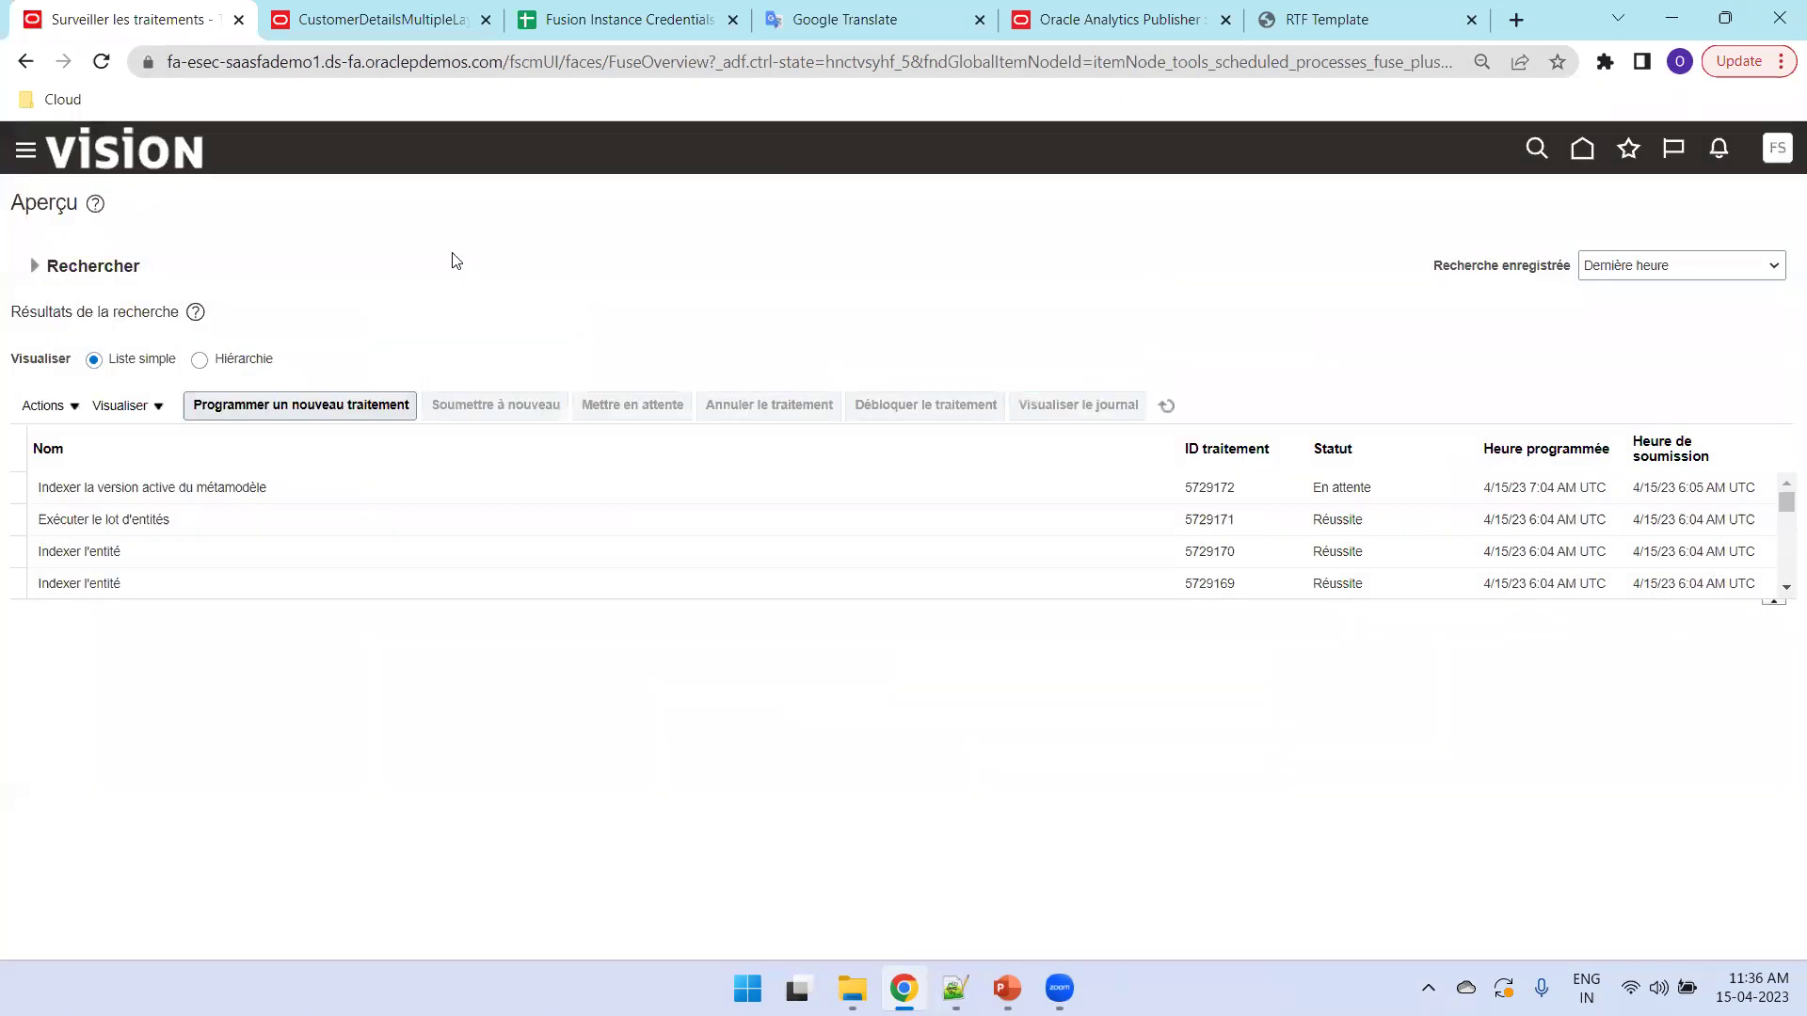
Step: Refresh the process list and show details of the new Customer Details run
left_click(1176, 400)
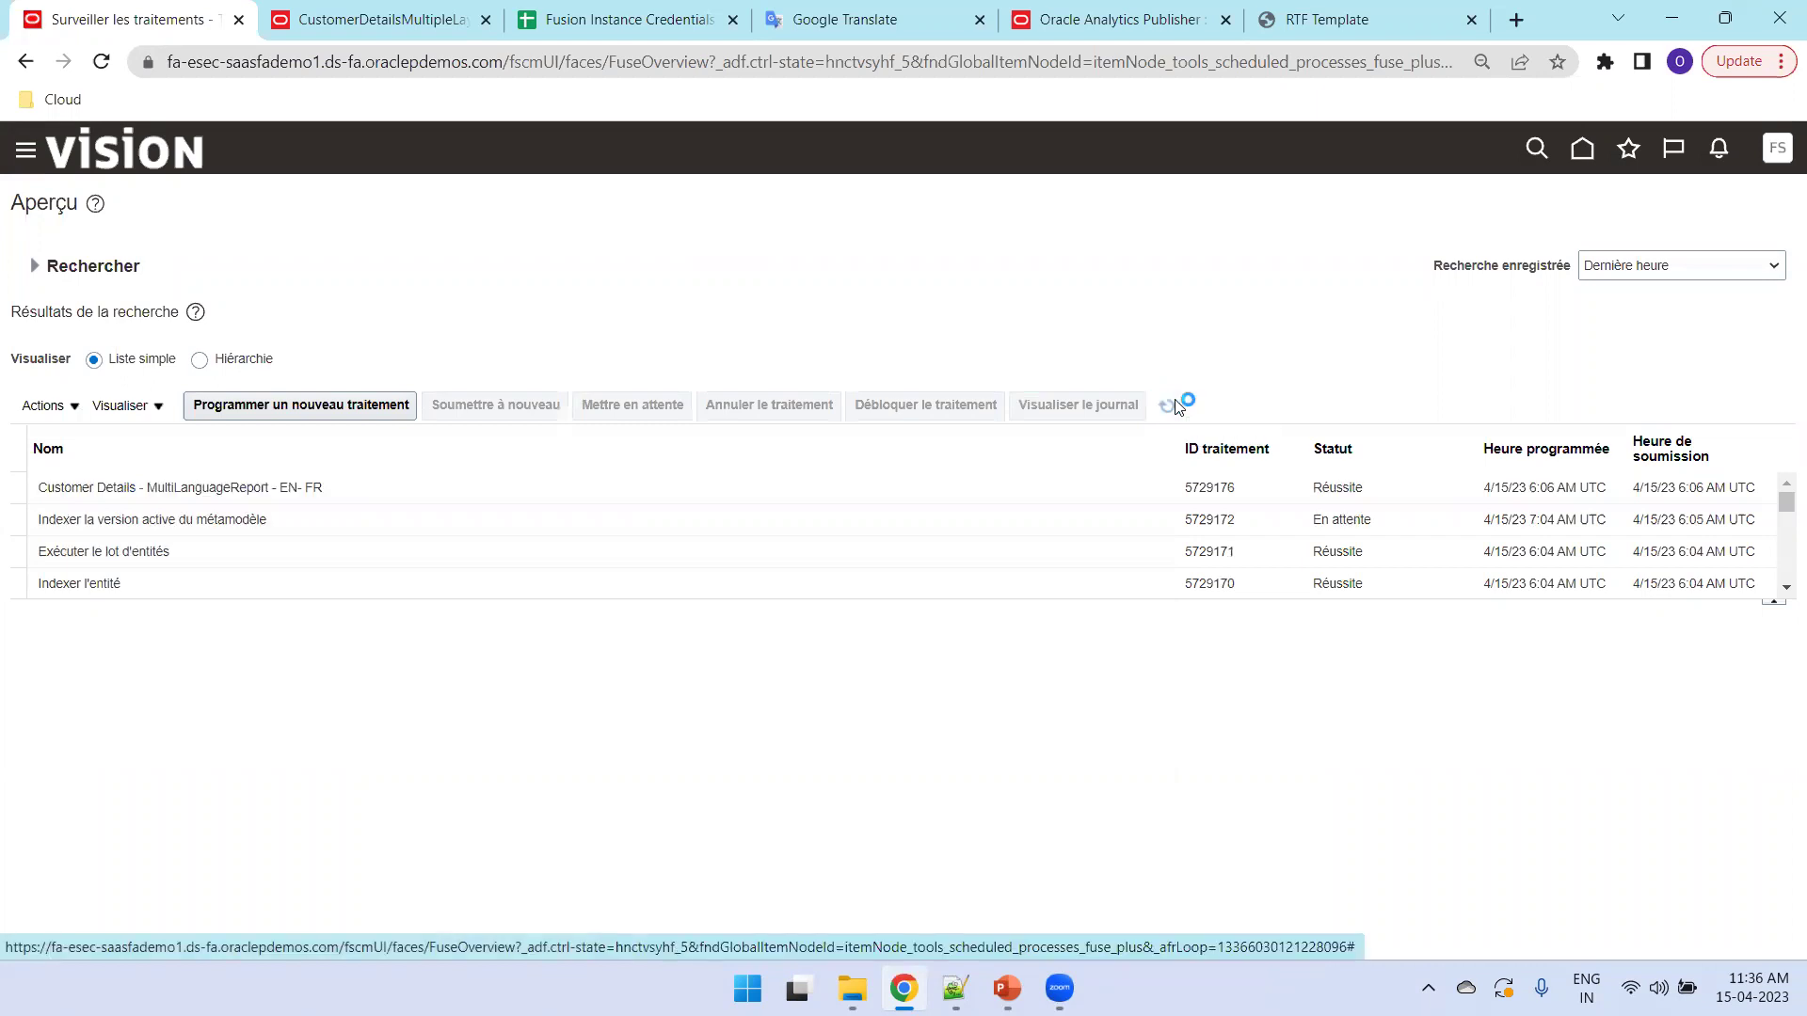
left_click(316, 491)
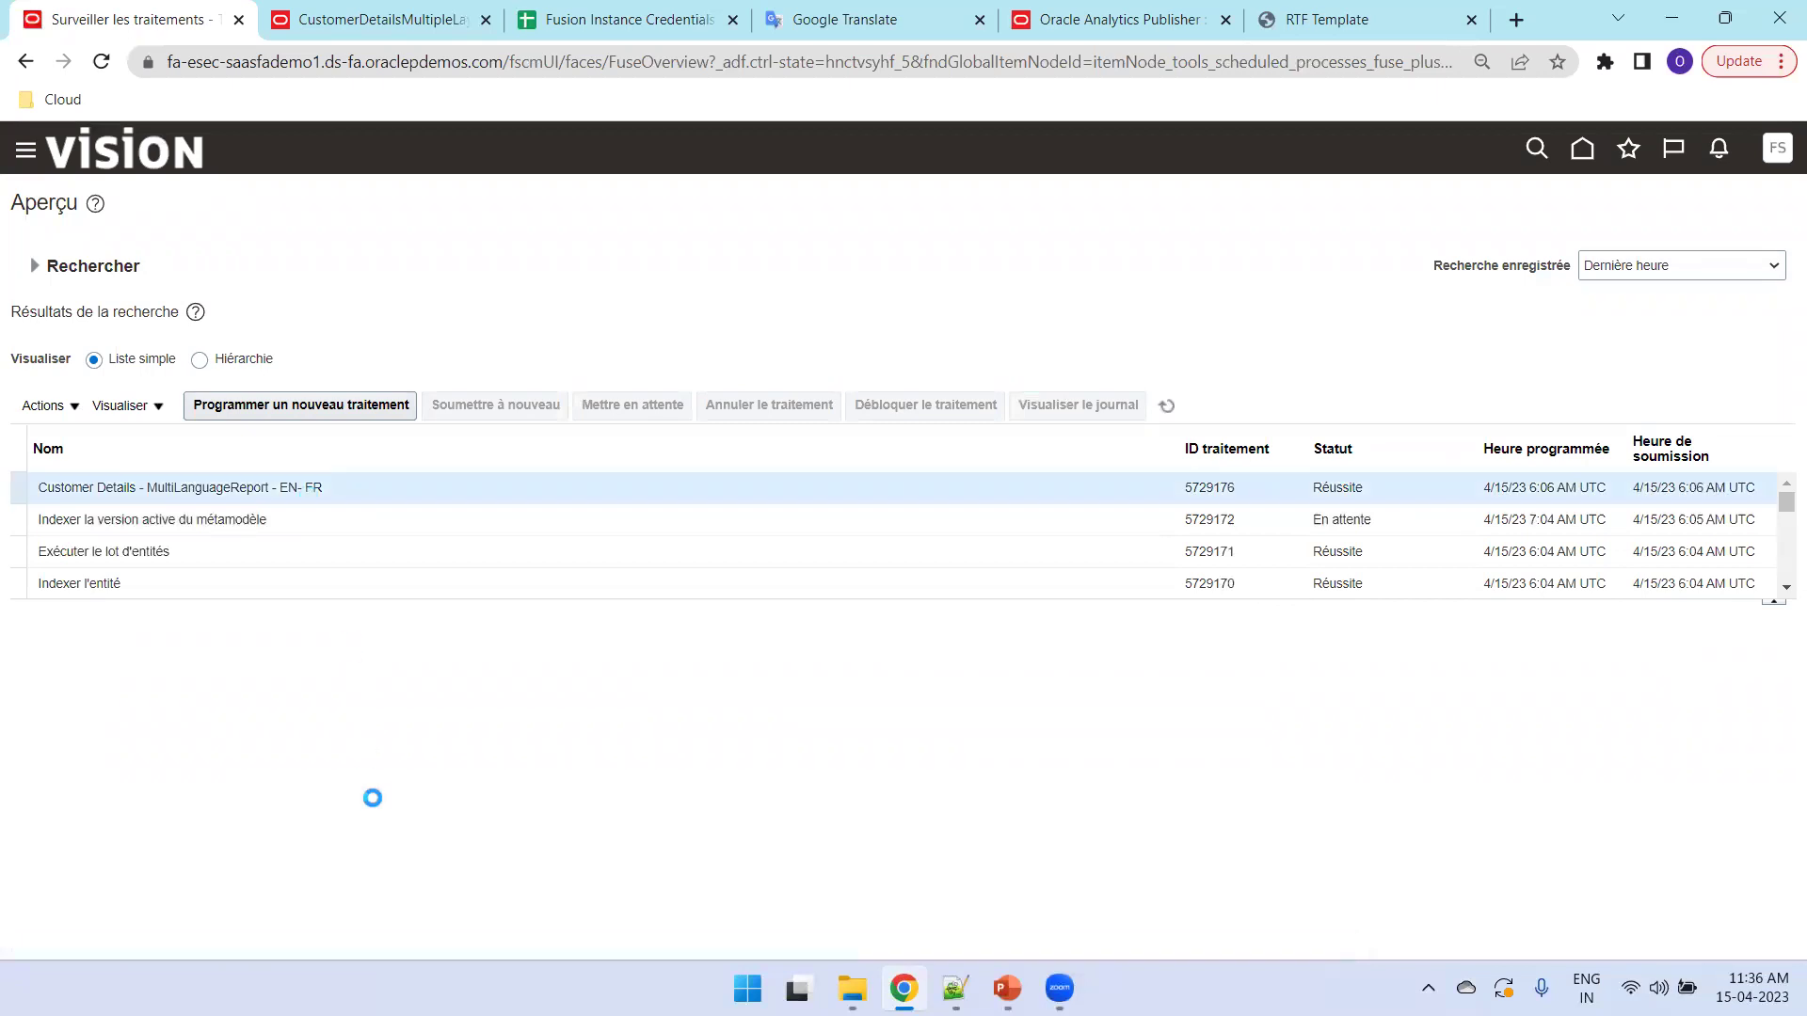
scroll(280, 738, "down", 1)
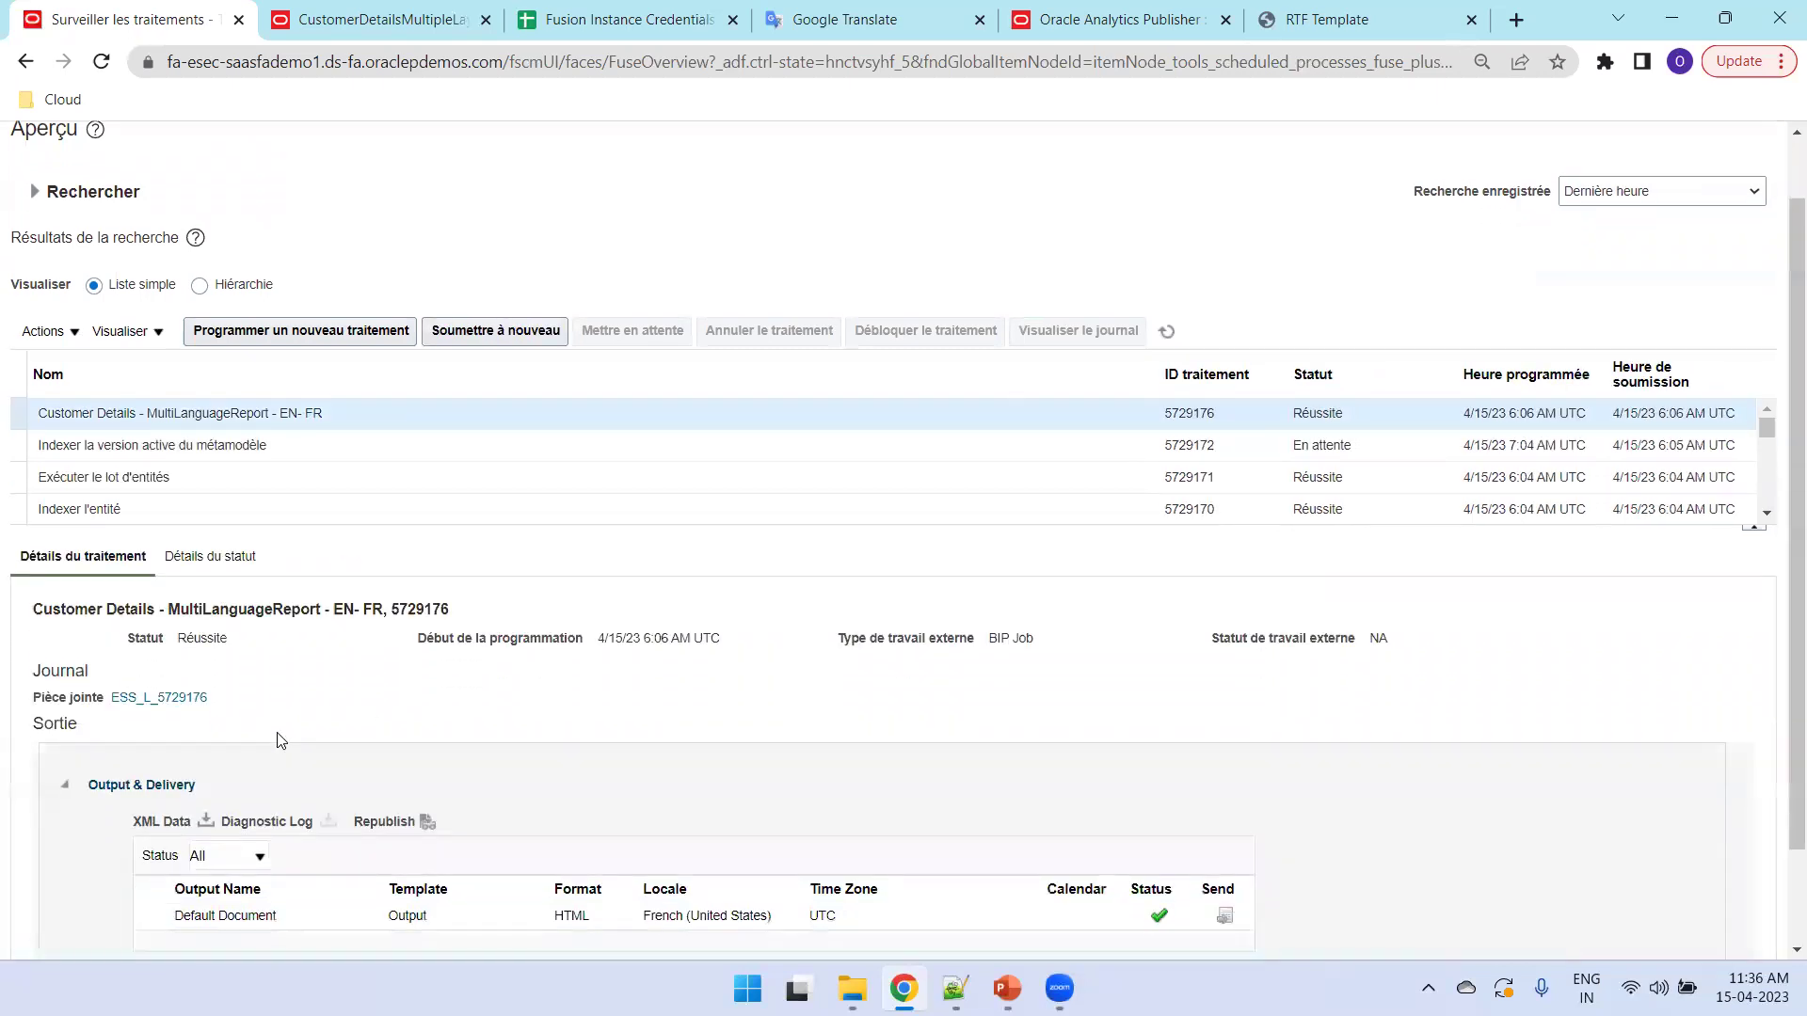
scroll(280, 740, "down", 1)
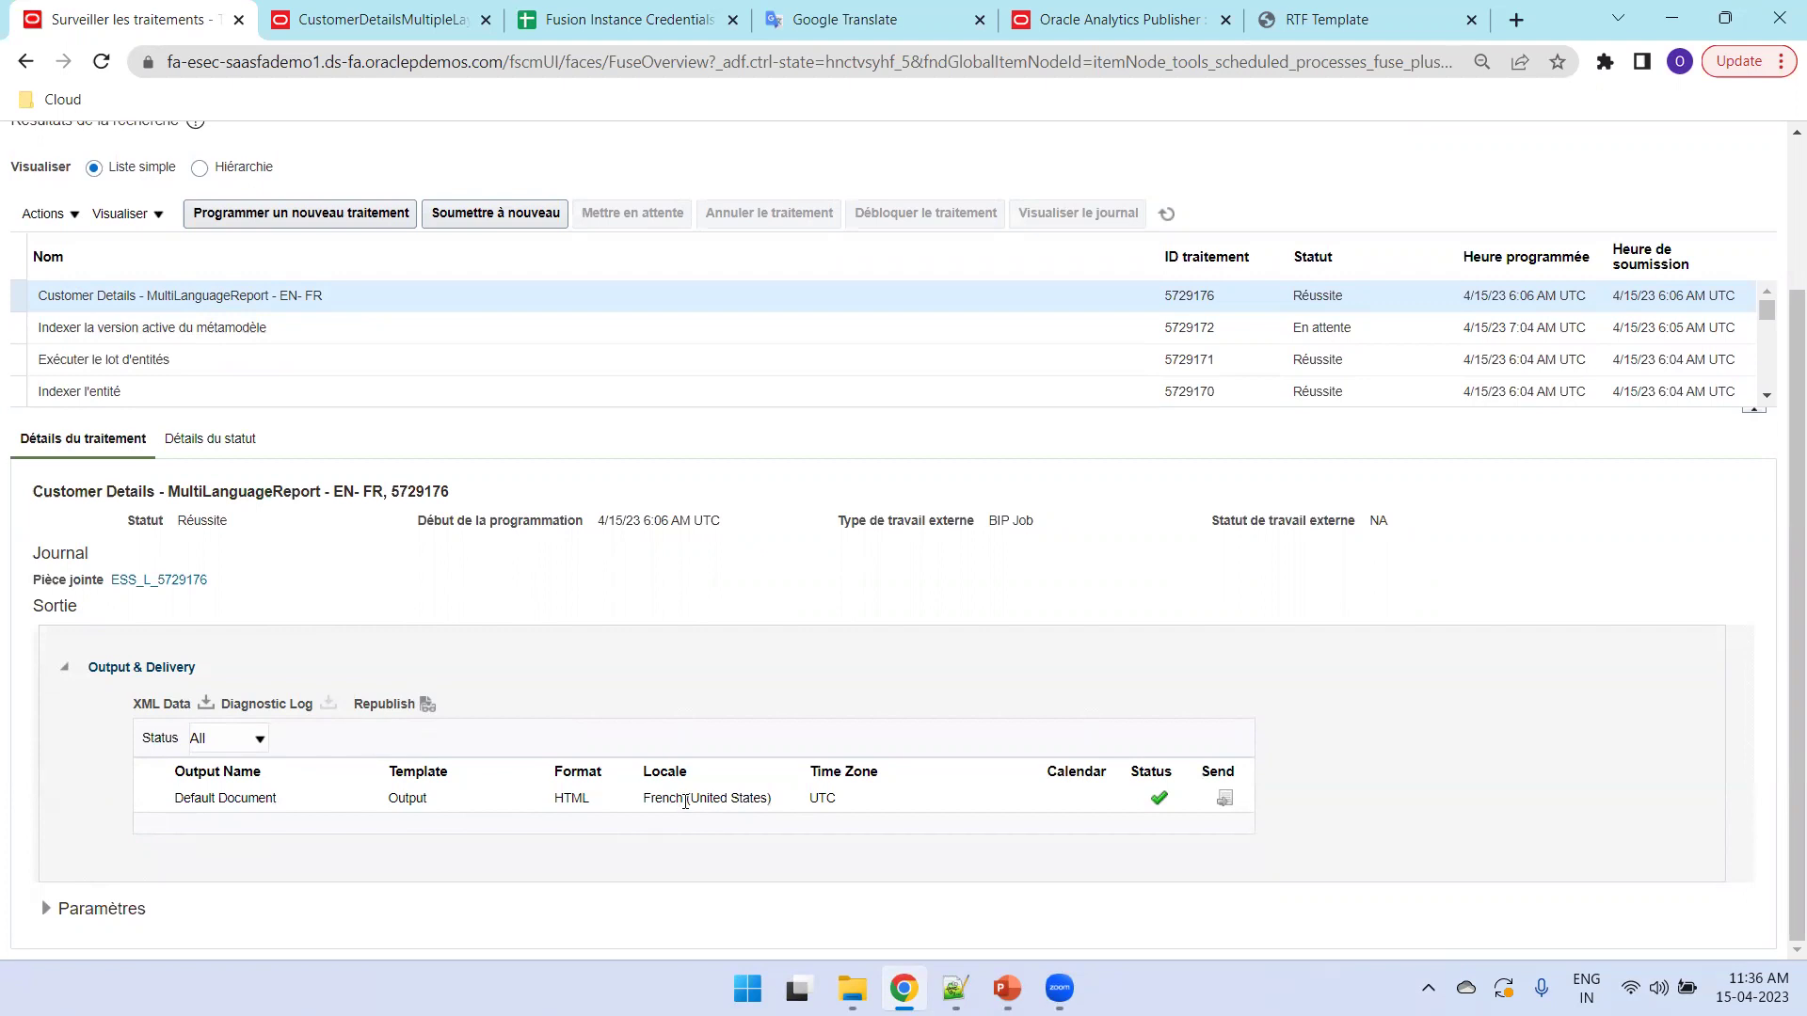
Step: Preview the republished output, then download and open the HTML showing French column headers
left_click(427, 705)
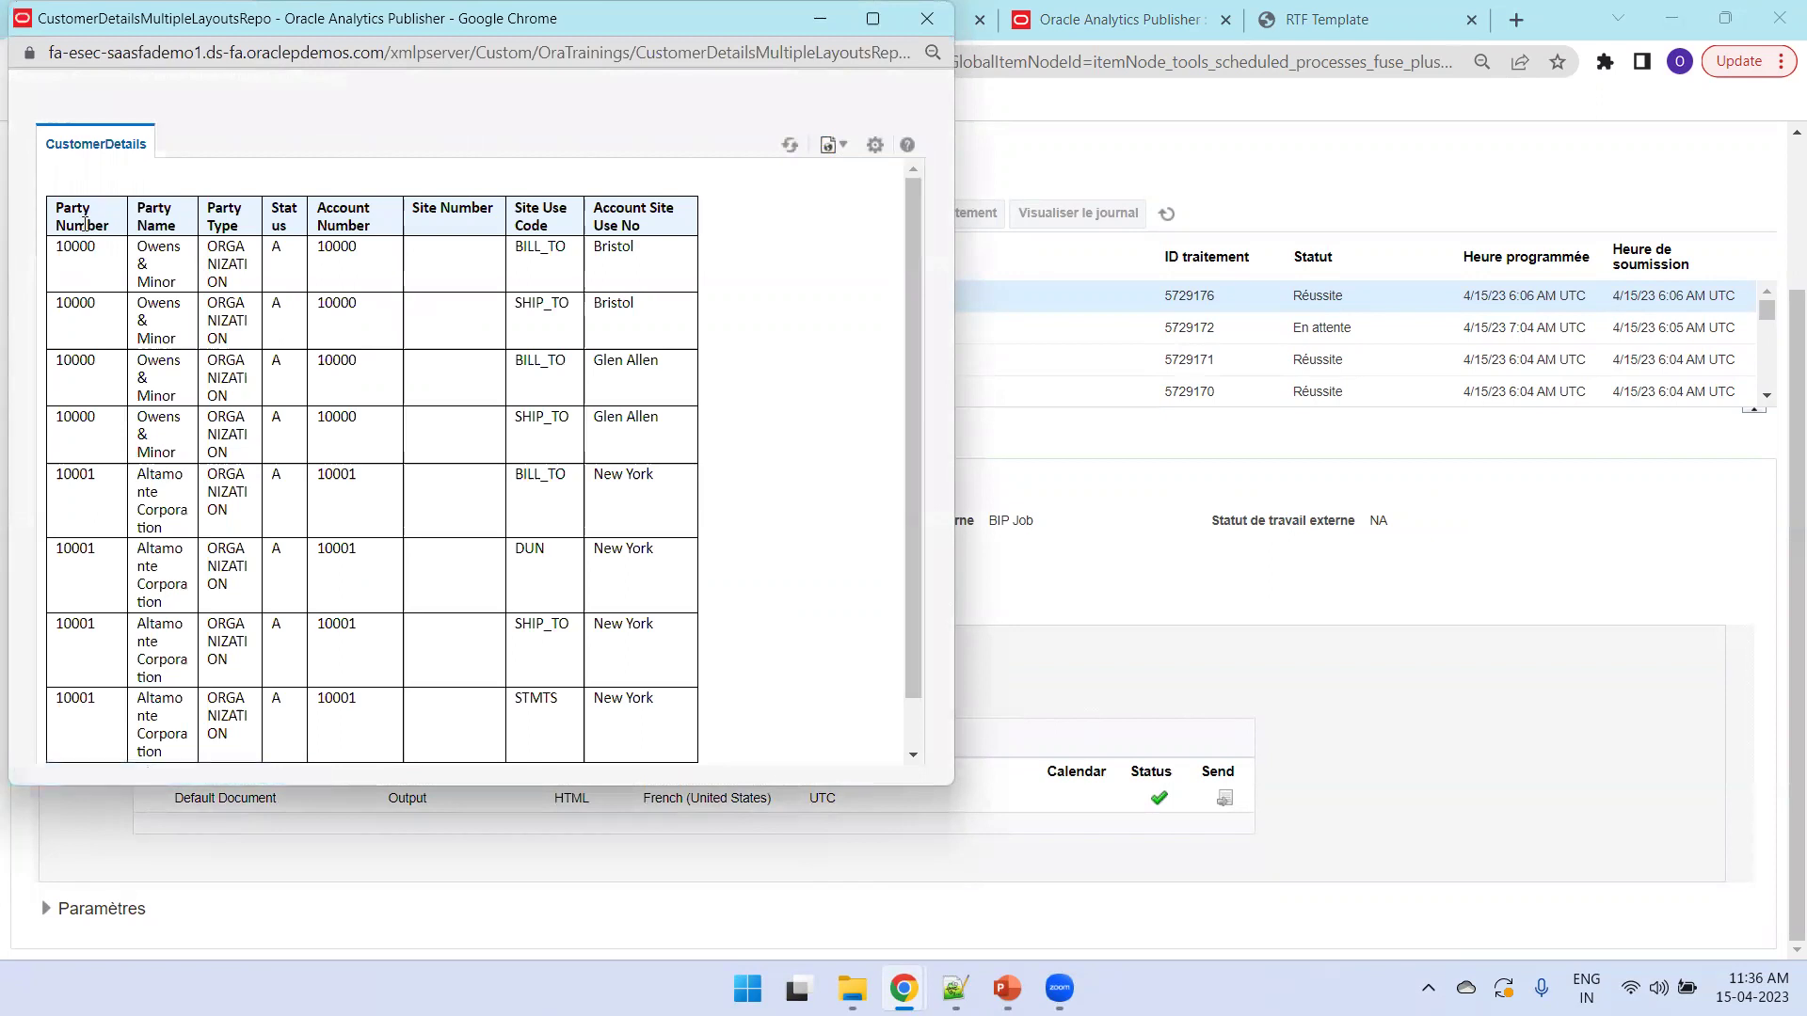
left_click_drag(85, 224, 607, 211)
left_click(927, 19)
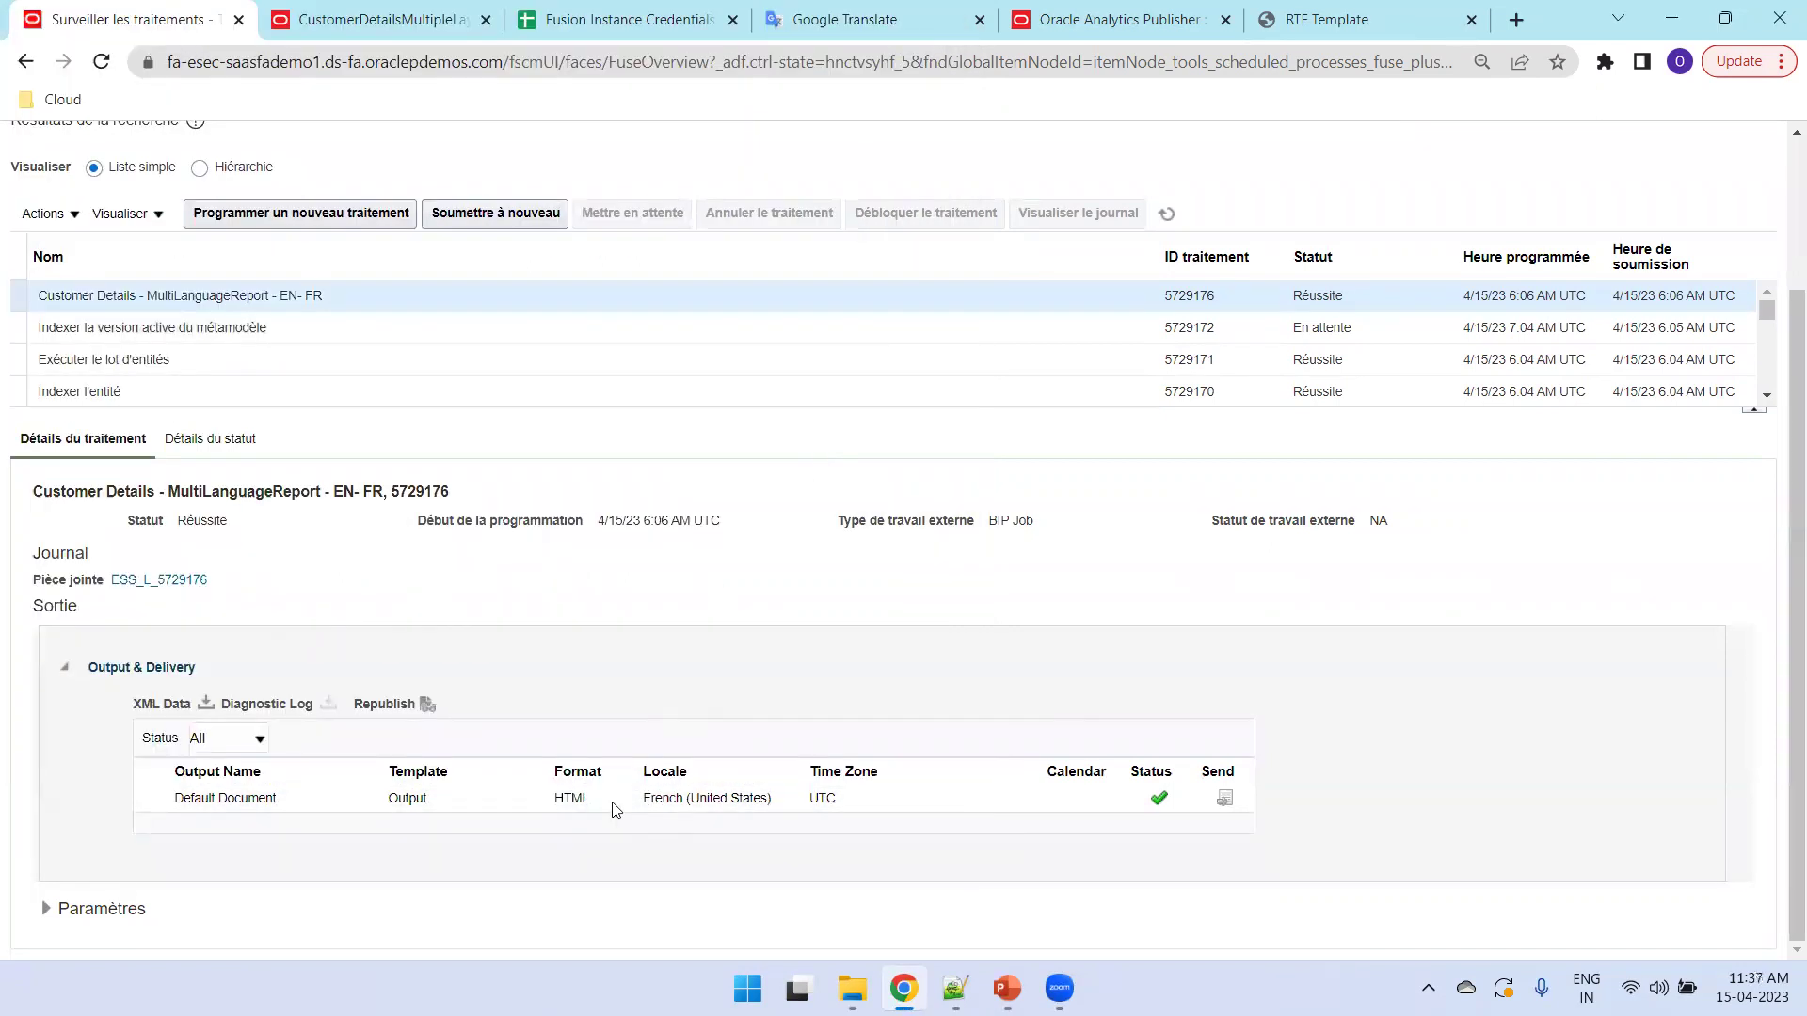
left_click(242, 797)
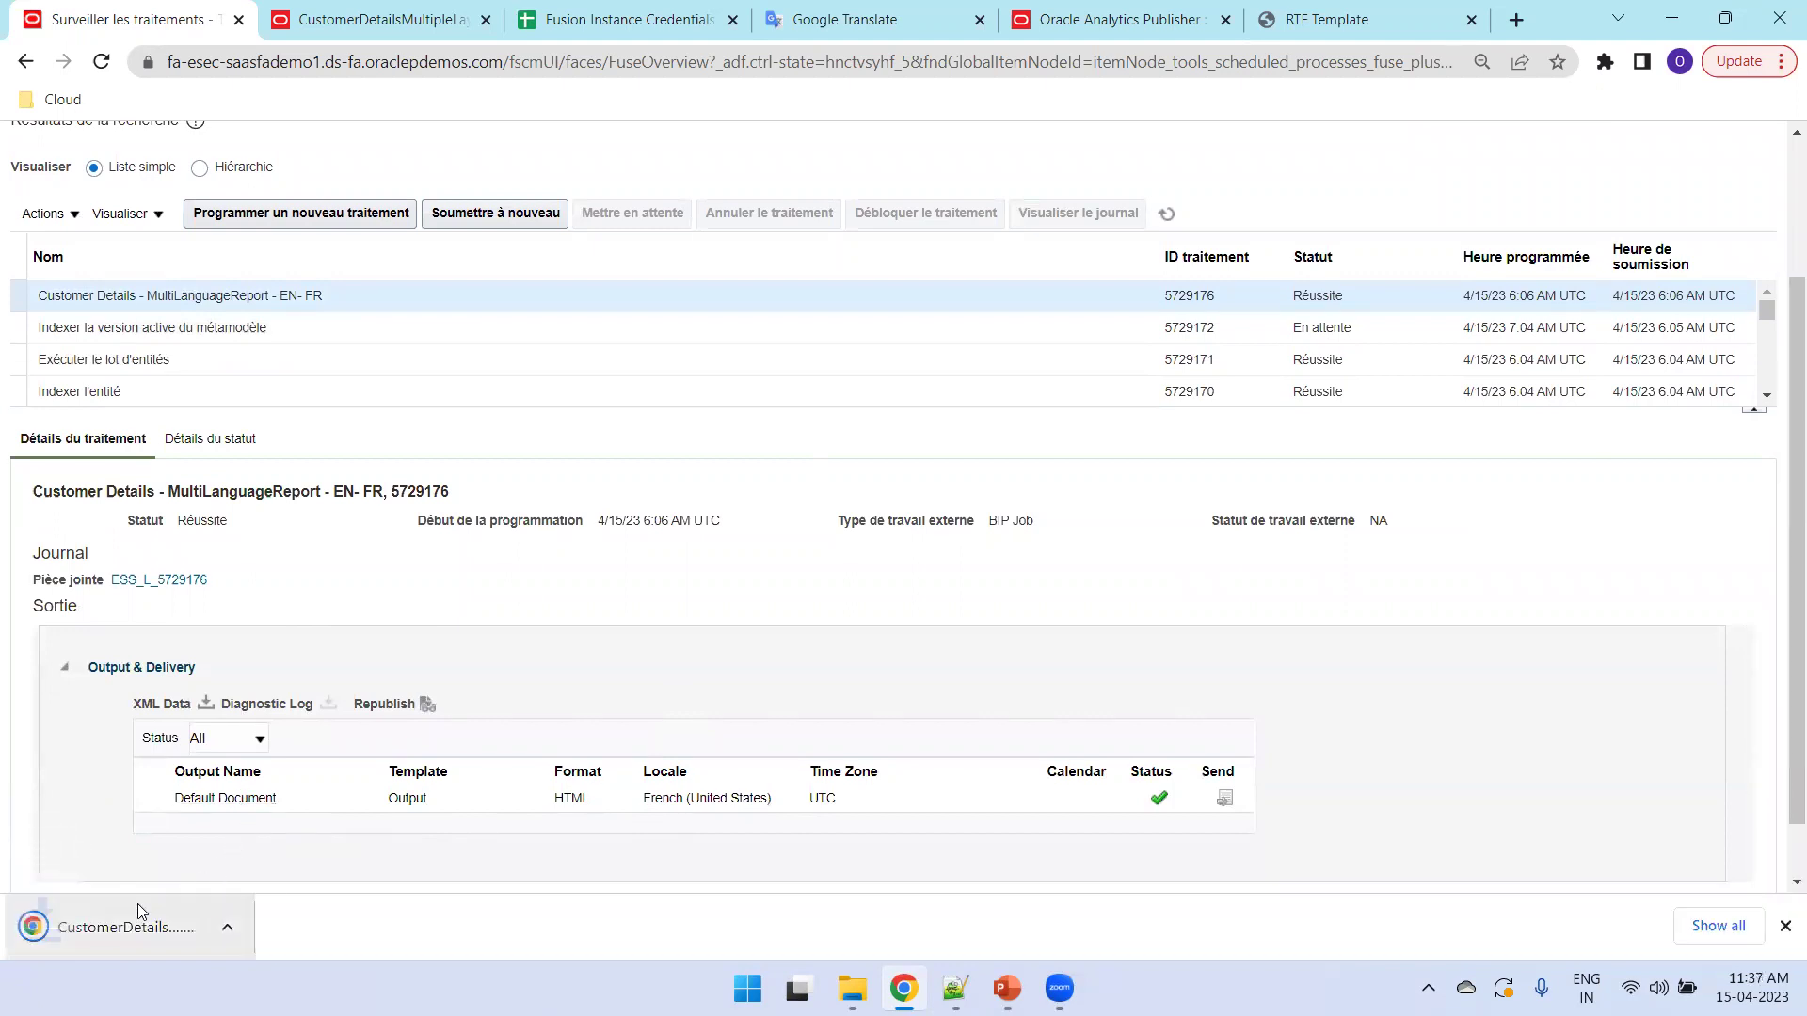
left_click(123, 911)
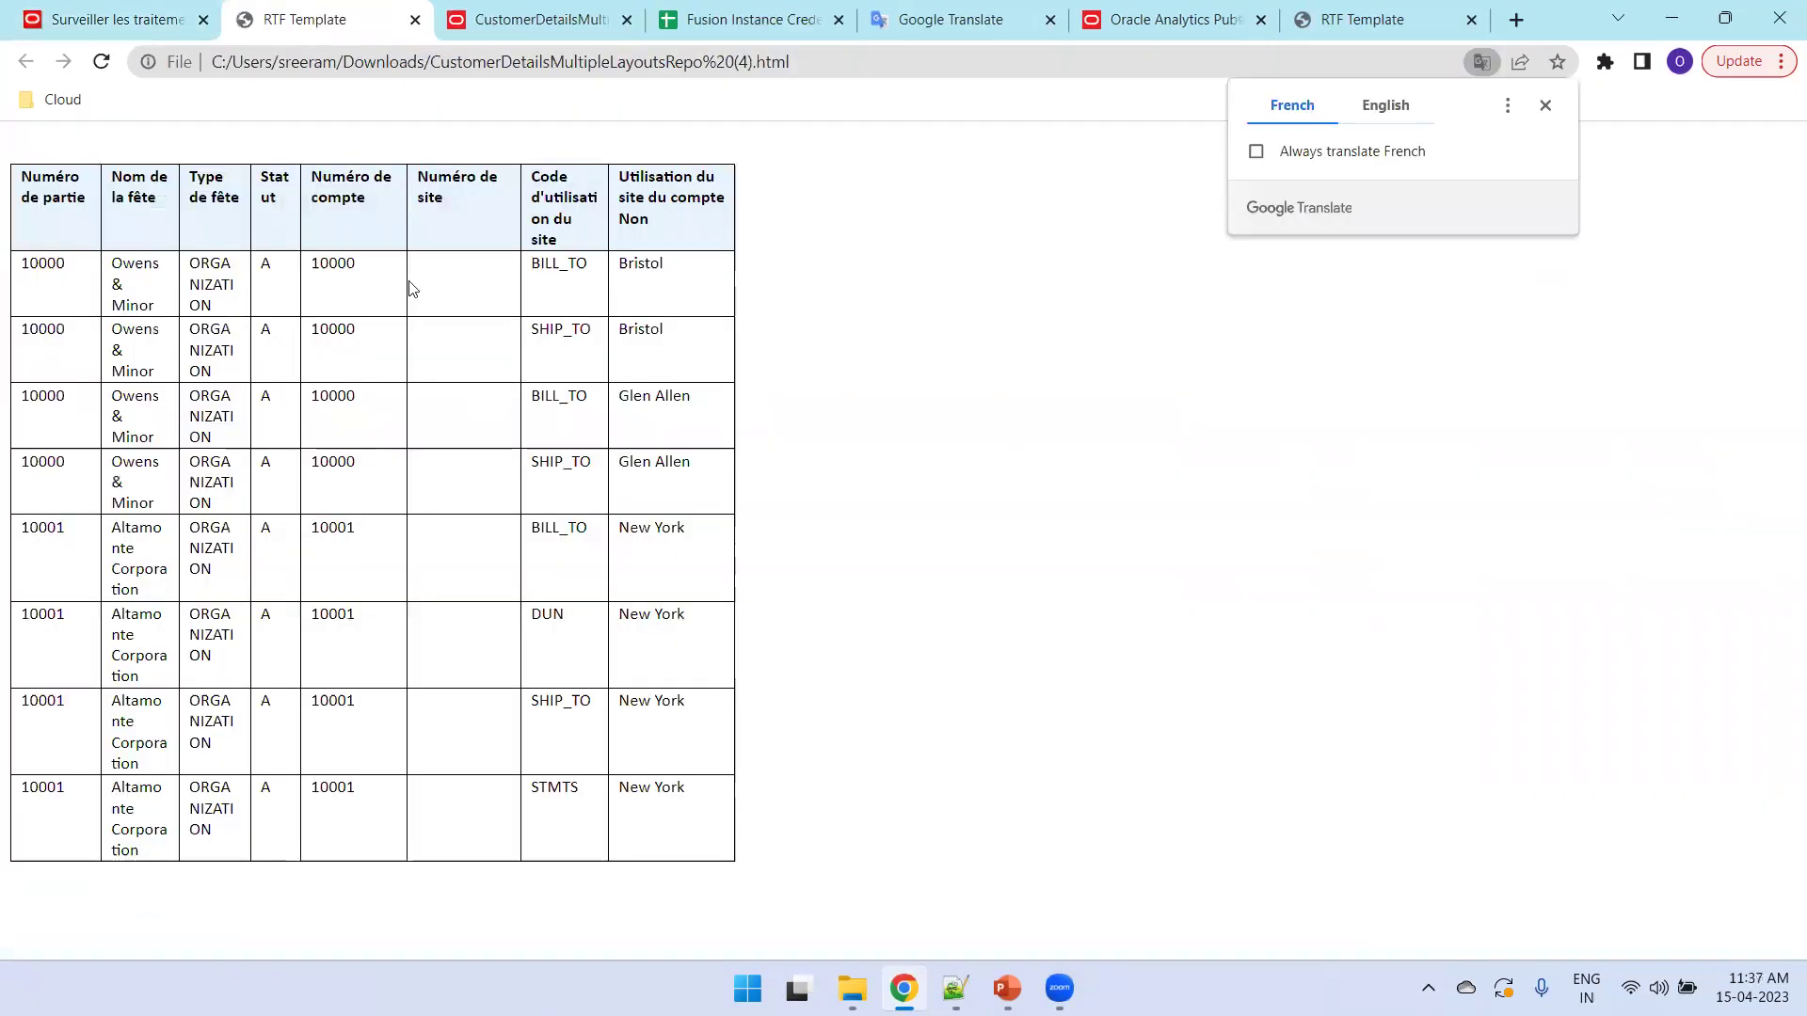
Step: Close the report tab and open a freshly downloaded copy of the HTML output
left_click_drag(141, 199, 611, 209)
left_click(612, 209)
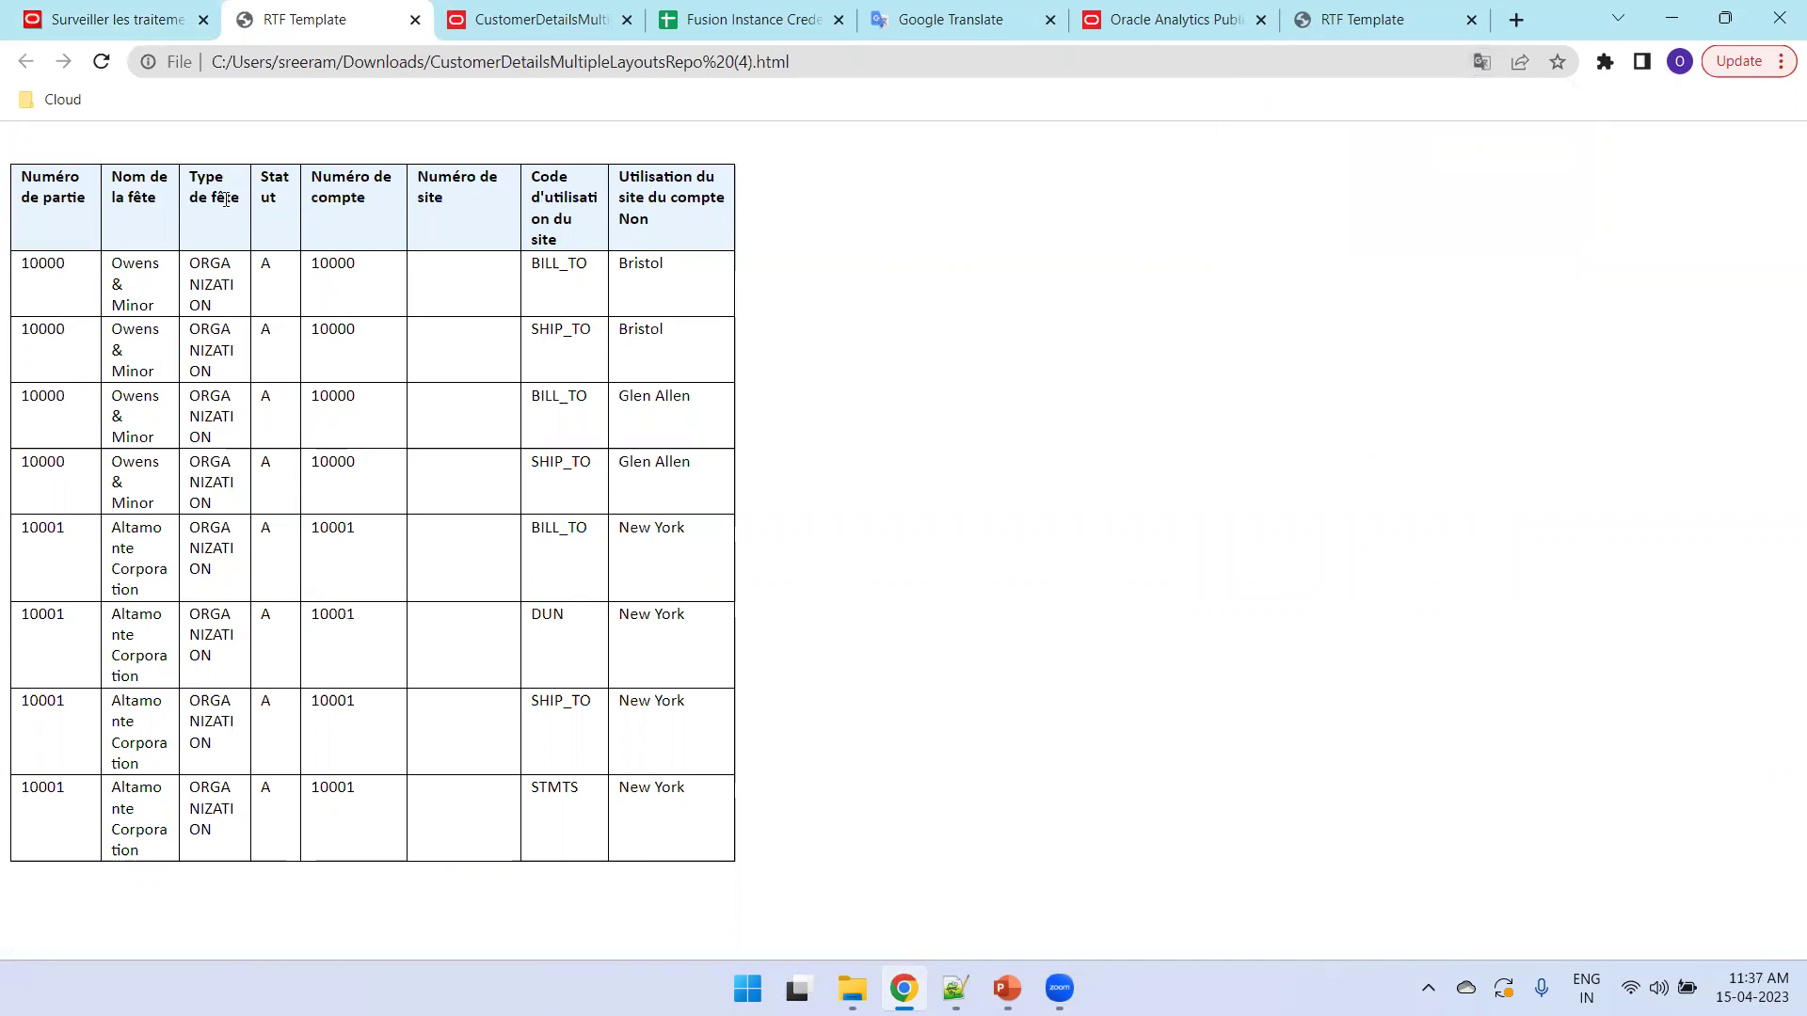
left_click(415, 19)
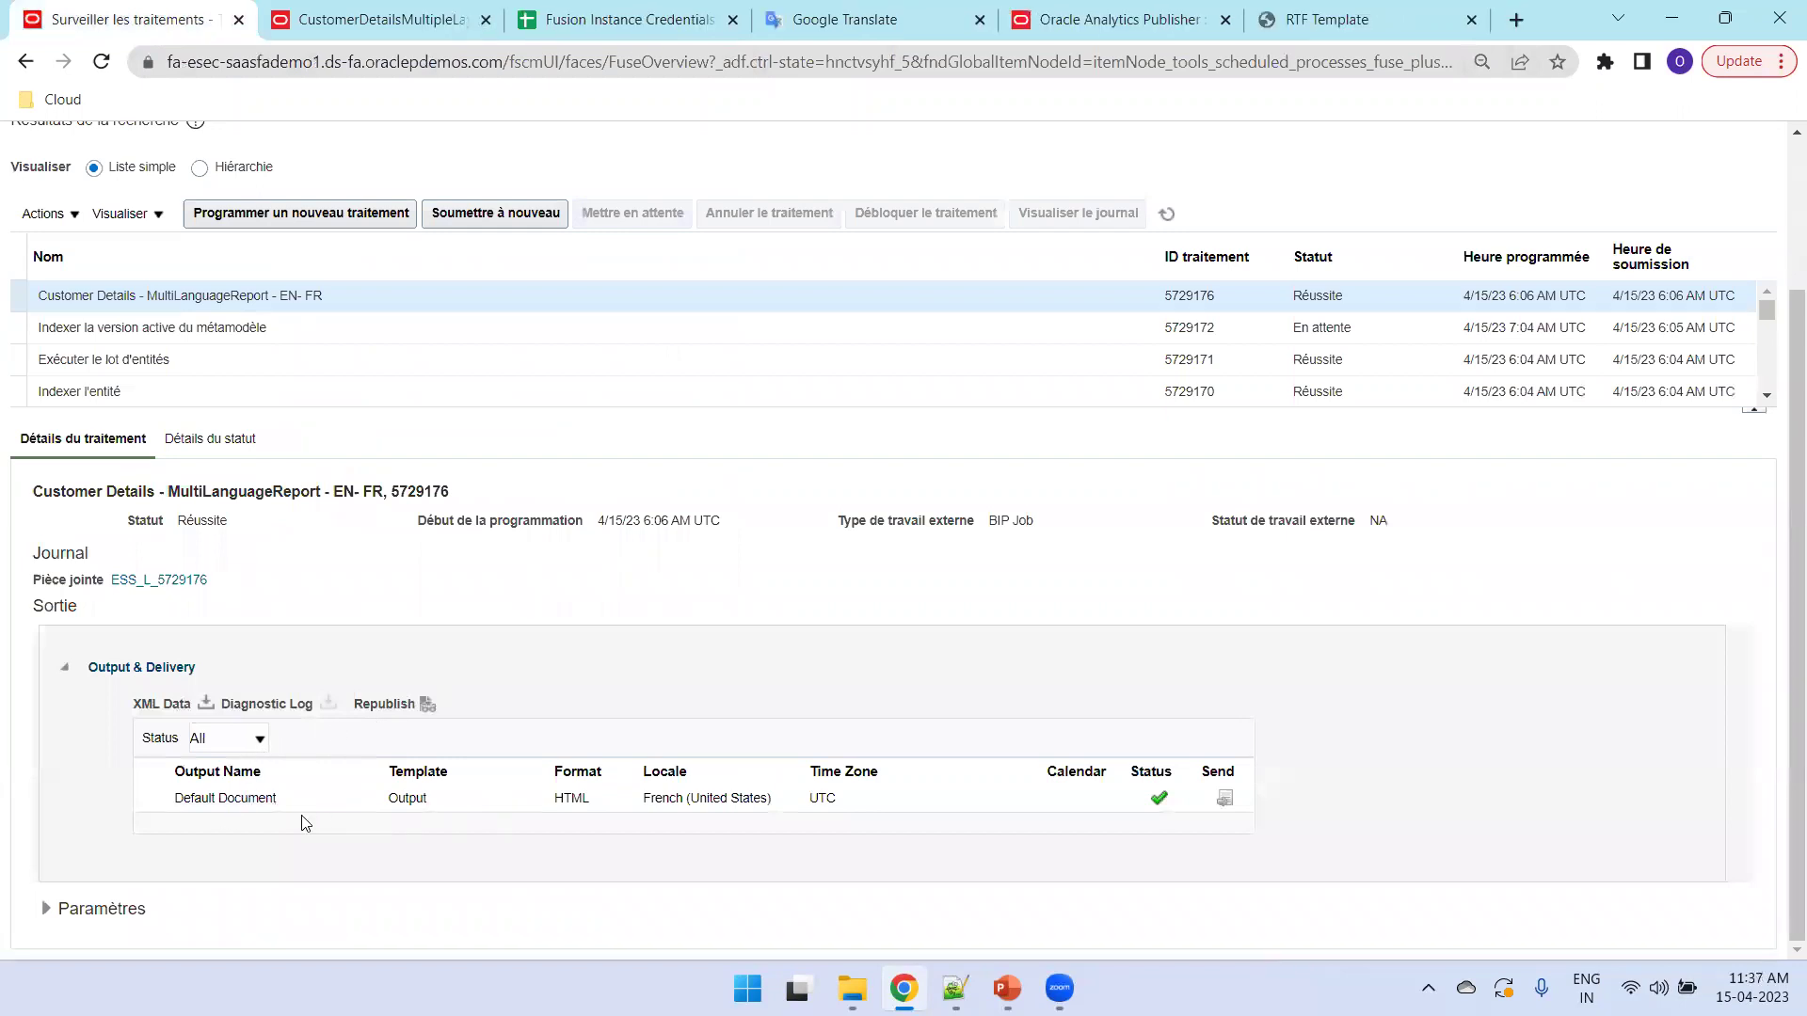
left_click(251, 798)
left_click(145, 919)
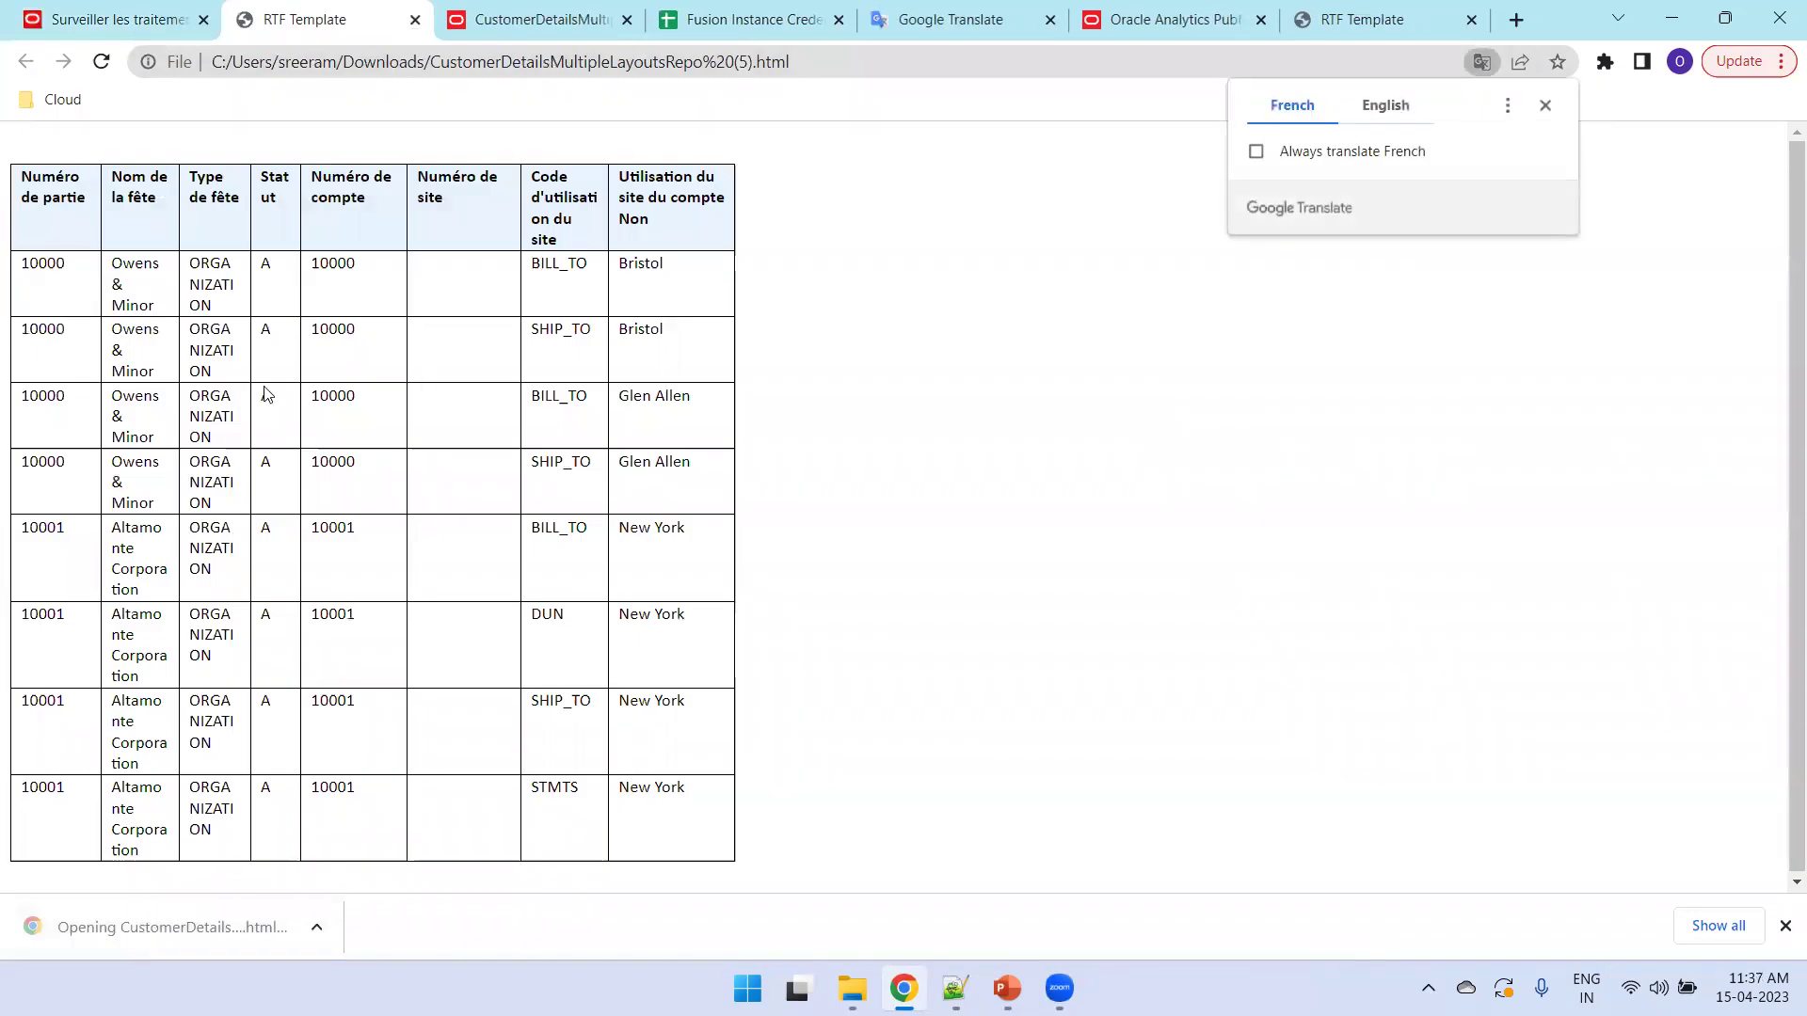
Step: Highlight the French column headers, then return to the Surveiller les traitements page
left_click_drag(9, 230, 470, 218)
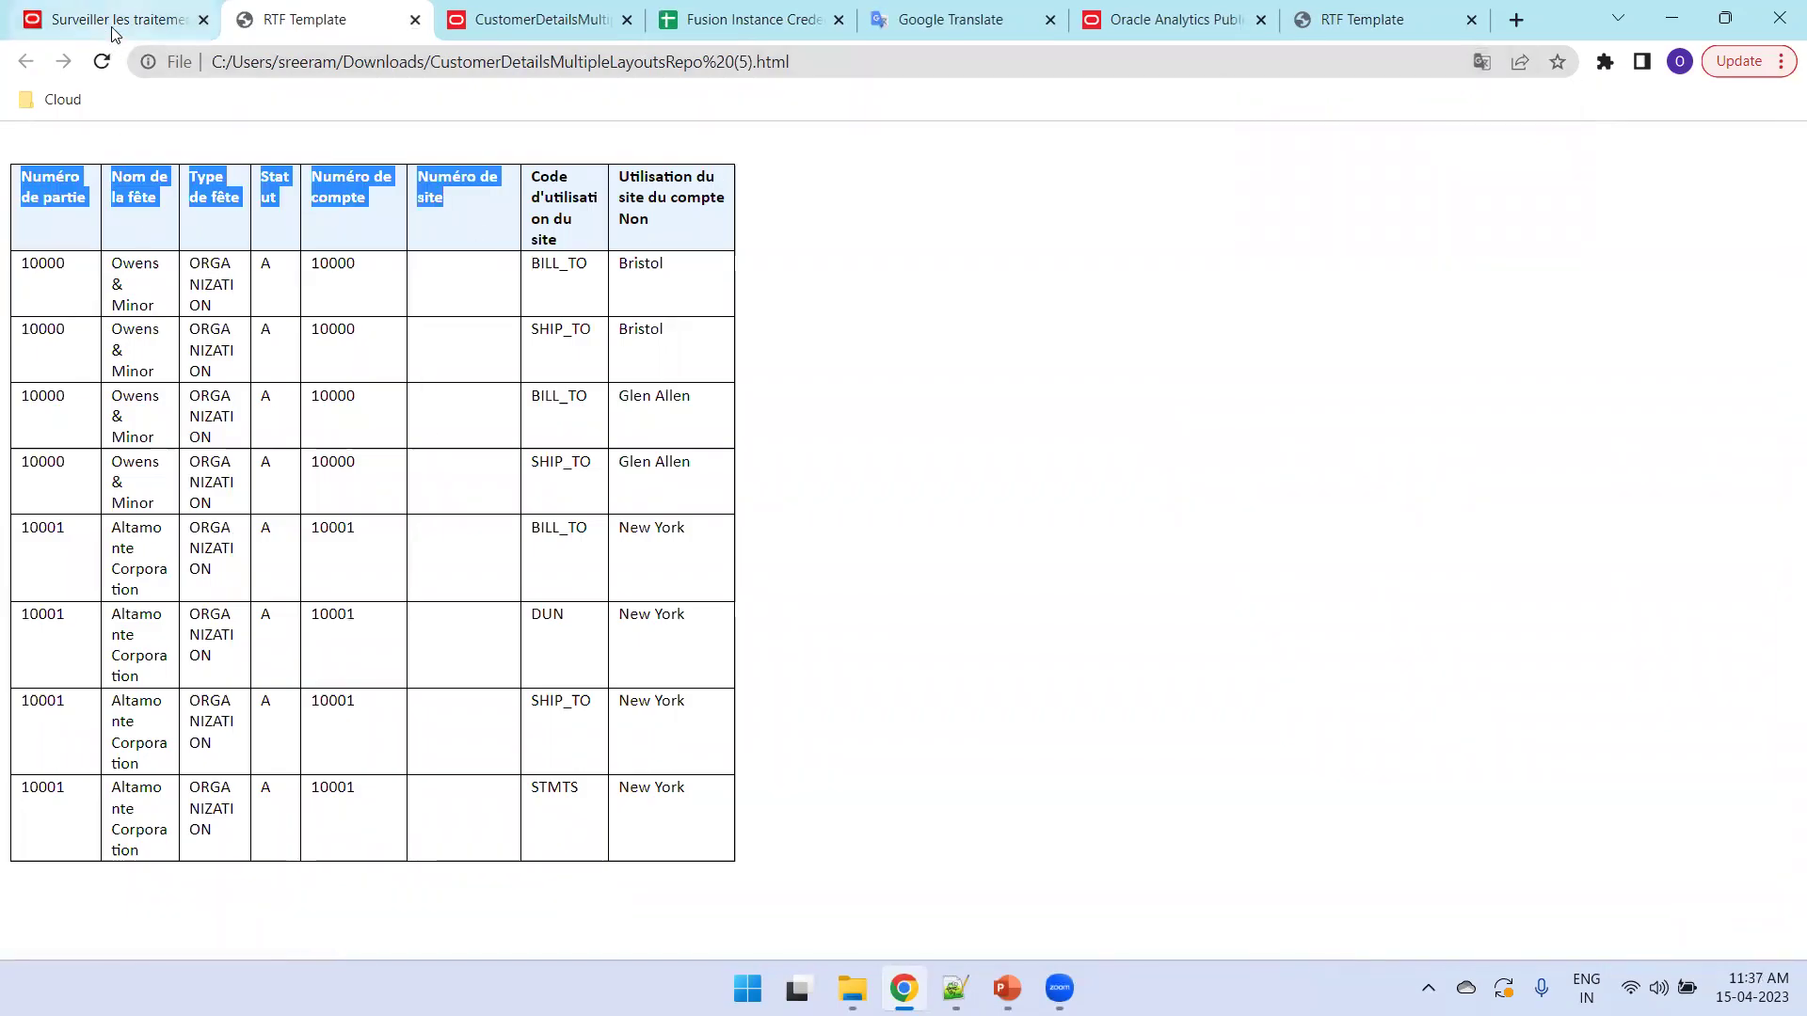
left_click(116, 24)
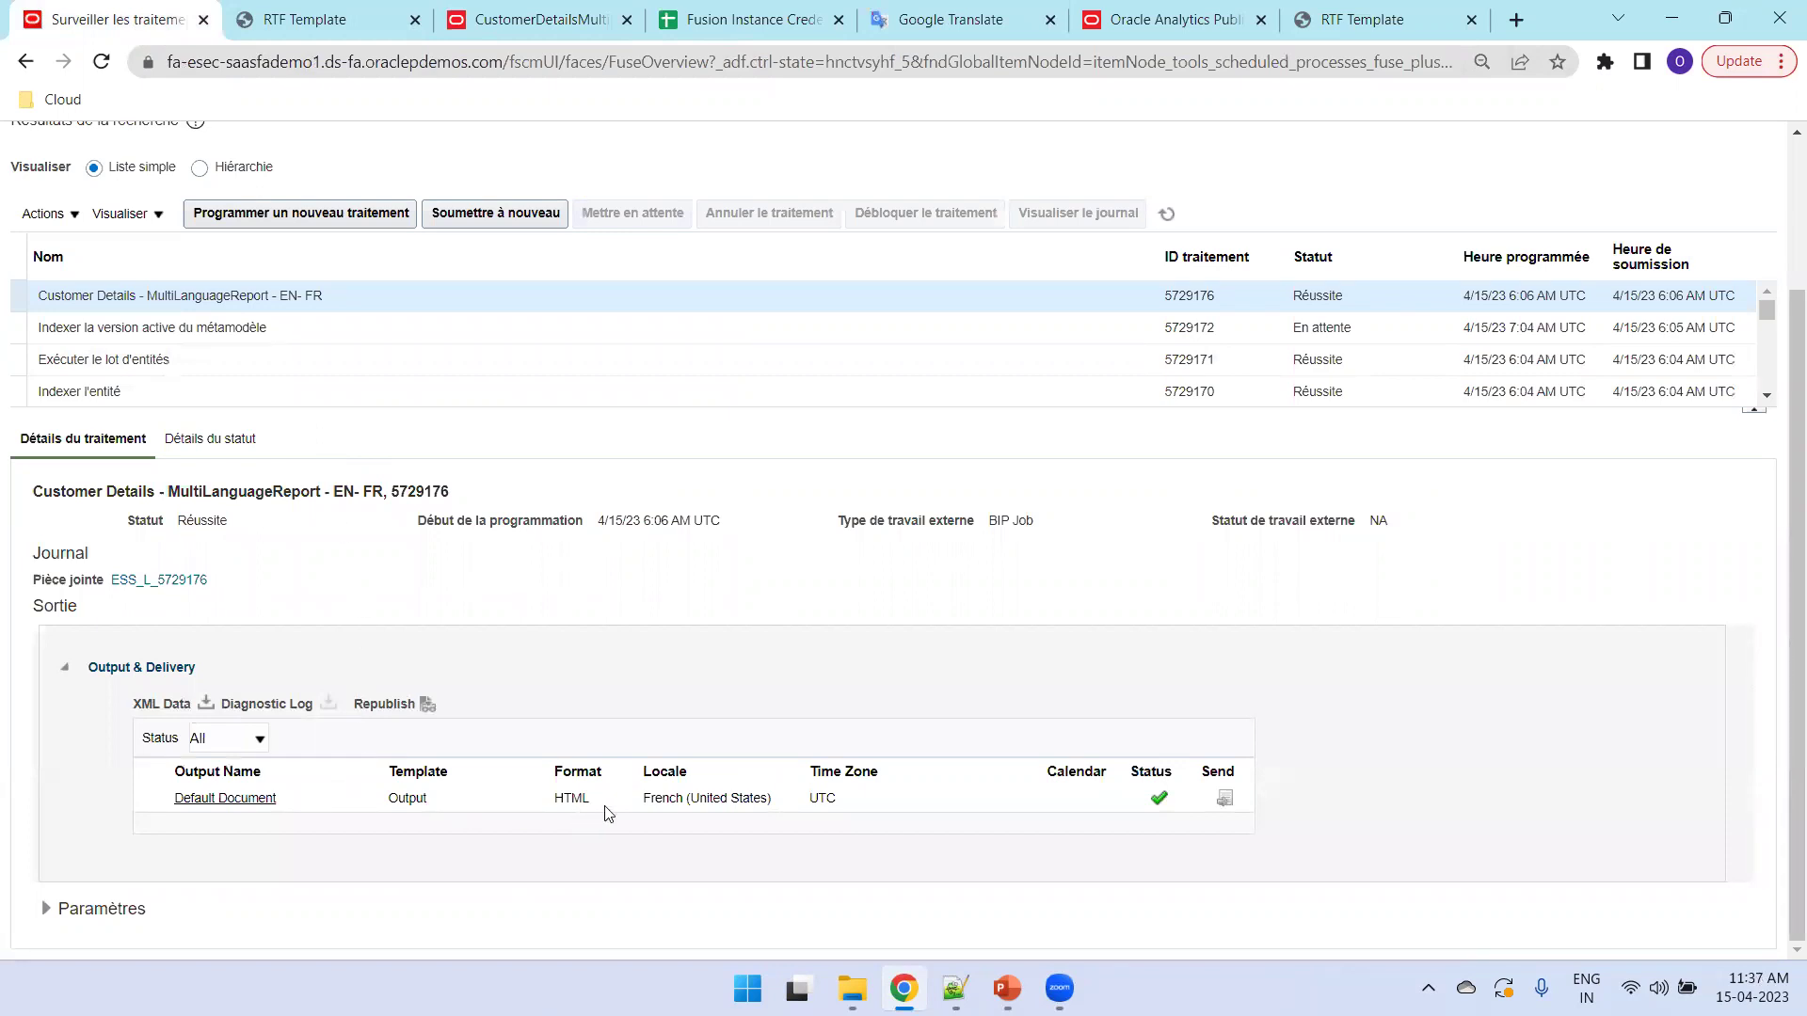
left_click(557, 17)
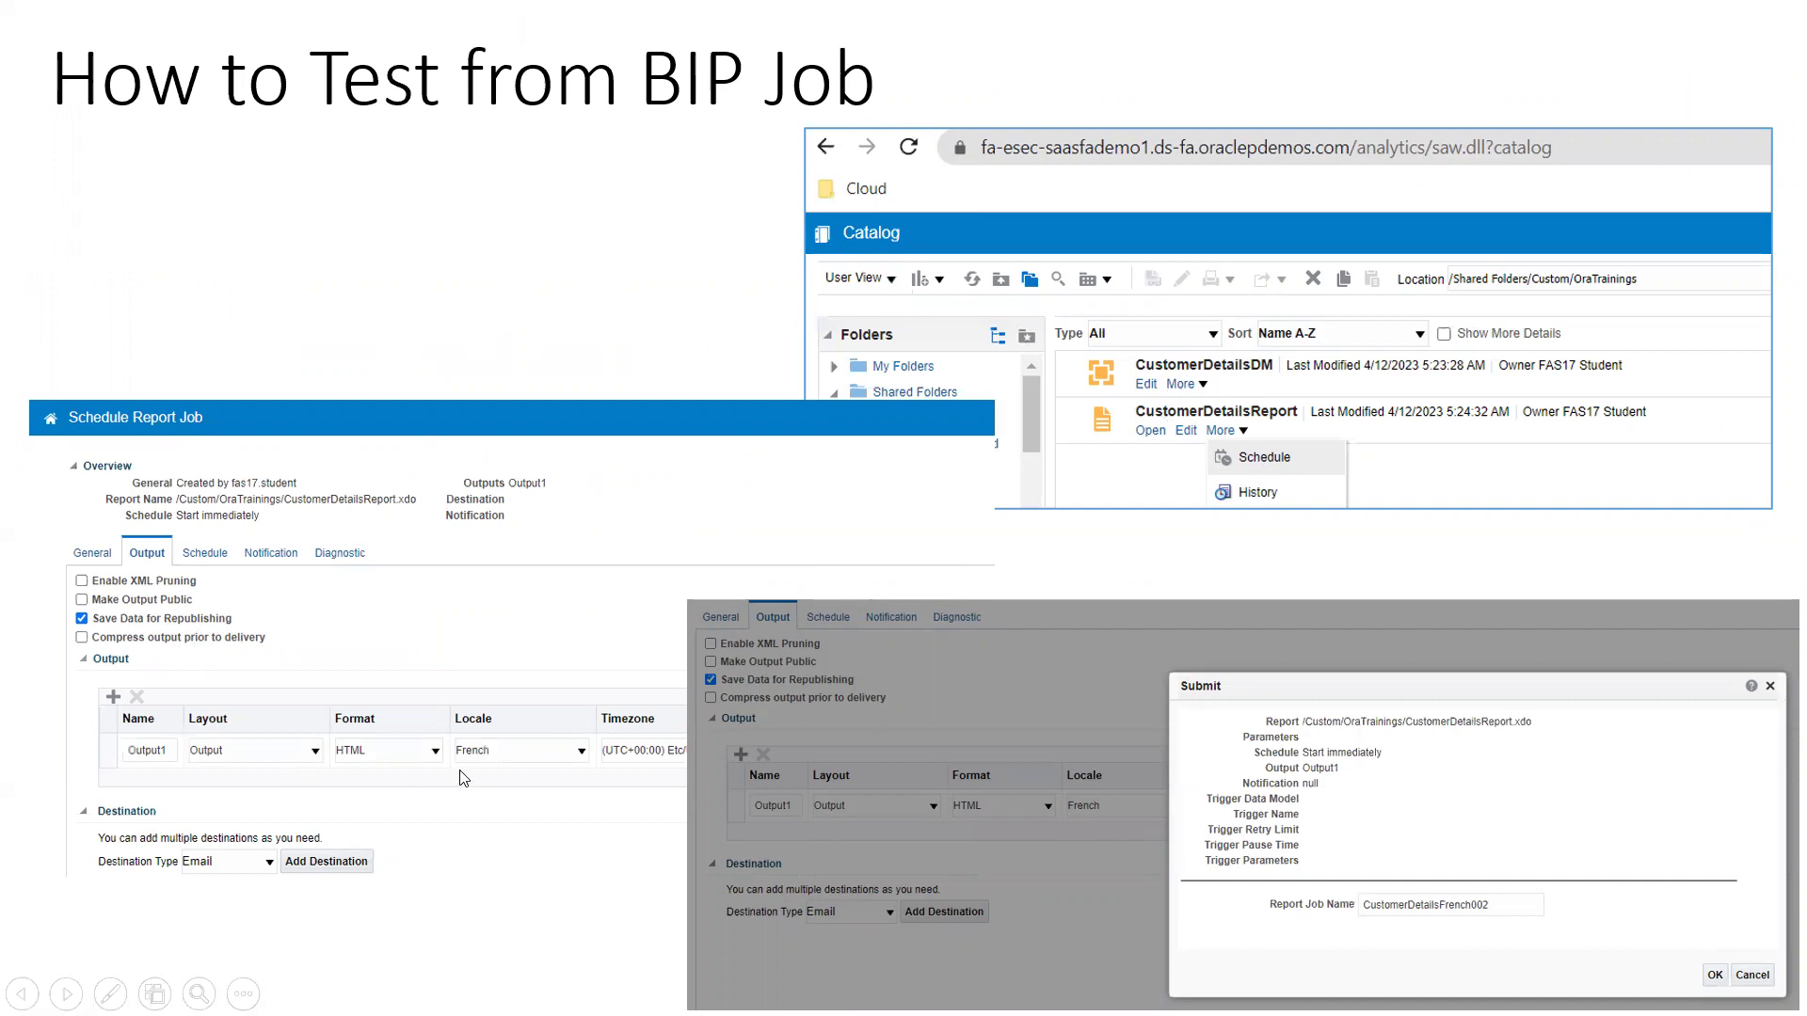
Step: Advance the slideshow from slide 13 to slide 15, showing the CustomerDetailsMultipleLayoutsRepo.xdo job definition
left_click(1152, 753)
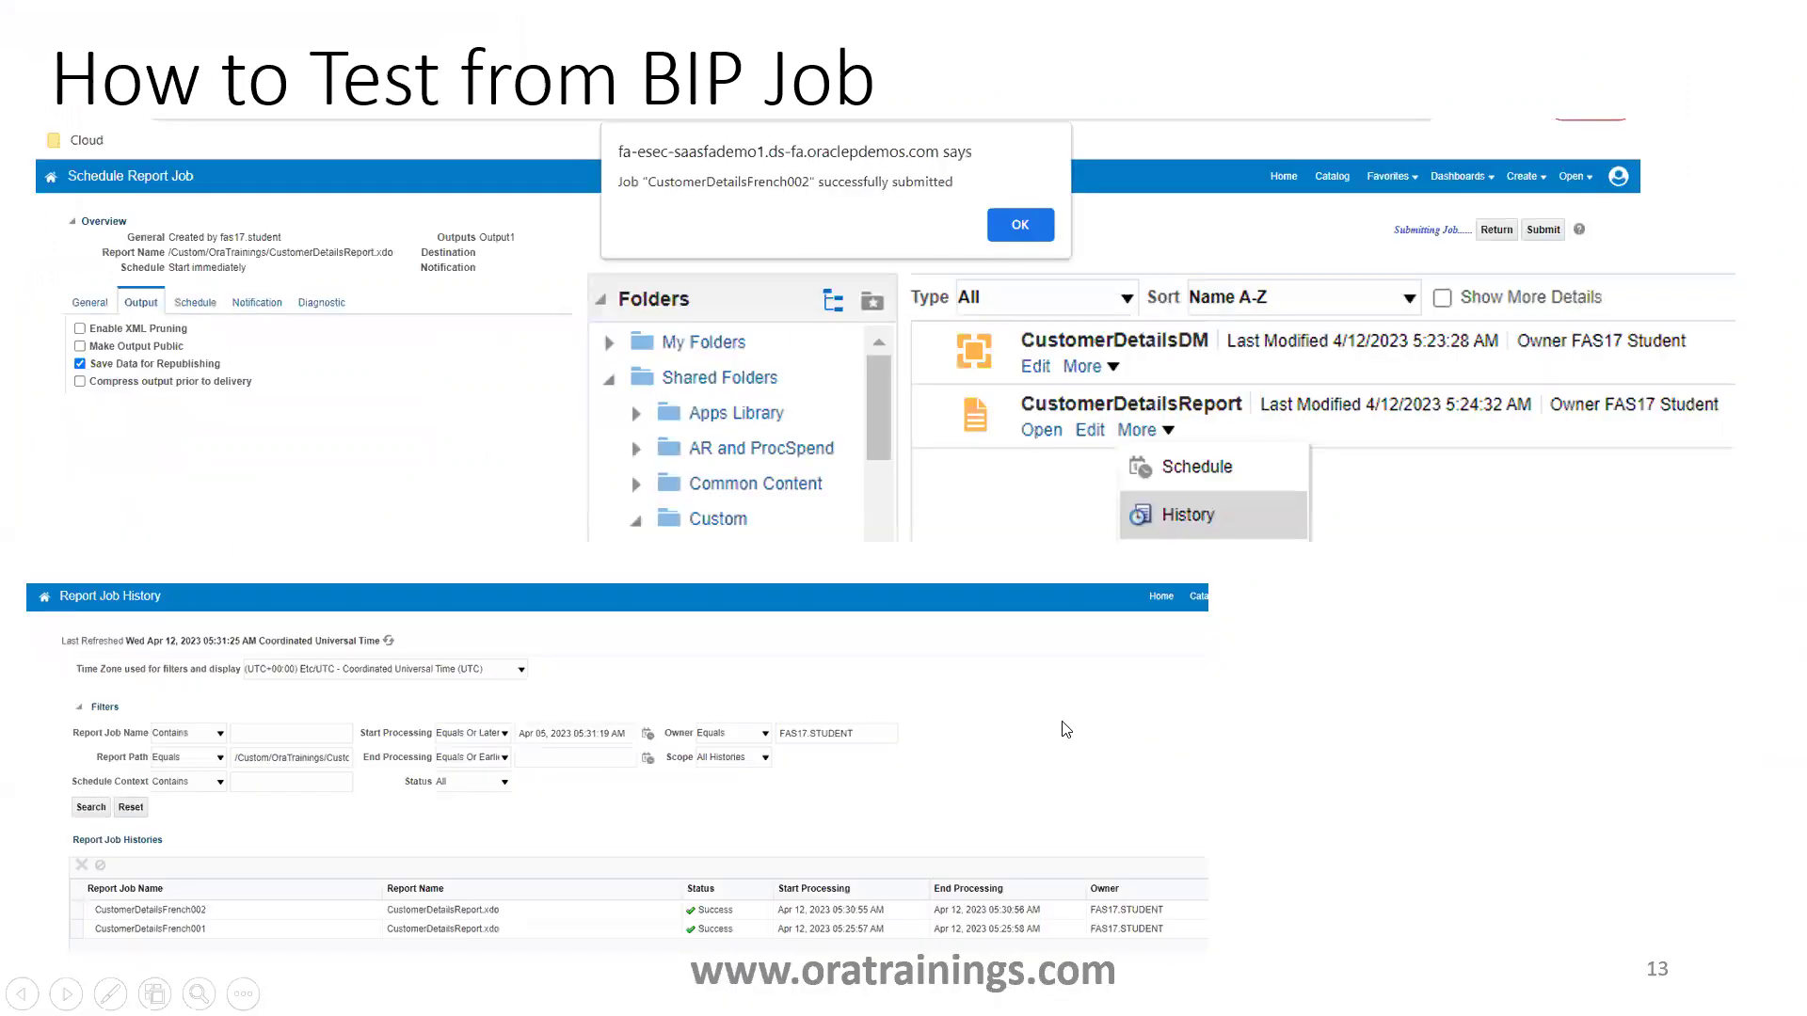
left_click(1065, 730)
left_click(1029, 700)
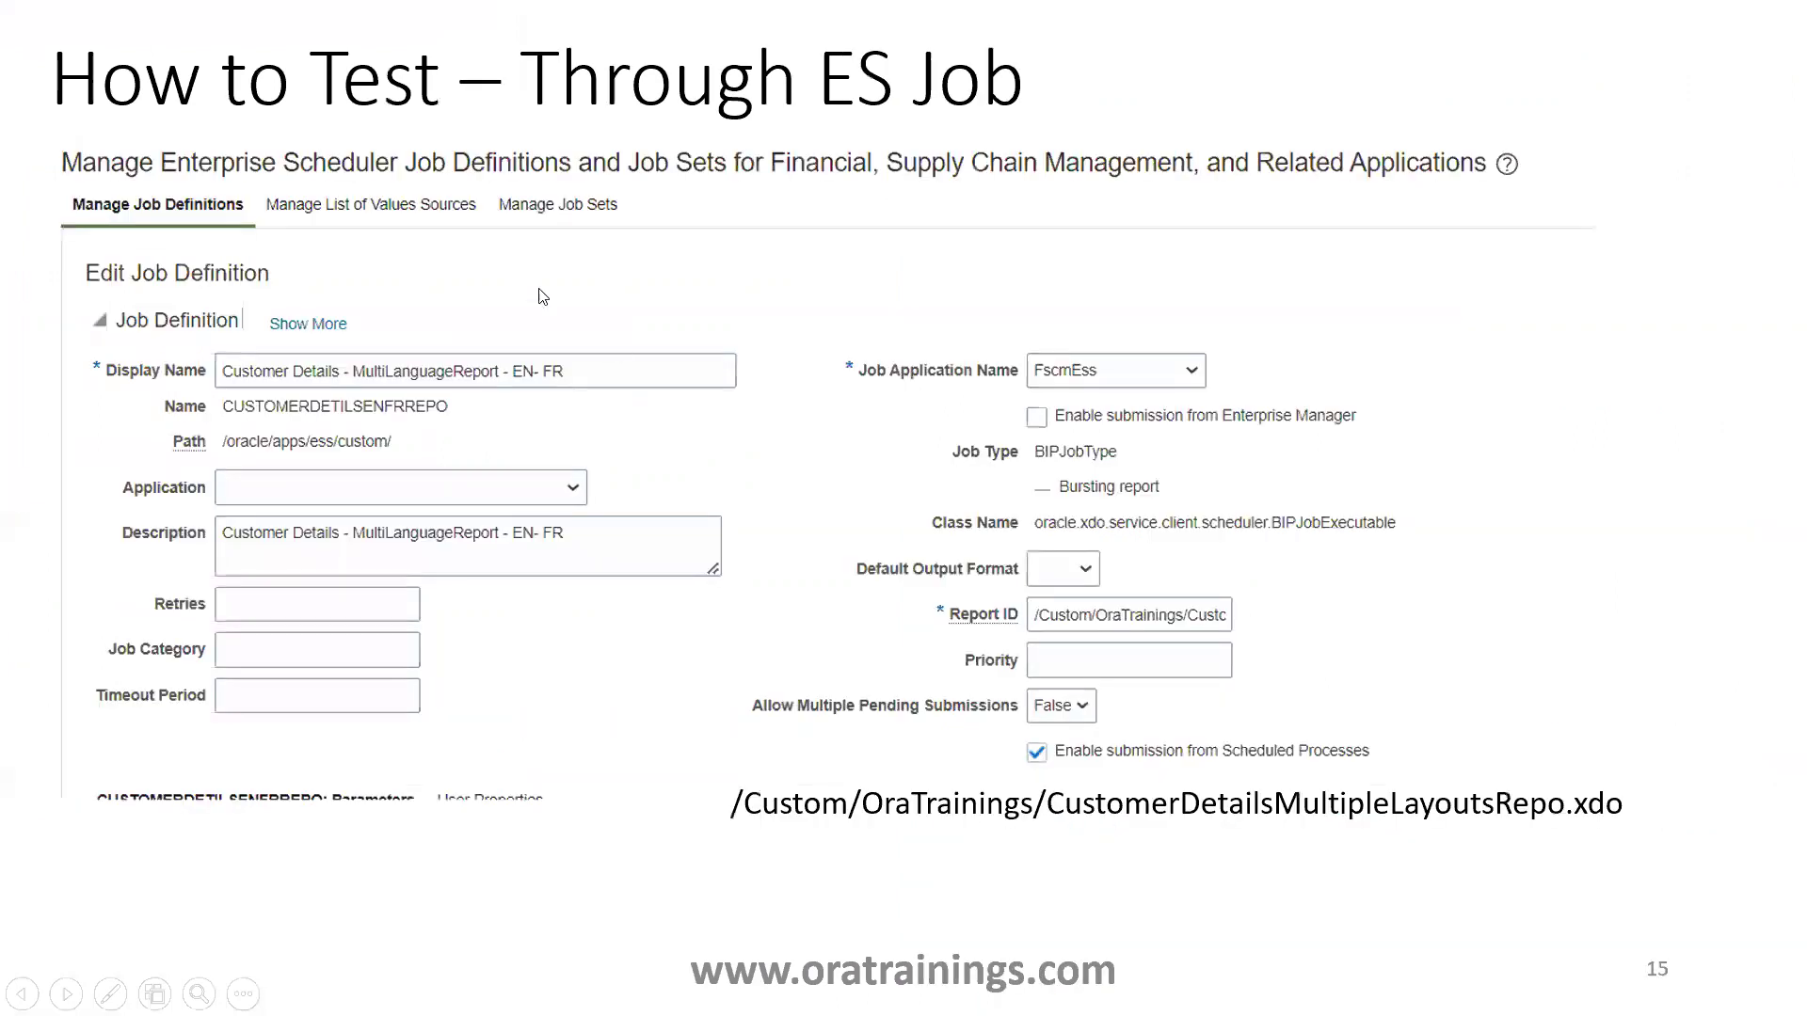